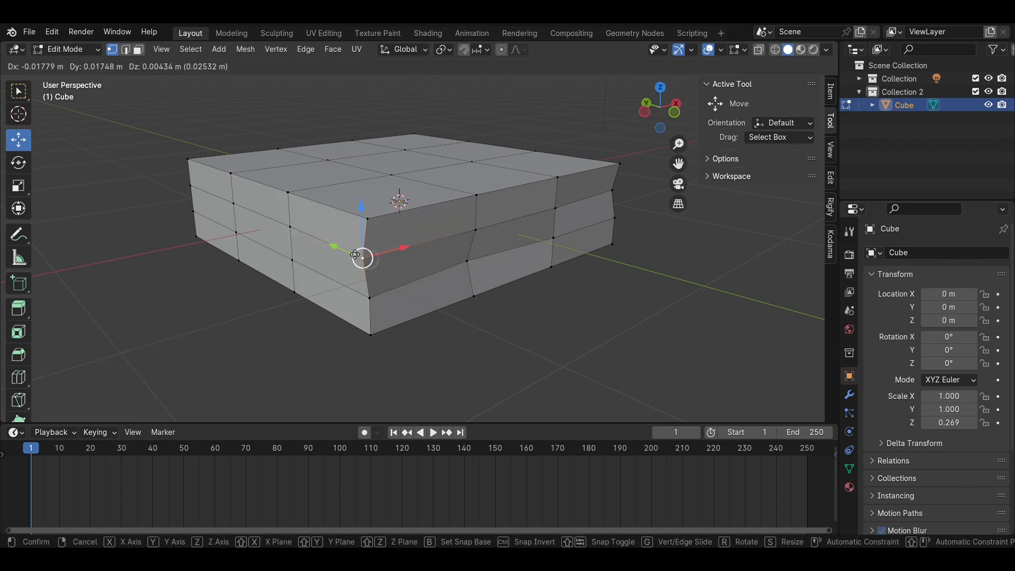
Step: Shift two vertices on the block's side walls slightly so the sides look uneven
left_click(233, 204)
left_click_drag(268, 193, 272, 193)
middle_click_drag(254, 236, 331, 236)
left_click(316, 234)
left_click_drag(274, 241, 284, 239)
Step: Move two vertices on the adjoining side wall inward, the second about 0.04 m along negative Y
middle_click_drag(288, 241, 360, 269)
left_click(385, 312)
left_click_drag(358, 346, 365, 340)
left_click(259, 242)
left_click_drag(235, 274, 240, 270)
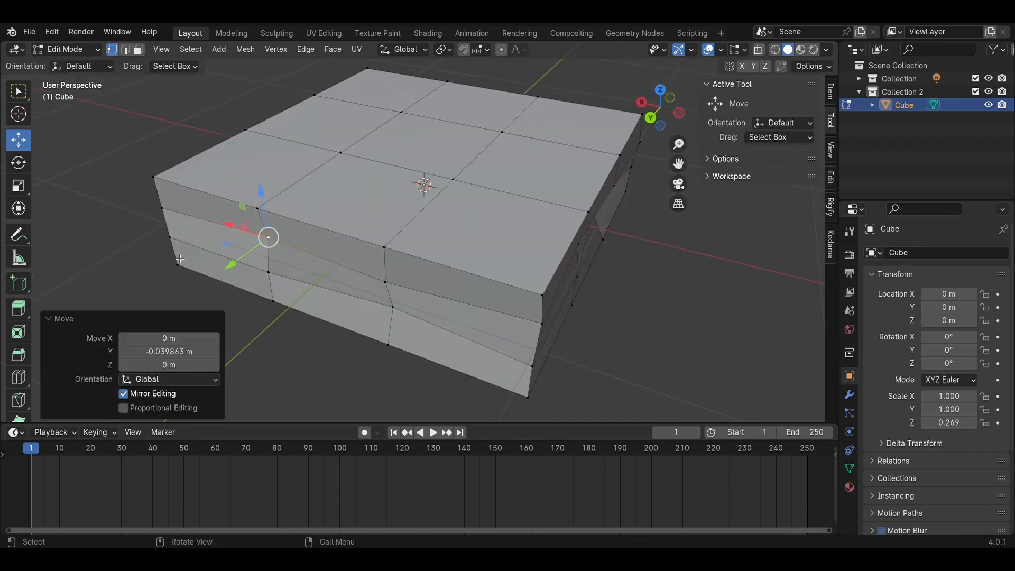
Step: Move a lower corner vertex of the block about 0.045 m along negative X and save the file
middle_click_drag(241, 270, 293, 263)
left_click(242, 323)
left_click_drag(189, 328, 195, 327)
middle_click_drag(198, 328, 275, 312)
key("ctrl+s")
Step: Raise two inner vertices of the block's top surface slightly and return to Object Mode
middle_click_drag(374, 327, 388, 365)
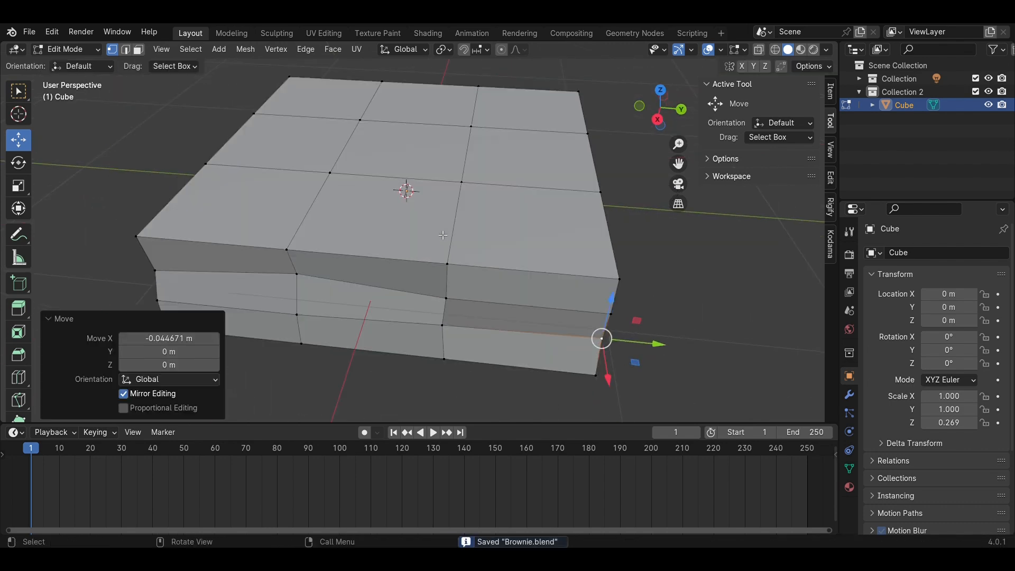
left_click(447, 188)
middle_click_drag(448, 185, 447, 148)
left_click_drag(444, 125, 444, 117)
left_click(379, 128)
left_click_drag(383, 112, 383, 105)
key("Tab")
Step: Add a Bevel modifier to the block with a 0.5 m amount and 10 segments
middle_click_drag(384, 111, 535, 281)
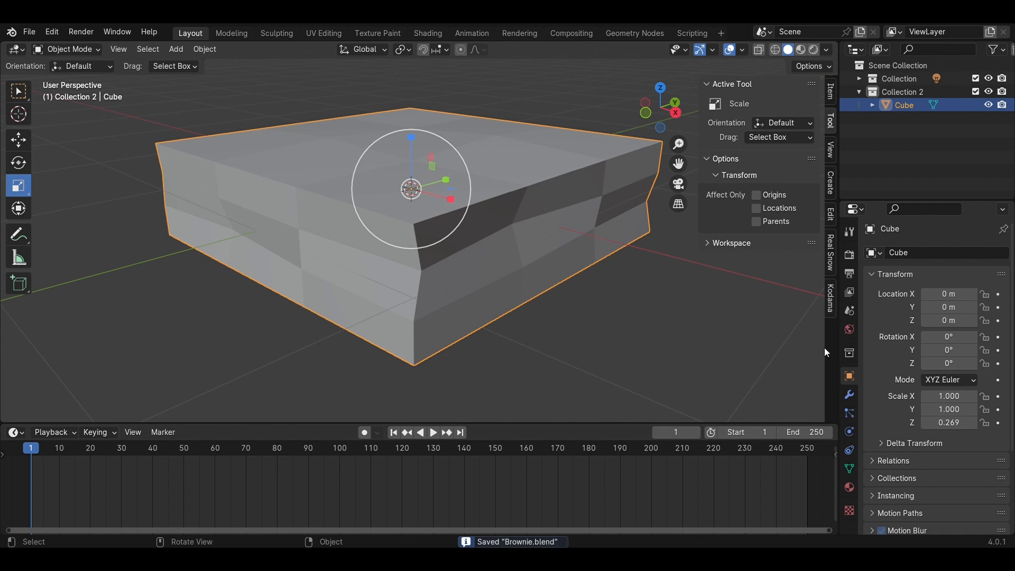
left_click(849, 395)
left_click(898, 253)
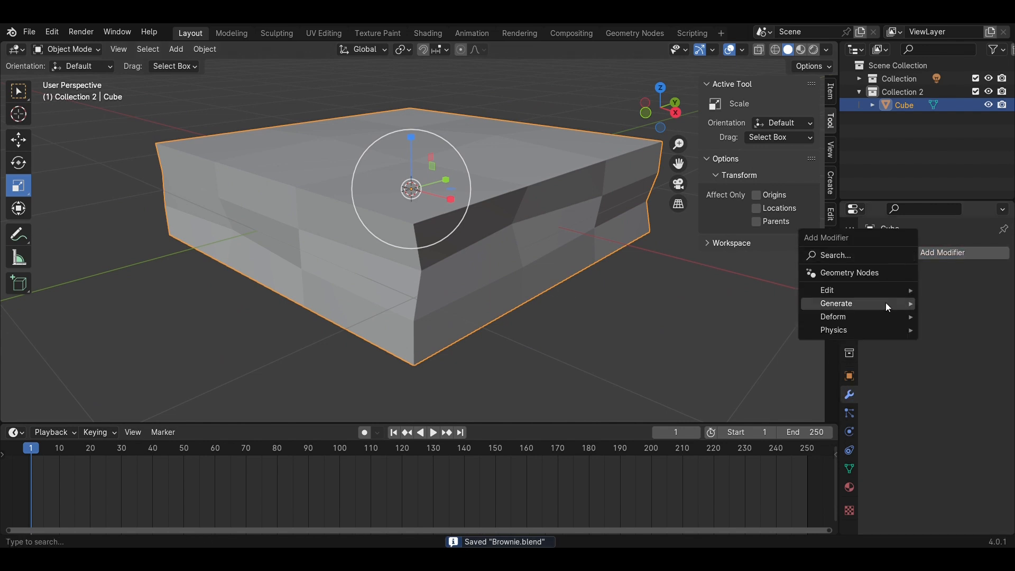
mouse_move(877, 303)
left_click(739, 93)
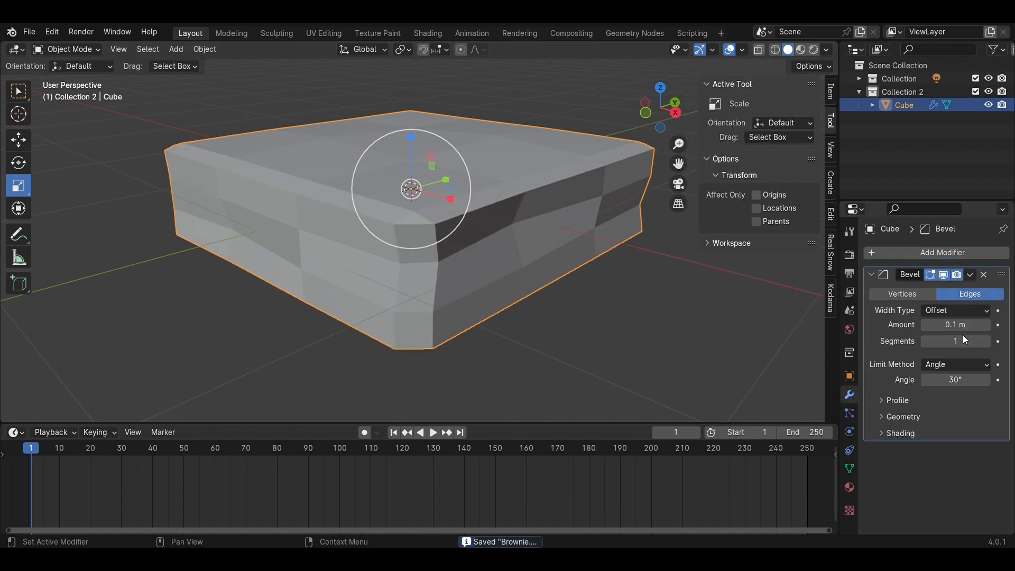
type(".5")
key("Return")
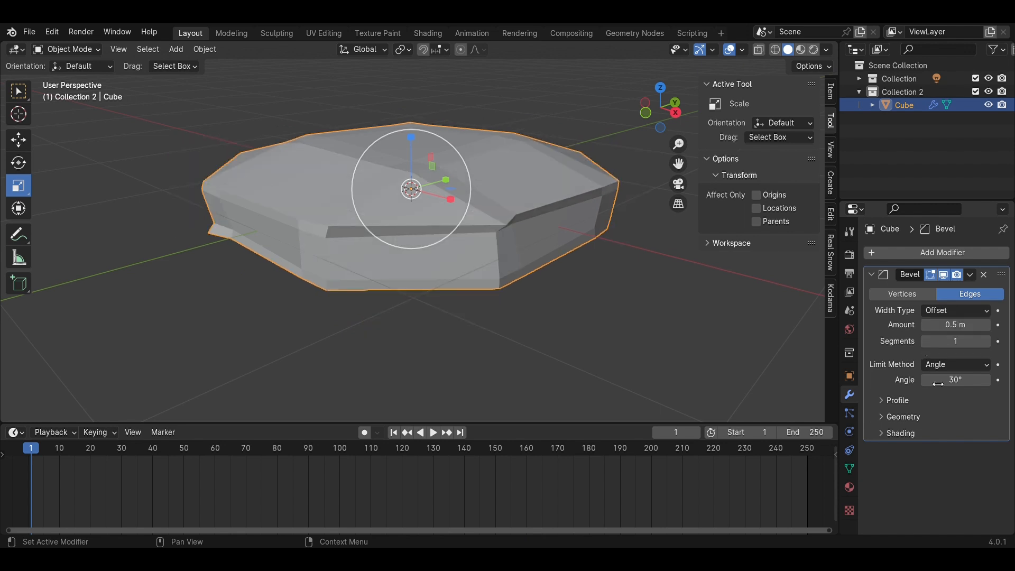
type("0")
key("Return")
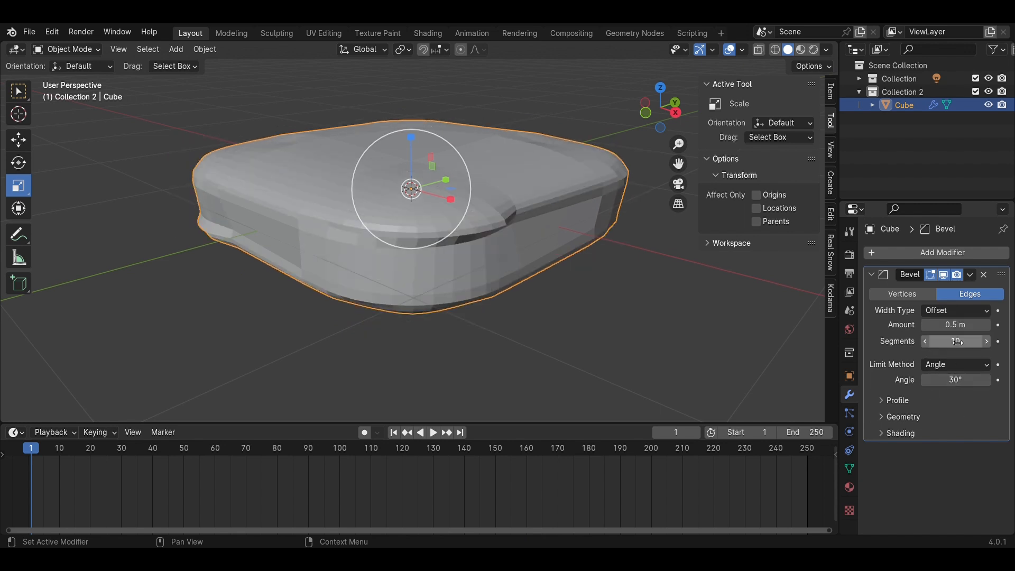
Step: In Edit Mode, shift two side-wall vertices of the bevelled block to reshape its sides
middle_click_drag(405, 157, 481, 211)
key("Tab")
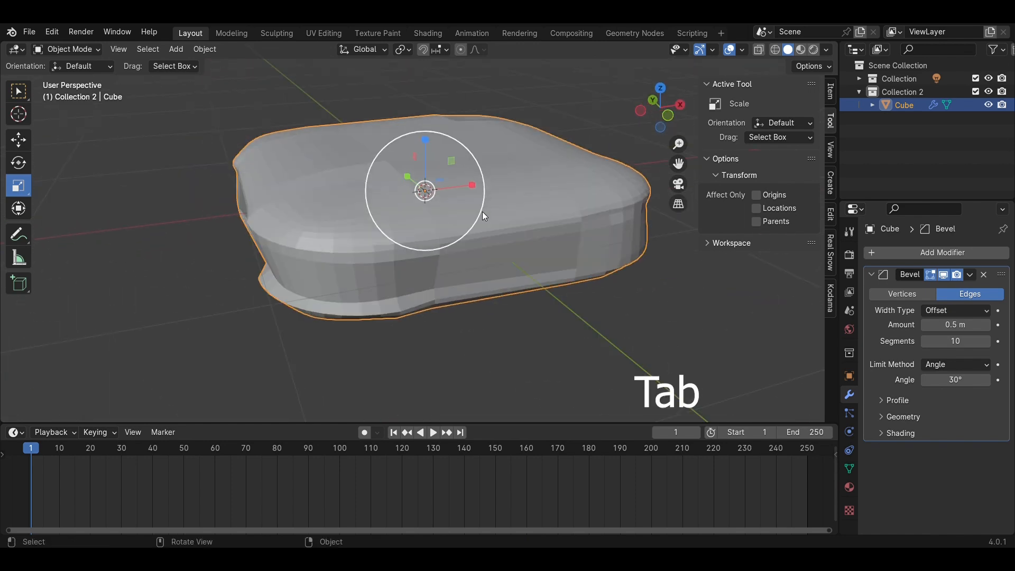
middle_click_drag(315, 259, 496, 257)
scroll(496, 258, "up", 1)
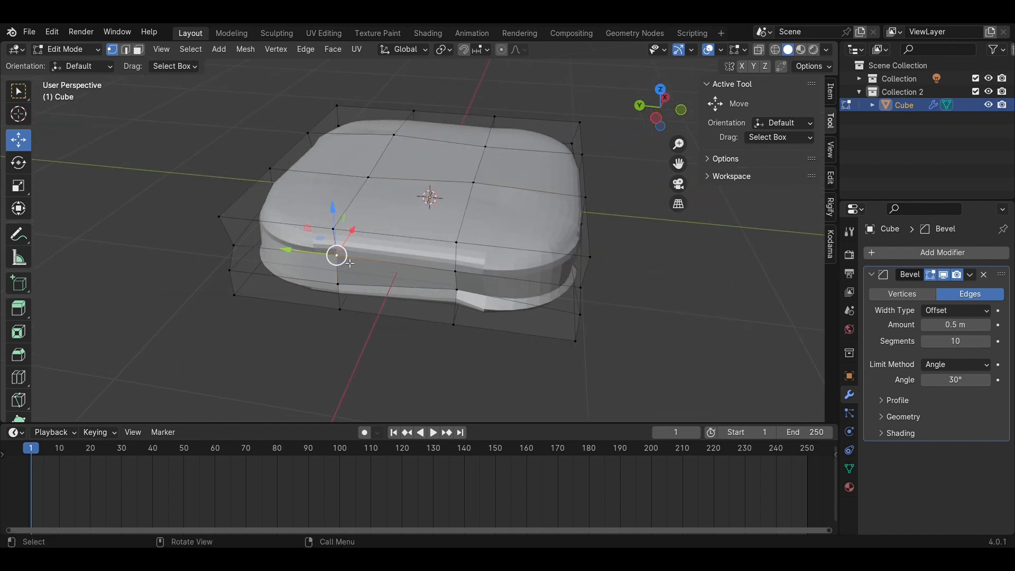
middle_click_drag(350, 263, 314, 292)
left_click_drag(294, 277, 285, 275)
middle_click_drag(285, 275, 325, 247)
left_click(228, 255)
left_click_drag(219, 255, 196, 255)
Step: Adjust the block's remaining side vertices, moving the last one about 0.041 m along negative X
middle_click_drag(196, 255, 259, 263)
left_click(353, 270)
left_click_drag(313, 300, 305, 305)
middle_click_drag(304, 306, 352, 249)
left_click(403, 208)
left_click_drag(399, 150, 400, 167)
left_click_drag(356, 216, 362, 217)
Step: Return to Object Mode, save the file and shade the block smooth
middle_click_drag(363, 218, 676, 169)
scroll(431, 223, "up", 3)
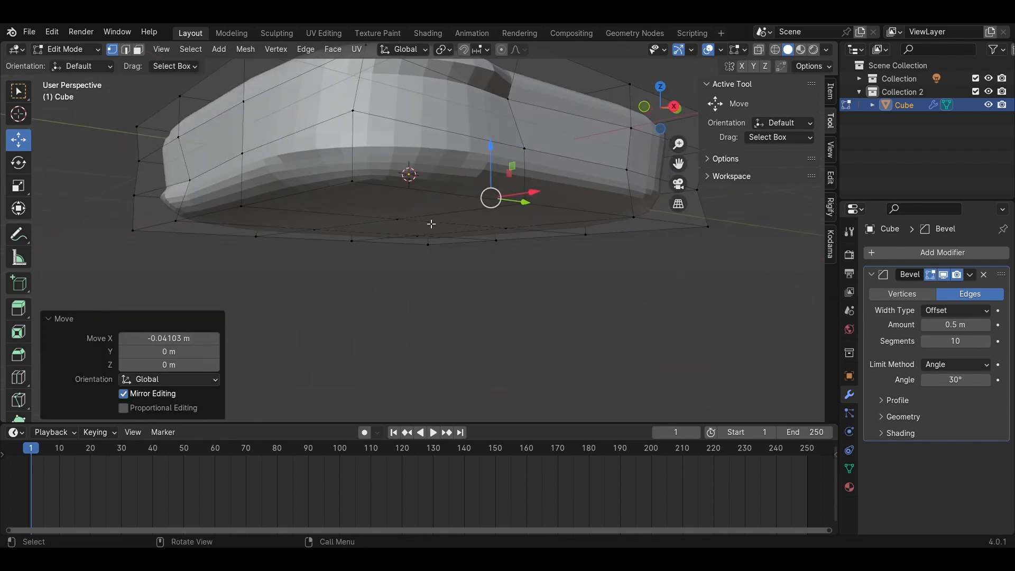
middle_click_drag(430, 223, 518, 361)
key("Tab")
scroll(519, 362, "down", 5)
key("ctrl+s")
right_click(416, 215)
left_click(416, 215)
left_click(649, 236)
Step: Add a Subdivision Surface modifier with viewport level 2 to the block and place it above the Bevel modifier
middle_click_drag(649, 237, 450, 183)
scroll(524, 216, "up", 5)
scroll(492, 219, "down", 4)
mouse_move(576, 204)
middle_mouse_down()
mouse_move(492, 219)
mouse_move(363, 208)
middle_mouse_up()
scroll(362, 208, "up", 5)
left_click(445, 221)
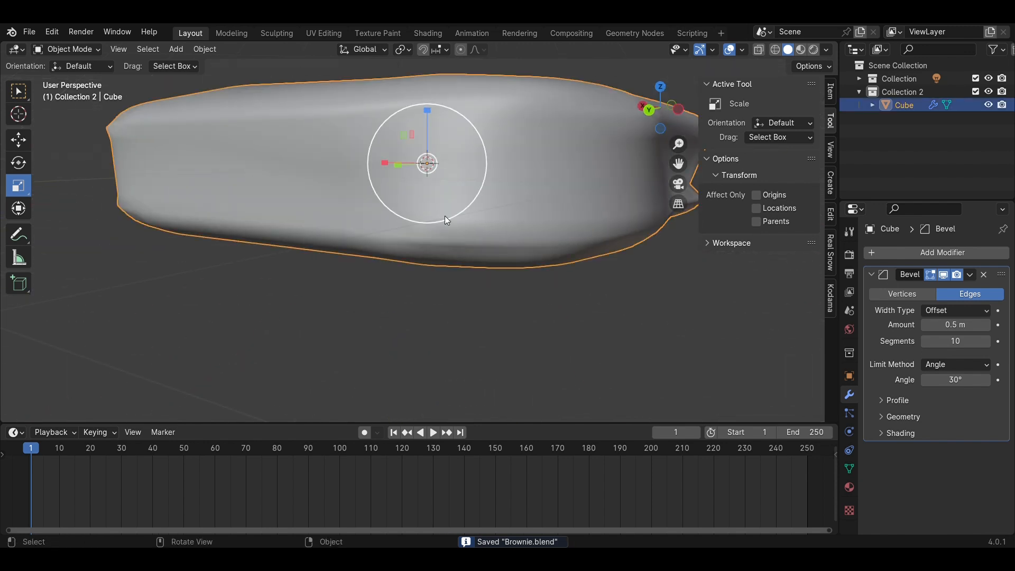
left_click(940, 257)
mouse_move(932, 251)
left_click(807, 424)
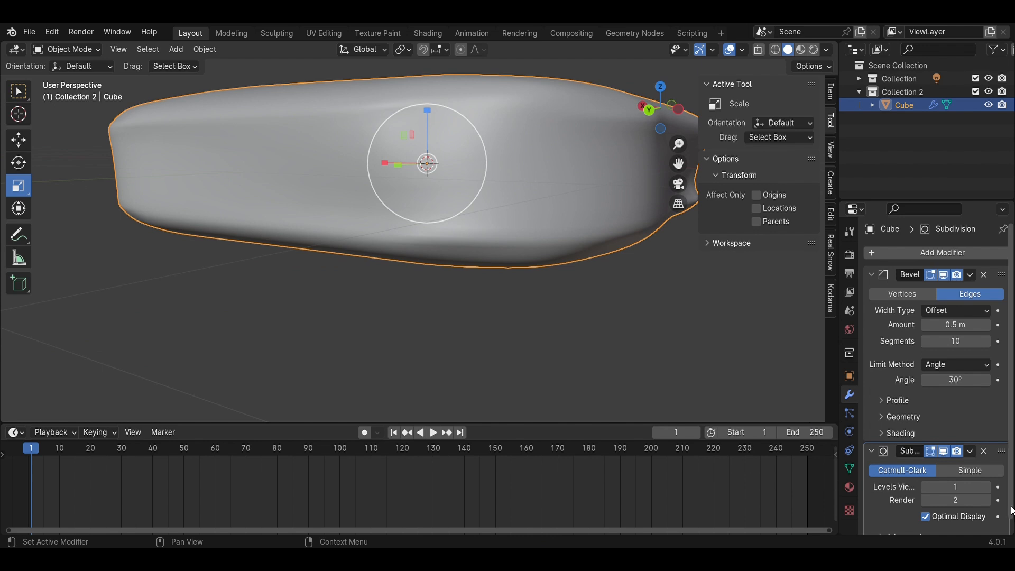
left_click_drag(1000, 451, 977, 265)
Step: Check the rounded block's sides and save the file
middle_click_drag(541, 244, 411, 284)
scroll(412, 284, "down", 5)
middle_click_drag(587, 299, 476, 282)
scroll(475, 282, "up", 4)
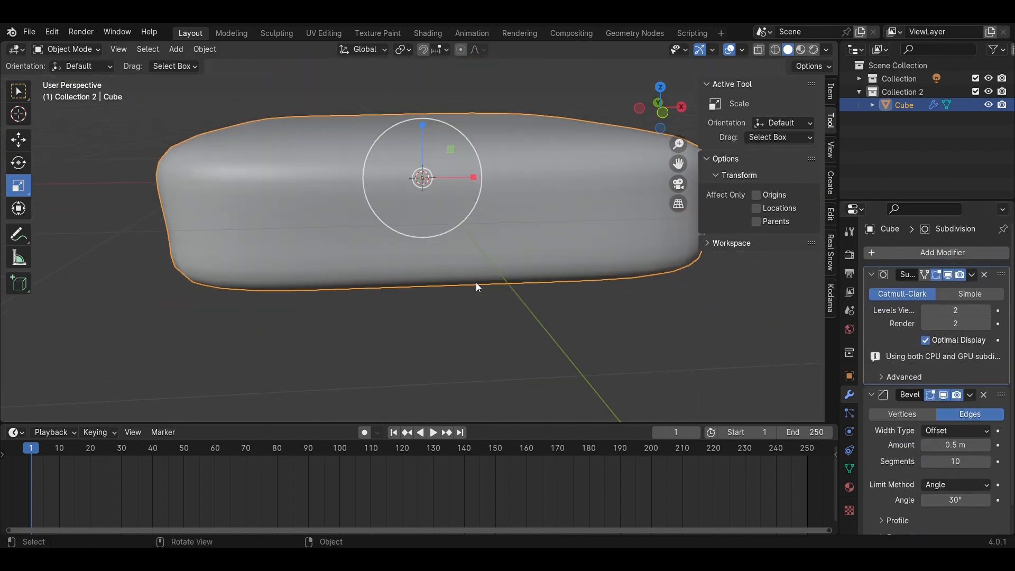
key("ctrl+s")
Step: In Edit Mode, select all nine faces on the block's top surface using face selection
scroll(475, 282, "down", 5)
middle_click_drag(366, 287, 470, 244)
scroll(527, 281, "up", 3)
left_click(676, 117)
left_click_drag(423, 132, 423, 127)
middle_click_drag(553, 202, 481, 302)
key("Tab")
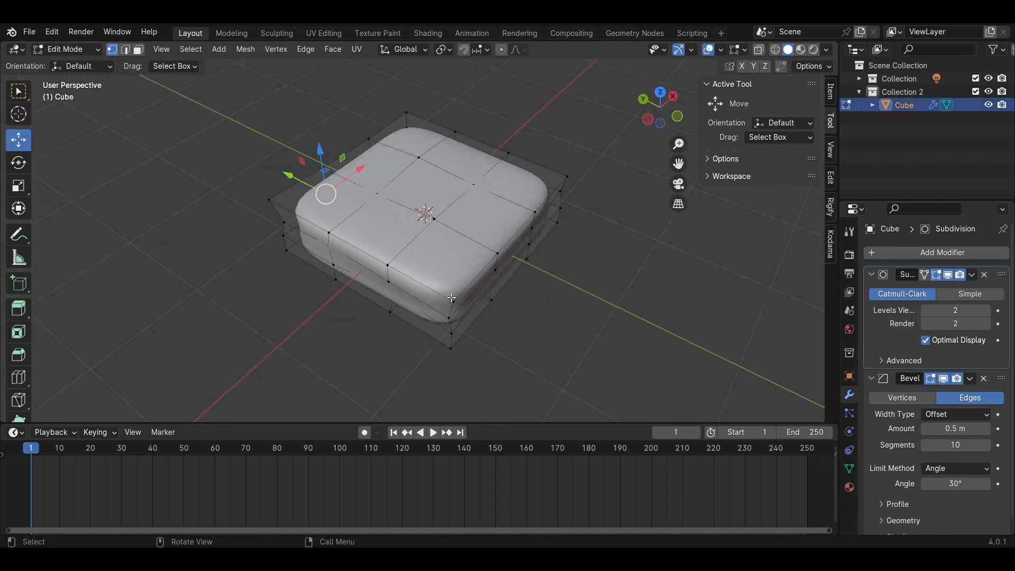
left_click(434, 249, "shift")
left_click(346, 205, "shift")
left_click(390, 173, "shift")
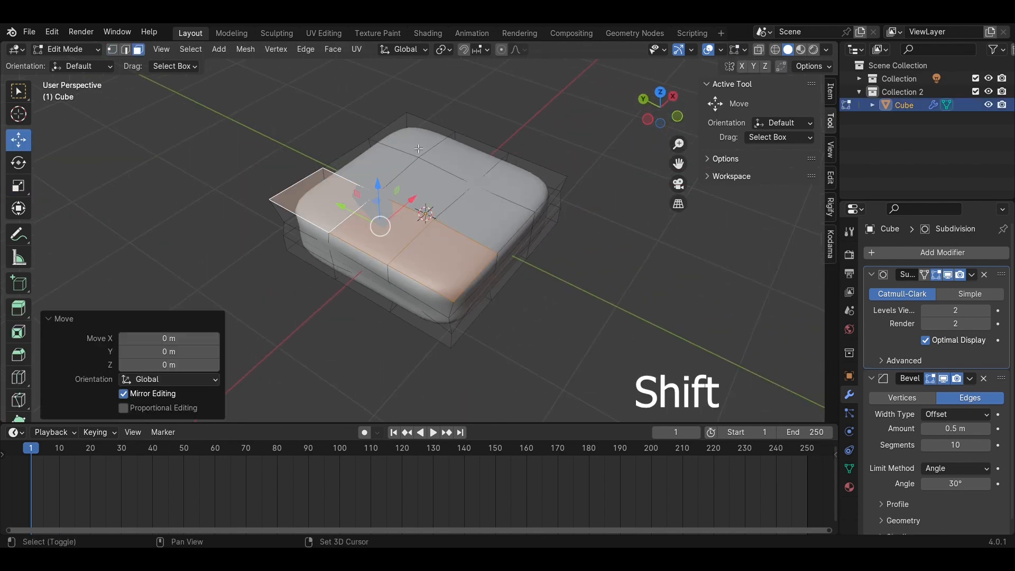
left_click(419, 150, "shift")
left_click(396, 160, "shift")
left_click(504, 217, "shift")
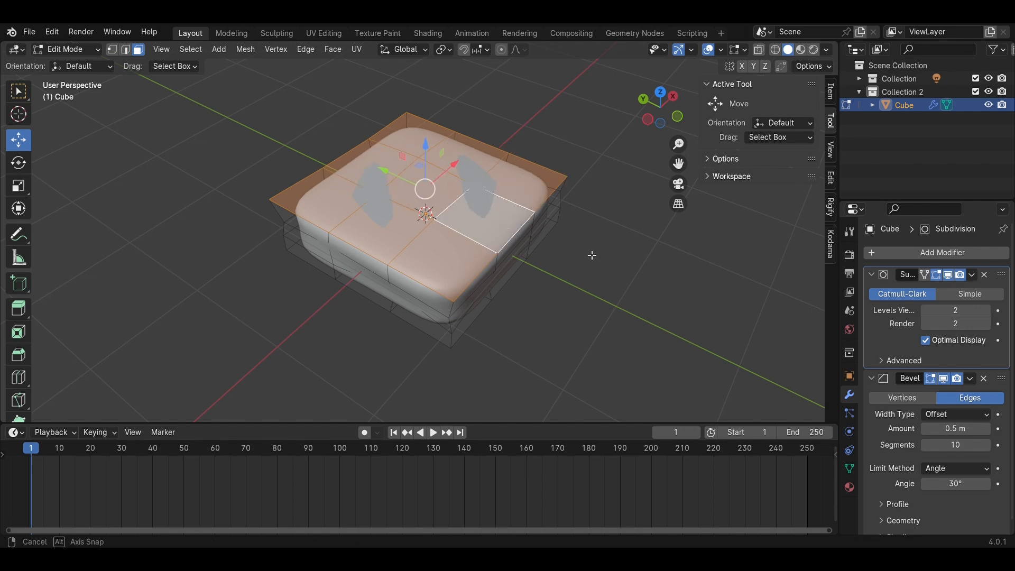
Step: Duplicate the selected top faces, place the copy above the block and separate it into its own object
middle_click_drag(591, 254, 528, 211)
left_click(660, 106)
key("shift+d")
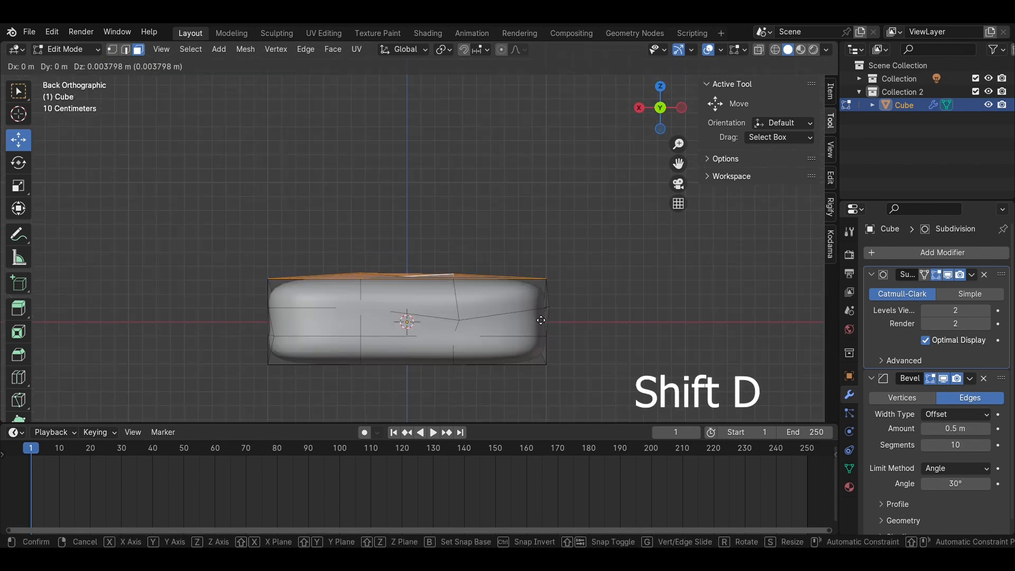
left_click(546, 262)
key("p")
left_click(546, 262)
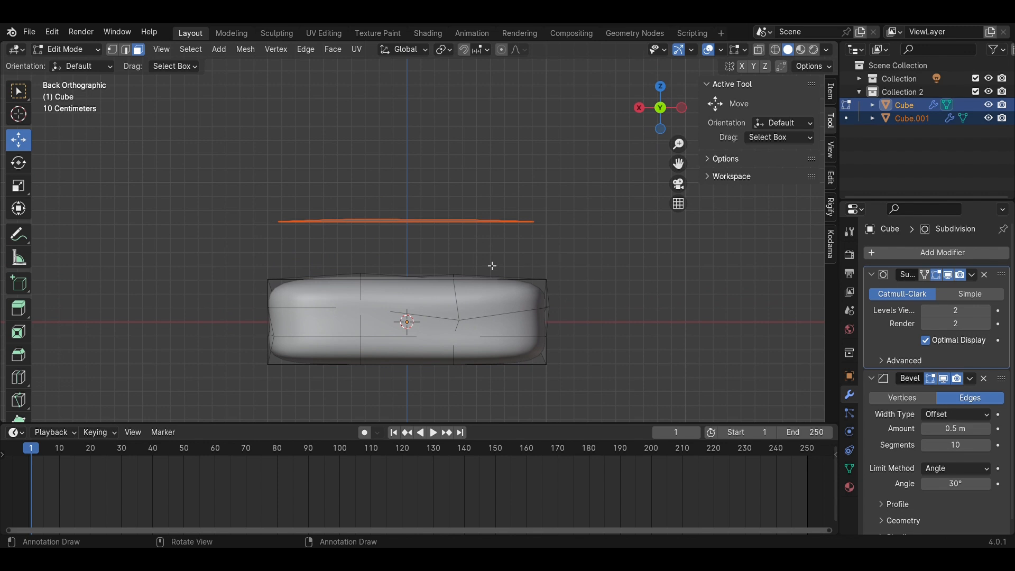
key("Tab")
Step: Save the file and add a Solidify modifier with 0.1 m thickness to the separated top sheet
middle_click_drag(446, 261, 455, 243)
key("ctrl+s")
left_click(641, 316)
middle_click_drag(418, 322, 589, 309)
scroll(589, 308, "down", 2)
scroll(509, 291, "up", 3)
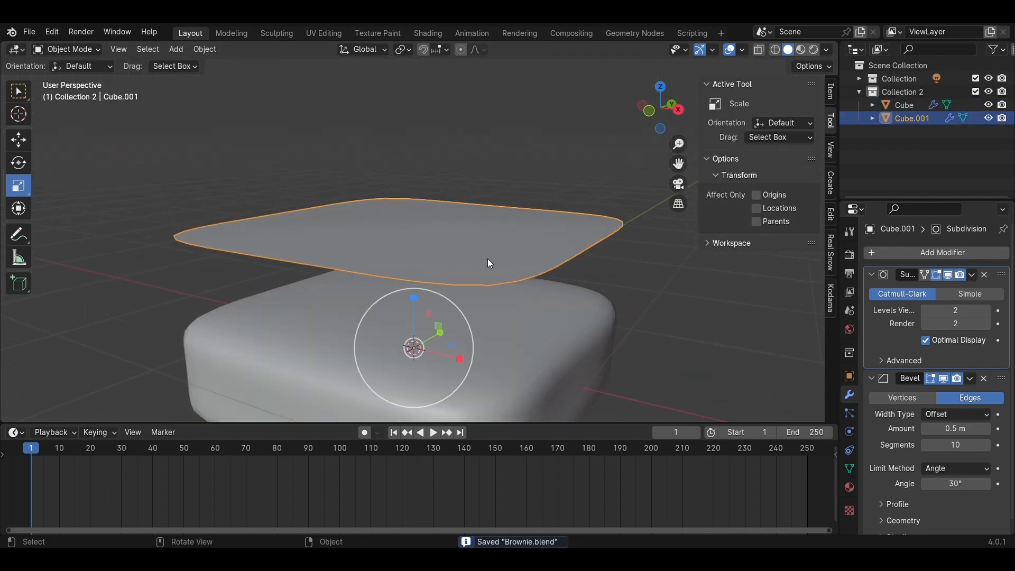
left_click(905, 252)
mouse_move(904, 255)
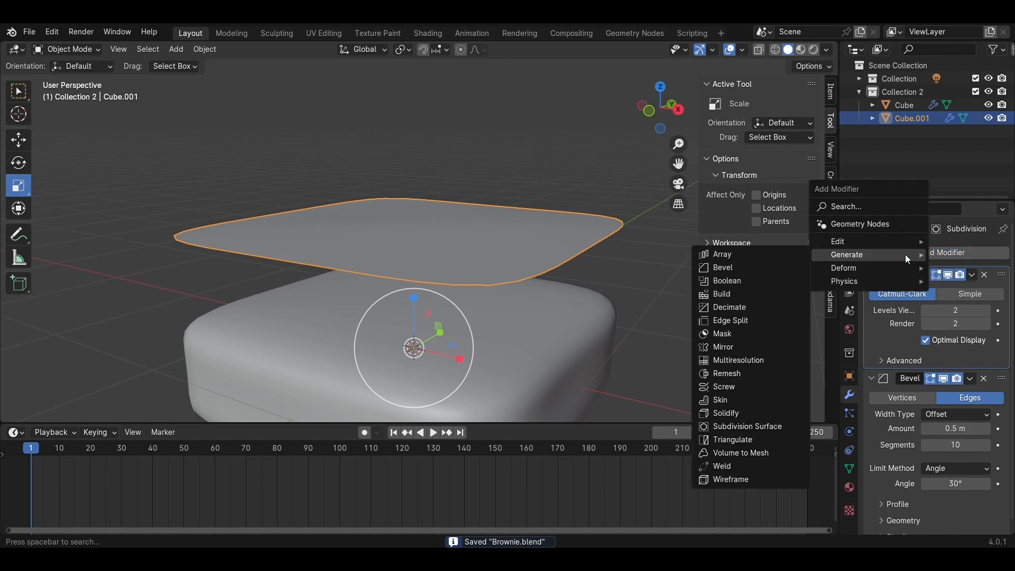
left_click(775, 413)
scroll(968, 497, "down", 5)
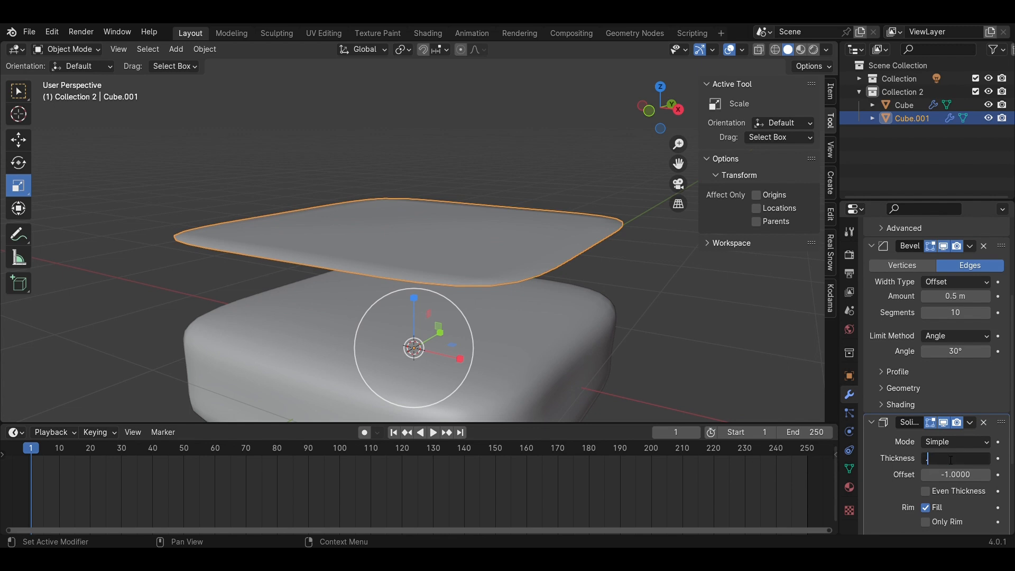
Step: Set the top sheet's origin to its geometry and lower the sheet about 0.42 m onto the block
left_click(648, 112)
scroll(503, 214, "up", 2)
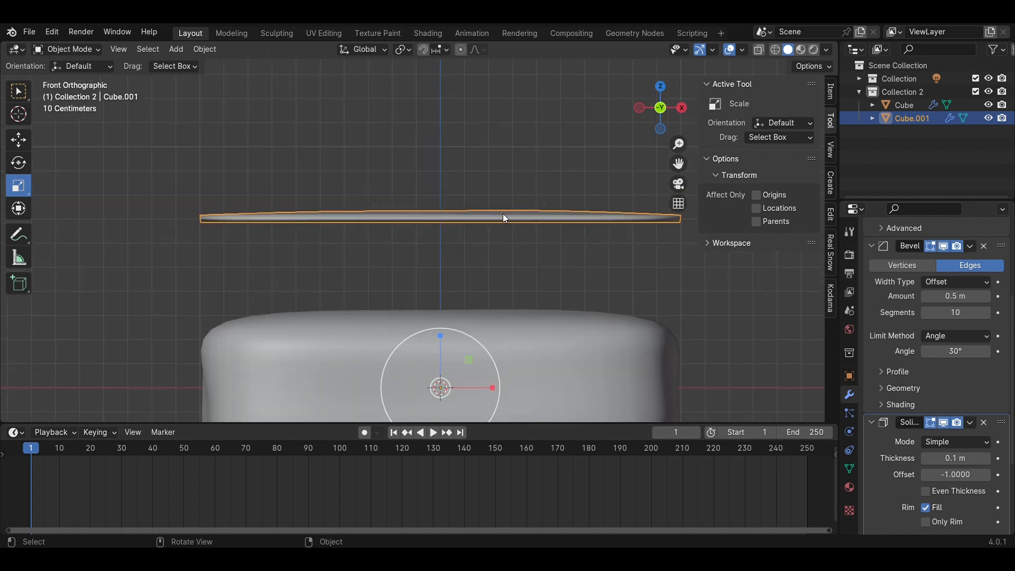
right_click(502, 213)
mouse_move(484, 275)
left_click(573, 286)
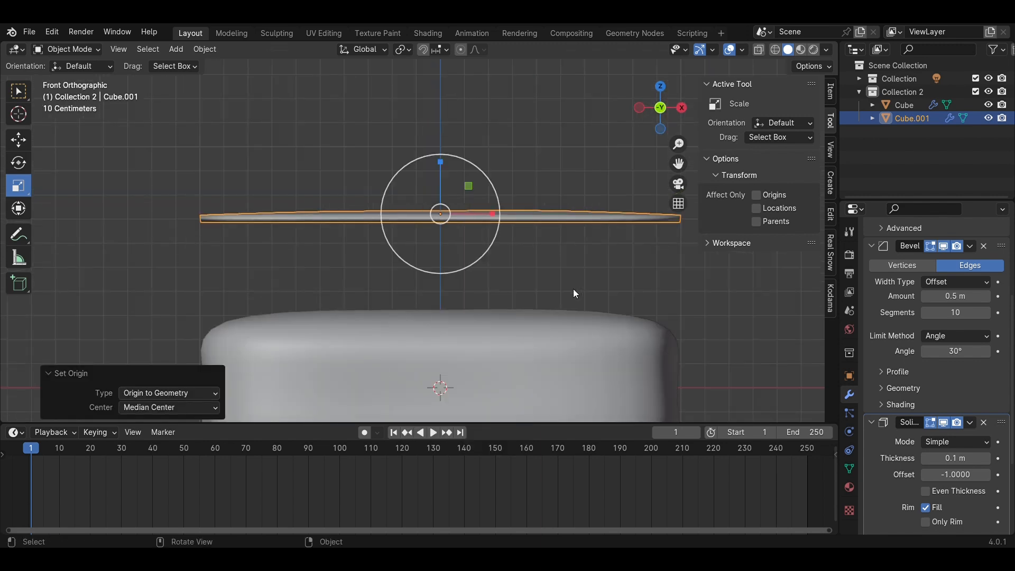
left_click_drag(438, 177, 464, 212)
mouse_move(464, 212)
middle_mouse_down()
mouse_move(469, 248)
mouse_move(604, 274)
mouse_move(605, 225)
mouse_move(635, 257)
mouse_move(582, 293)
mouse_move(565, 291)
mouse_move(569, 280)
middle_mouse_up()
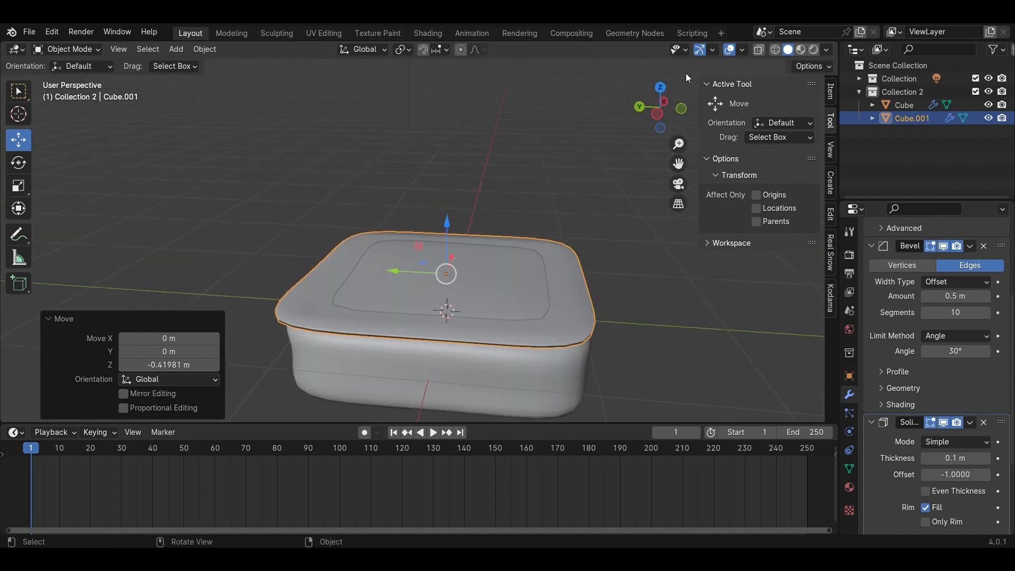
Step: In Edit Mode, raise two inner vertices of the top sheet slightly
left_click(660, 87)
middle_click_drag(582, 275, 581, 166)
key("Tab")
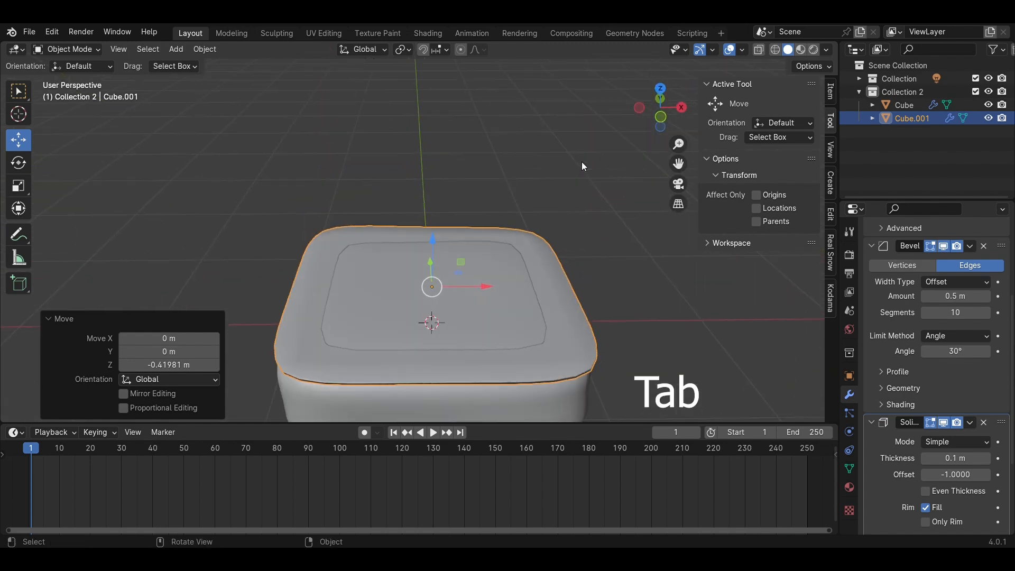
scroll(469, 299, "up", 1)
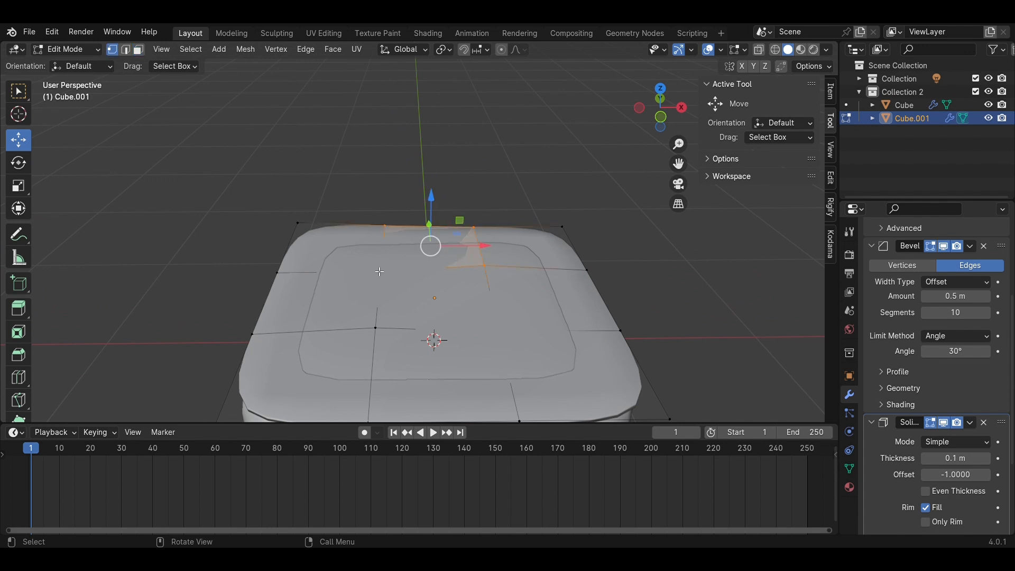
left_click_drag(387, 260, 382, 234)
middle_click_drag(473, 280, 482, 236)
left_click(519, 286)
left_click_drag(521, 253, 521, 245)
Step: Shift another inner vertex of the top sheet along negative X and save the file
left_click(398, 295)
middle_click_drag(411, 288, 416, 322)
left_click_drag(416, 322, 393, 323)
middle_click_drag(401, 317, 639, 310)
key("ctrl+s")
key("Tab")
middle_click_drag(502, 297, 603, 294)
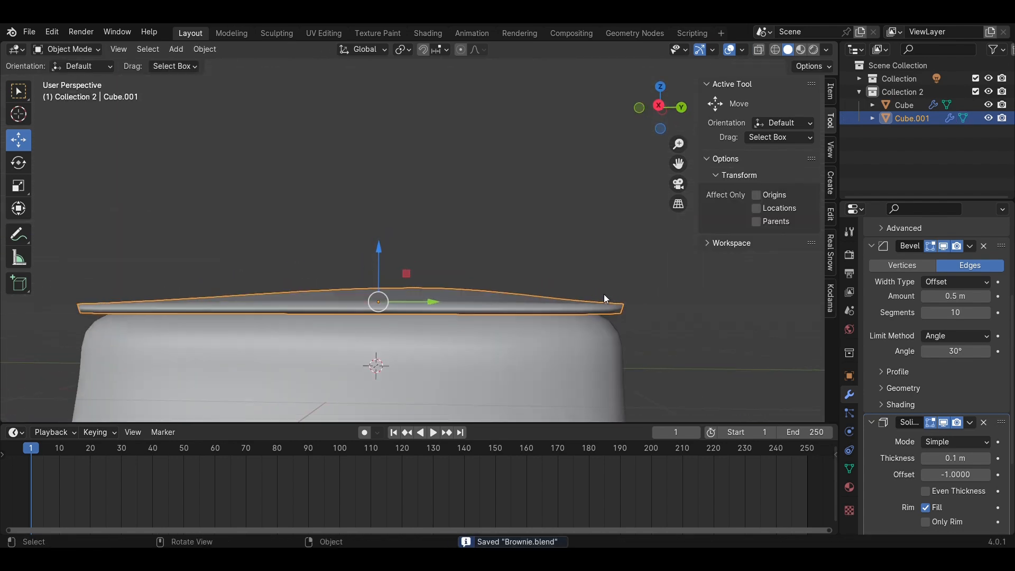
Step: In Edit Mode, lower a corner vertex of the top sheet and move it about 0.009 m along negative Y
key("Tab")
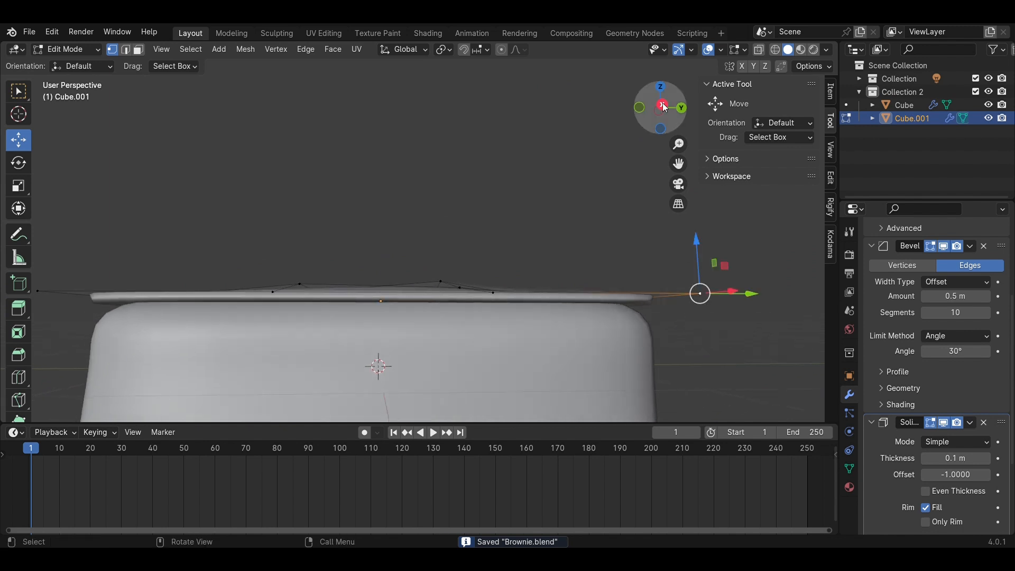
left_click(664, 106)
left_click_drag(541, 267, 544, 277)
scroll(549, 281, "up", 3)
left_click_drag(664, 342, 661, 344)
middle_click_drag(661, 344, 655, 360)
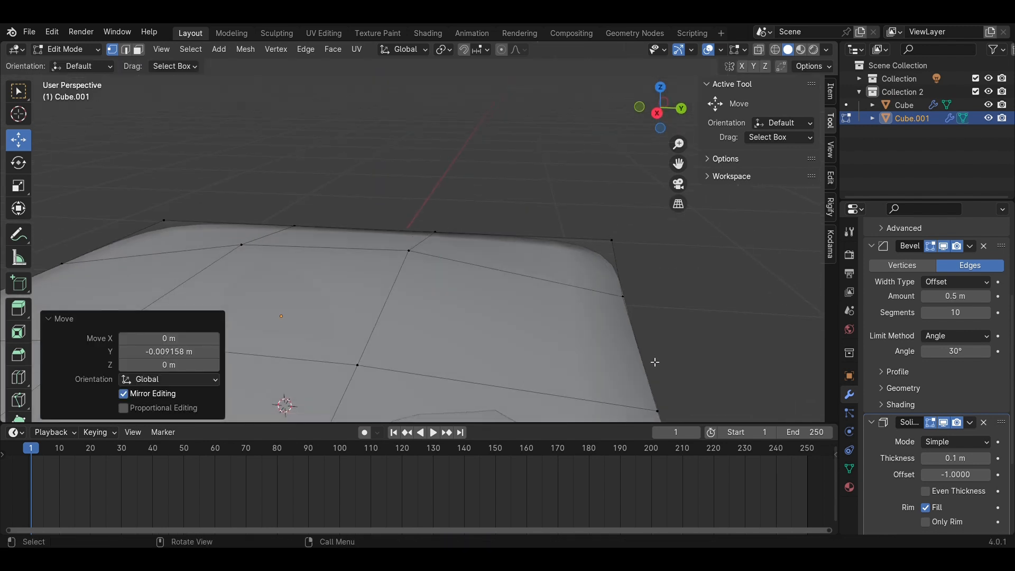
Step: Pull more outer vertices of the top sheet inward, moving one corner about 0.032 m along negative Y
scroll(654, 360, "down", 3)
left_click(540, 321, "shift")
left_click(656, 115)
left_click_drag(626, 294, 621, 296)
middle_click_drag(620, 297, 296, 323)
left_click(273, 333)
left_click_drag(276, 327, 282, 325)
Step: In top view, nudge a vertex on the sheet's positive-Y edge slightly along Y
left_click(660, 86)
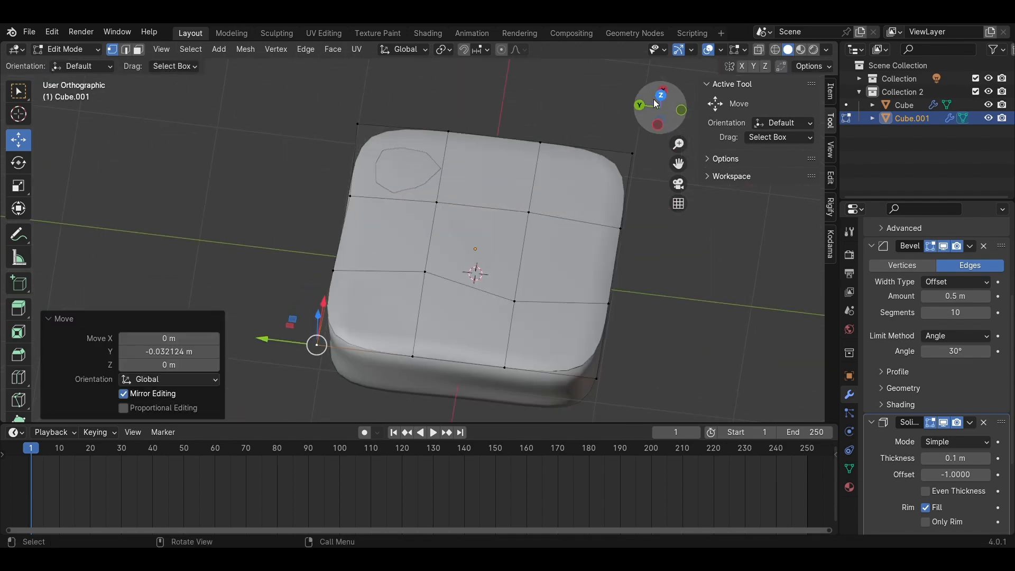
left_click(490, 140)
left_click_drag(489, 139, 488, 136)
left_click(377, 133)
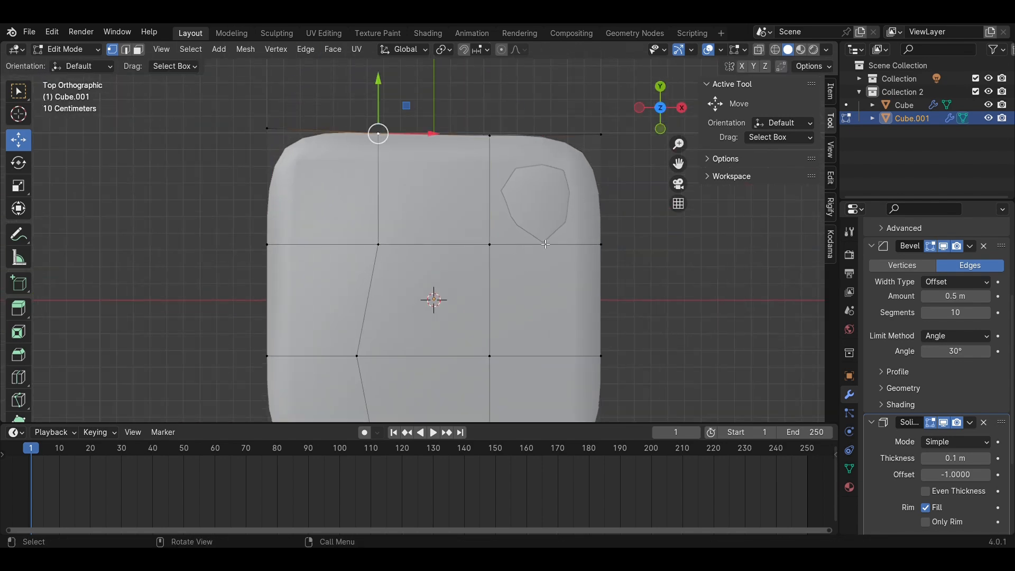
Step: Add one centred loop cut through the sheet's positive-X column and another through its positive-Y row
key("ctrl+r")
left_click(558, 139)
right_click(557, 140)
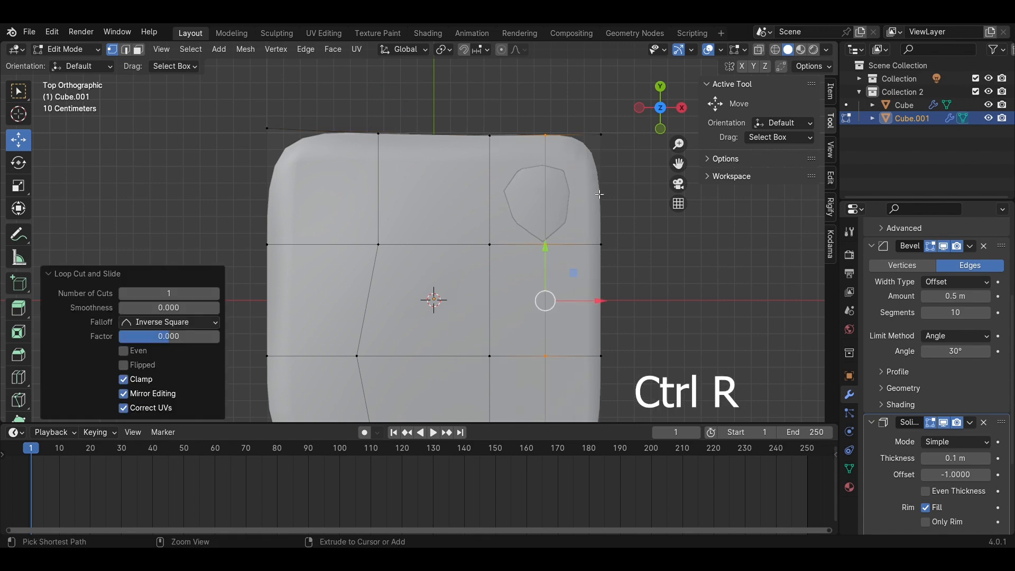
left_click(549, 193)
middle_click_drag(613, 212, 531, 143)
left_click_drag(504, 302, 503, 297)
left_click(573, 297)
Step: In top view with X-ray on, pull the top sheet's two positive-Y corner vertices slightly inward
scroll(573, 297, "down", 4)
middle_click_drag(573, 297, 666, 364)
left_click(662, 100)
key("alt+z")
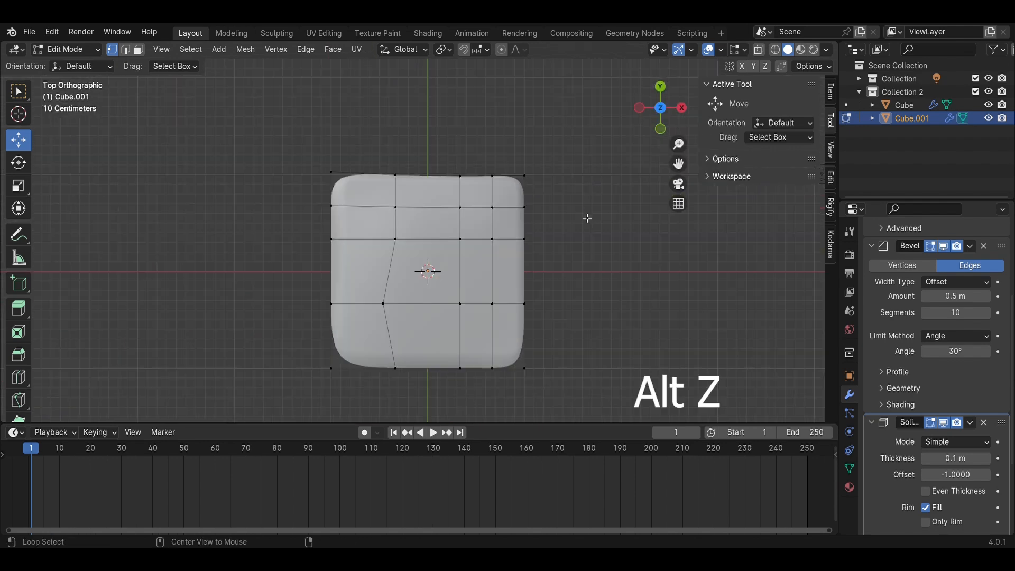
middle_click_drag(573, 351, 573, 305, "shift")
left_click_drag(544, 97, 545, 105)
left_click_drag(565, 133, 558, 136)
left_click(315, 124)
left_click_drag(330, 119, 343, 120)
Step: Pull the sheet's positive-X, negative-Y corner inward and nudge a nearby negative-Y edge vertex slightly along positive Y
middle_click_drag(558, 334, 549, 285, "shift")
left_click_drag(590, 339, 477, 321)
left_click(536, 310)
left_click_drag(564, 303, 558, 303)
left_click_drag(526, 270, 528, 262)
left_click_drag(558, 295, 560, 296)
left_click_drag(506, 334, 438, 301)
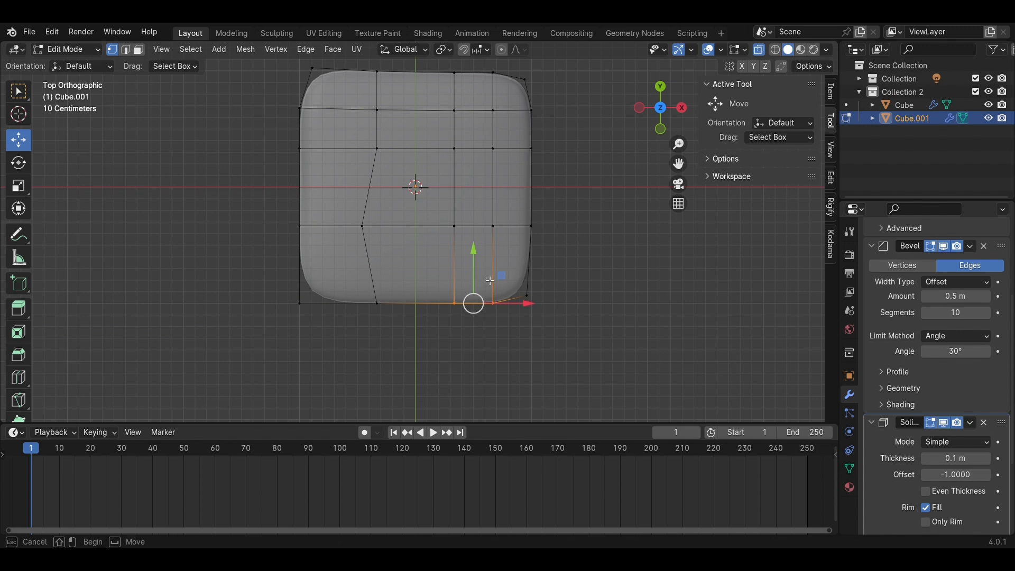
left_click(499, 309)
left_click_drag(493, 253, 493, 250)
left_click(569, 272)
Step: Return to Object Mode, save the file, and set the top sheet's Solidify thickness to 0.15 m
middle_click_drag(570, 273, 559, 229, "shift")
key("Tab")
key("ctrl+s")
left_click(600, 328)
left_click(416, 263)
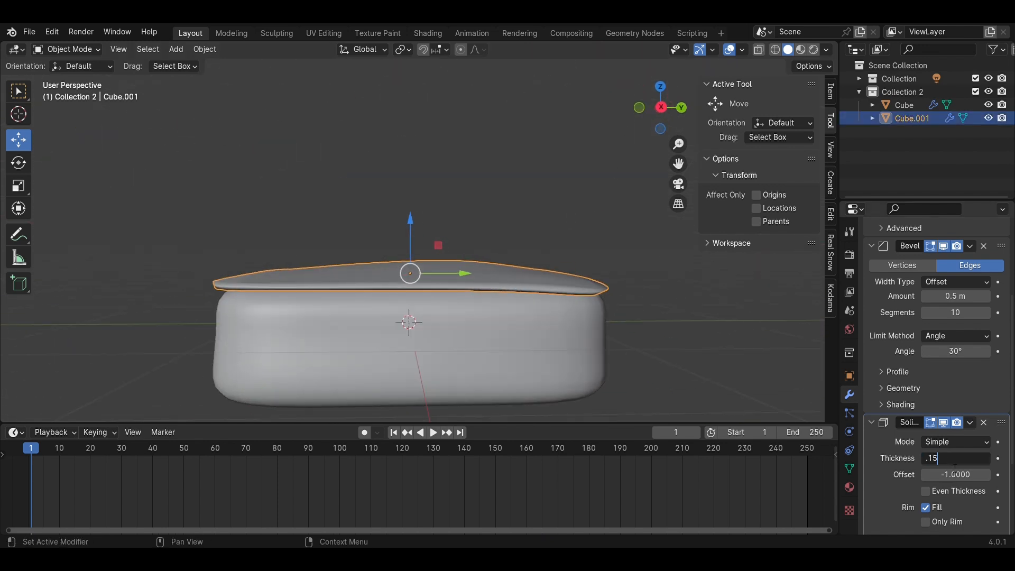
Step: Set the top sheet's Solidify thickness to 0.2 m and fine-tune its height, finishing with a raise of about 0.002 m
left_click(660, 107)
scroll(528, 211, "up", 3)
left_click_drag(406, 254, 405, 258)
left_click(529, 249)
left_click(493, 291)
middle_click_drag(531, 255, 397, 265)
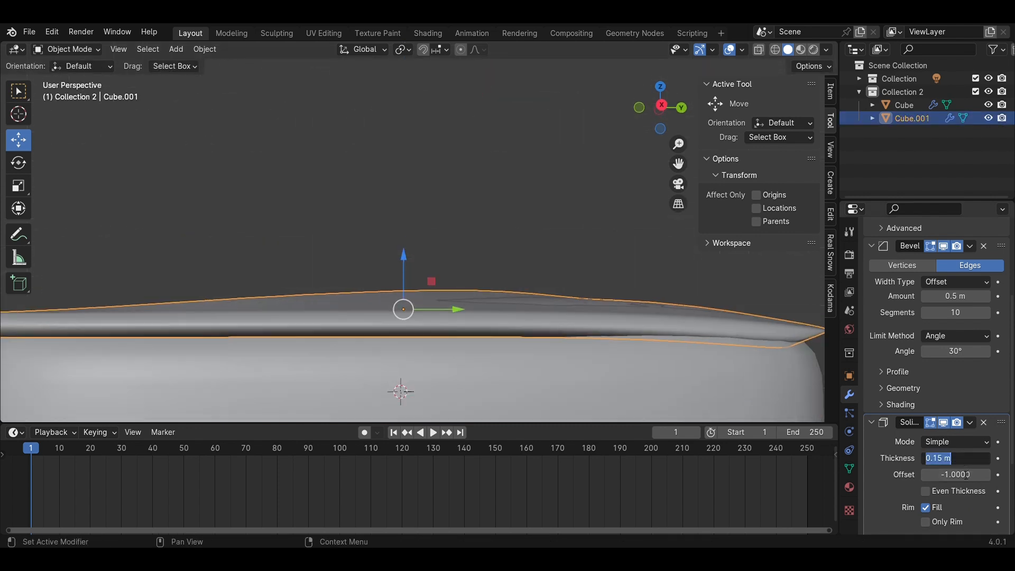
type("0.2")
key("Return")
left_click_drag(404, 284, 404, 282)
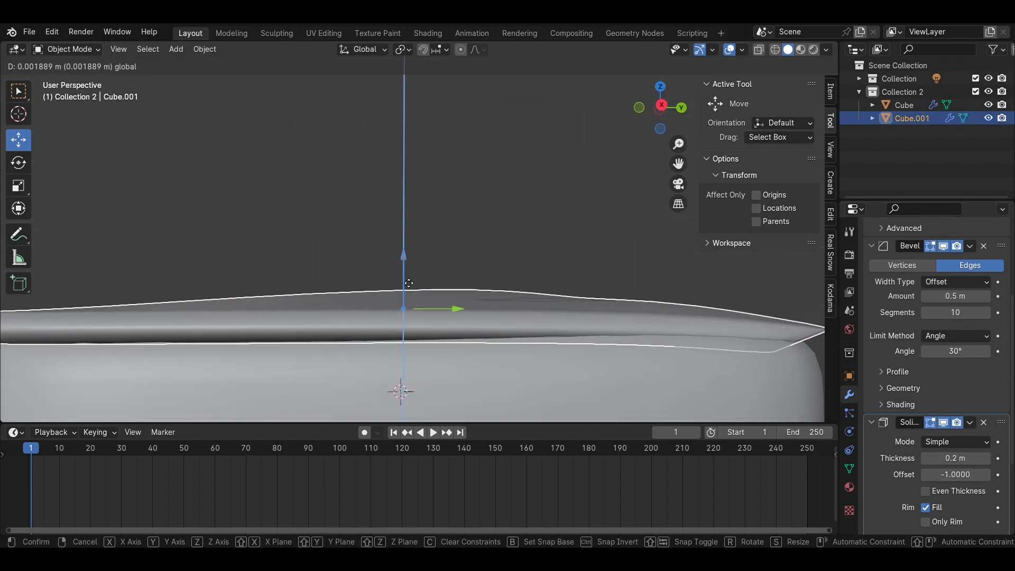
Step: In Edit Mode, raise an inner vertex near the sheet's positive-X, positive-Y corner about 0.012 m
left_click(407, 264)
scroll(409, 290, "down", 4)
middle_click_drag(409, 291, 405, 292)
left_click(406, 293)
key("Tab")
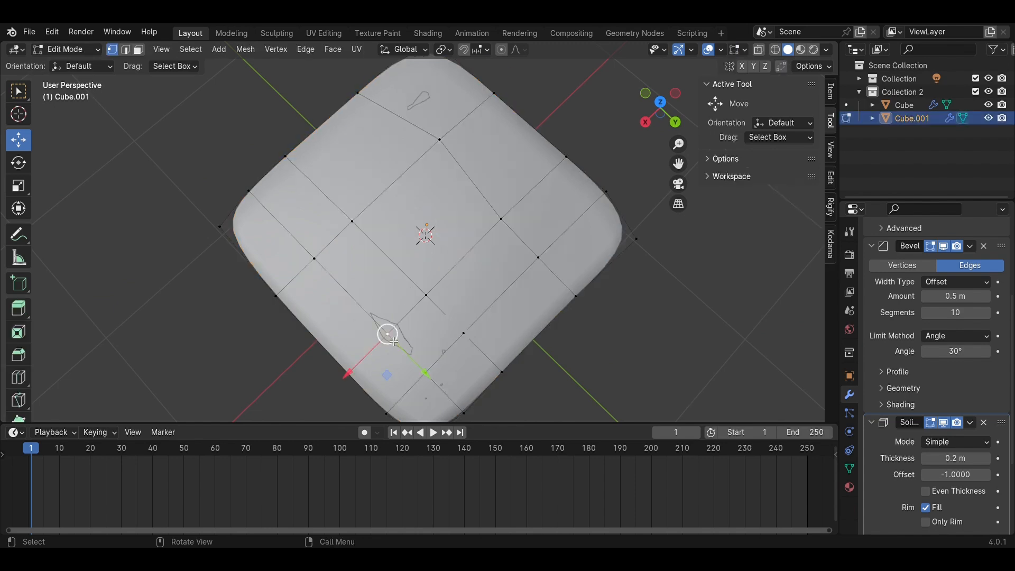
middle_click_drag(391, 342, 376, 326)
left_click_drag(376, 326, 377, 318)
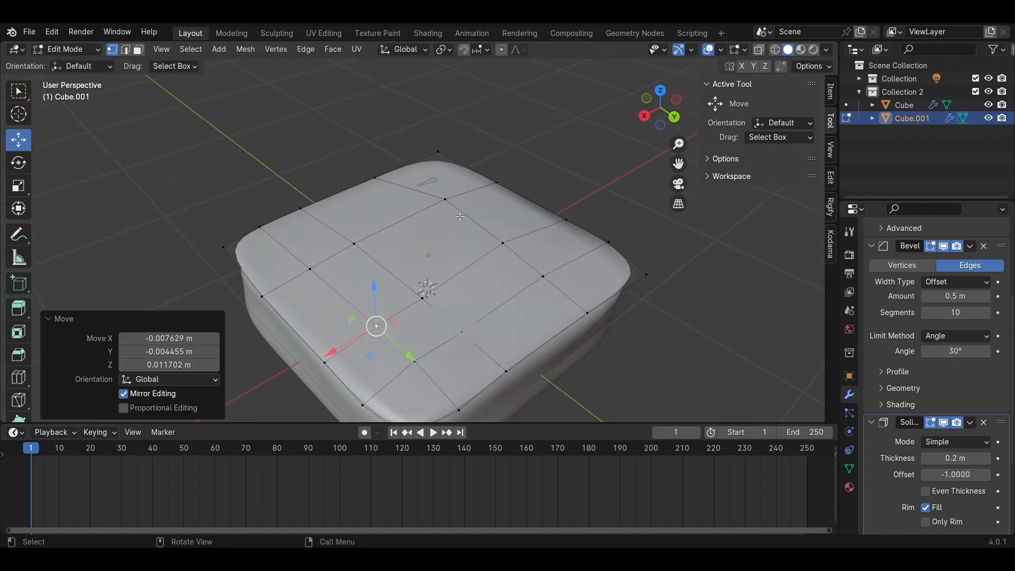
Step: Add one centred loop cut through the sheet's negative-Y row and shift one of its inner vertices toward negative X
middle_click_drag(446, 204, 581, 169)
scroll(604, 161, "up", 3)
key("ctrl+e")
key("Escape")
left_click(627, 159)
right_click(622, 159)
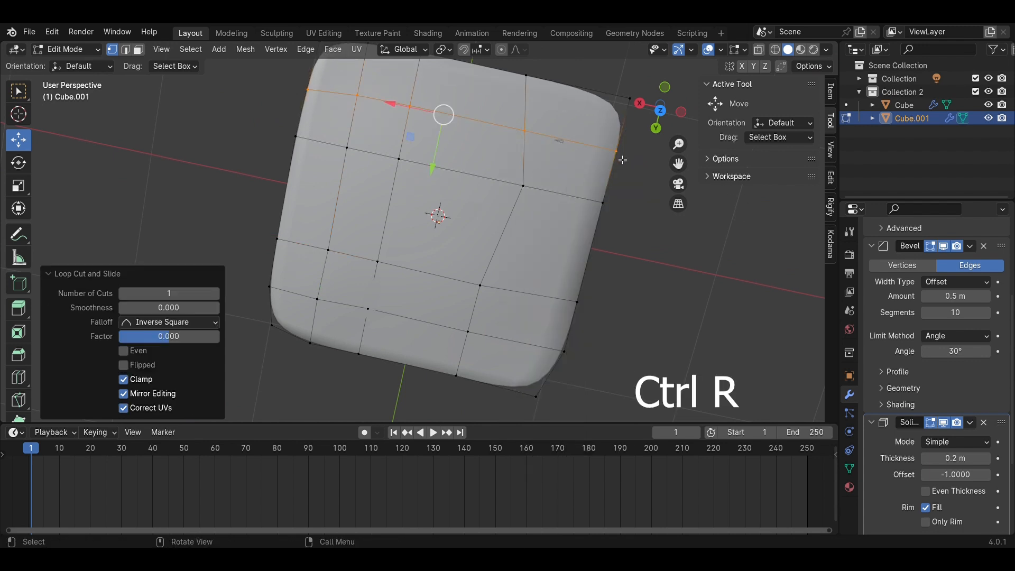
left_click(523, 133)
left_click_drag(507, 130, 519, 133)
left_click(617, 248)
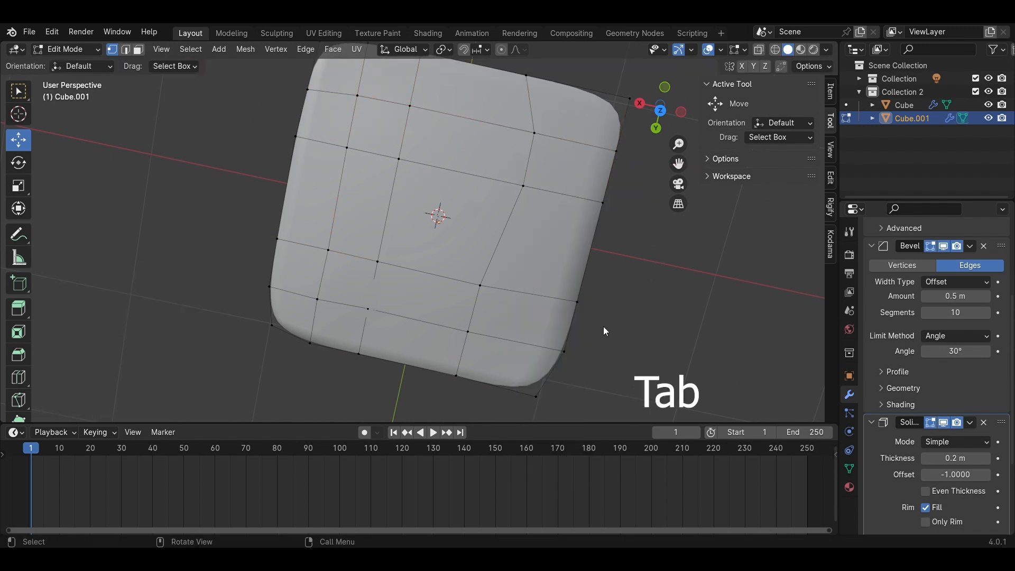
Step: Leave Edit Mode on the top sheet and save the file
key("Tab")
left_click(604, 327)
key("ctrl+s")
Step: In front view, add a UV sphere and raise it above the brownie
middle_click_drag(596, 359, 619, 117)
left_click(660, 119)
key("shift+a")
mouse_move(445, 273)
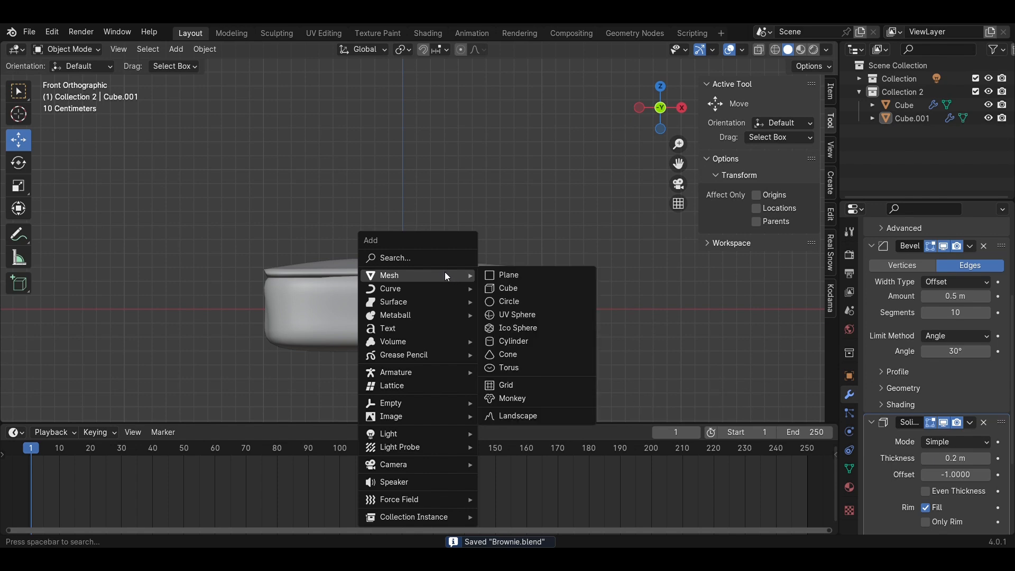
left_click(509, 339)
left_click_drag(397, 271, 534, 197)
Step: In Edit Mode with X-ray on, delete the faces of the sphere's lower part
key("Tab")
key("alt+z")
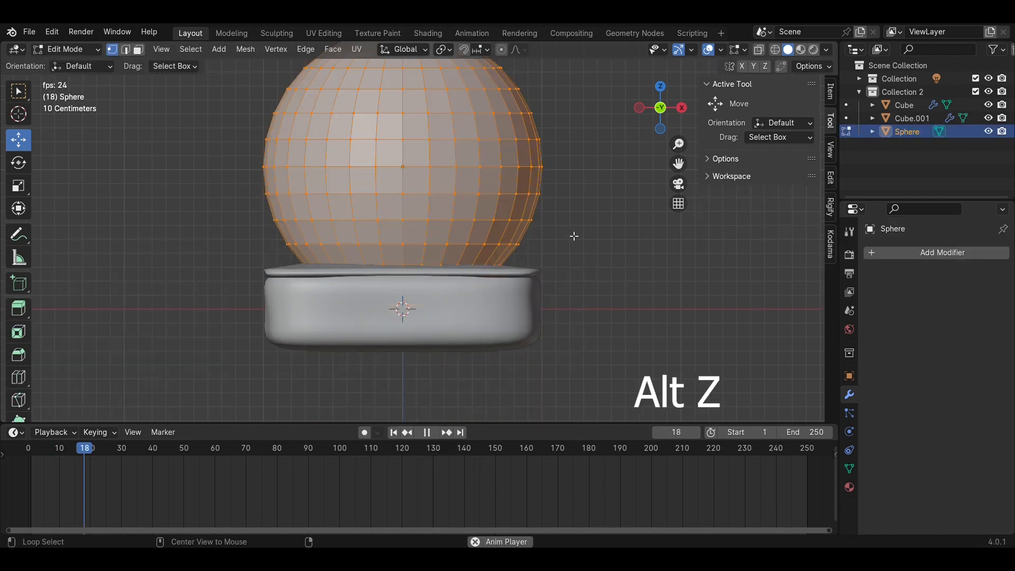
key("alt+z")
key("space")
left_click_drag(119, 447, 31, 455)
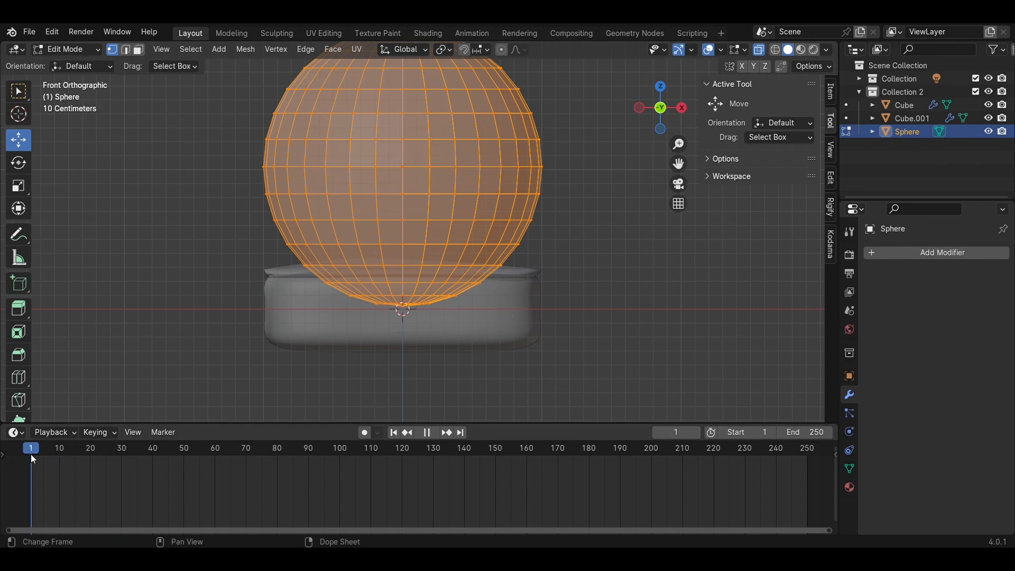
left_click_drag(634, 340, 173, 211)
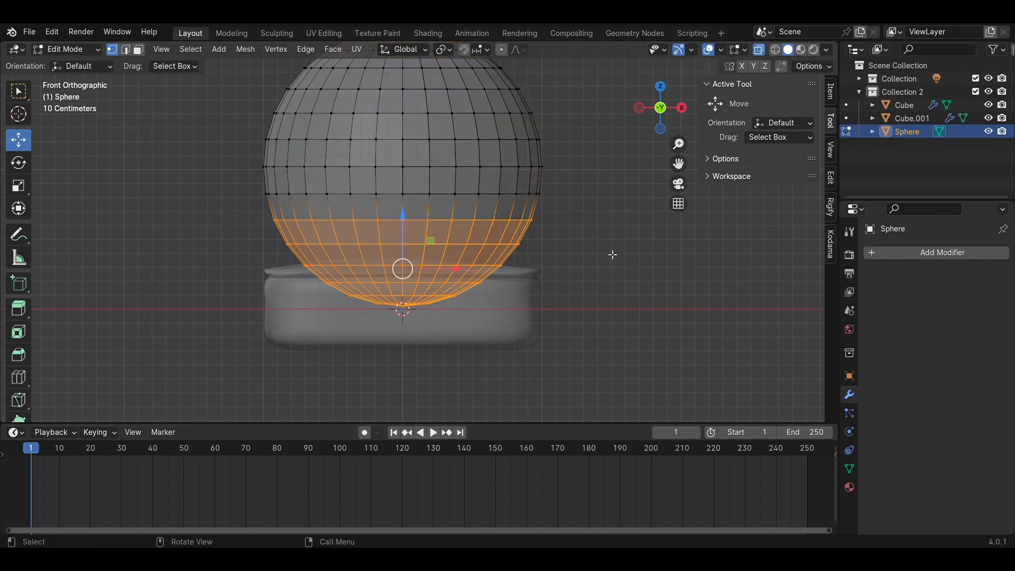
scroll(602, 250, "down", 3)
scroll(601, 247, "up", 2)
key("Delete")
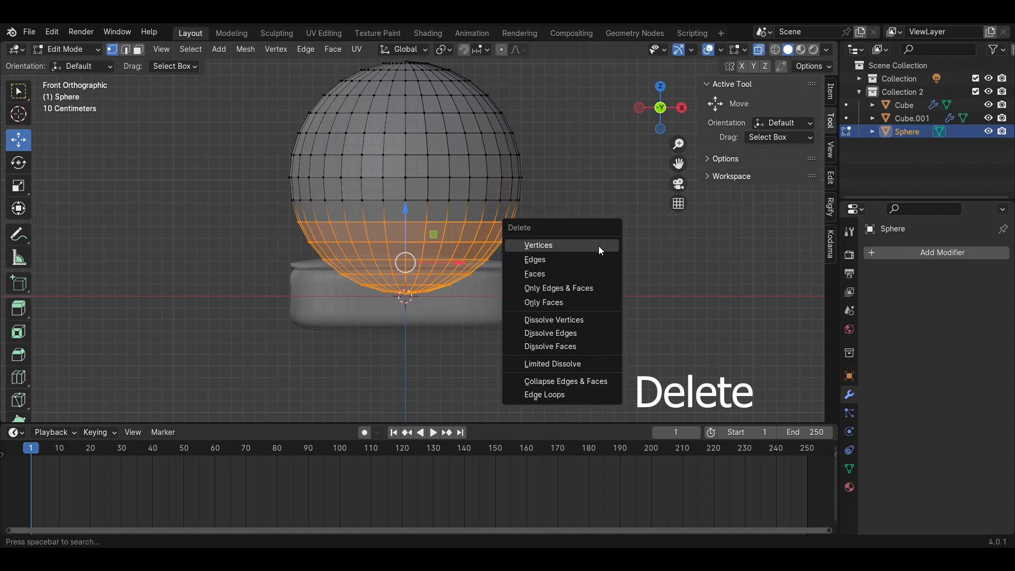
left_click(587, 276)
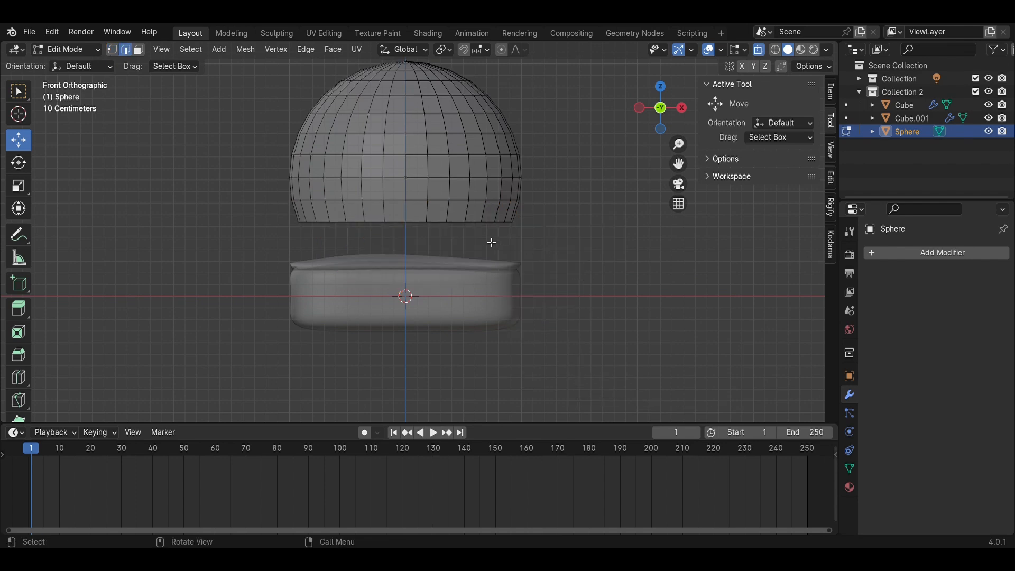
Step: Fill the sphere's open bottom with a face, turn X-ray off and use face selection
key("f")
mouse_move(546, 247)
middle_mouse_down()
mouse_move(491, 222)
mouse_move(459, 189)
mouse_move(478, 205)
middle_mouse_up()
key("alt+z")
key("3")
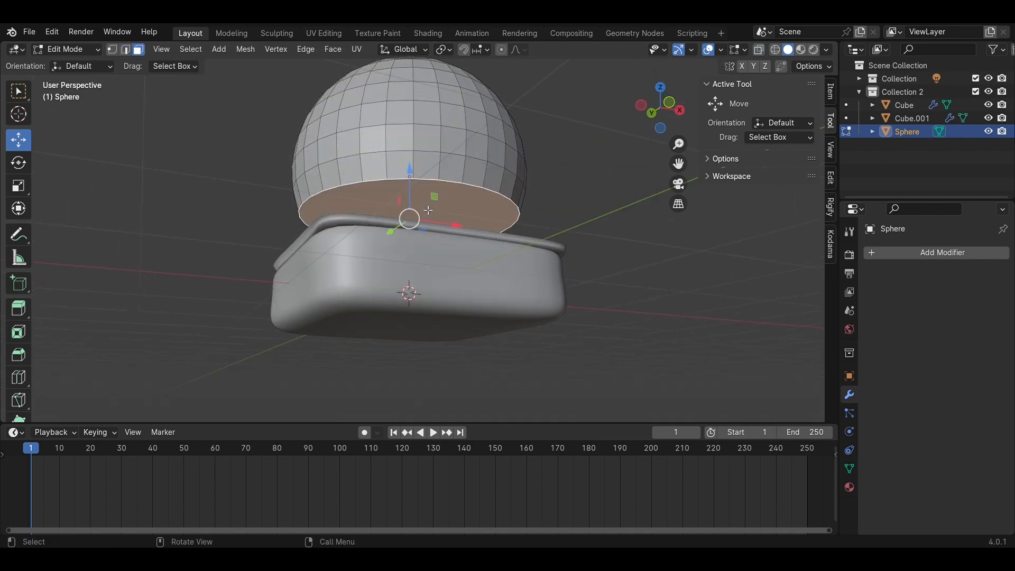
Step: Lower the sphere's bottom face about 0.018 m, then extrude it downward and scale it up by about 1.064
left_click(673, 101)
scroll(544, 167, "up", 4)
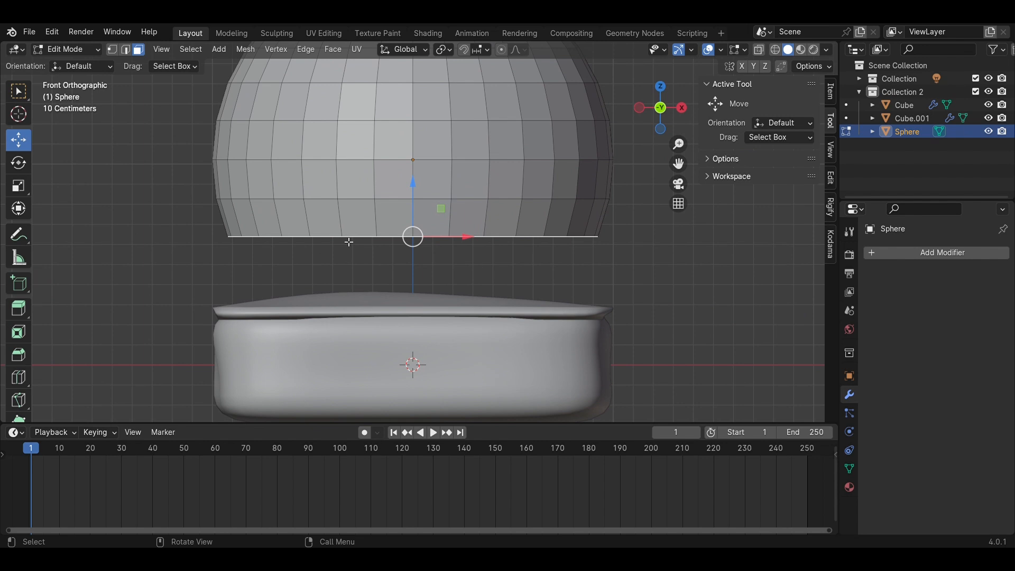
left_click_drag(419, 216, 420, 221)
key("e")
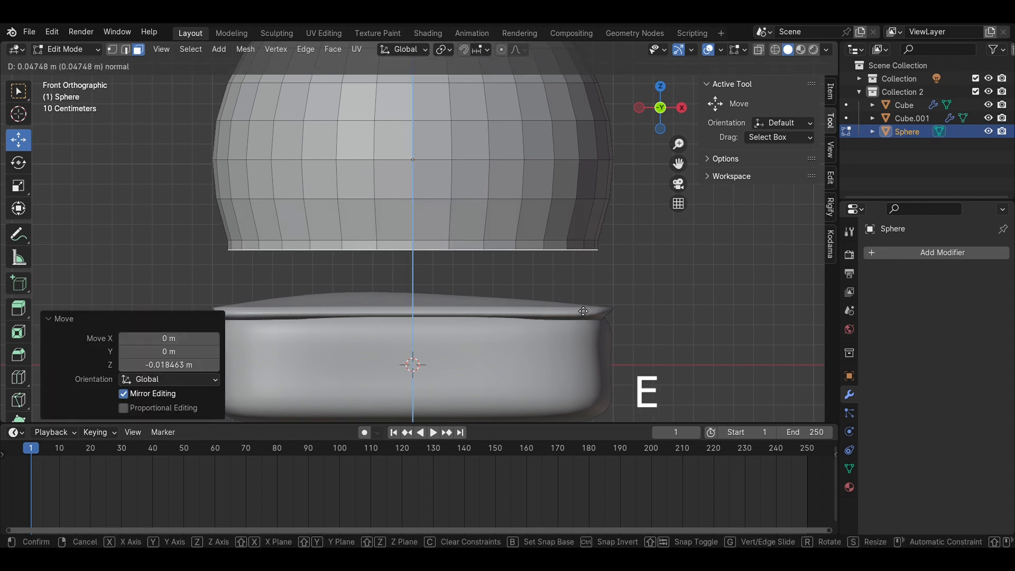
left_click(581, 312)
key("s")
left_click(591, 314)
Step: Extrude the bottom face downward twice more, scaling it between the extrusions to form a rim, and save the file
key("e")
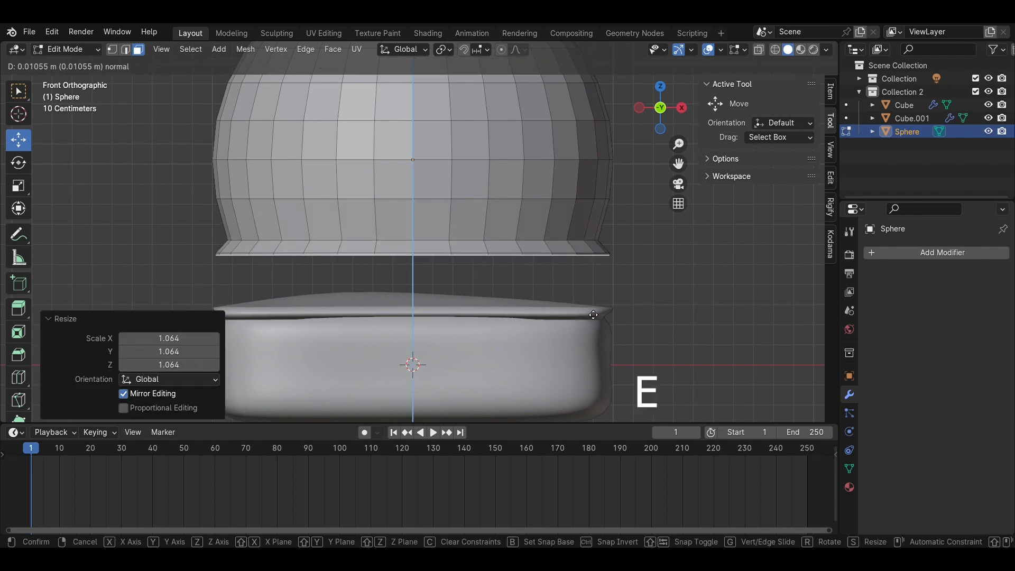
left_click(591, 322)
key("s")
left_click(610, 329)
key("e")
left_click(616, 331)
key("Tab")
key("Tab")
Step: Displace individual vertices just above the sphere's rim to make its surface uneven
middle_click_drag(496, 268, 528, 309)
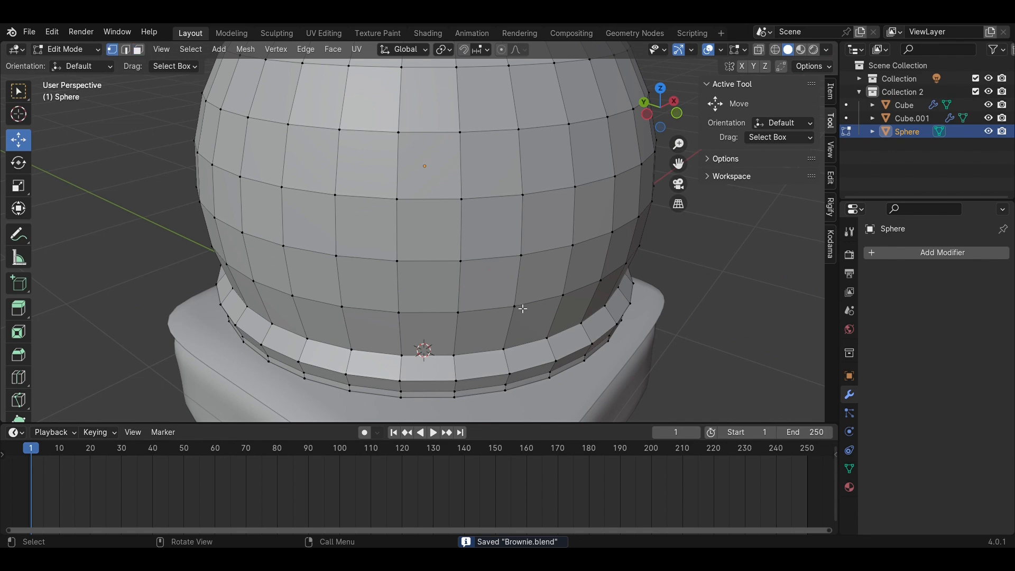
left_click_drag(479, 293, 468, 289)
middle_click_drag(570, 293, 483, 292)
left_click(374, 315)
left_click_drag(403, 296, 406, 288)
left_click(538, 298)
left_click_drag(563, 308, 553, 306)
Step: Orbit around the sphere and displace more lower vertices on its other sides for an irregular surface
middle_click_drag(553, 306, 468, 295)
left_click(509, 285)
left_click_drag(518, 305, 514, 291)
middle_click_drag(621, 308, 555, 320)
left_click(525, 275)
left_click_drag(570, 292, 572, 293)
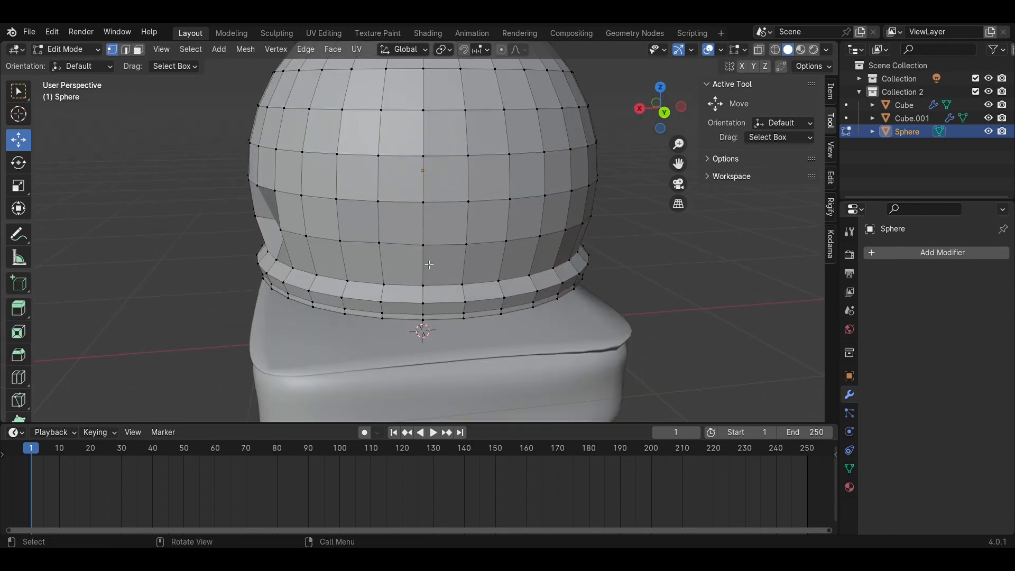
left_click(429, 238)
left_click_drag(449, 251, 568, 254)
Step: Return to Object Mode and add a Bevel modifier to the sphere with a 0.5 m amount and 10 segments
key("Tab")
left_click(923, 256)
mouse_move(888, 256)
left_click(766, 269)
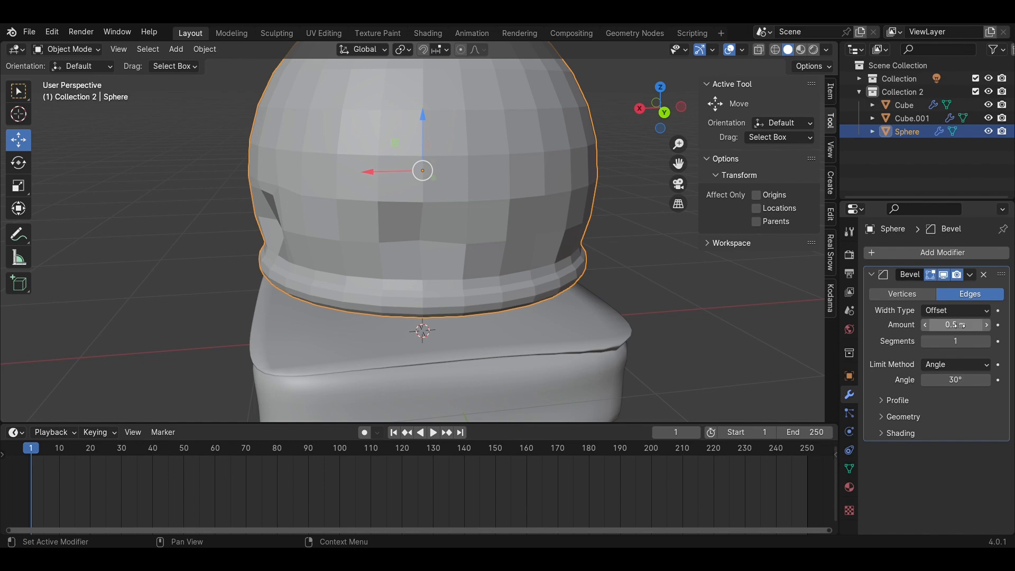
left_click_drag(956, 341, 978, 341)
Step: Add a Subdivision Surface modifier to the sphere, check its dented side in Edit Mode, and save the file
left_click(933, 252)
mouse_move(933, 249)
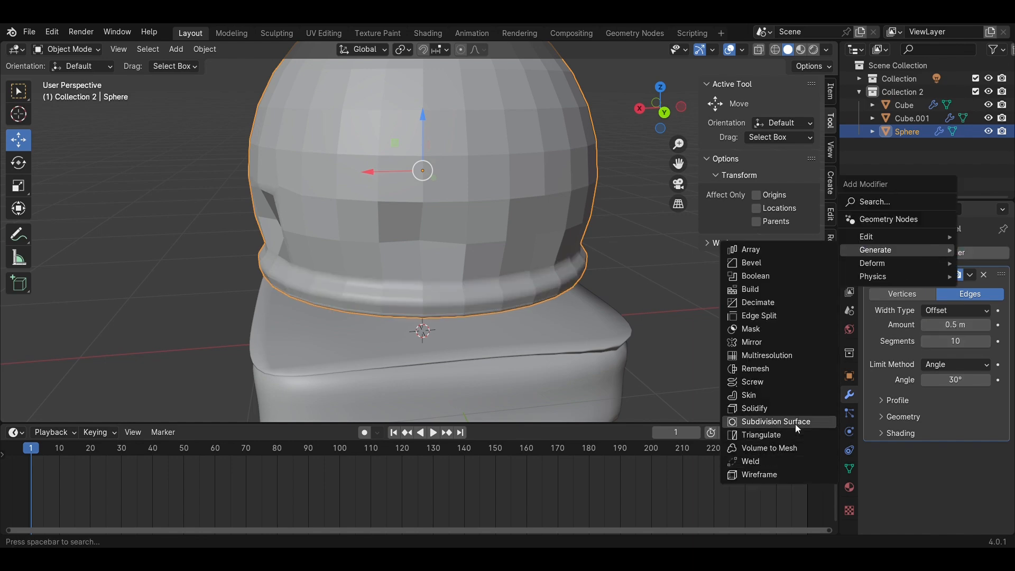
left_click(797, 423)
middle_click_drag(680, 370, 477, 280)
key("Tab")
scroll(476, 280, "up", 4)
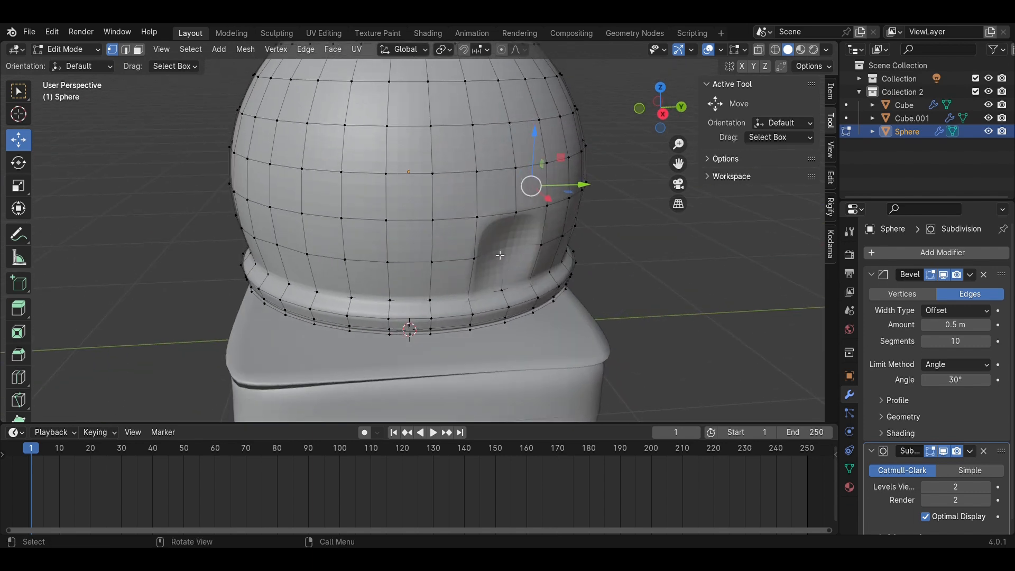
key("Tab")
key("ctrl+s")
Step: Apply Shade Smooth to the sphere
scroll(626, 292, "down", 3)
middle_click_drag(627, 293, 448, 293)
right_click(438, 234)
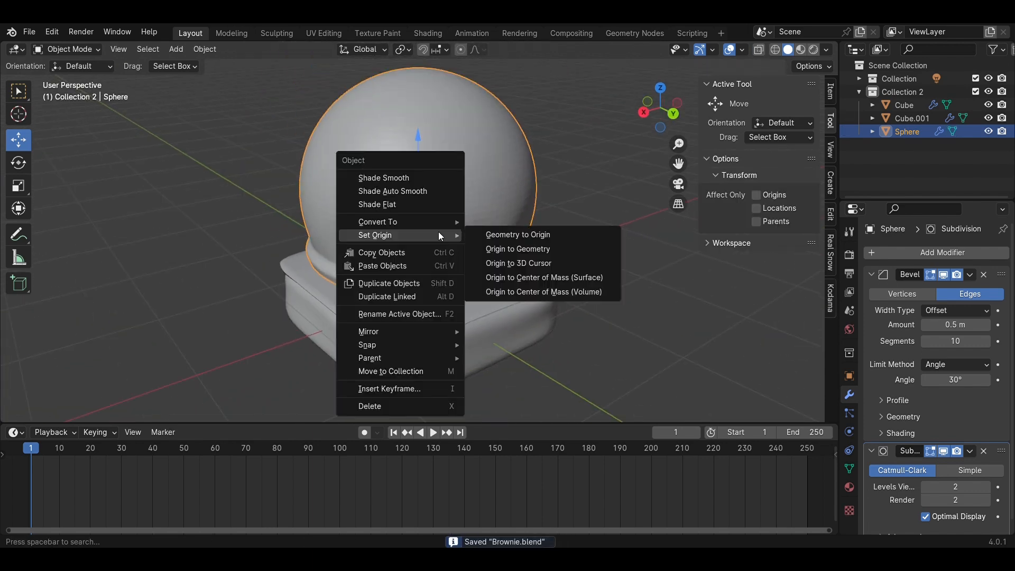
left_click(383, 178)
Step: In back view, scale the sphere down and lower it onto the brownie's top sheet
left_click(673, 114)
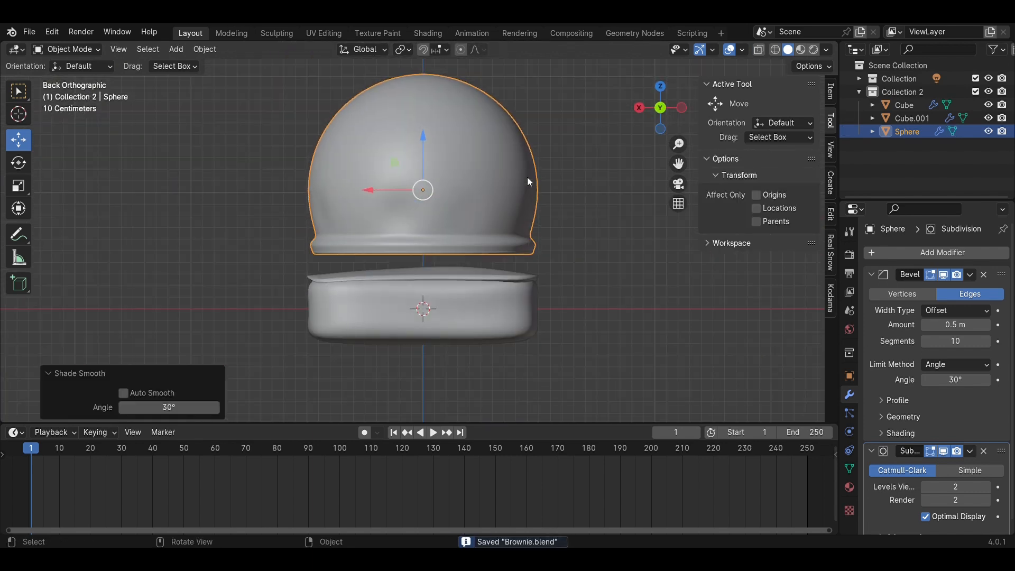
left_click(535, 237)
key("s")
left_click(430, 173)
left_click_drag(429, 174, 431, 214)
left_click(572, 229)
Step: In Edit Mode with face selection, pull a lower rim face on the sphere's positive-X side outward over the top sheet
middle_click_drag(572, 228, 477, 242)
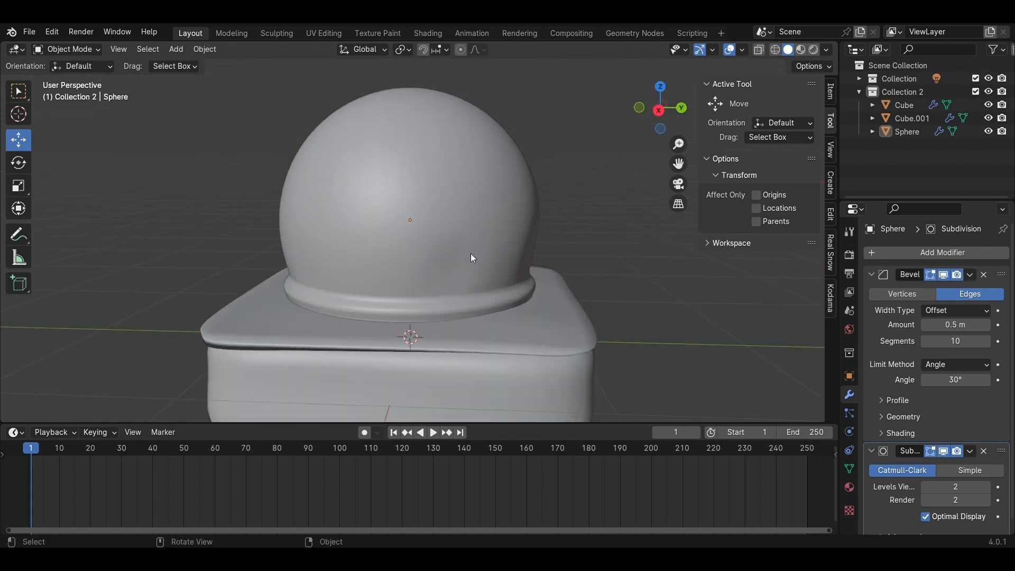
left_click(477, 242)
key("Tab")
scroll(499, 325, "up", 3)
middle_click_drag(499, 326, 536, 367)
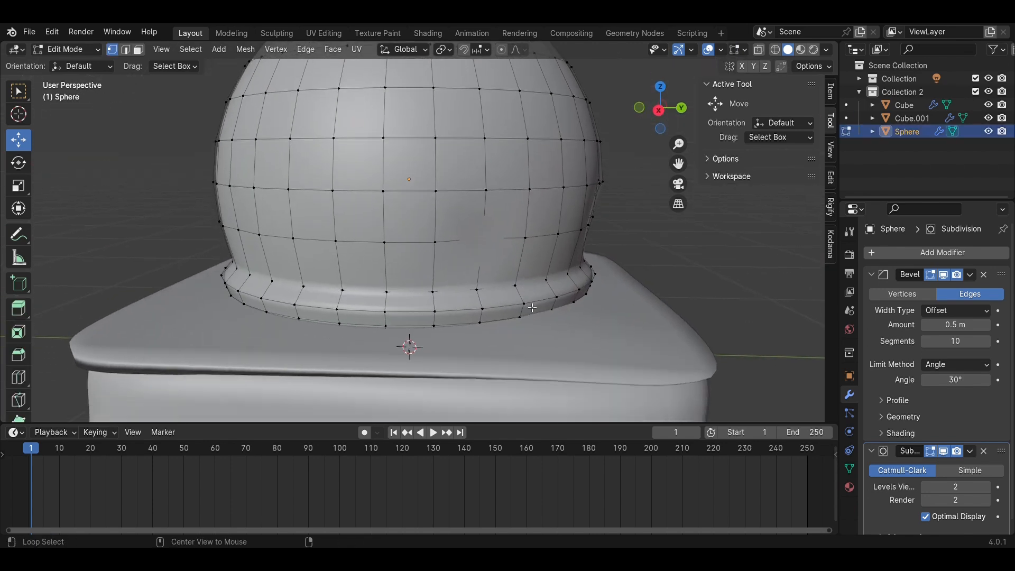
key("alt+z")
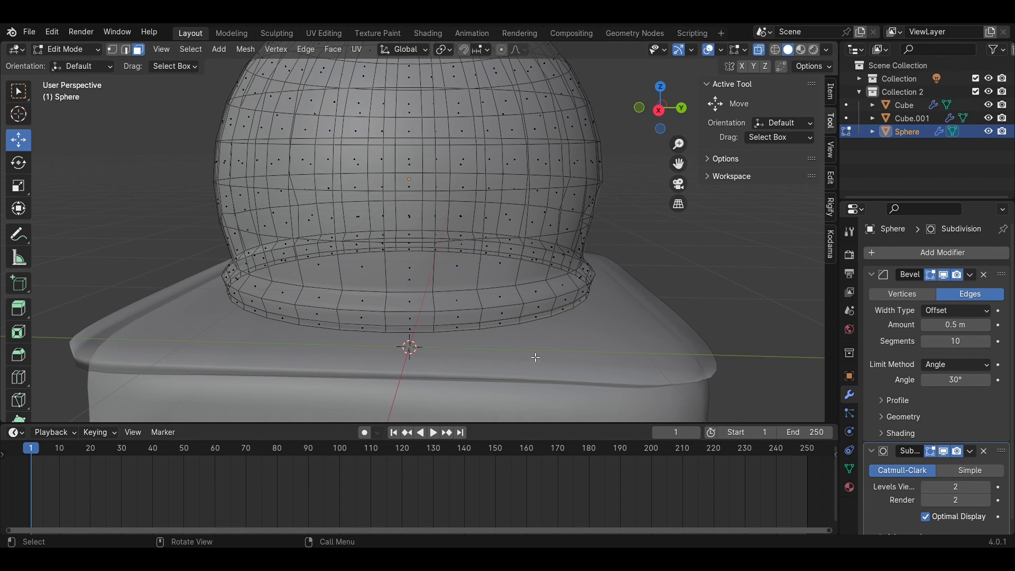
key("alt+z")
left_click(442, 276)
left_click(472, 329)
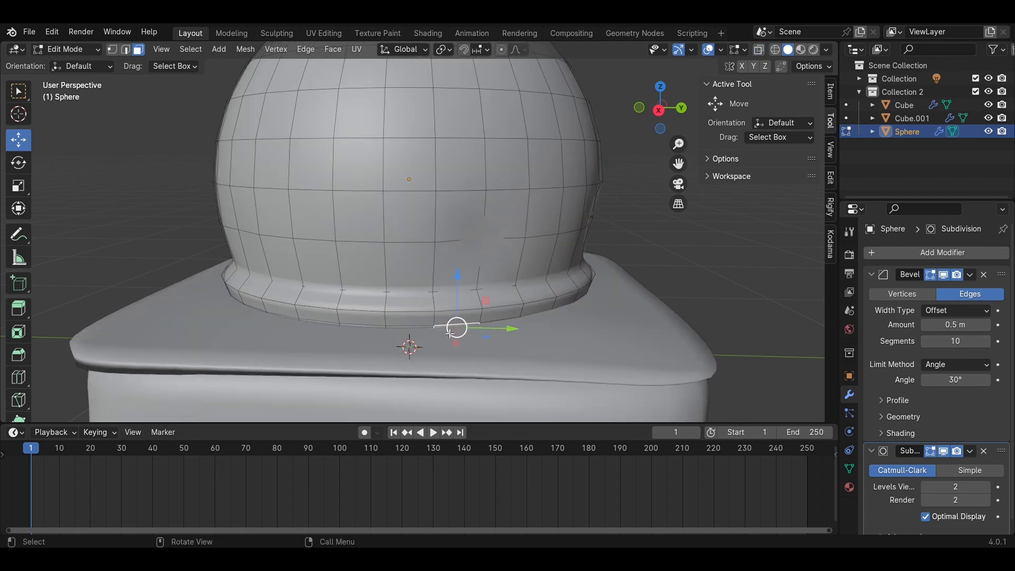
middle_click_drag(478, 347, 534, 365)
left_click_drag(601, 357, 633, 376)
Step: Pull neighbouring lower rim faces on the sphere's negative-Y side outward to form another melted lobe
middle_click_drag(633, 375, 648, 338, "shift")
left_click(409, 336)
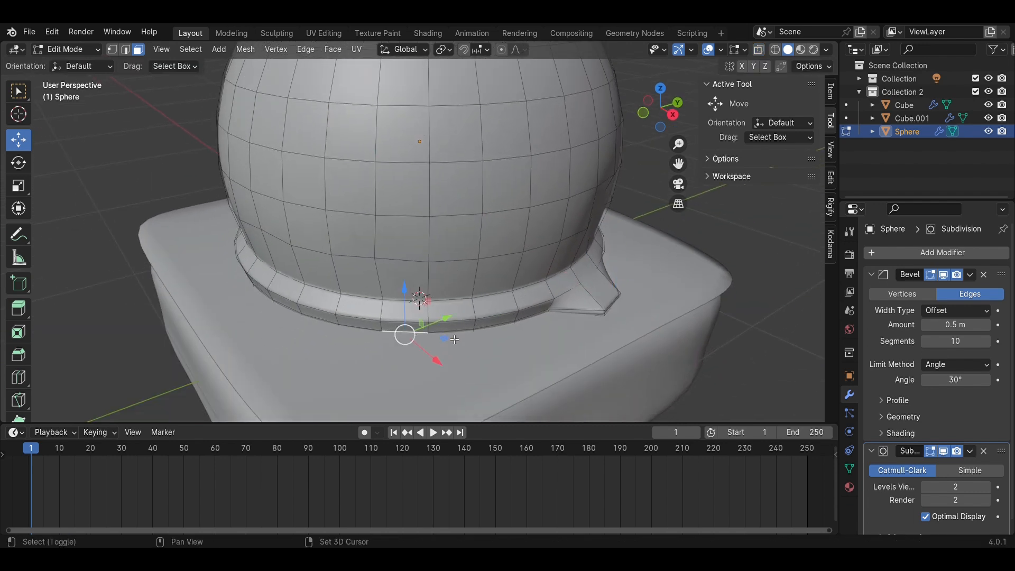
left_click_drag(461, 357, 475, 382)
left_click_drag(487, 335, 465, 349)
left_click(449, 368)
scroll(433, 349, "down", 2)
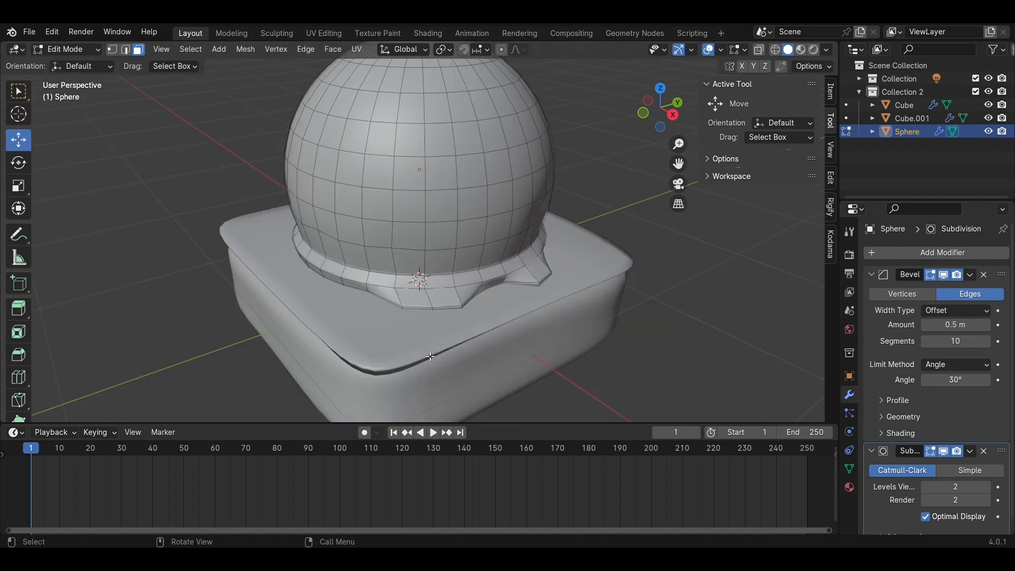
Step: Pull lower rim faces around the sphere's negative-X side outward over the top sheet to form more melted lobes
middle_click_drag(388, 325, 496, 324)
scroll(496, 324, "up", 2)
left_click_drag(443, 306, 456, 318)
scroll(456, 318, "down", 3)
middle_click_drag(455, 318, 517, 309)
scroll(507, 311, "up", 2)
left_click(482, 314)
left_click(445, 312, "shift")
middle_click_drag(445, 311, 519, 333)
left_click_drag(510, 293, 526, 313)
Step: Hide the Subdivision modifier's viewport display and pull lower rim faces on the sphere's positive-Y side outward
middle_click_drag(526, 313, 588, 296)
left_click(531, 301)
left_click_drag(930, 452, 946, 453)
left_click(499, 305, "shift")
left_click_drag(465, 294, 501, 304)
left_click_drag(543, 334, 536, 347)
middle_click_drag(537, 346, 458, 343)
left_click(510, 315)
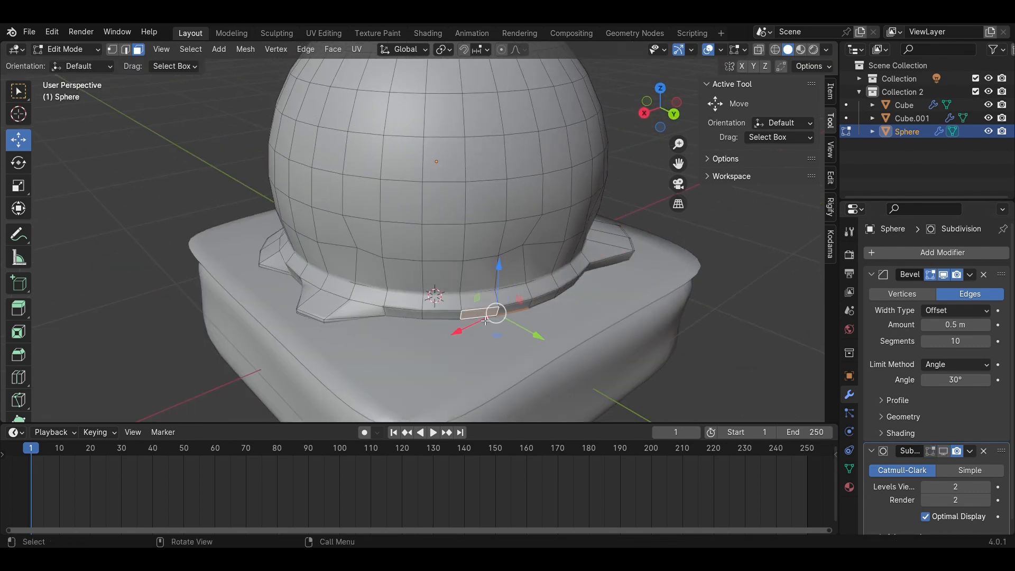
left_click_drag(477, 318, 521, 334)
Step: In Object Mode, save the file, then place the sphere's Subdivision modifier above Bevel with its viewport display enabled
key("Tab")
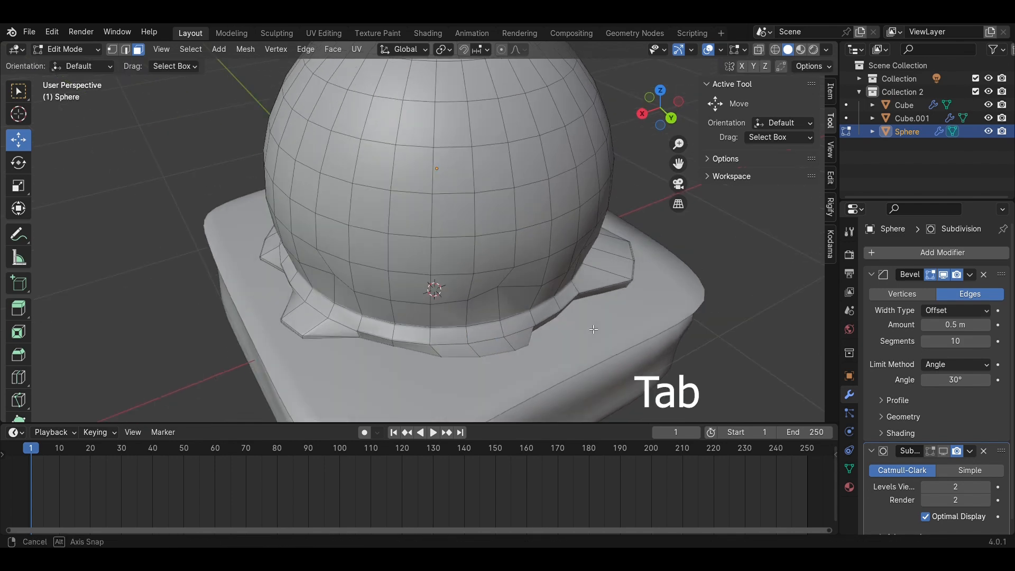
key("ctrl+s")
left_click_drag(1004, 453, 971, 244)
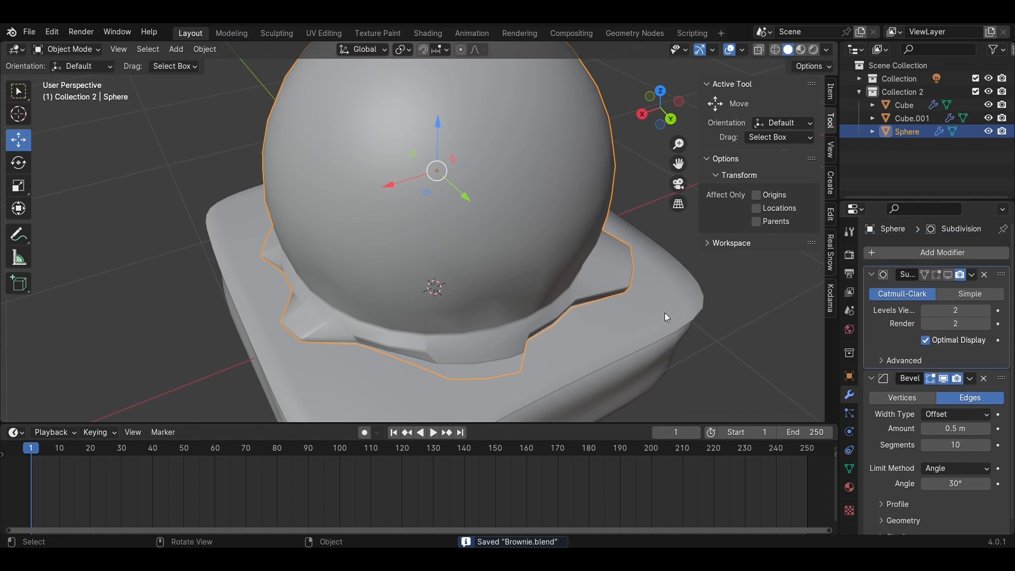
left_click(948, 275)
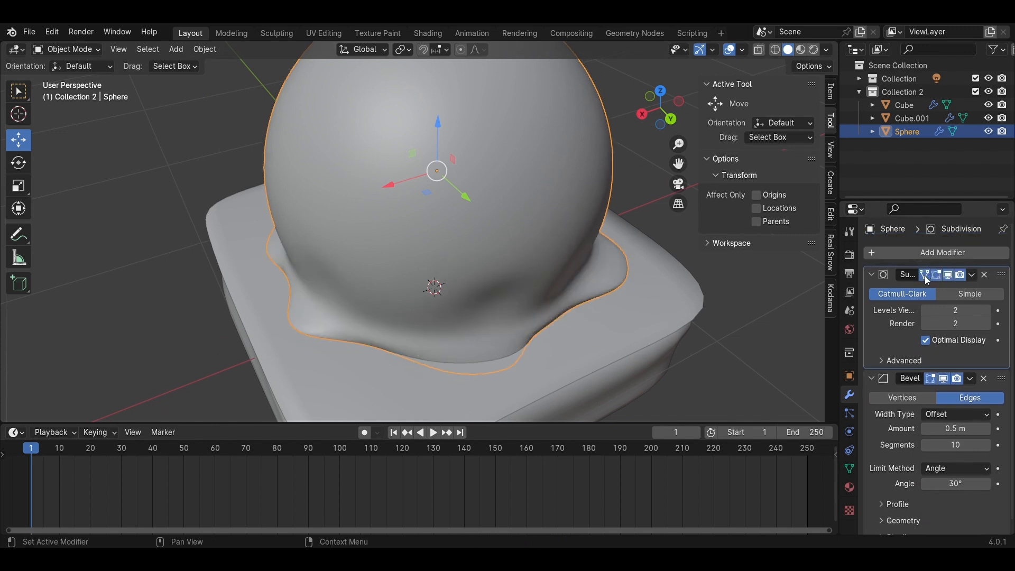
scroll(455, 323, "down", 3)
middle_click_drag(454, 323, 537, 271)
scroll(654, 311, "up", 2)
middle_click_drag(655, 311, 575, 286)
scroll(471, 364, "down", 2)
scroll(575, 286, "up", 3)
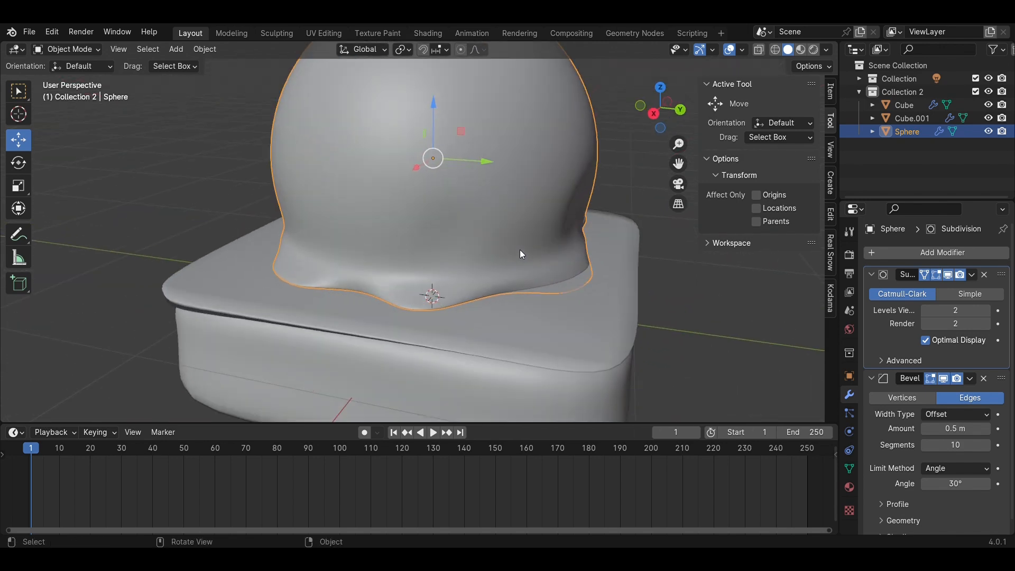
Step: In vertex selection, nudge three vertices just above the melted rim on the sphere's positive-X side and save the file
key("Tab")
middle_click_drag(519, 250, 530, 257)
key("1")
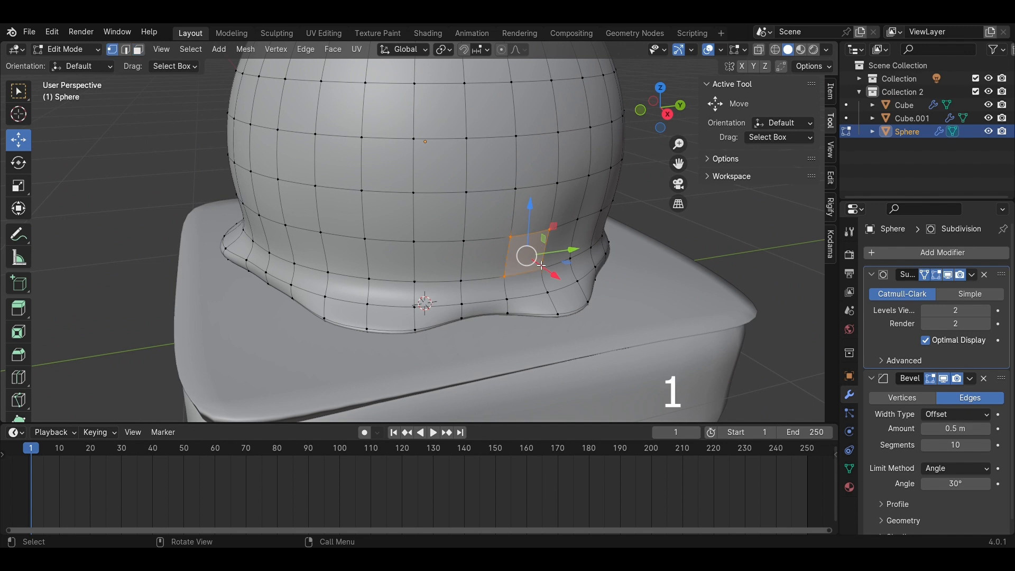
left_click(551, 236)
left_click_drag(569, 243, 562, 239)
left_click(366, 241)
left_click_drag(397, 241, 400, 241)
left_click(288, 235)
left_click_drag(289, 235, 329, 240)
key("Tab")
key("ctrl+s")
Step: Scale the whole ice cream sphere to 0.820 in Object Mode
scroll(483, 300, "down", 3)
middle_click_drag(483, 299, 272, 240)
scroll(295, 220, "up", 2)
middle_click_drag(318, 201, 444, 239)
scroll(326, 191, "down", 3)
scroll(423, 230, "down", 3)
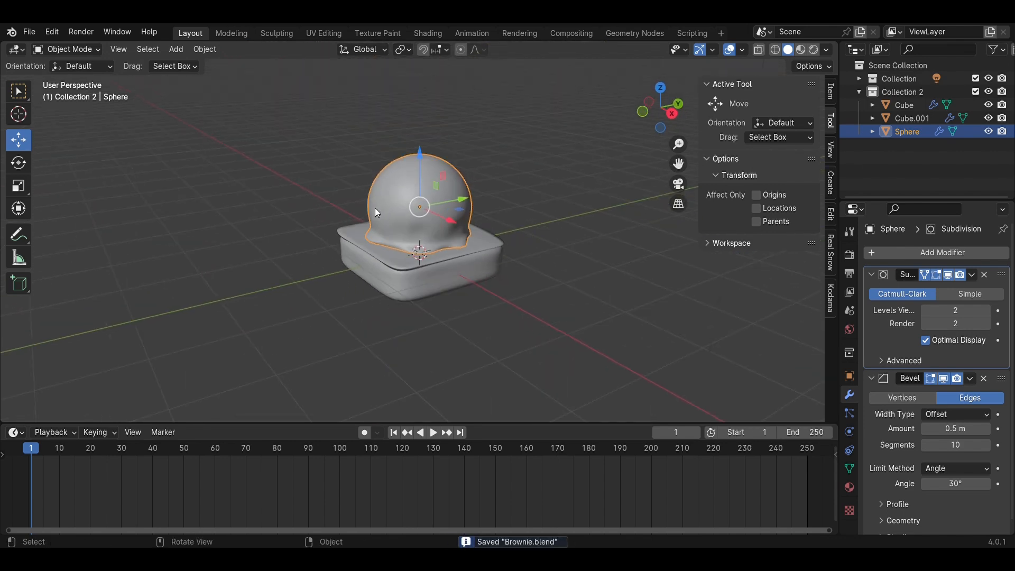
middle_click_drag(375, 208, 423, 207)
scroll(449, 217, "up", 4)
scroll(525, 259, "down", 2)
left_click(590, 293)
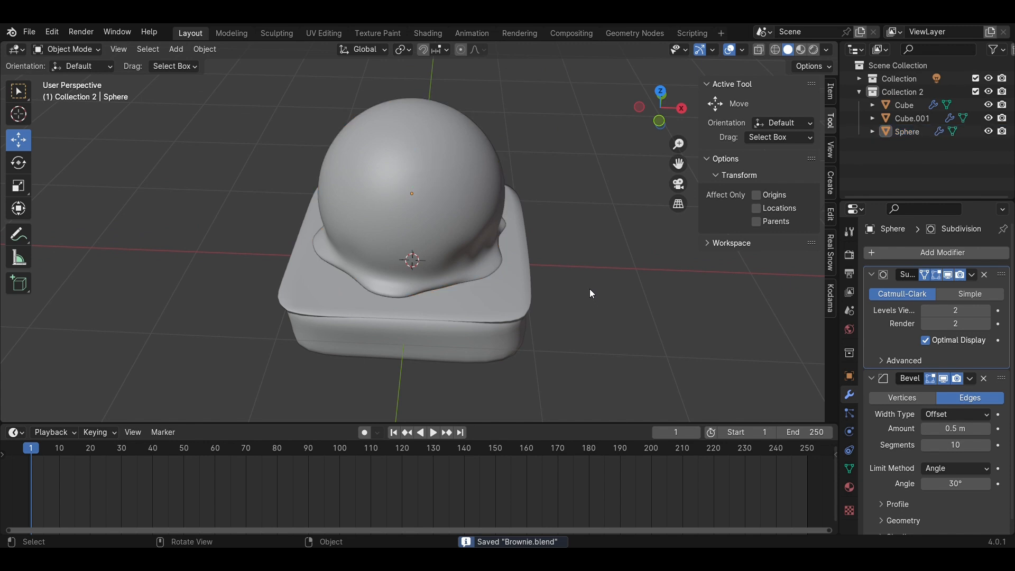
left_click(441, 195)
key("s")
left_click(568, 233)
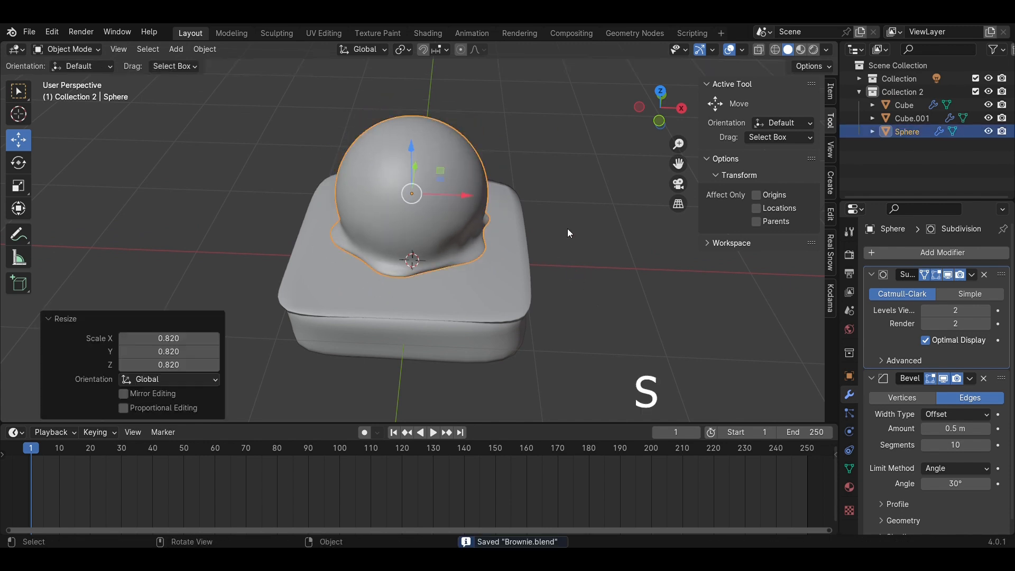
Step: In front view, lower the scaled sphere along Z until its rim rests on the brownie's top sheet
left_click(664, 119)
left_click(601, 220)
left_click(420, 183)
left_click_drag(409, 158, 414, 178)
middle_click_drag(592, 210, 595, 208)
scroll(595, 209, "up", 4)
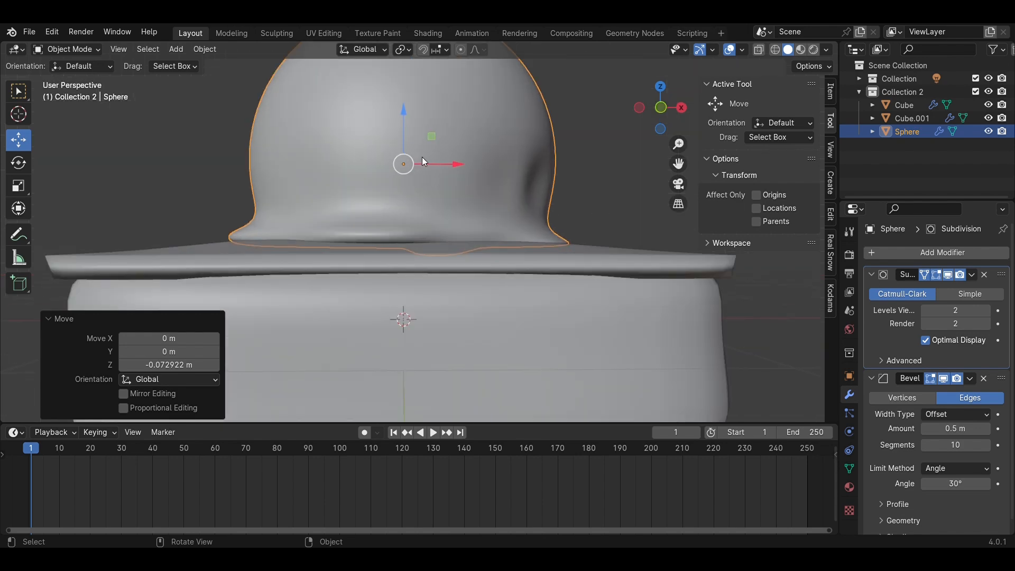
left_click_drag(410, 148, 418, 152)
left_click(583, 205)
Step: In Edit Mode with subdivision hidden and X-Ray on, pull lower rim faces on the sphere's positive-Y side farther outward
scroll(584, 205, "down", 3)
middle_click_drag(584, 205, 467, 287)
scroll(468, 288, "up", 2)
key("Tab")
middle_click_drag(364, 249, 613, 321)
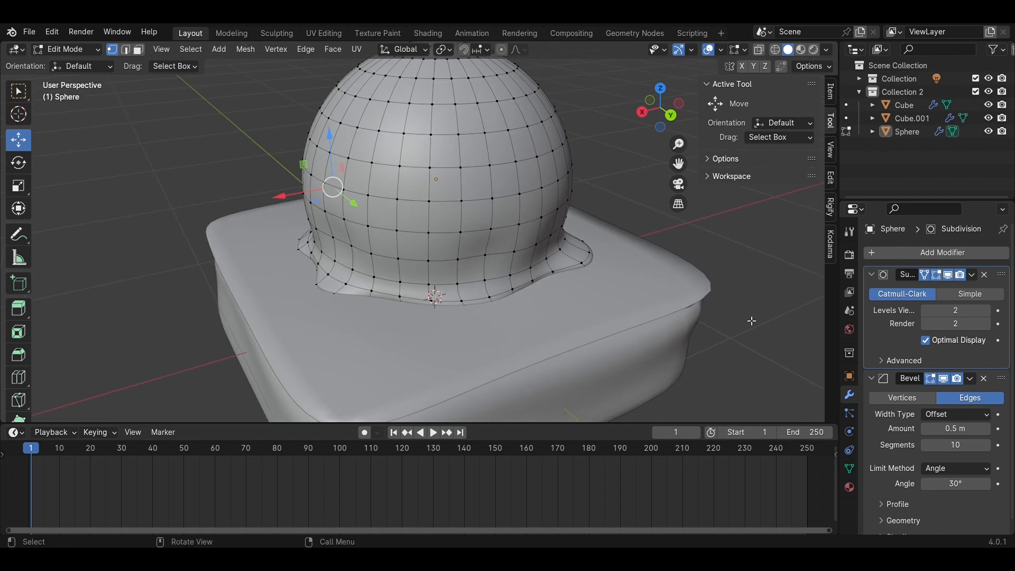
left_click(946, 277)
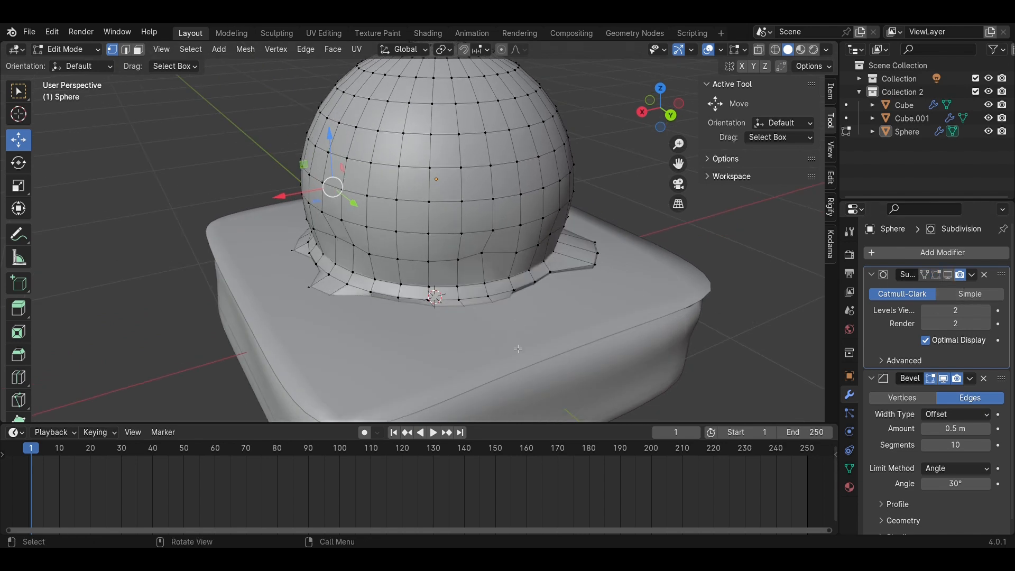
scroll(505, 344, "up", 2)
key("alt+z")
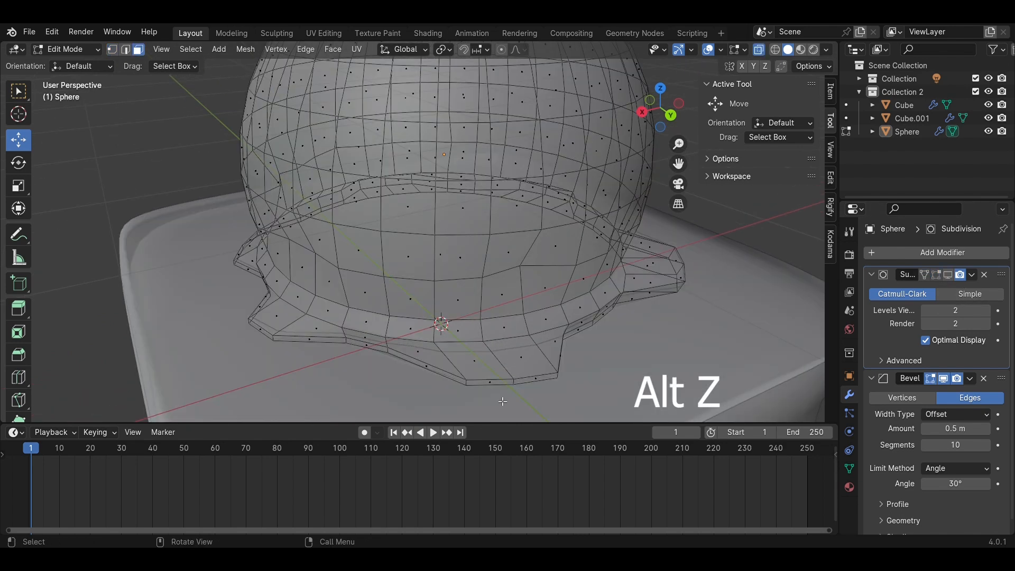
left_click(536, 383, "shift")
left_click_drag(544, 410, 563, 421)
left_click(366, 346)
scroll(363, 343, "down", 1)
left_click_drag(351, 331, 282, 369)
Step: Pull further rim faces on the sphere's negative-X and negative-Y sides outward into longer melted drips
middle_click_drag(286, 366, 151, 386)
left_click(429, 303)
left_click_drag(430, 296, 438, 344)
middle_click_drag(438, 344, 380, 344)
left_click(467, 299)
left_click_drag(429, 285, 473, 302)
left_click_drag(528, 288, 512, 310)
middle_click_drag(520, 316, 423, 317)
left_click(419, 317)
left_click_drag(420, 317, 452, 373)
Step: Save the file, turn off X-Ray in Object Mode and preview the sphere with its subdivision displayed
key("Tab")
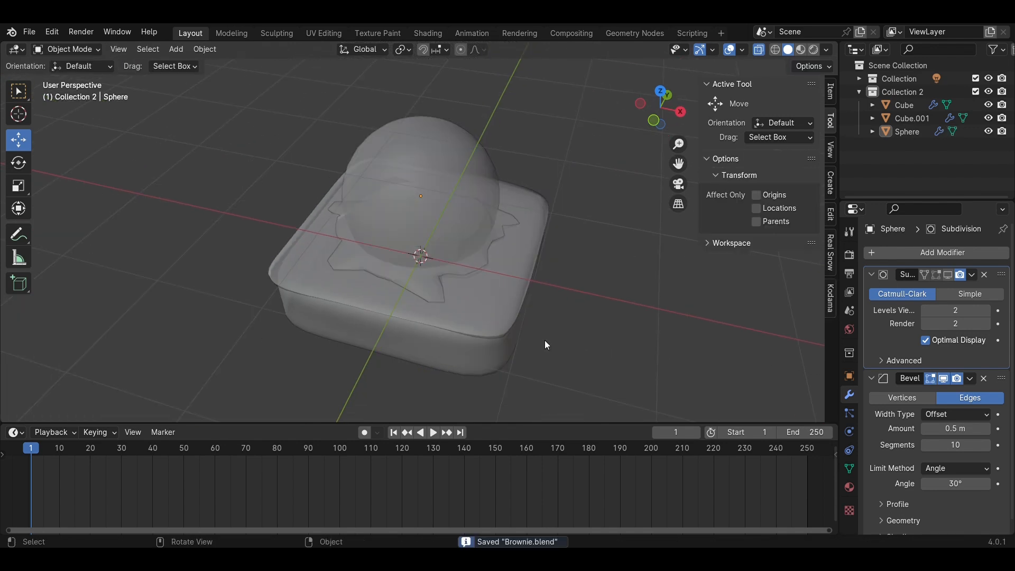
key("alt+z")
middle_click_drag(544, 338, 491, 269)
left_click(948, 275)
middle_click_drag(607, 329, 561, 239)
scroll(476, 249, "down", 3)
scroll(549, 287, "up", 4)
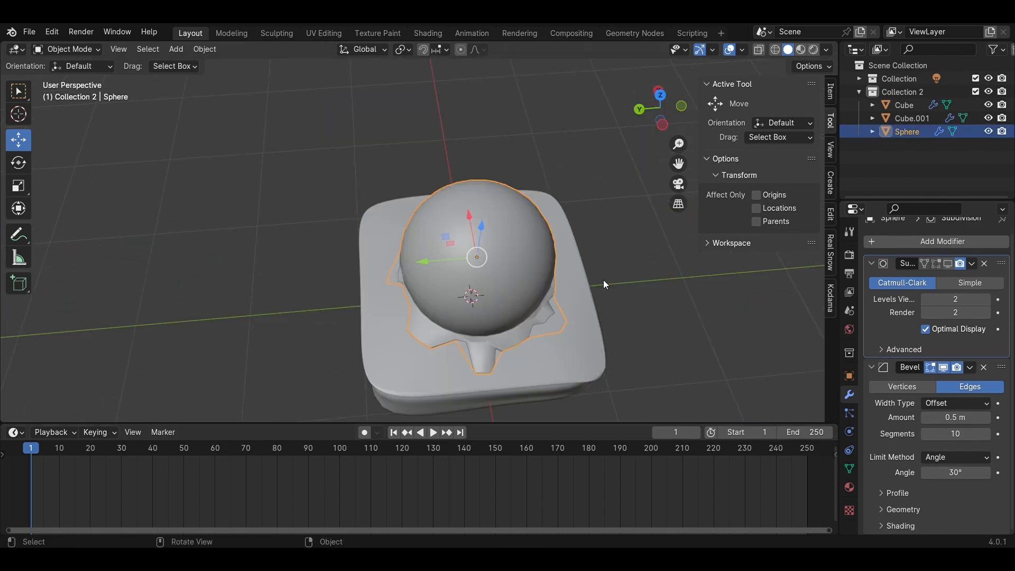
Step: Duplicate the edge loop running over the sphere's pole, 0.4709 m higher along Z, and separate it into its own object
middle_click_drag(603, 280, 468, 226)
key("Tab")
scroll(468, 227, "up", 5)
key("2")
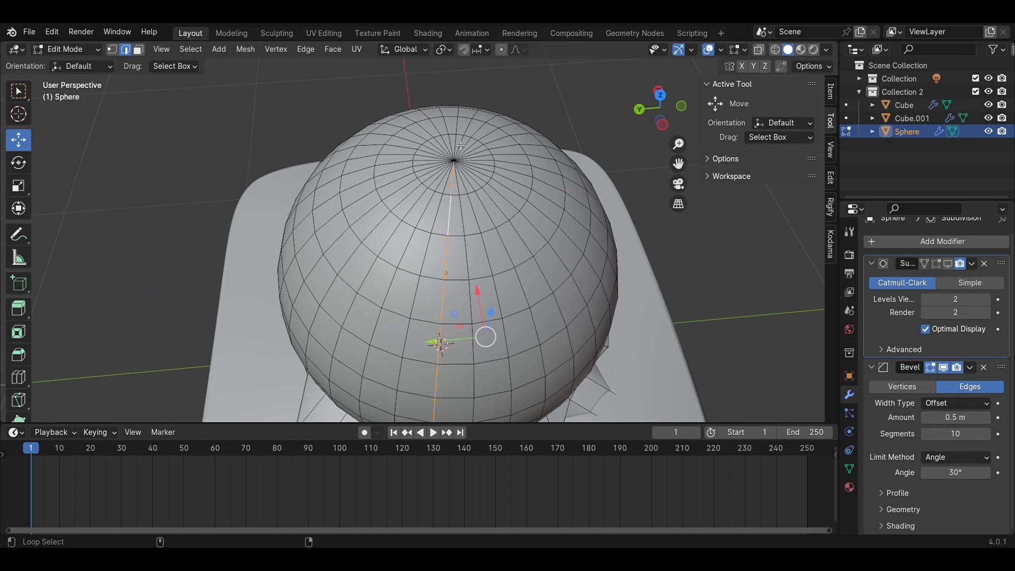
scroll(573, 221, "down", 4)
key("shift+d")
key("z")
left_click(563, 188)
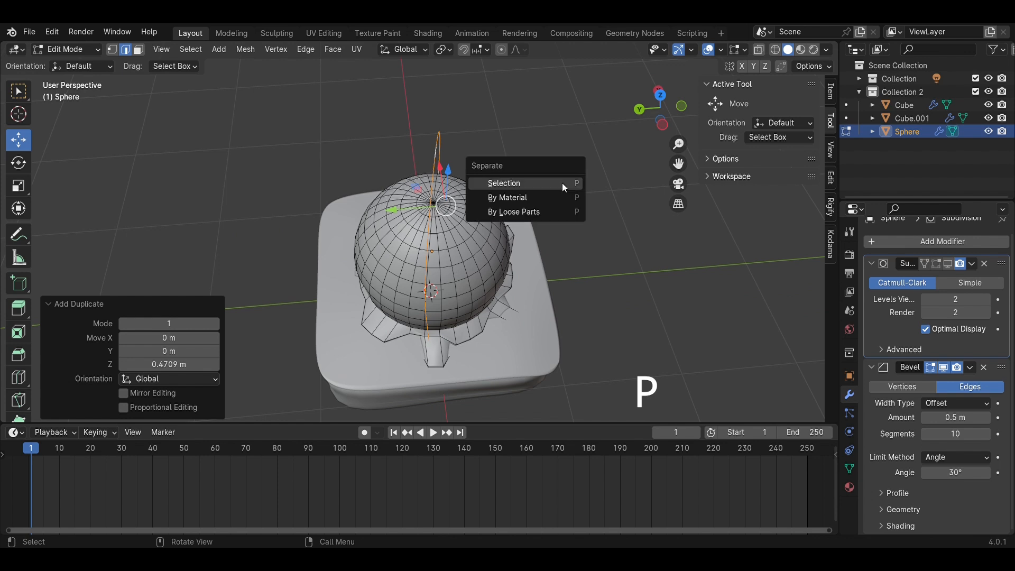
left_click(562, 182)
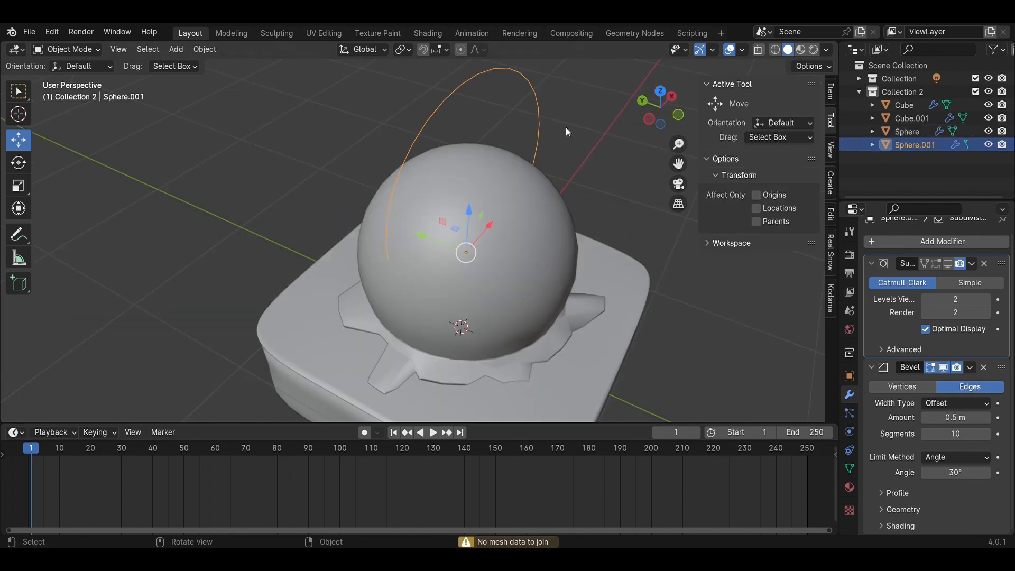
Step: Convert the separated edge arc from a mesh to a curve
right_click(535, 125)
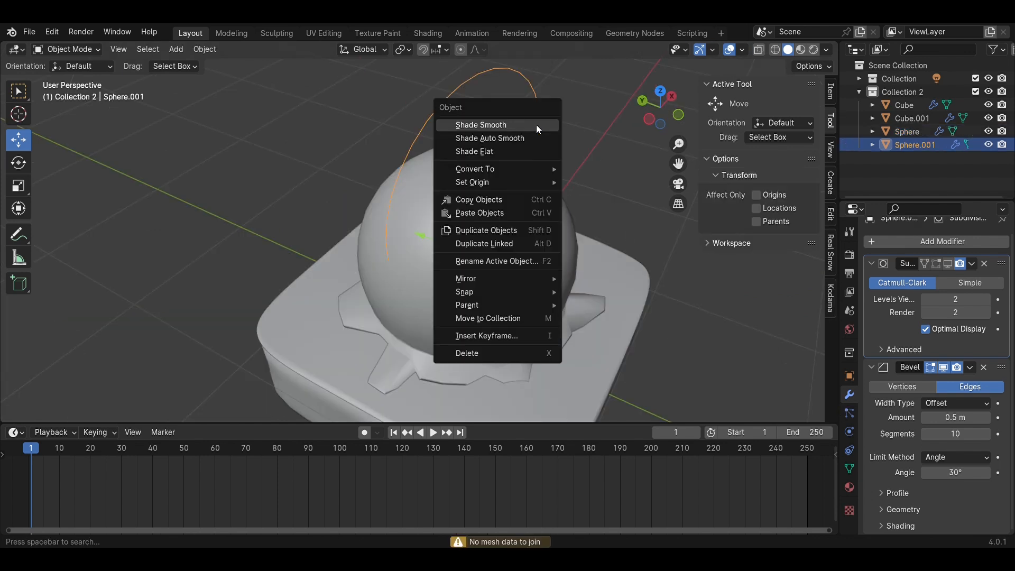
mouse_move(531, 169)
left_click(605, 168)
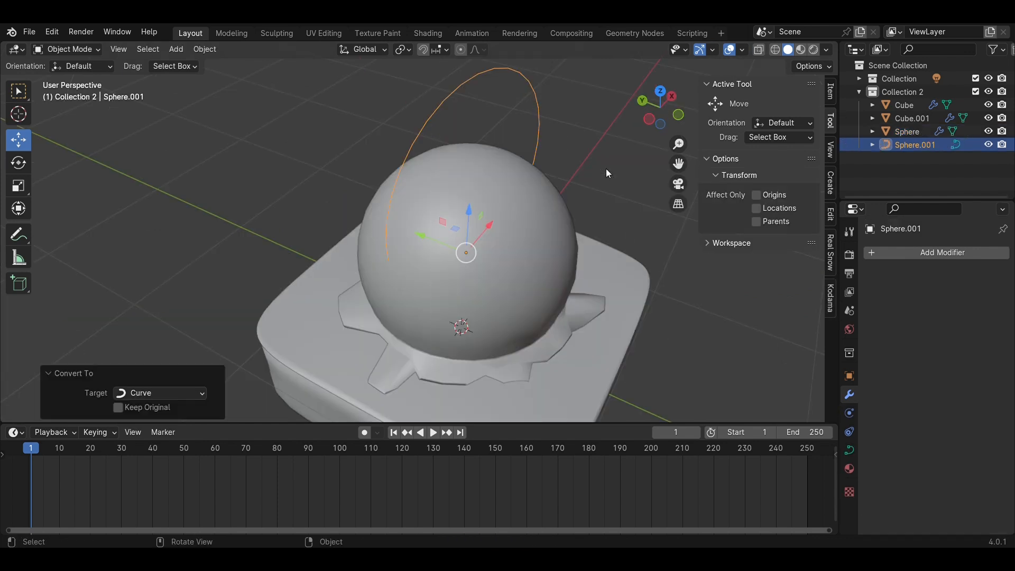
left_click(943, 256)
mouse_move(944, 257)
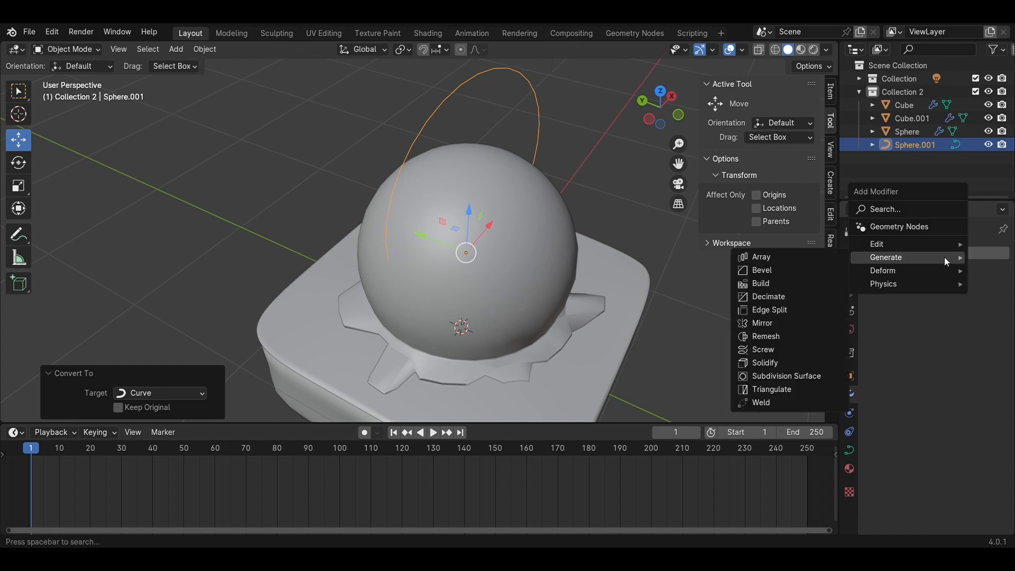
Step: Give the arc curve thickness with an Extrude of 0.03 m and a round bevel Depth of 0.03 m
left_click(850, 450)
scroll(930, 378, "down", 5)
mouse_move(956, 288)
left_mouse_down()
mouse_move(983, 288)
mouse_move(966, 288)
left_mouse_up()
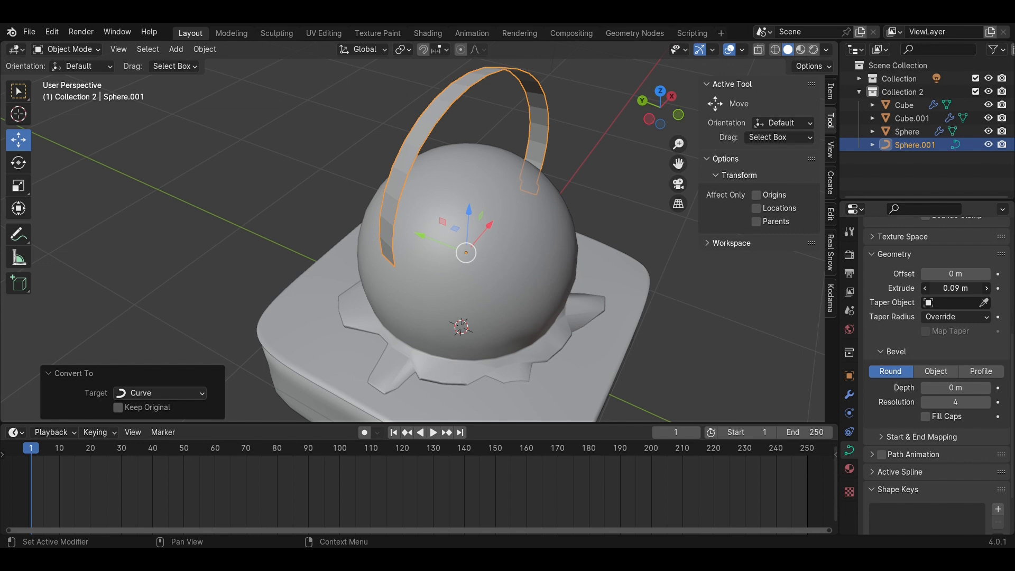
left_click_drag(956, 387, 951, 388)
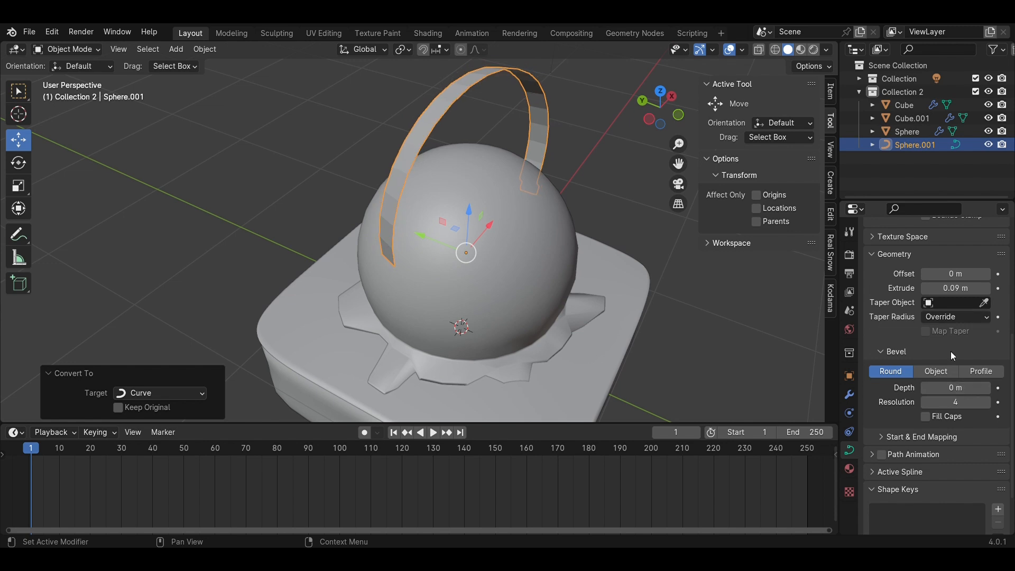
mouse_move(961, 288)
left_mouse_down()
mouse_move(951, 288)
mouse_move(960, 291)
left_mouse_up()
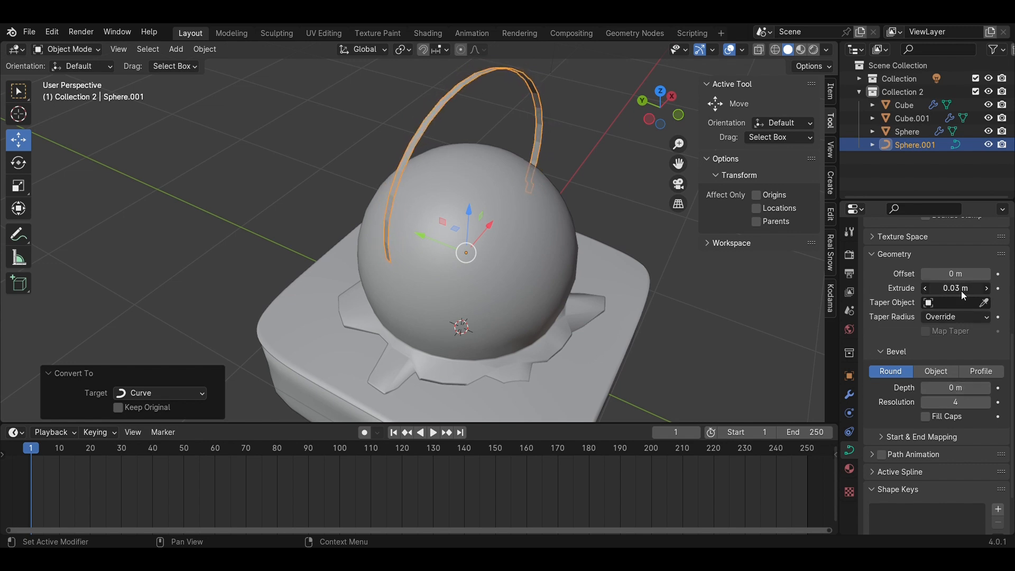
left_click_drag(956, 387, 961, 388)
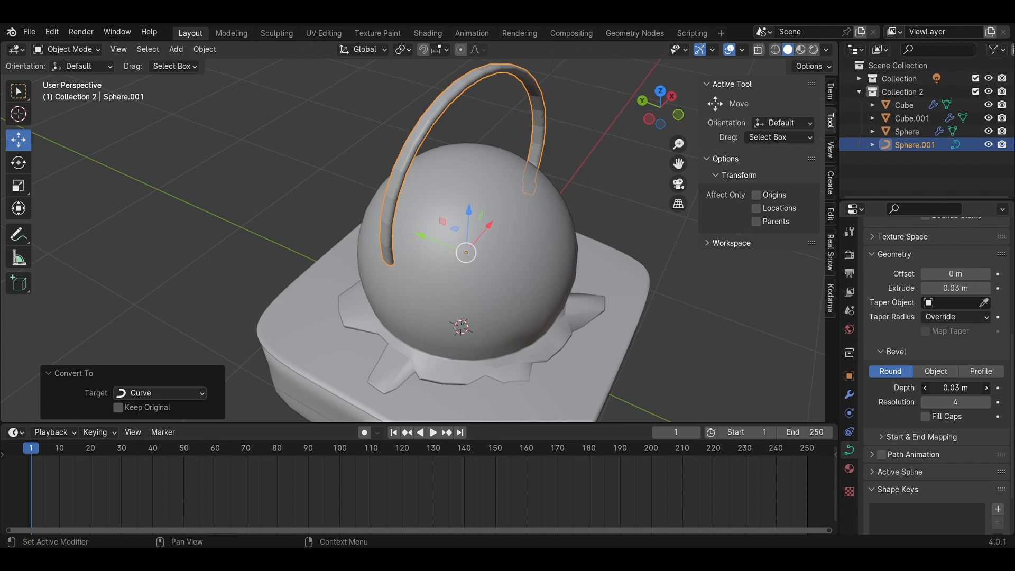
Step: In Edit Mode, delete the arc curve's bent lower end points so it ends in a clean arch
middle_click_drag(486, 255, 331, 208)
scroll(365, 185, "up", 3)
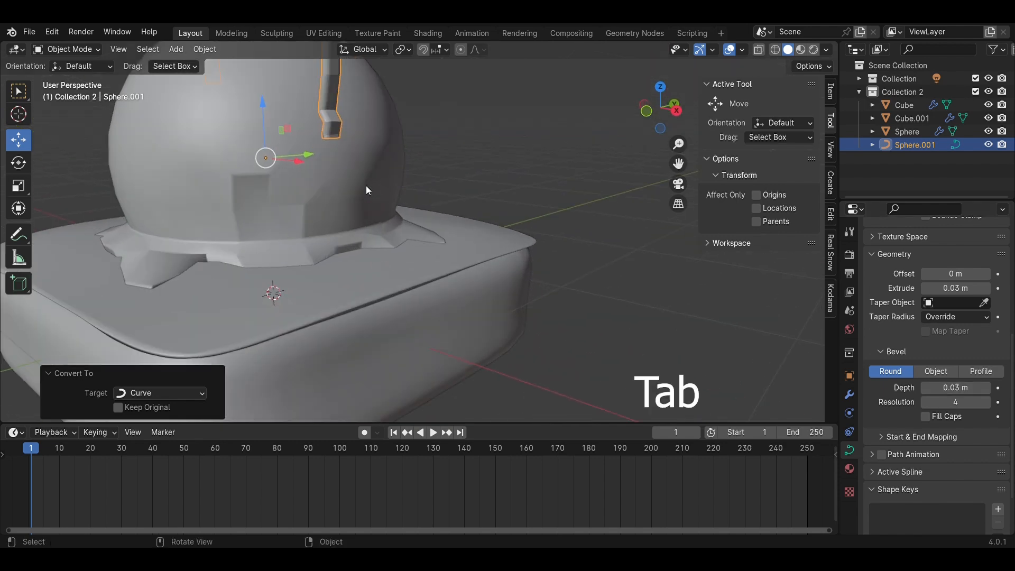
key("Tab")
middle_click_drag(389, 176, 484, 239, "shift")
scroll(484, 239, "up", 3)
left_click_drag(559, 241, 373, 138)
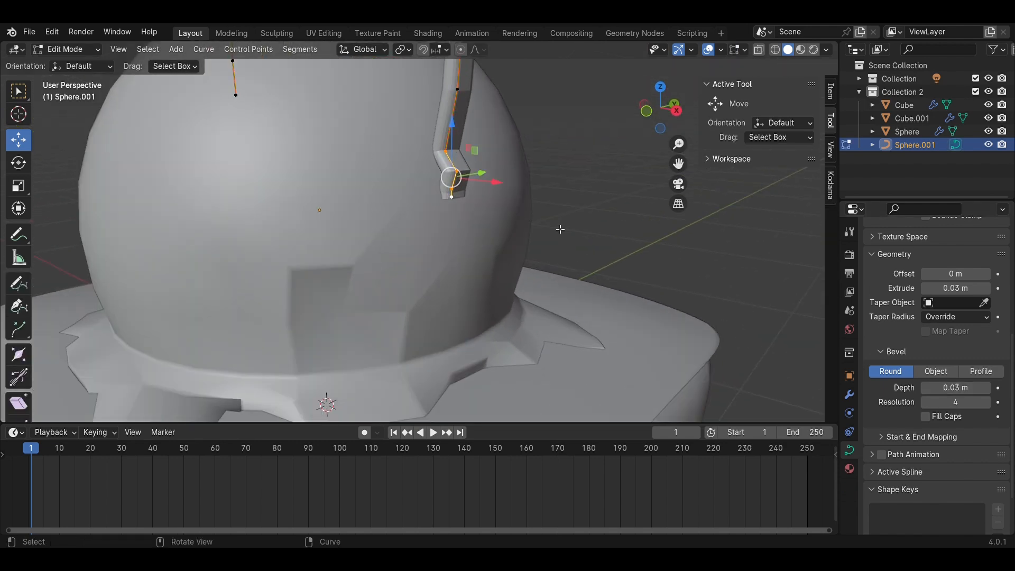
key("Delete")
left_click(556, 226)
scroll(510, 241, "down", 2)
middle_click_drag(511, 241, 607, 276)
key("Tab")
scroll(563, 222, "down", 3)
middle_click_drag(376, 113, 415, 162)
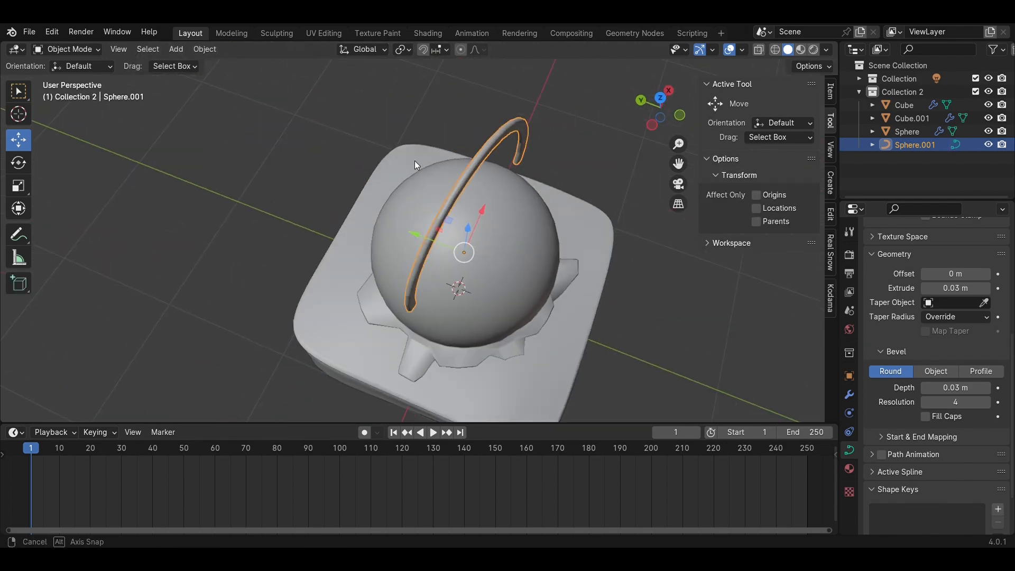
Step: Try a bevel Resolution of 5 and Extrude values of 0 m and 0.1 m on the arc curve
scroll(523, 175, "up", 3)
middle_click_drag(527, 177, 572, 234)
middle_click_drag(714, 350, 634, 367, "shift")
left_click_drag(961, 403, 968, 403)
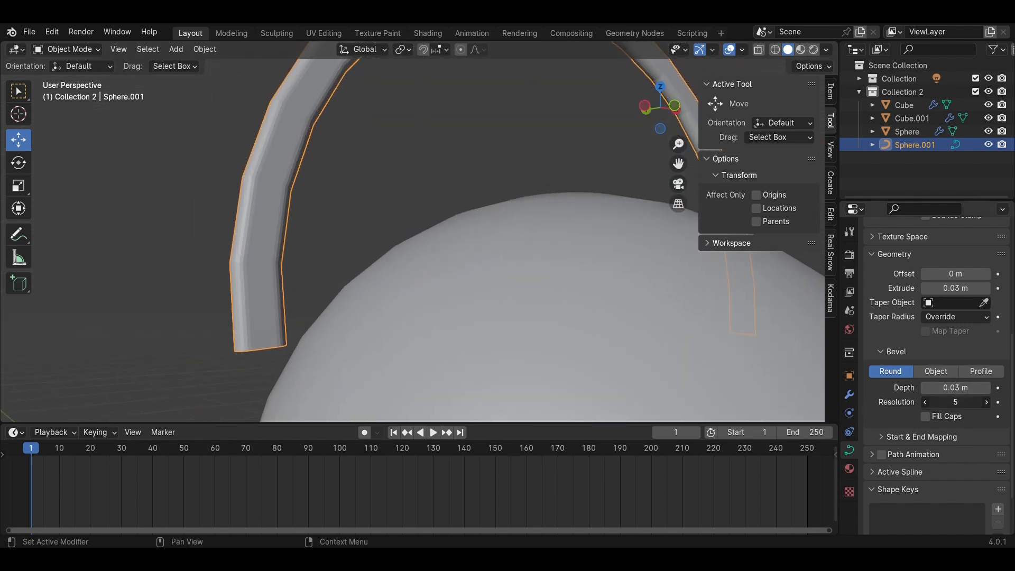
mouse_move(958, 276)
left_mouse_down()
mouse_move(975, 275)
mouse_move(949, 288)
left_mouse_up()
key("Return")
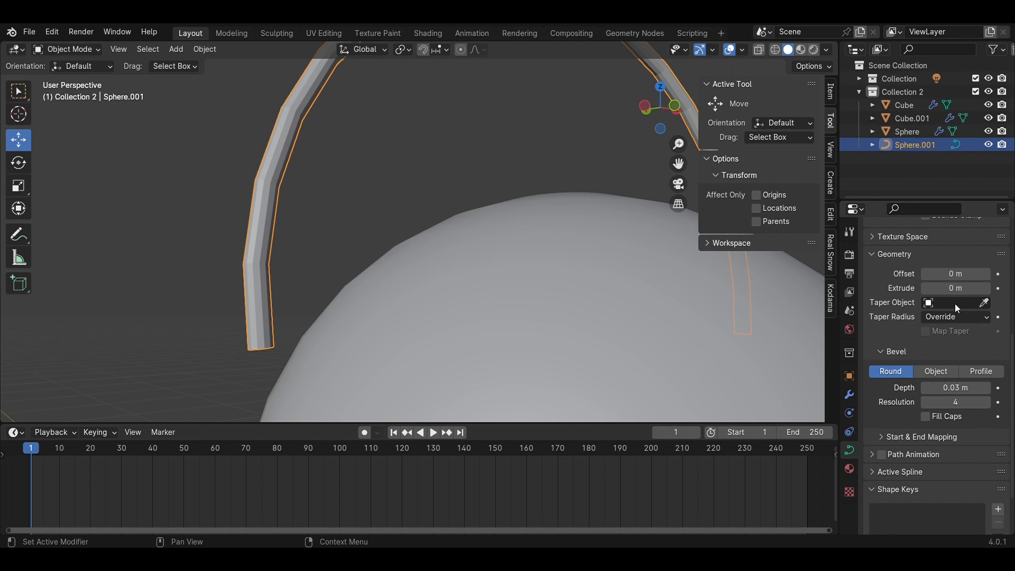
type("0.1")
key("Return")
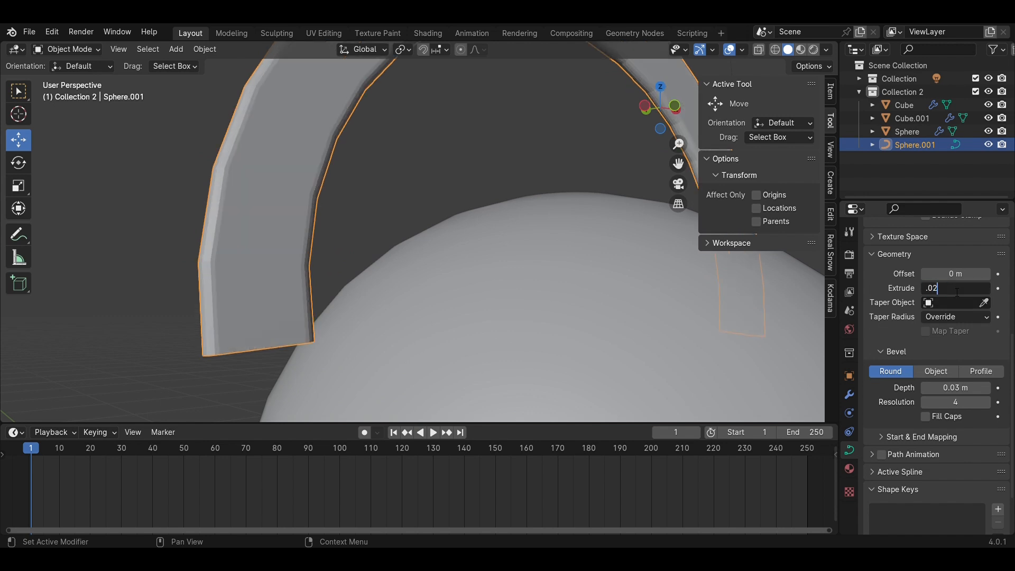
Step: Set the arc curve's Extrude to 0.02 m and bevel Depth to 0.06 m, with Fill Caps enabled
type(".02")
key("Return")
mouse_move(956, 387)
left_mouse_down()
mouse_move(972, 387)
mouse_move(957, 387)
left_mouse_up()
scroll(502, 216, "down", 4)
middle_click_drag(502, 210, 652, 303)
scroll(913, 452, "down", 3)
scroll(914, 453, "down", 1)
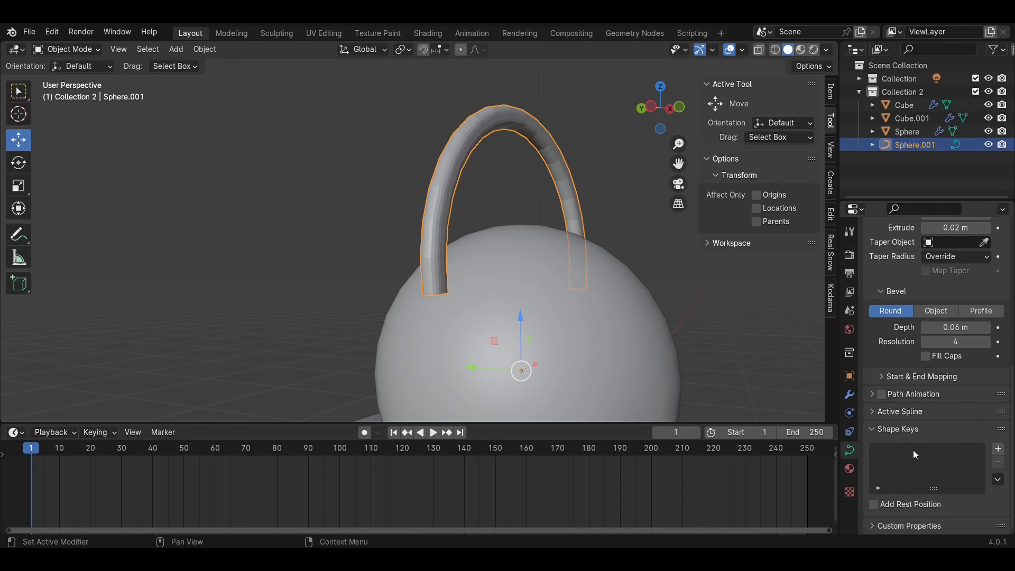
Step: Set the arc curve's origin to its geometry and move the arc down 0.46675 m along Z onto the sphere
mouse_move(782, 344)
middle_mouse_down()
mouse_move(683, 325)
mouse_move(684, 264)
mouse_move(624, 374)
mouse_move(591, 328)
mouse_move(509, 323)
mouse_move(437, 256)
middle_mouse_up()
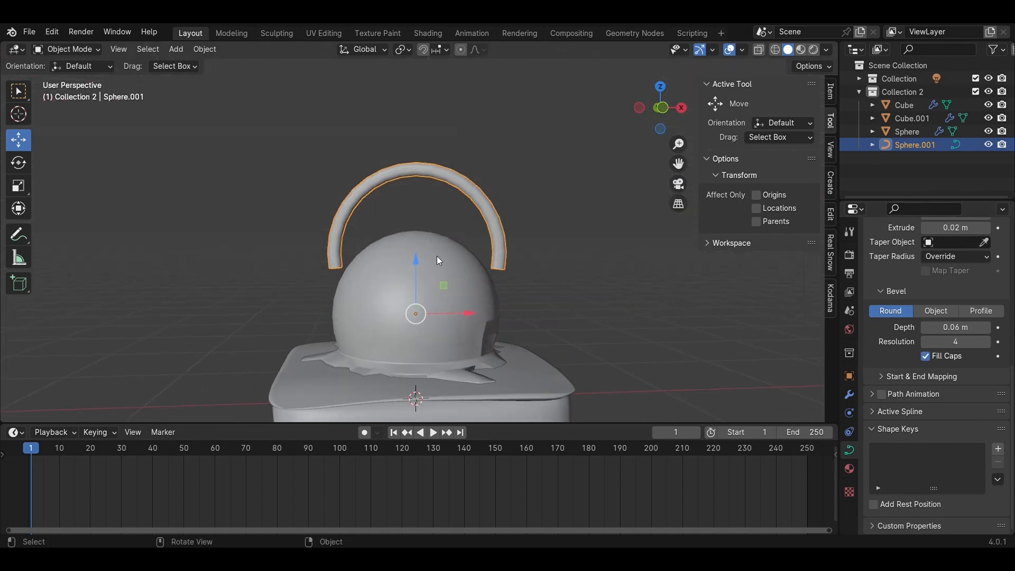
right_click(418, 264)
mouse_move(419, 264)
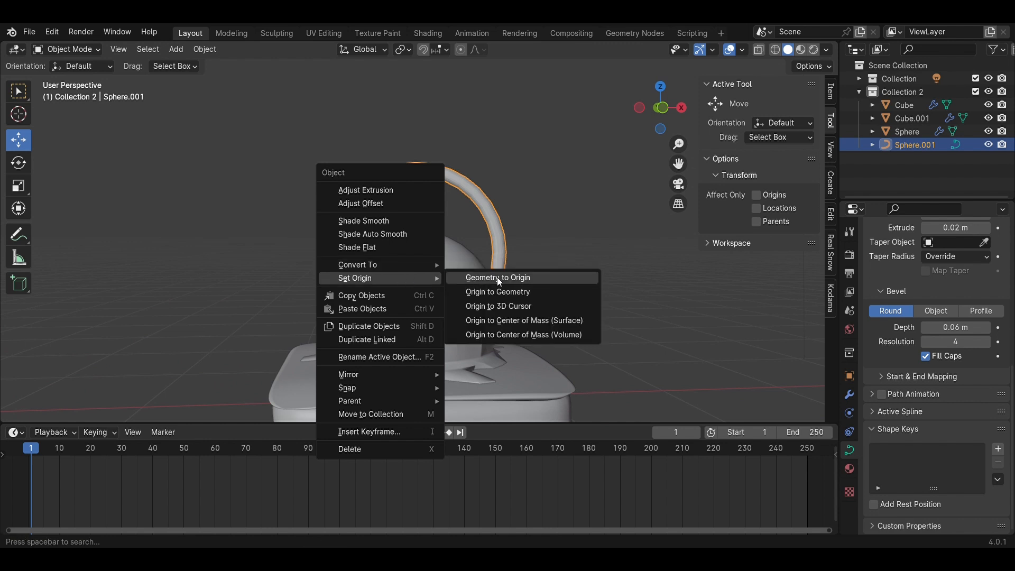
left_click(498, 291)
left_click_drag(415, 193, 415, 263)
middle_click_drag(458, 296, 571, 287)
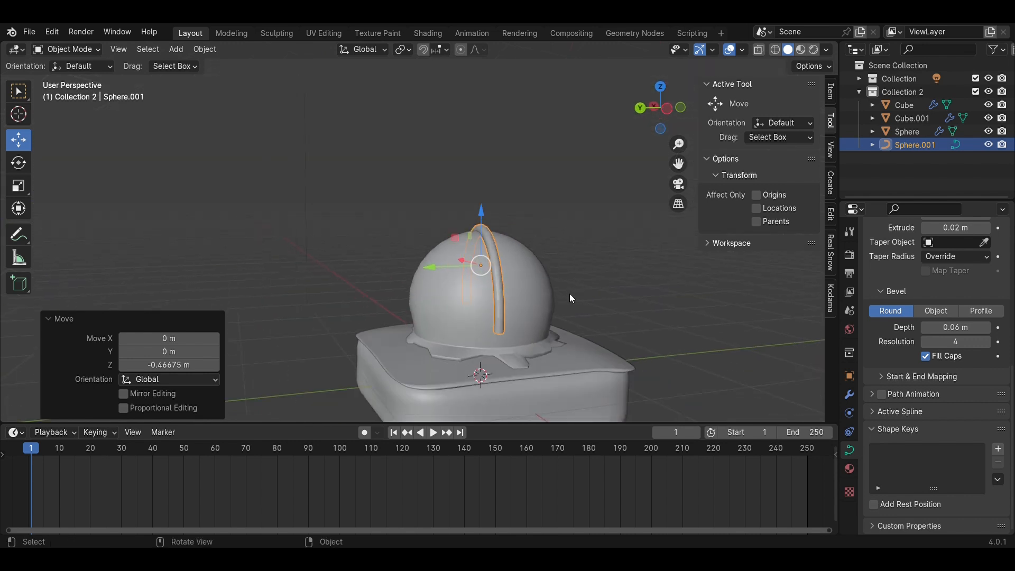
Step: Set the arc curve's bevel Depth to 0.05 m to make the strand slightly thinner
left_click(644, 267)
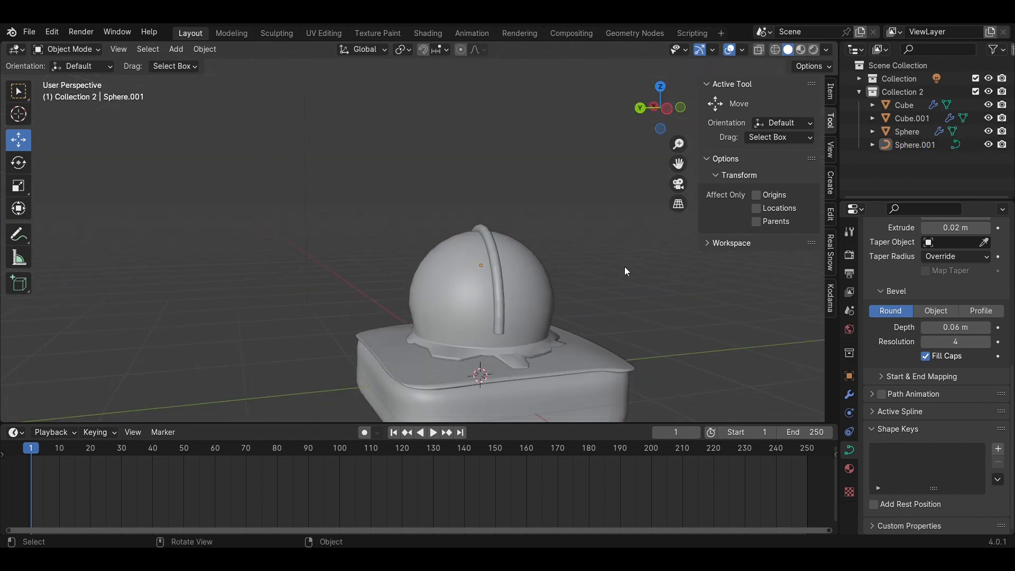
middle_click_drag(608, 285, 454, 319)
left_click(493, 275)
scroll(455, 319, "up", 5)
middle_click_drag(528, 319, 472, 264)
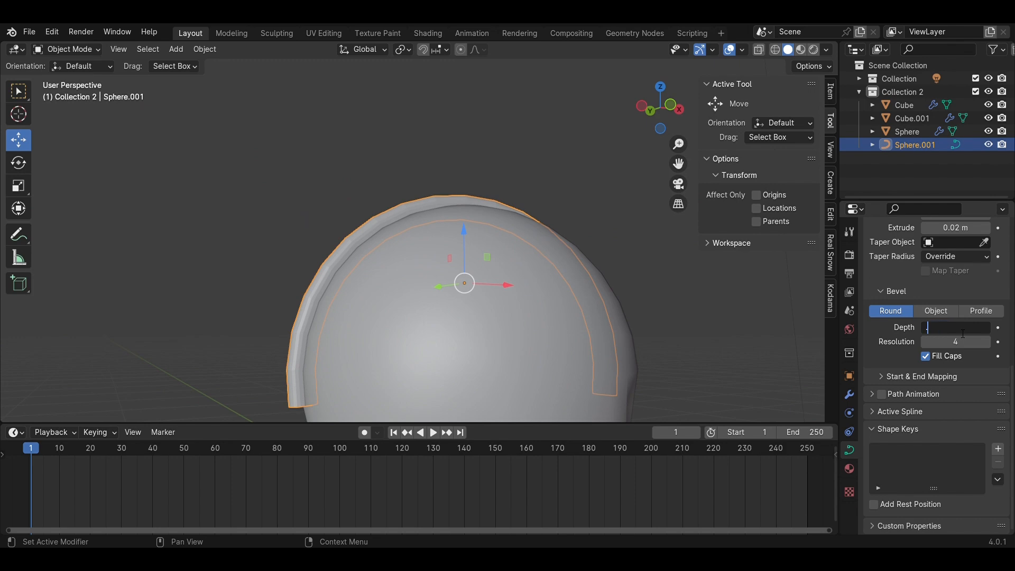
key("Return")
scroll(956, 331, "up", 2)
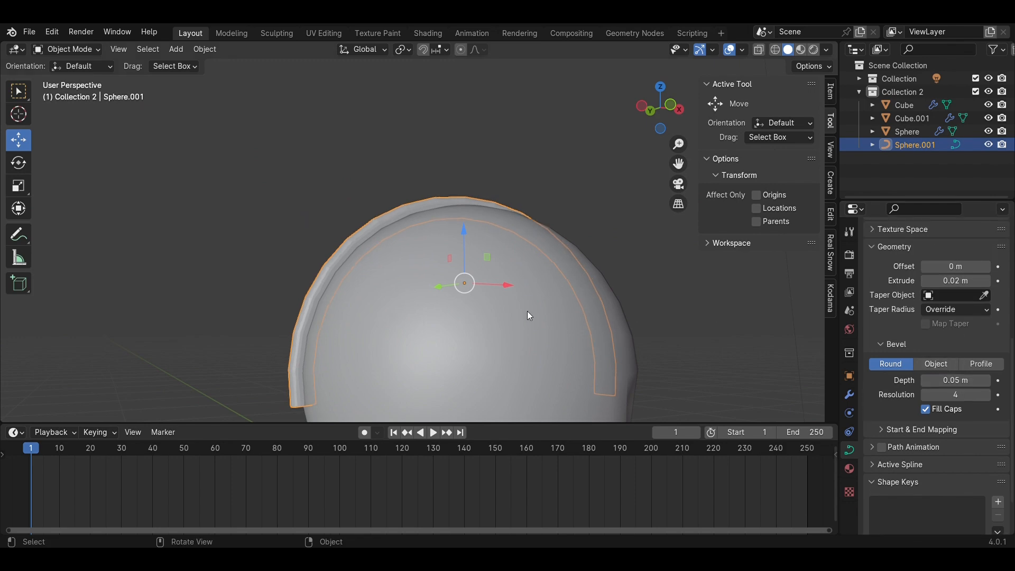
Step: In Edit Mode, extrude the strand's lower end point about 0.18 m down, about 0.28 m outward, and once more past the brownie top's edge
scroll(494, 316, "down", 4)
middle_click_drag(494, 316, 565, 41)
key("Tab")
middle_click_drag(530, 279, 454, 154, "shift")
scroll(540, 198, "up", 3)
scroll(531, 293, "up", 3)
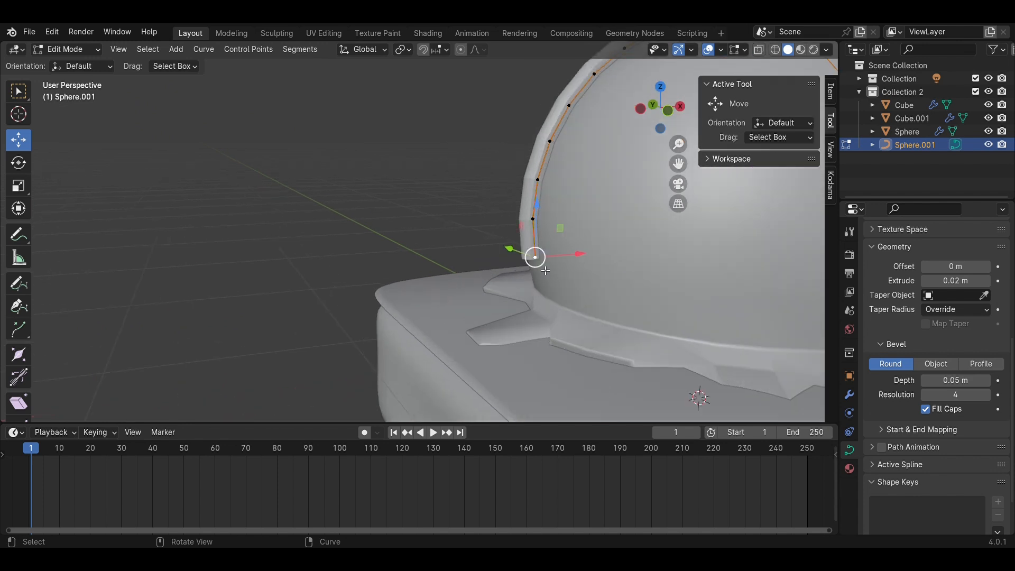
key("e")
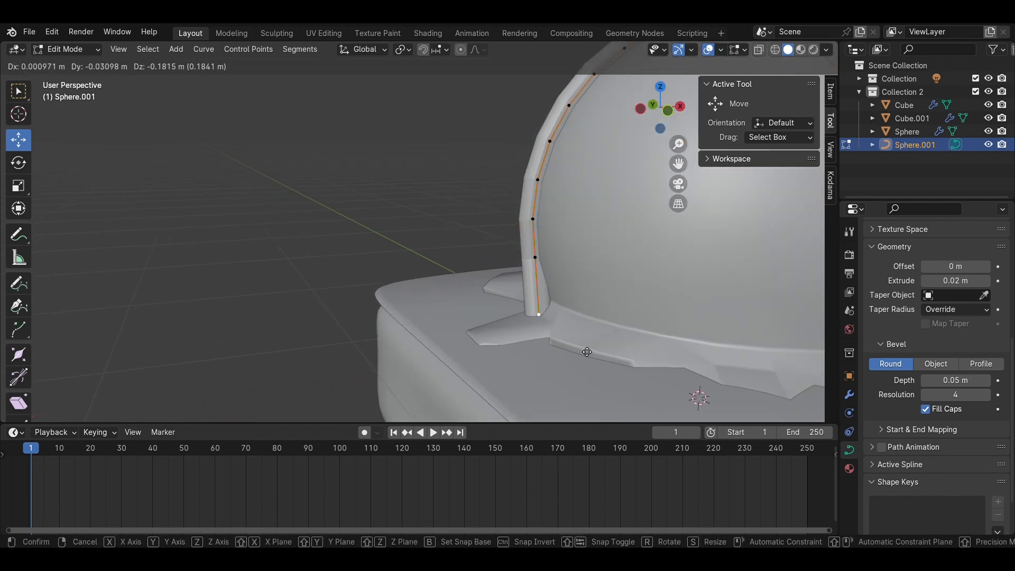
left_click(586, 352)
key("e")
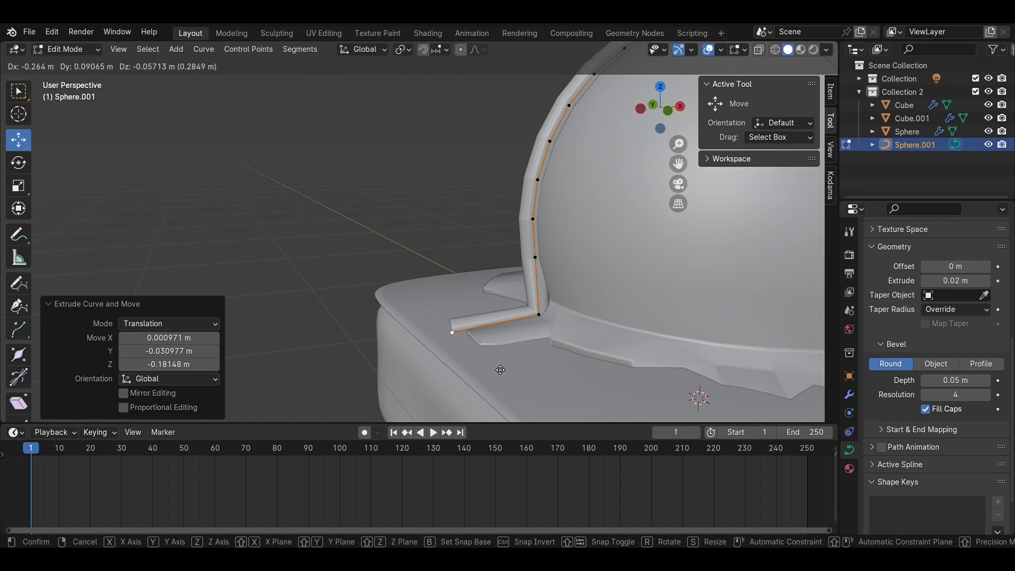
left_click(499, 369)
key("e")
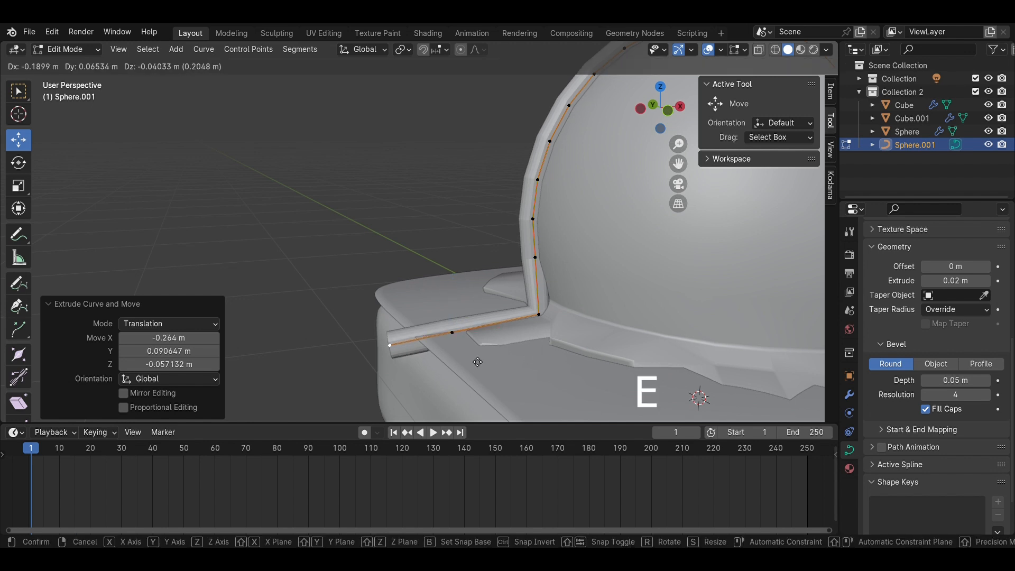
left_click(484, 366)
Step: Raise the new outer points above the brownie's top layer and extrude the end point down over the brownie's side
middle_click_drag(469, 346, 474, 231, "shift")
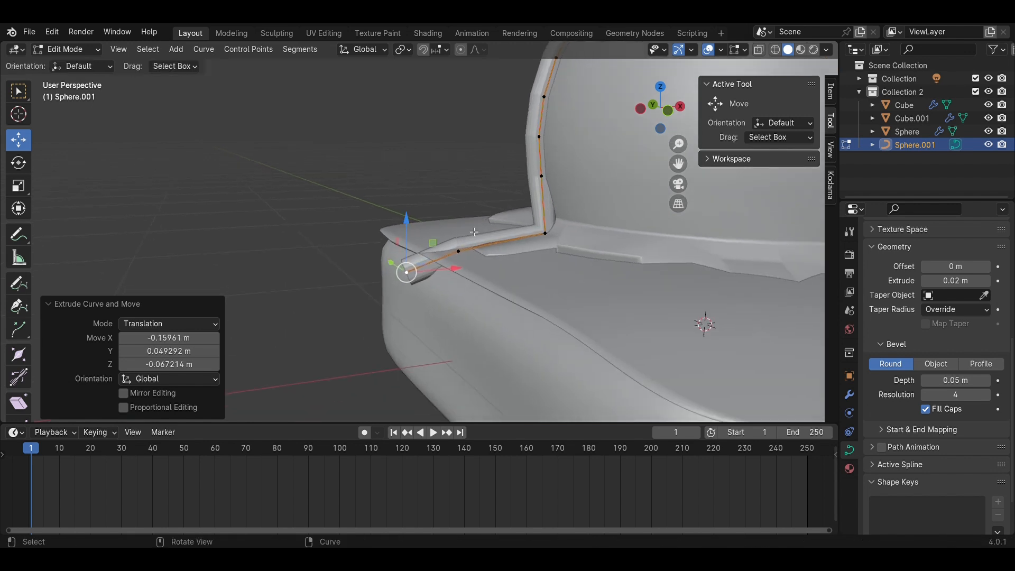
key("alt+a")
left_click_drag(464, 225, 459, 204)
left_click(463, 218)
left_click(426, 237)
left_click_drag(412, 241, 411, 225)
key("e")
left_click(470, 340)
Step: Lower the strand's opposite end point along Z to the base of the scoop
left_click(333, 211)
scroll(333, 210, "down", 3)
middle_click_drag(333, 210, 505, 248)
scroll(505, 249, "down", 2)
scroll(772, 201, "up", 4)
middle_click_drag(587, 253, 504, 223)
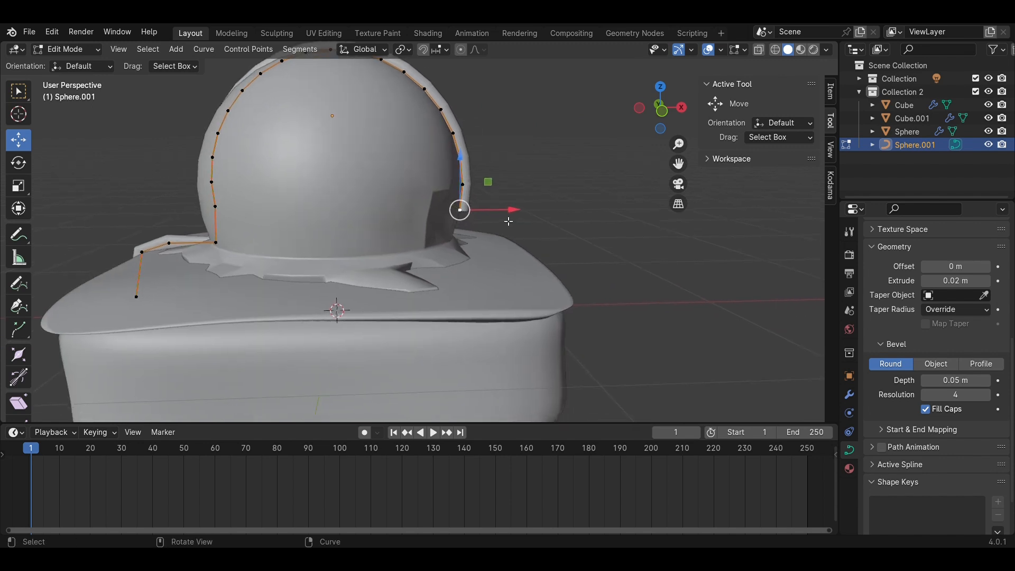
scroll(504, 223, "up", 2)
key("g")
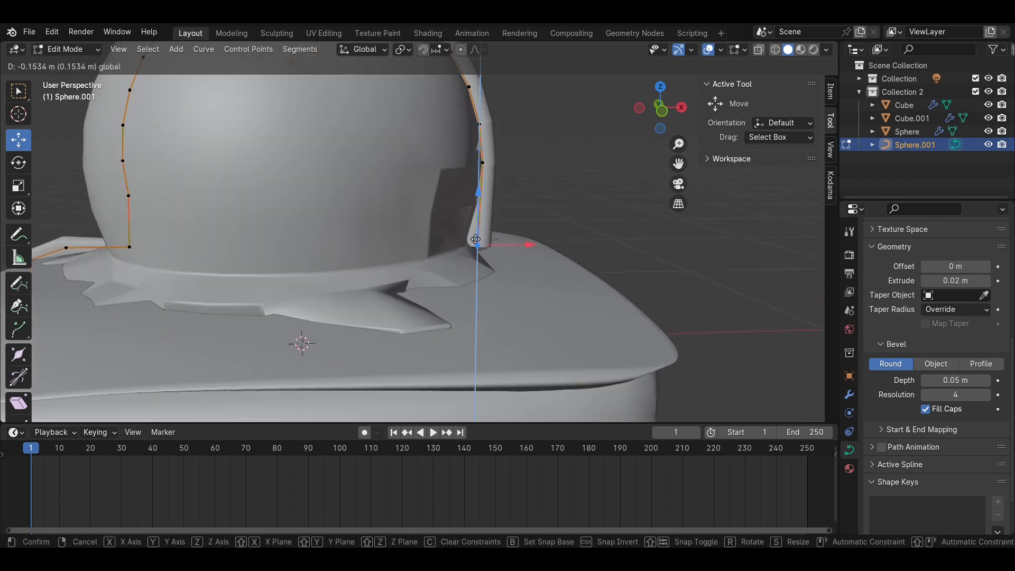
left_click(476, 241)
left_click_drag(485, 213, 485, 206)
Step: Extrude that end outward across the brownie's top in two segments, leave Edit Mode and save the file
key("e")
left_click(542, 289)
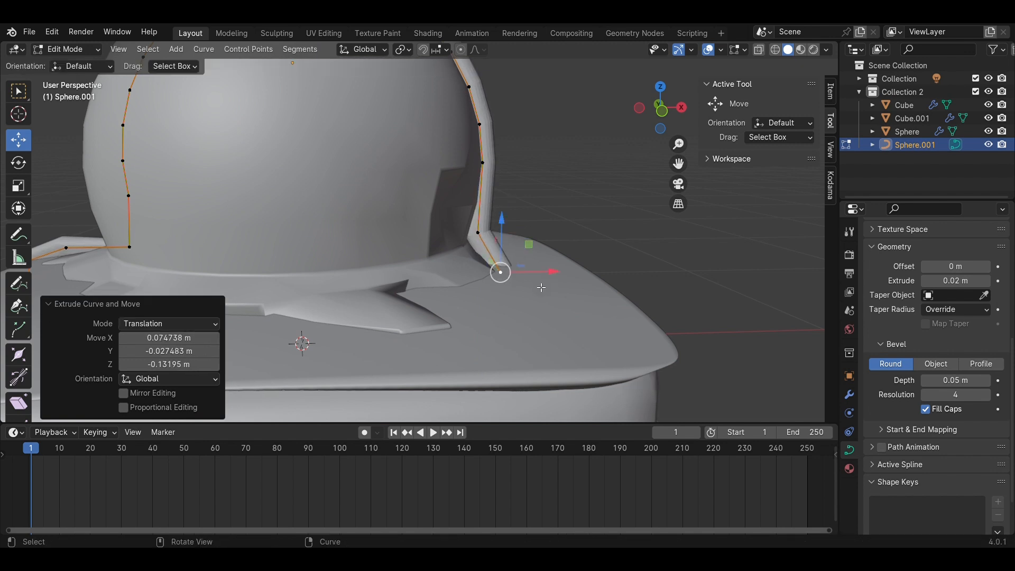
left_click(628, 295)
key("Tab")
key("ctrl+s")
Step: Add a Subdivision Surface modifier to the strand with a viewport level of 2
middle_click_drag(402, 256, 528, 312)
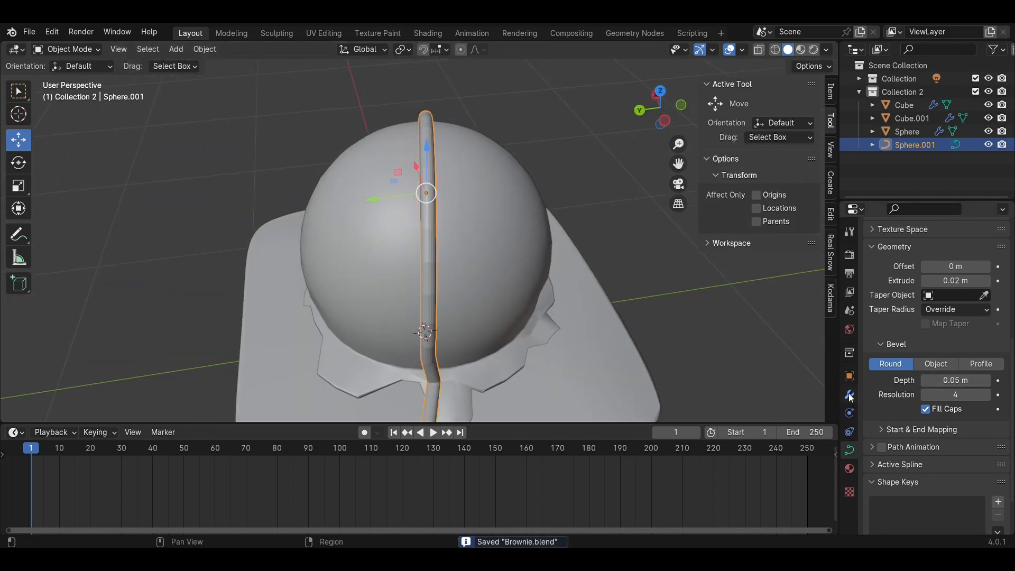
left_click(848, 393)
left_click(937, 251)
left_click(769, 370)
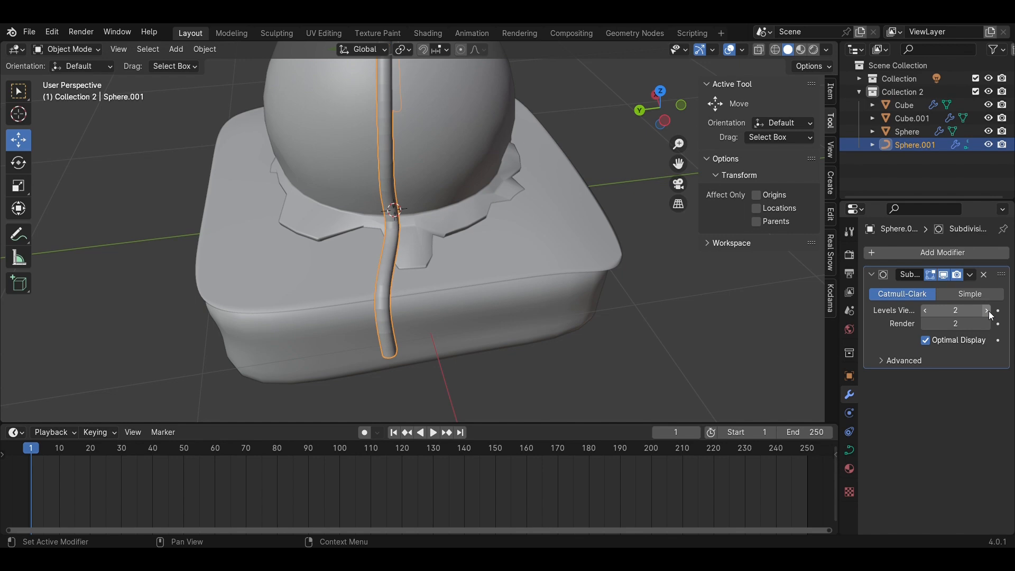
left_click(986, 310)
Step: Apply Shade Smooth to the draped strand
scroll(565, 259, "down", 3)
middle_click_drag(565, 259, 472, 187)
scroll(472, 187, "up", 2)
scroll(472, 187, "down", 2)
left_click(576, 291)
middle_click_drag(430, 264, 388, 198)
left_click(382, 196)
right_click(382, 196)
mouse_move(384, 191)
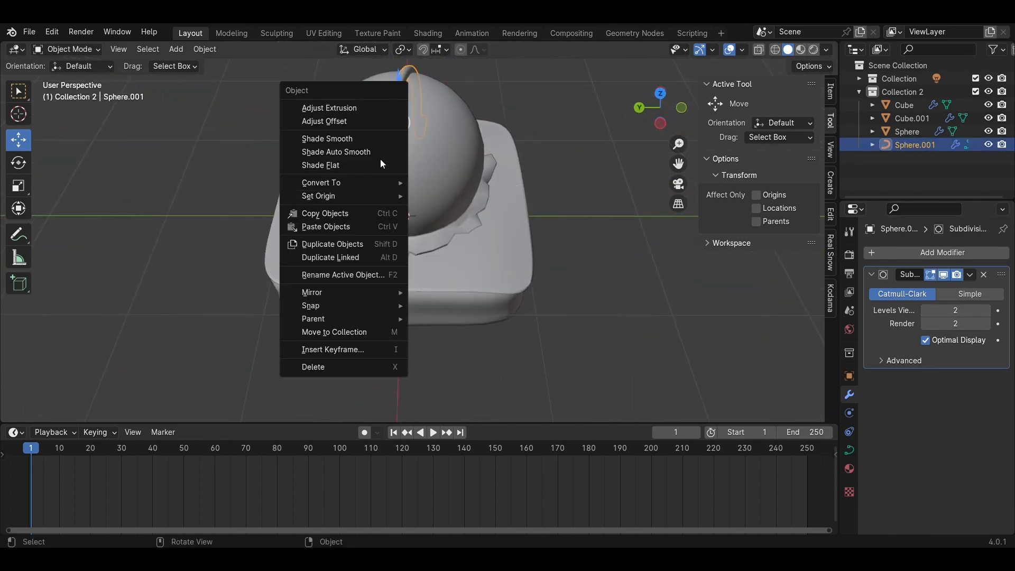
left_click(373, 139)
left_click(544, 145)
middle_click_drag(526, 158, 464, 137)
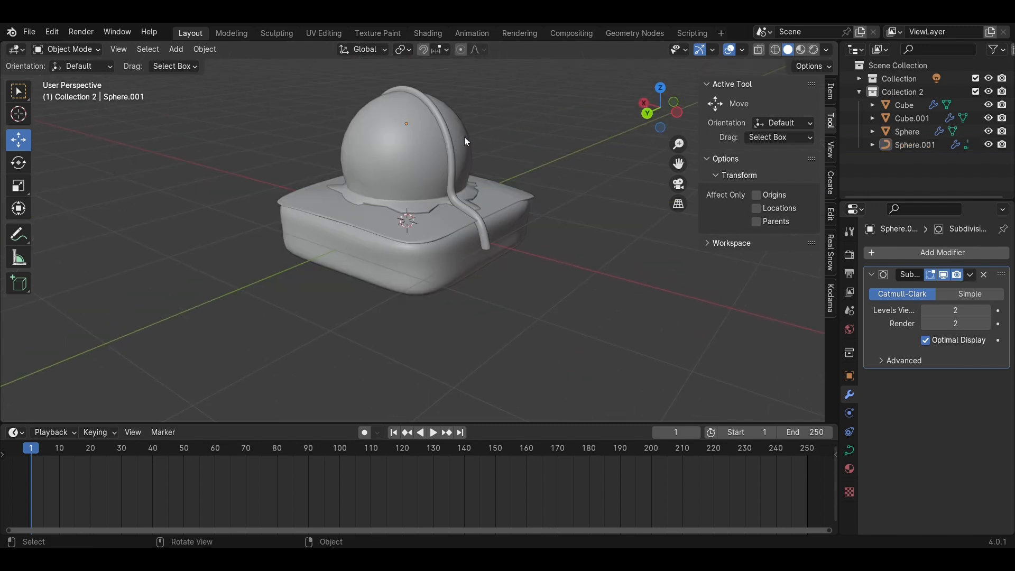
Step: From the top view, duplicate the strand three times, rotating the successive copies by -66.7°, -94.9° and about -37° around Z
left_click(661, 87)
key("shift+d")
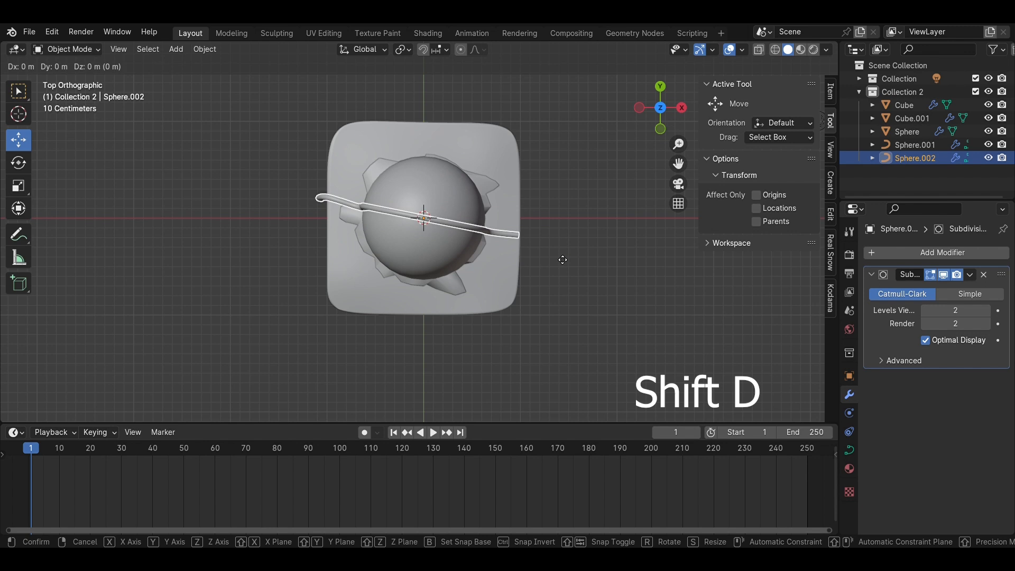
left_click(532, 87)
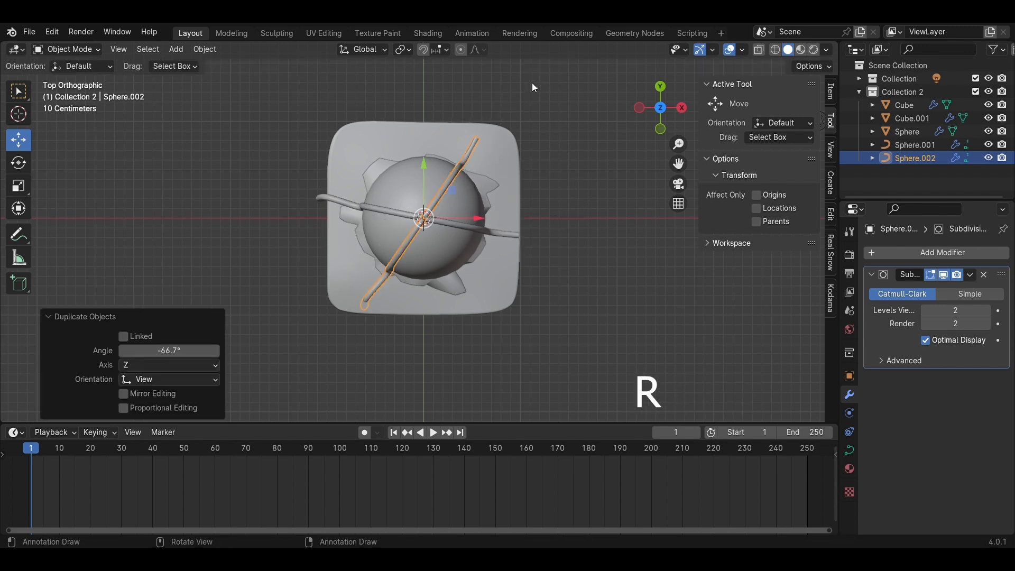
key("shift+d")
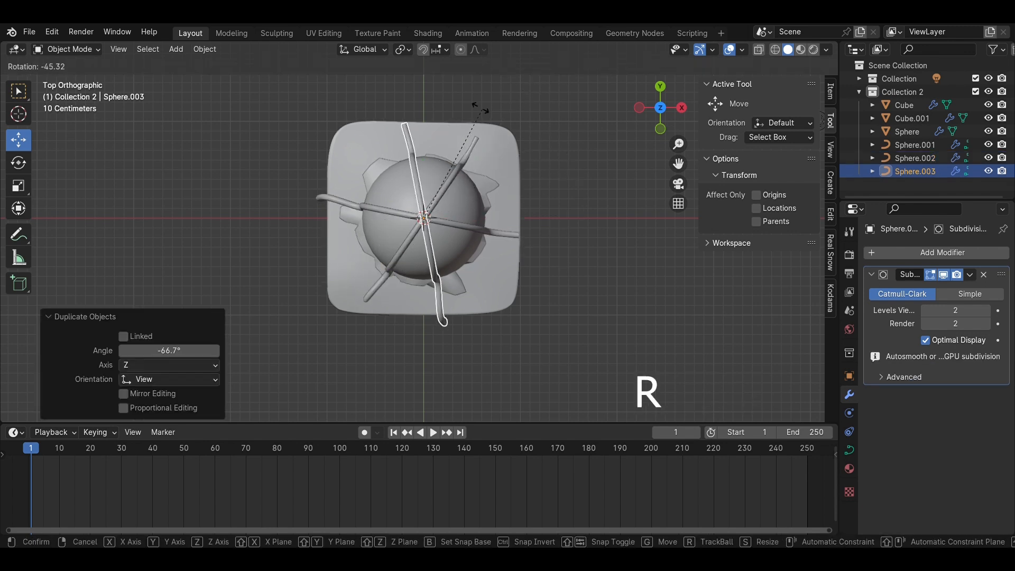
left_click(376, 95)
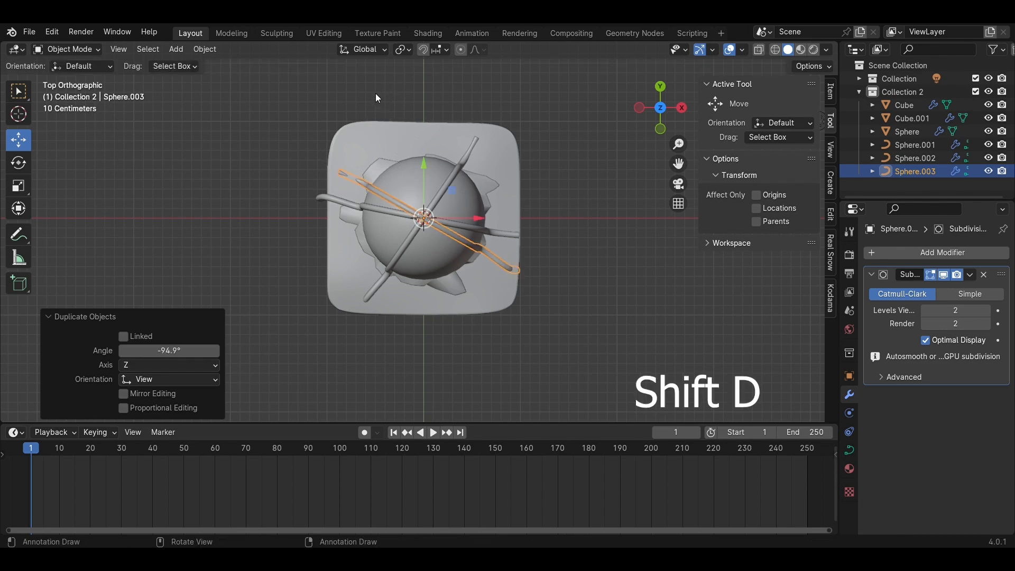
key("shift+d")
key("r")
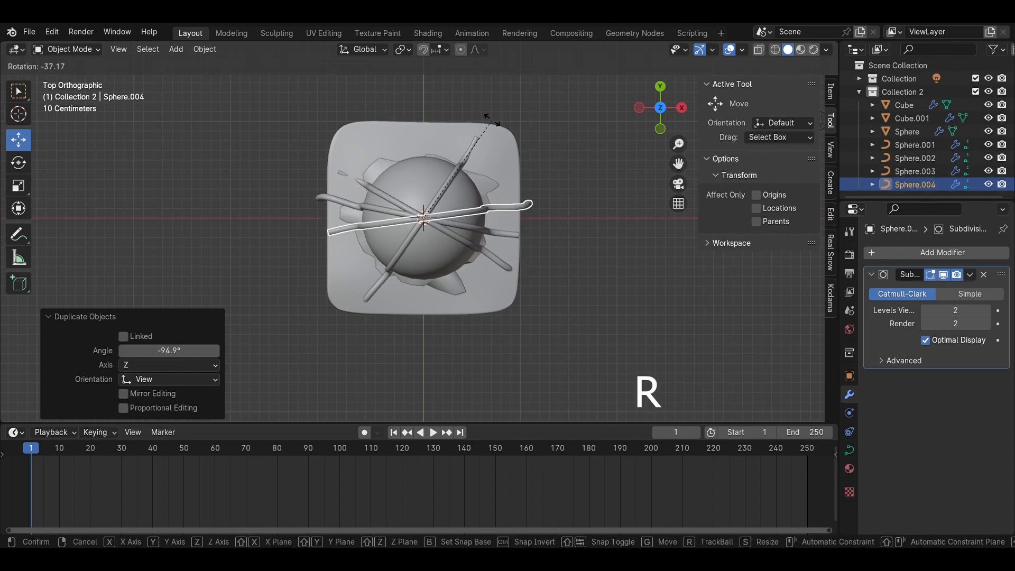
left_click(491, 120)
Step: In Edit Mode, raise and reposition the short end of strand Sphere.004 so it rests on the brownie's top layer
left_click(652, 226)
middle_click_drag(566, 289, 453, 214)
scroll(553, 145, "up", 2)
scroll(553, 254, "down", 4)
key("Tab")
scroll(567, 242, "up", 4)
scroll(431, 216, "up", 3)
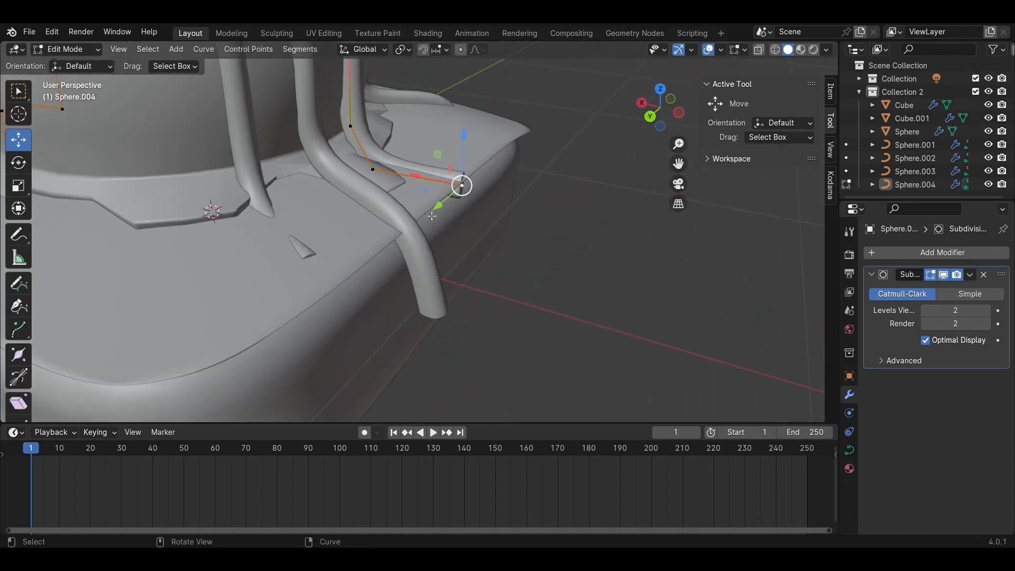
left_click_drag(419, 177, 417, 176)
left_click_drag(464, 141, 464, 133)
middle_click_drag(458, 174, 372, 267)
left_click(311, 272)
left_click_drag(258, 287, 322, 269)
left_click(321, 327)
middle_click_drag(321, 327, 476, 266)
scroll(351, 261, "down", 3)
key("Tab")
left_click(427, 223)
scroll(419, 216, "up", 1)
key("Tab")
key("Tab")
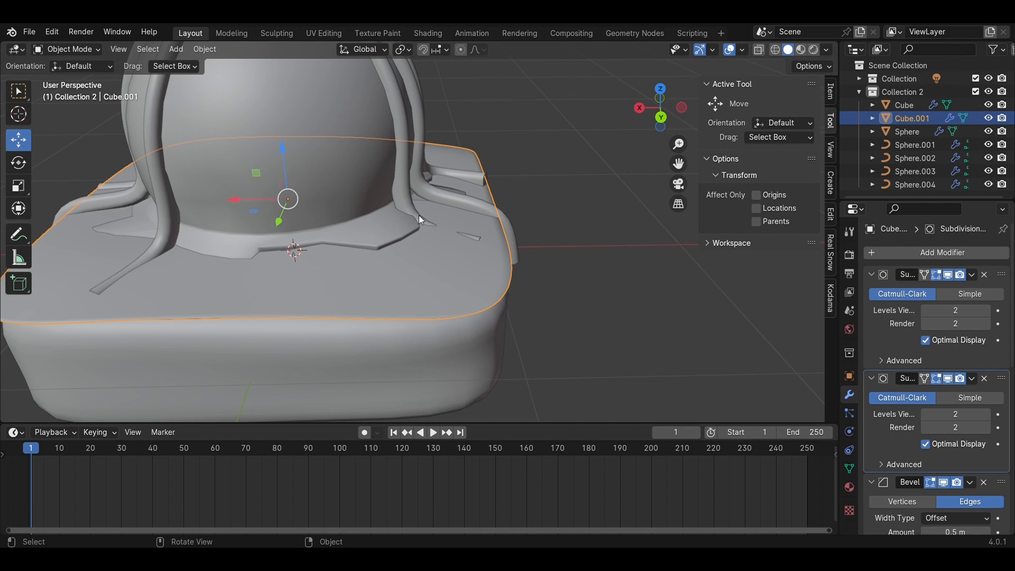
Step: In Edit Mode, delete the last vertex of strand Sphere.003's short end and reposition the remaining end point above the brownie's top
left_click(416, 214)
key("Tab")
left_click(413, 230)
left_click(478, 247)
key("x")
left_click(445, 239)
left_click(414, 230)
left_click_drag(414, 181, 414, 171)
left_click_drag(413, 220, 435, 237)
left_click(606, 280)
Step: Delete the overhanging end vertices of Sphere.003's long end and lower its remaining end point onto the brownie's top
scroll(606, 281, "down", 3)
middle_click_drag(606, 280, 687, 290)
left_click_drag(412, 308, 349, 251)
key("x")
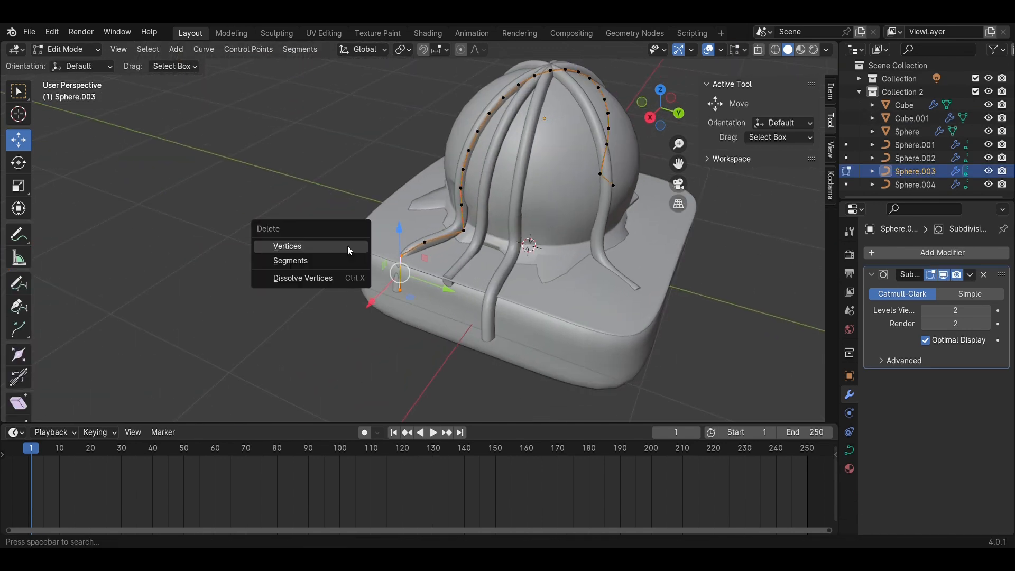
left_click(347, 247)
scroll(391, 245, "up", 2)
left_click(427, 245)
scroll(463, 237, "up", 4)
left_click_drag(437, 217, 437, 247)
key("Tab")
Step: In Edit Mode, raise the short end point of the original strand Sphere.001 along Z above the brownie's top layer
scroll(457, 233, "down", 8)
middle_click_drag(462, 227, 533, 311)
scroll(587, 306, "up", 3)
left_click(589, 307)
key("Tab")
scroll(588, 307, "up", 3)
left_click_drag(576, 319, 559, 305)
key("Tab")
scroll(599, 281, "up", 4)
key("Tab")
middle_click_drag(626, 272, 660, 224)
middle_click_drag(660, 224, 589, 214, "shift")
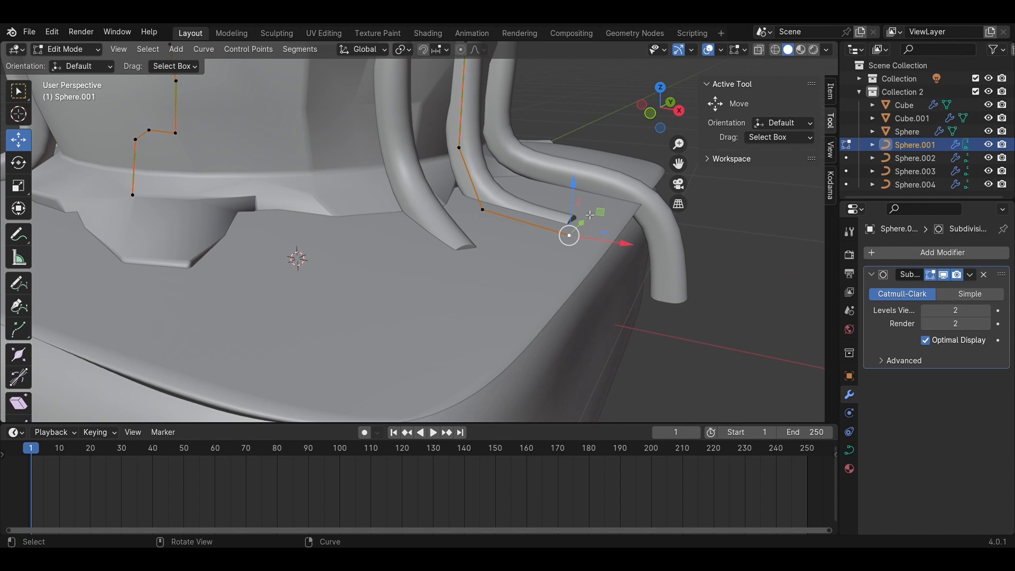
left_click_drag(573, 182, 574, 167)
Step: Extrude Sphere.001's short end point further outward across the brownie's top and save the file
key("e")
left_click(621, 218)
key("Tab")
key("ctrl+s")
Step: Adjust an end of the strand on the scoop's other side in Edit Mode and save the file
scroll(621, 217, "down", 4)
middle_click_drag(620, 218, 417, 241)
left_click(445, 211)
key("Tab")
left_click_drag(409, 226, 432, 258)
key("Tab")
key("ctrl+s")
Step: From the top view, duplicate the diagonal strand Sphere.002 and rotate the copy -21.7° around Z
scroll(424, 281, "down", 4)
middle_click_drag(424, 281, 554, 324)
left_click(654, 94)
left_click(424, 239)
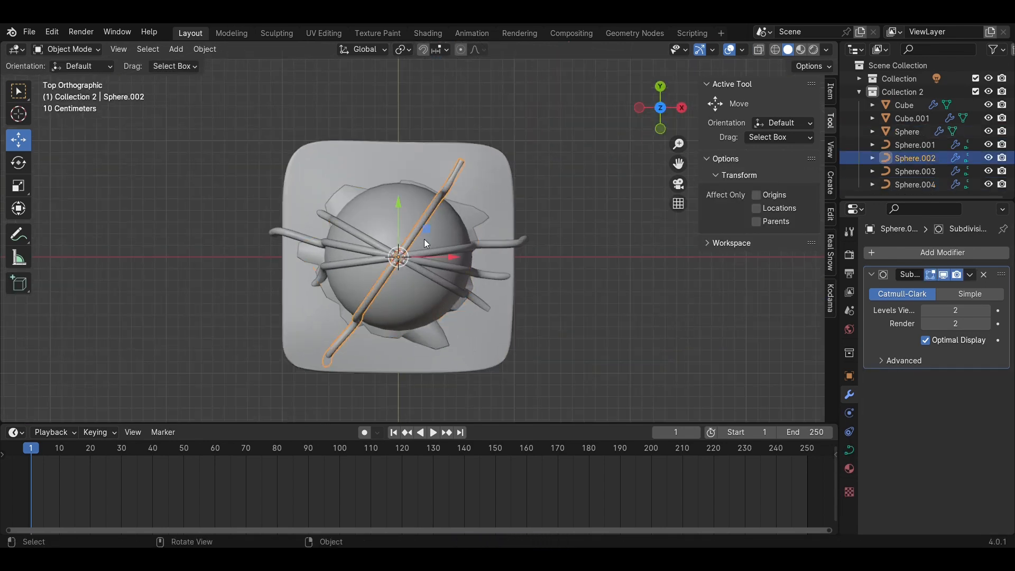
key("shift+d")
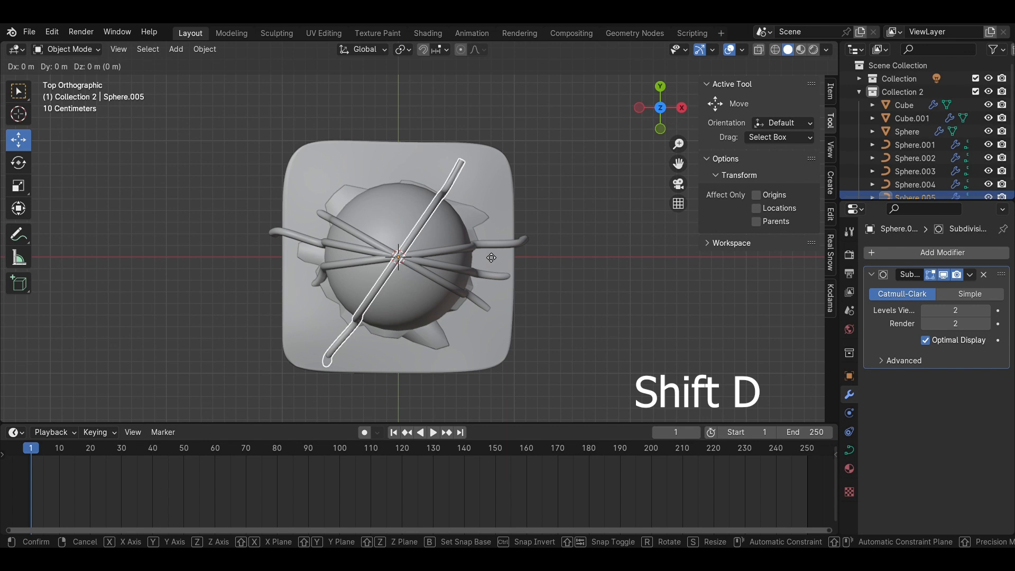
key("r")
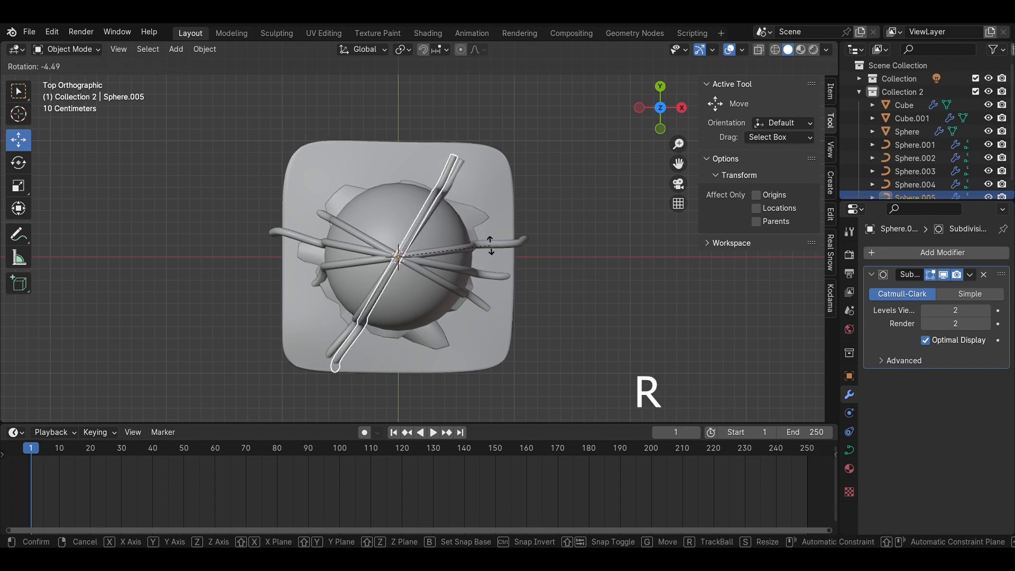
left_click(470, 227)
Step: Tilt the new strand copy in the front view and move it so it drapes across the scoop's side
left_click(660, 128)
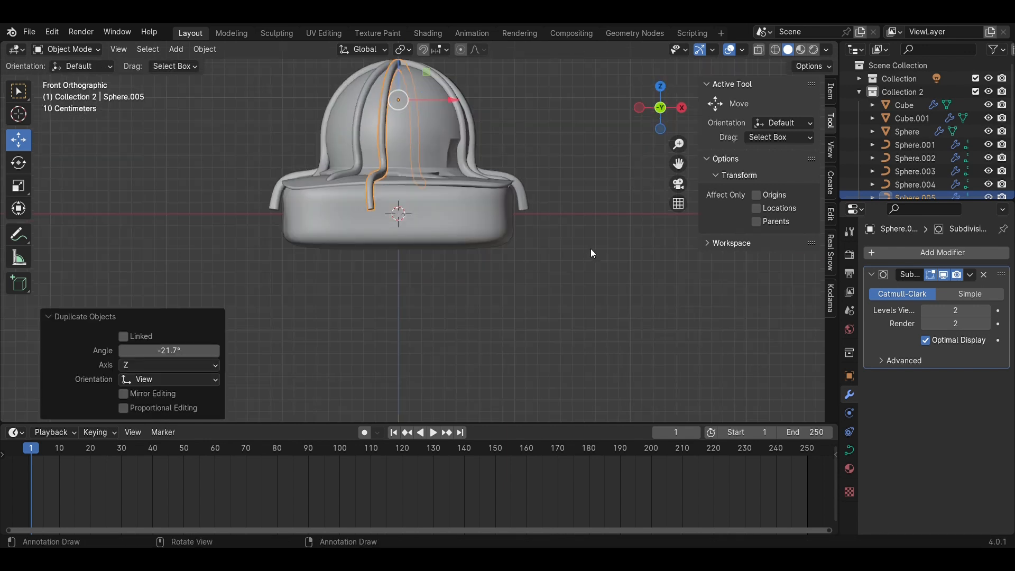
key("r")
left_click(522, 139)
middle_click_drag(530, 152, 567, 242, "shift")
left_click_drag(475, 183, 448, 180)
middle_click_drag(448, 180, 482, 134)
scroll(421, 247, "up", 3)
left_click_drag(445, 138, 450, 145)
Step: Duplicate the tilted strand and move the copy 0.61894 m along X
middle_click_drag(450, 144, 377, 236)
left_click(378, 240)
key("shift+d")
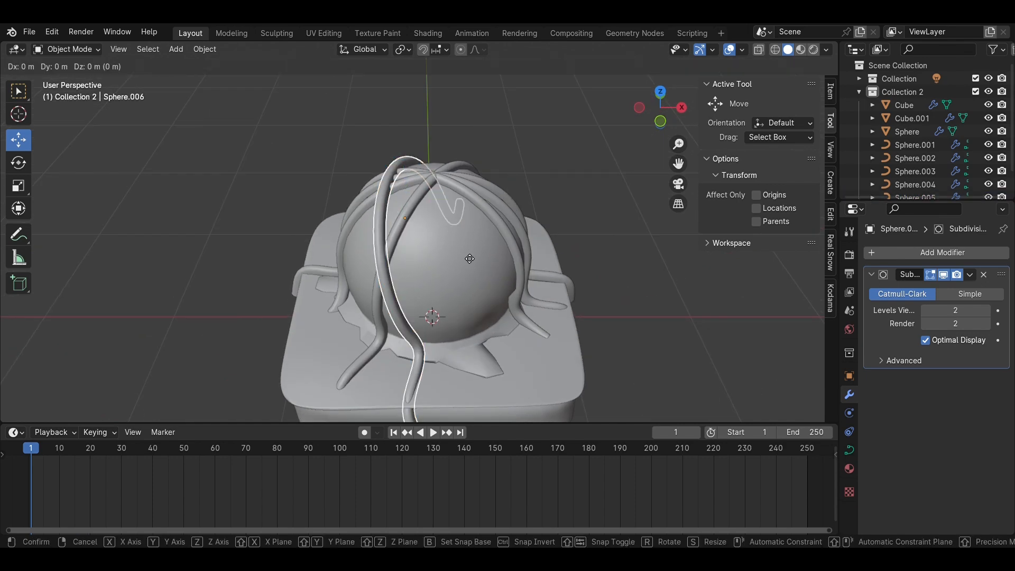
left_click(624, 294)
Step: In the front view, rotate the new copy until it lies crosswise over the scoop and lower it along Z
key("KP_1")
key("r")
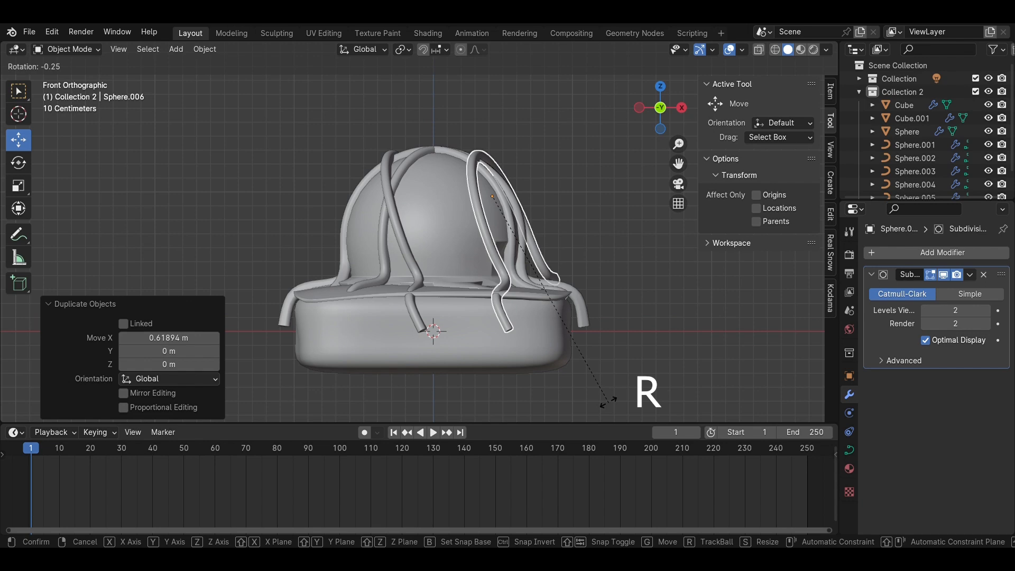
left_click(350, 293)
left_click_drag(495, 147, 472, 210)
Step: Shift the crosswise strand outward and slightly down in the front view so it wraps the scoop, and open it in Edit Mode
middle_click_drag(603, 190, 541, 209)
left_click(662, 111)
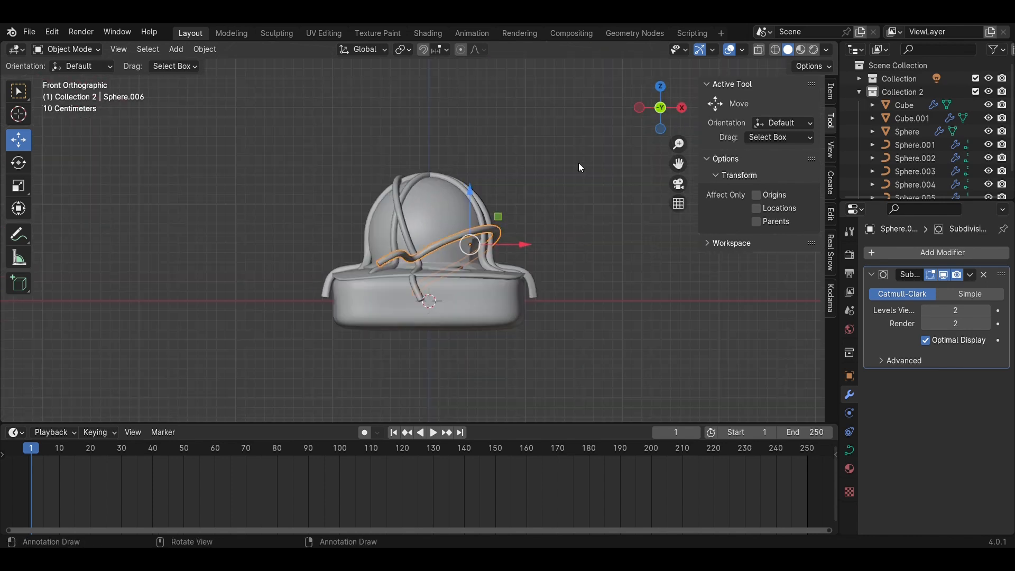
scroll(544, 182, "up", 3)
left_click_drag(524, 207, 549, 215)
middle_click_drag(550, 215, 464, 210)
key("Tab")
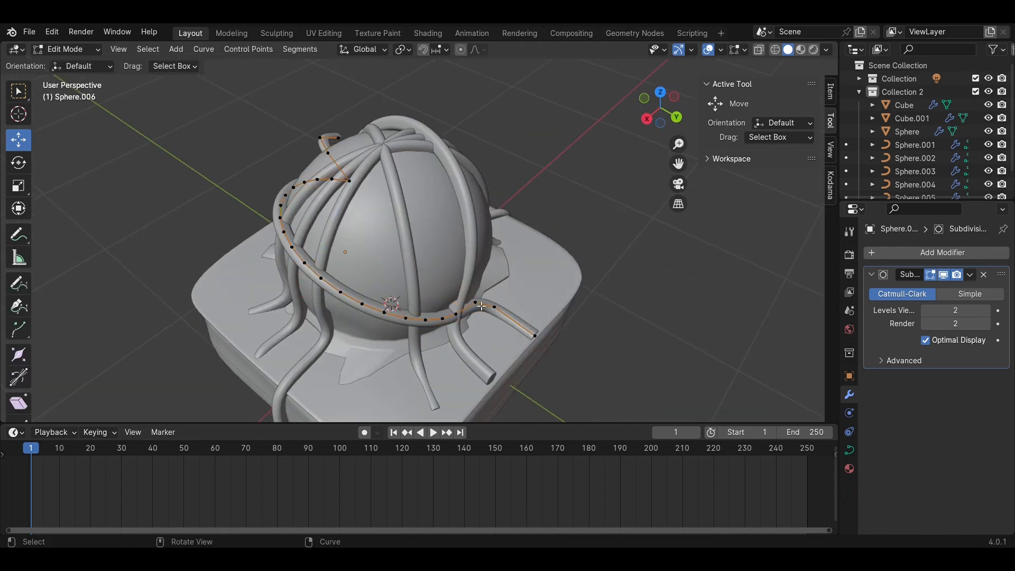
Step: Delete the selected extra point on the crosswise strand, lower its end point 0.33125 m along Z, and save the file
key("x")
left_click(508, 319)
middle_click_drag(603, 347, 494, 255)
left_click_drag(494, 256, 493, 307)
middle_click_drag(494, 307, 518, 288)
left_click(518, 288)
left_click_drag(514, 241, 513, 268)
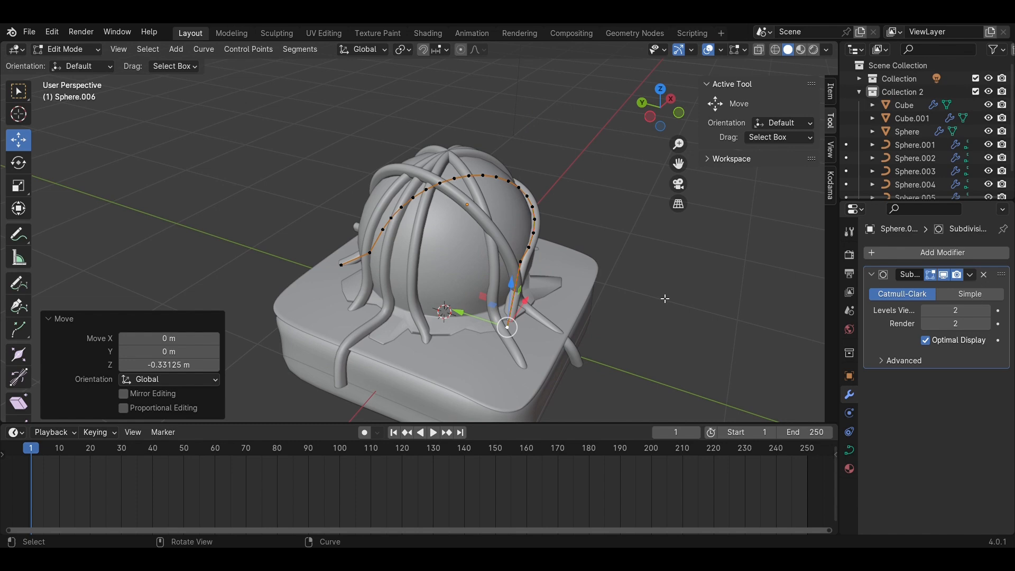
scroll(634, 293, "down", 3)
key("Tab")
left_click(594, 288)
key("ctrl+s")
Step: Shift an end point of the crosswise strand in Edit Mode so the strand meets the brownie's top, and save the file
middle_click_drag(586, 289, 477, 210)
key("Tab")
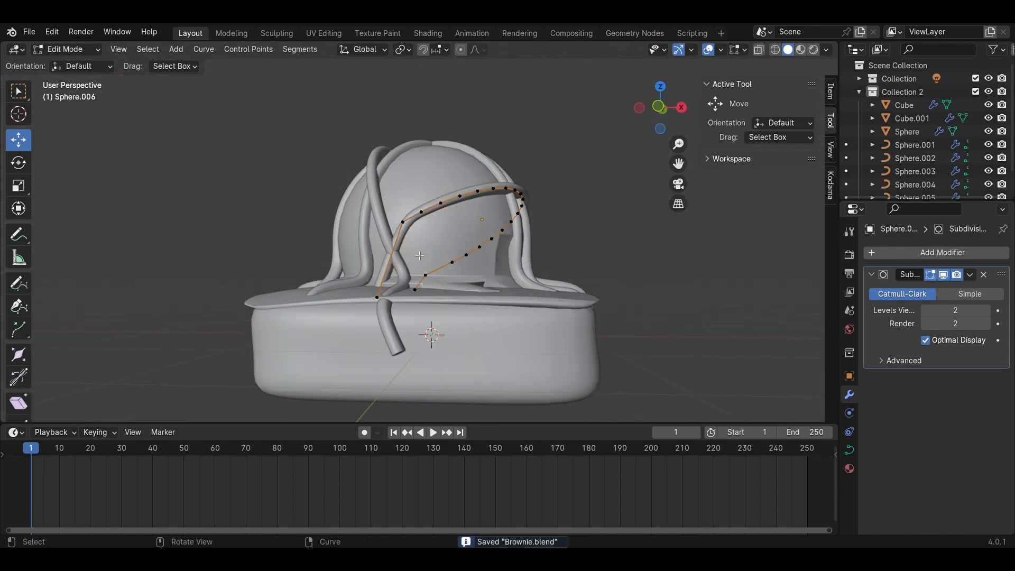
scroll(628, 375, "up", 4)
middle_click_drag(629, 391, 613, 348)
left_click(592, 319)
left_click_drag(544, 296, 607, 325)
key("Tab")
scroll(670, 319, "down", 4)
key("ctrl+s")
Step: Rotate the strands crossing the scoop's crown so they fan out in different directions, and save the file
left_click(419, 214)
middle_click_drag(670, 324, 545, 300)
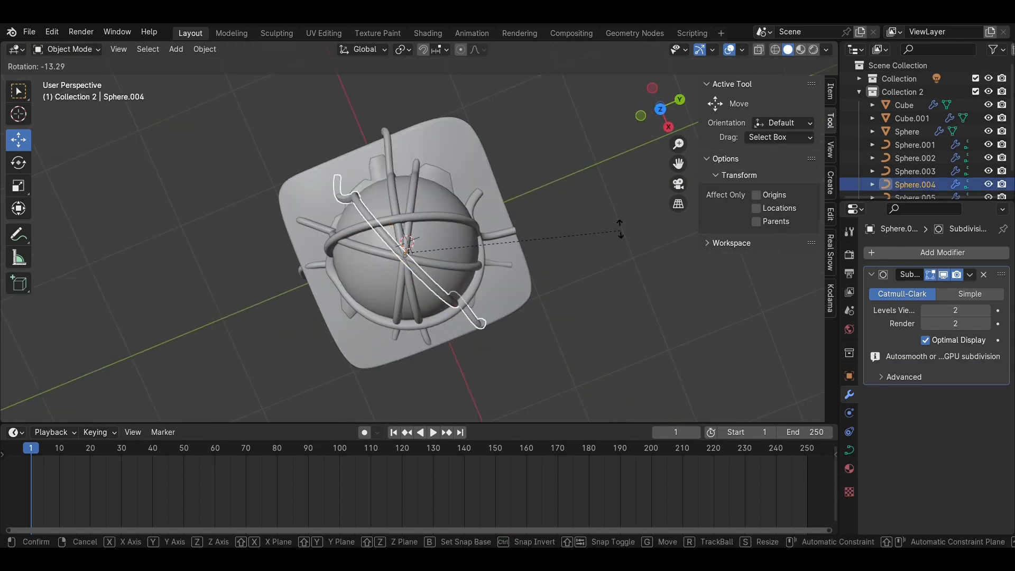
mouse_move(453, 233)
left_mouse_down()
mouse_move(438, 240)
mouse_move(466, 226)
left_mouse_up()
left_click(534, 232)
left_click(413, 202)
left_click(524, 241)
middle_click_drag(520, 244, 522, 201)
key("ctrl+s")
Step: Select all the draped strands in the top view, join them into one object, and save the file
scroll(572, 235, "up", 3)
left_click(449, 135)
left_click(462, 211, "shift")
left_click(661, 96)
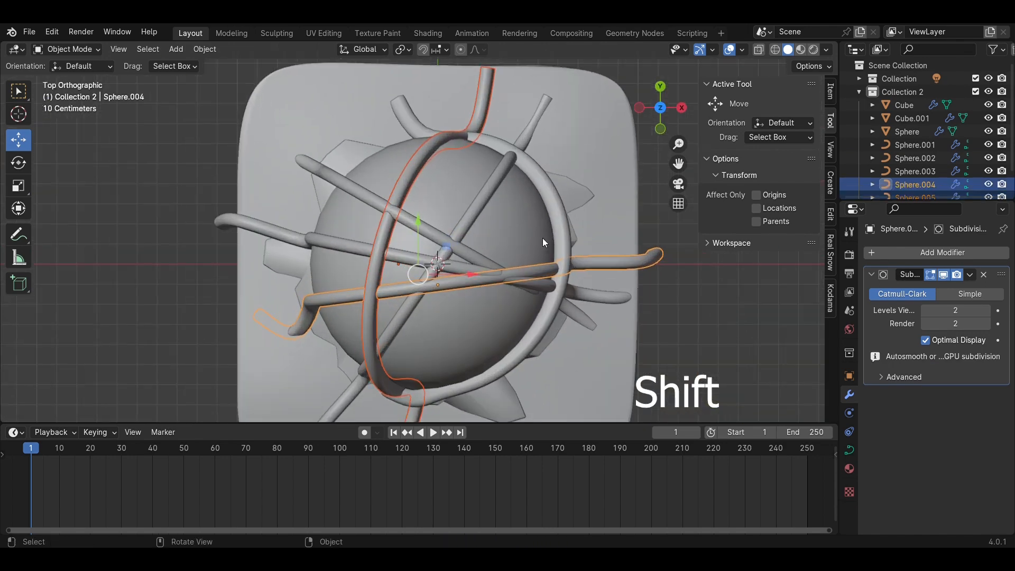
left_click(433, 231, "shift")
left_click(471, 219, "shift")
left_click(407, 257, "shift")
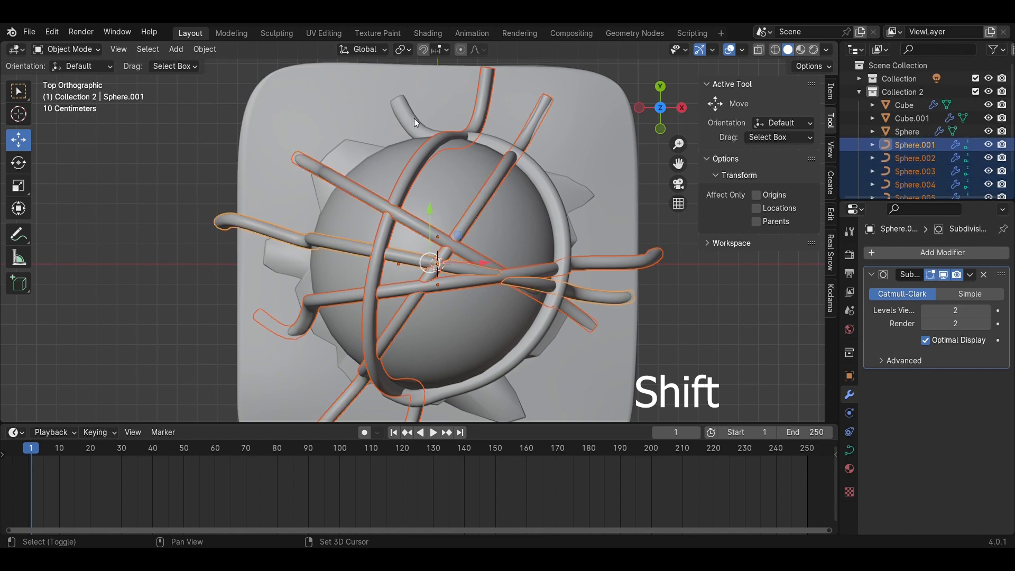
middle_click_drag(496, 278, 525, 141, "shift")
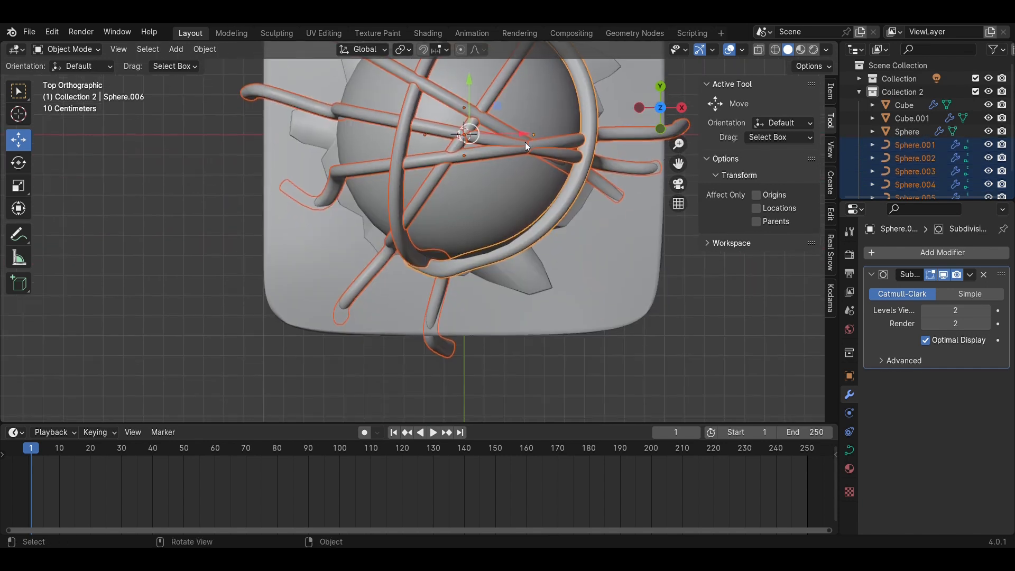
right_click(525, 140)
left_click(515, 185)
middle_click_drag(503, 359, 399, 259)
key("ctrl+s")
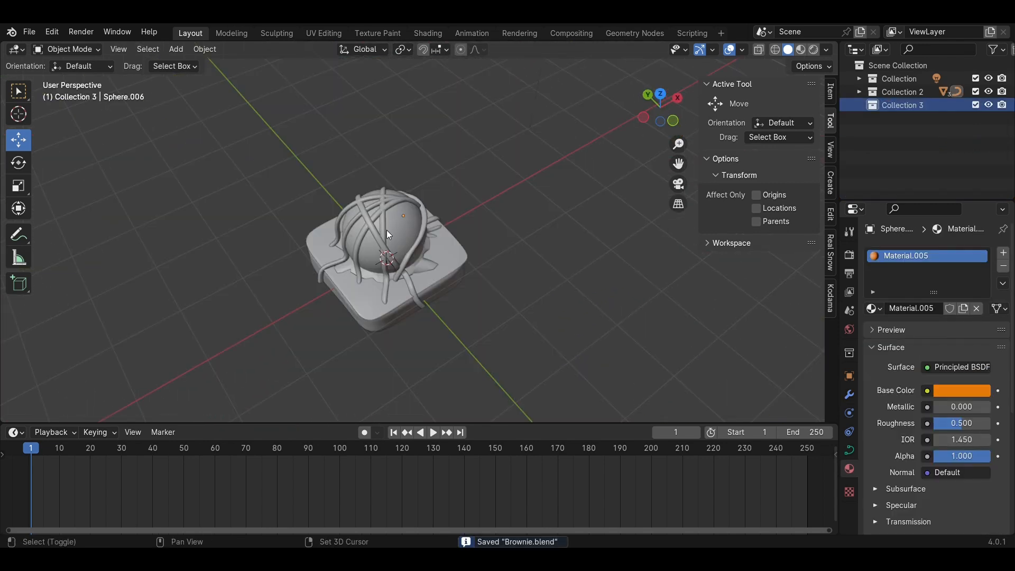
Step: Add a mesh circle for the plate at the origin and scale it up about 1.9 times around the brownie
key("shift+a")
mouse_move(386, 230)
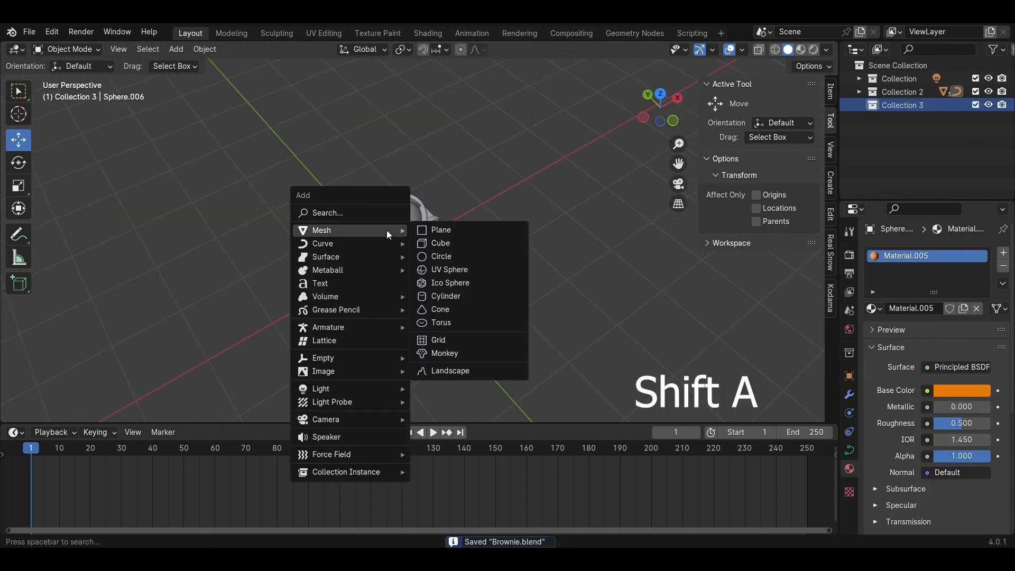
left_click(443, 257)
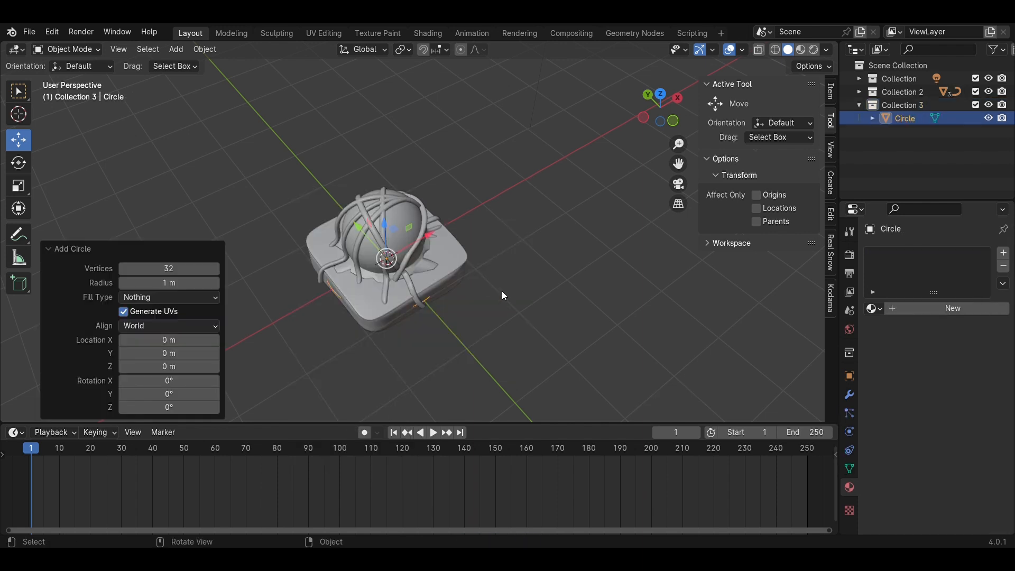
left_click(662, 95)
key("s")
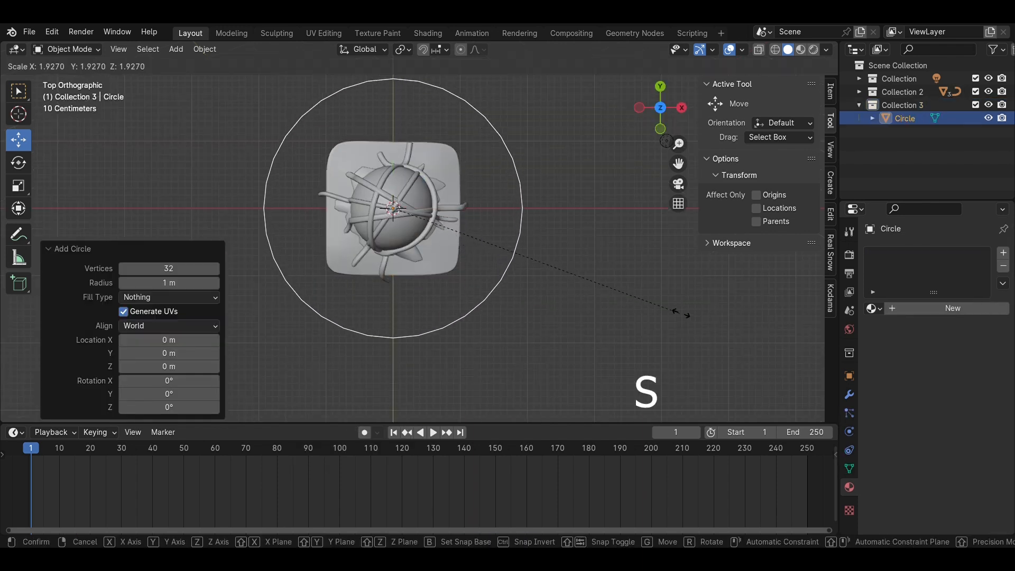
left_click(665, 320)
left_click(662, 132)
Step: Fill the circle with a face and extrude it upward about 0.14 m to form a thick disc
key("Tab")
middle_click_drag(566, 307, 551, 313)
key("e")
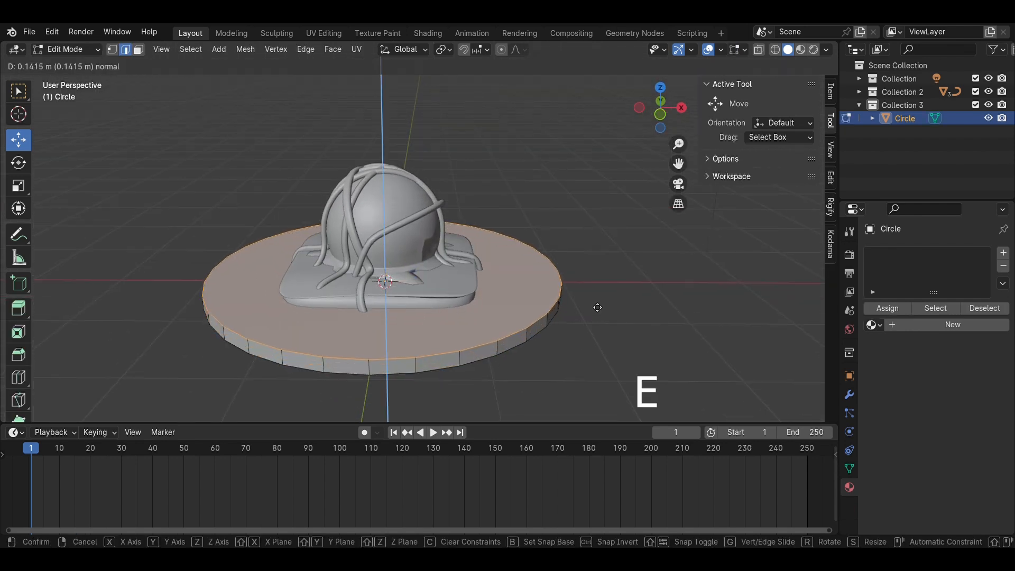
left_click(597, 307)
key("Tab")
Step: Move the disc down 0.41019 m along Z so it sits beneath the brownie
left_click(660, 114)
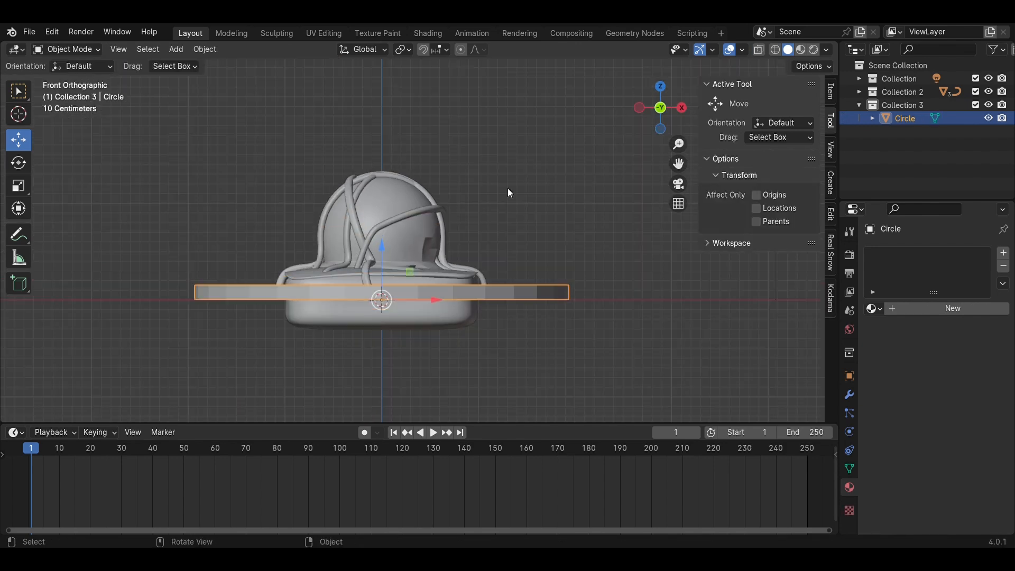
left_click_drag(383, 250, 387, 293)
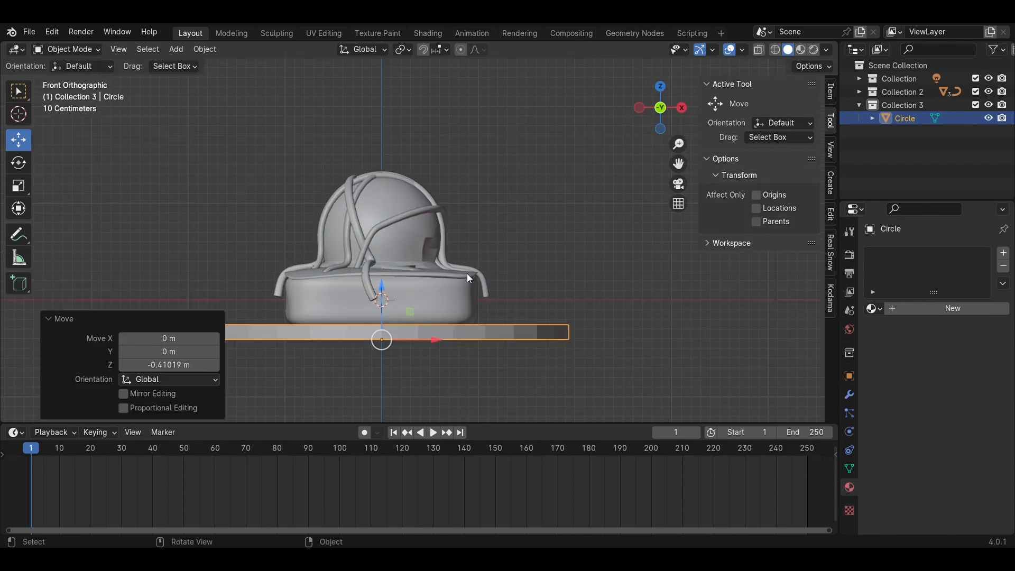
middle_click_drag(435, 274, 470, 325)
Step: Inset the disc's top face by 0.07274 m and lower it 0.086689 m to form the plate's rim
key("Tab")
key("i")
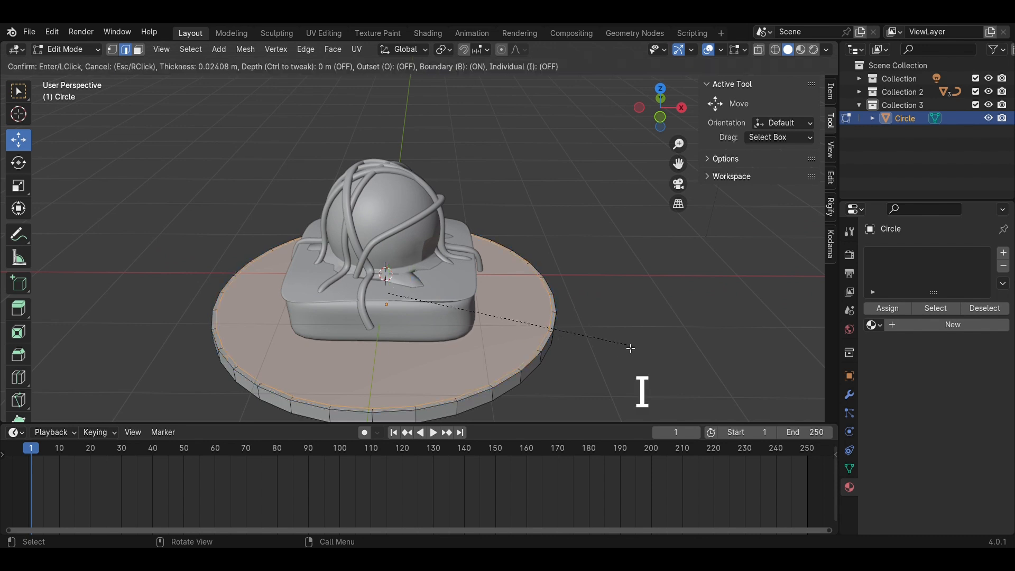
left_click(623, 344)
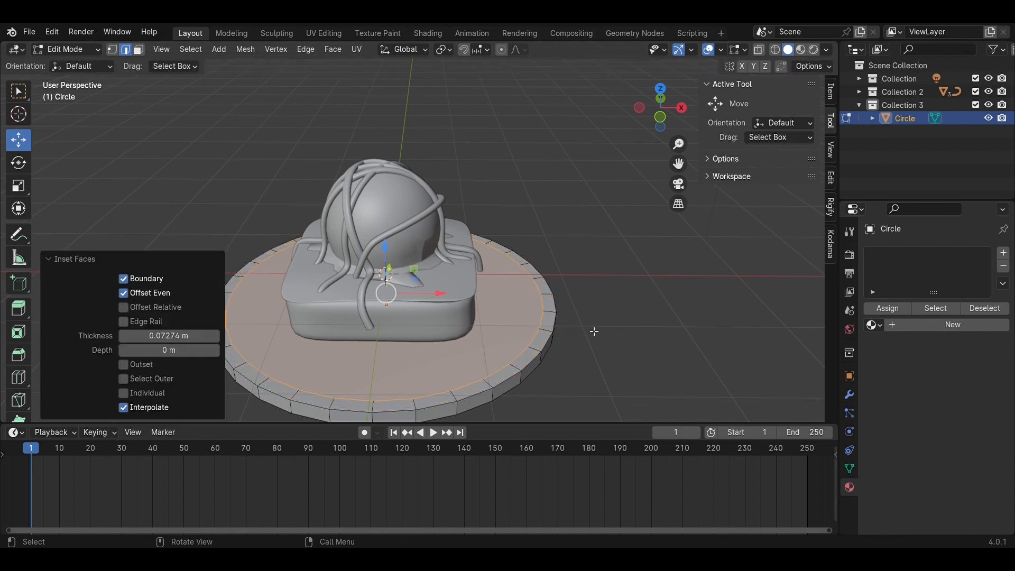
left_click_drag(384, 247, 385, 254)
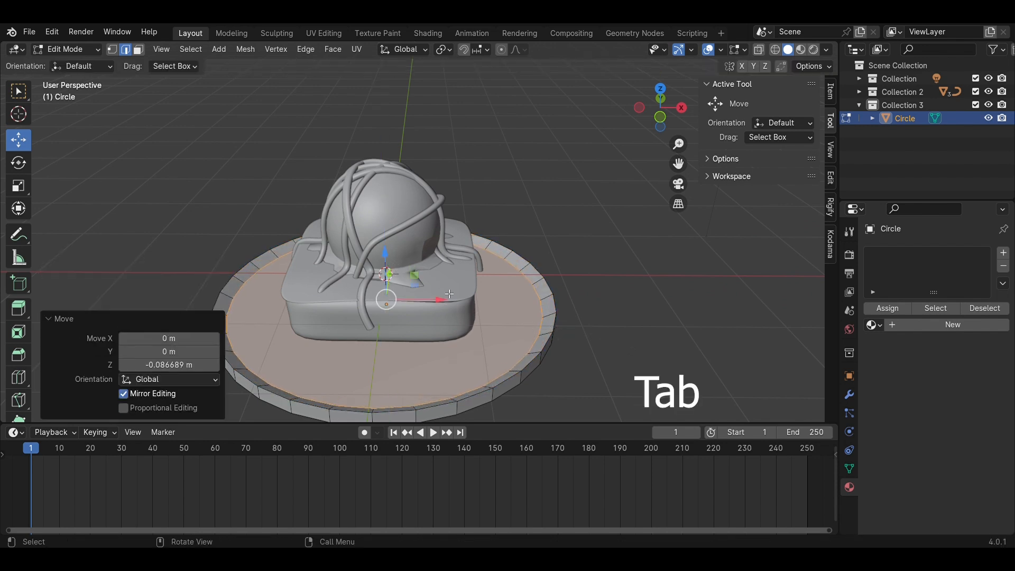
key("Tab")
Step: Add a Bevel modifier with a 0.5 m amount and 10 segments to the plate, plus a Subdivision Surface modifier
left_click(849, 395)
left_click(906, 254)
mouse_move(905, 252)
left_click(768, 268)
double_click(972, 324)
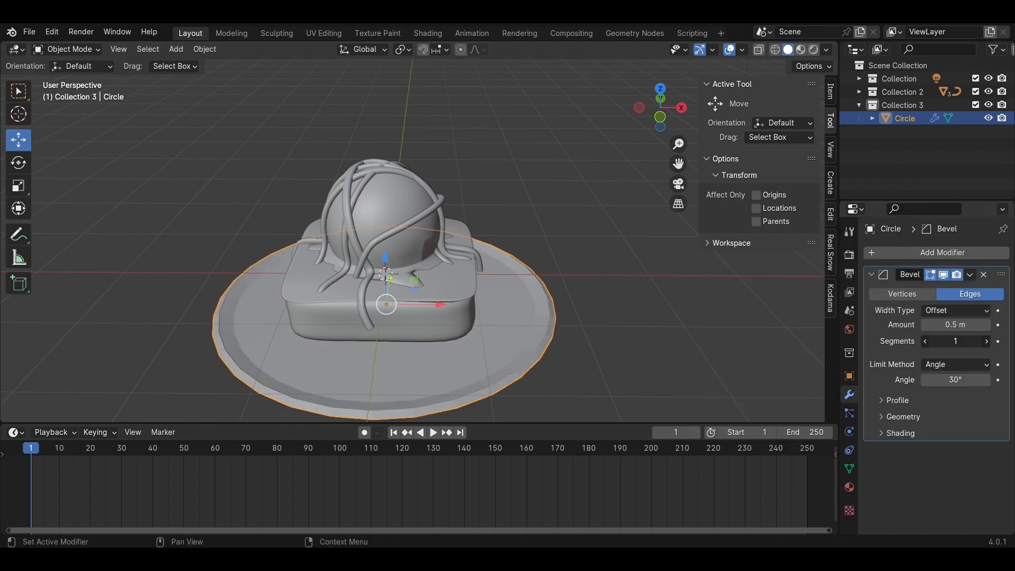
left_click_drag(954, 341, 983, 341)
left_click(920, 252)
mouse_move(919, 249)
left_click(740, 425)
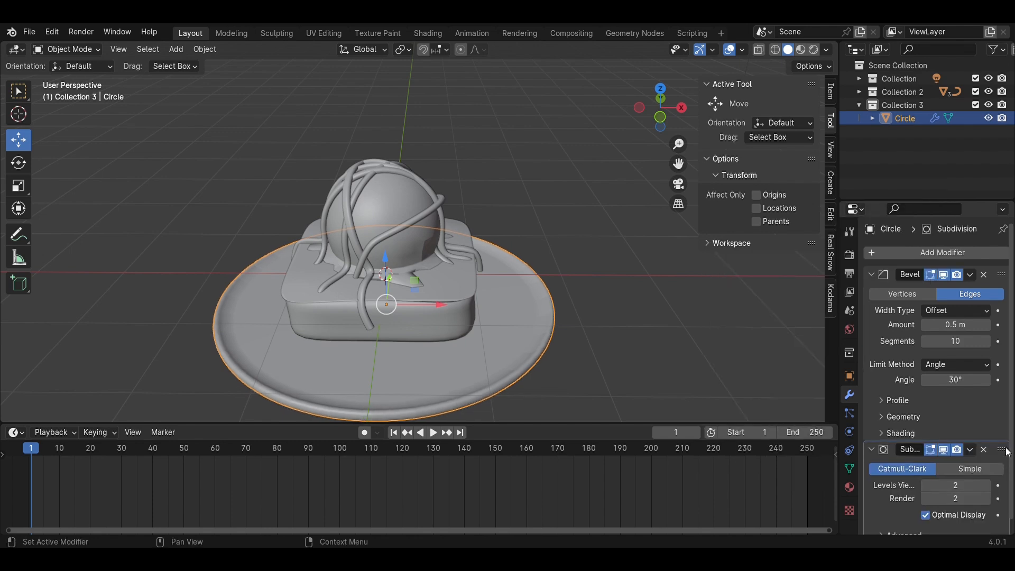
Step: Try the plate's Subdivision modifier above the Bevel modifier in the stack order
left_click_drag(1005, 449, 1007, 269)
middle_click_drag(629, 301, 655, 254)
left_click_drag(1003, 274, 1003, 451)
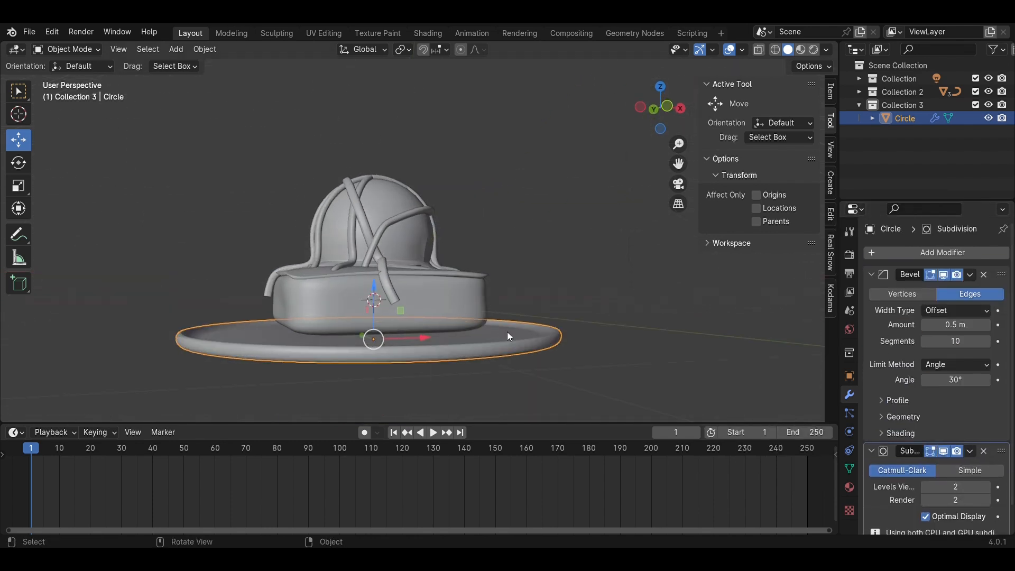
Step: Shade the plate smooth, raise it along Z in the front view until it touches the brownie's underside, and save the file
right_click(474, 345)
left_click(468, 305)
left_click(667, 106)
scroll(453, 380, "up", 1)
middle_click_drag(454, 380, 527, 331, "shift")
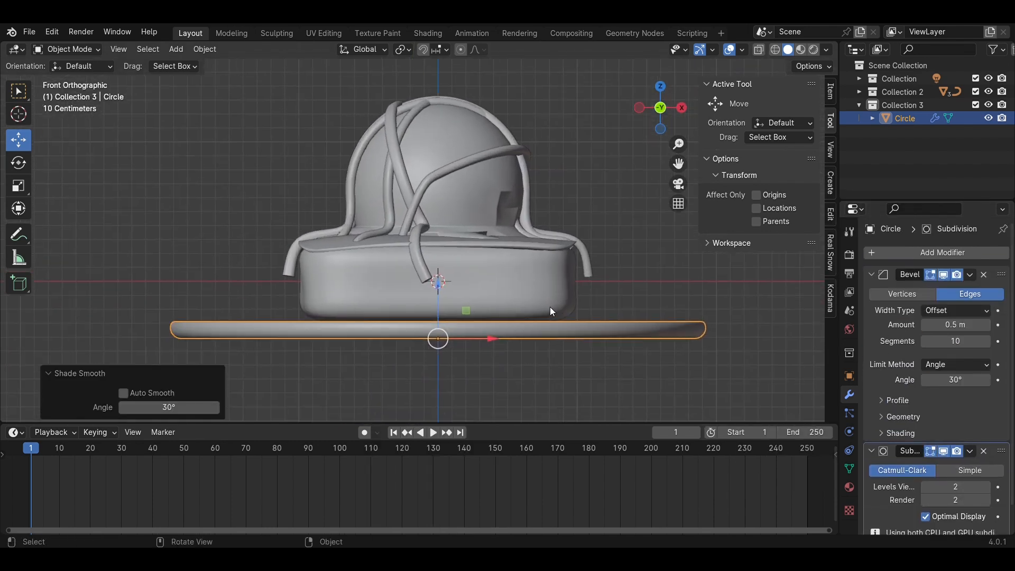
scroll(538, 316, "up", 1)
key("alt+z")
scroll(537, 321, "up", 1)
left_click_drag(442, 330, 445, 317)
left_click(588, 407)
scroll(589, 407, "down", 3)
key("ctrl+s")
Step: Open the joined strands in Edit Mode and reposition the end points of the strand hanging over the brownie's front edge
middle_click_drag(492, 328, 442, 255)
key("alt+z")
scroll(442, 255, "up", 3)
left_click(467, 313)
key("Tab")
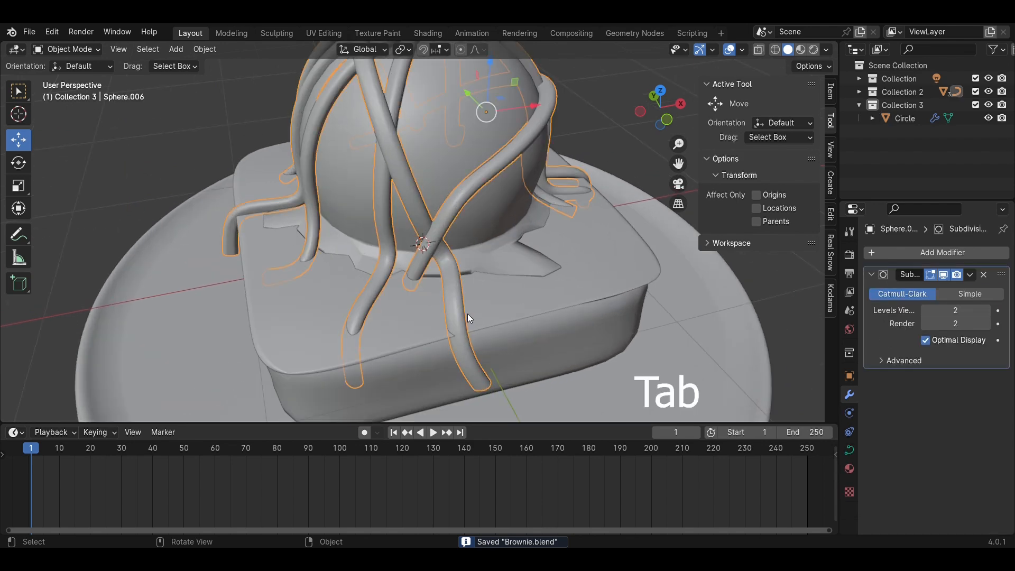
left_click(463, 351)
middle_click_drag(465, 352, 495, 343)
left_click_drag(538, 324, 546, 320)
left_click_drag(475, 313, 485, 322)
Step: Adjust the lower points of the other strands so their ends rest against the brownie, and save the file
middle_click_drag(345, 310, 534, 311)
scroll(408, 300, "down", 2)
left_click(391, 284)
left_click_drag(386, 245, 387, 252)
left_click(302, 308)
left_click_drag(296, 275, 303, 304)
middle_click_drag(304, 305, 261, 321)
left_click_drag(250, 286, 263, 266)
scroll(391, 259, "down", 2)
middle_click_drag(264, 266, 499, 294)
key("Tab")
key("ctrl+s")
scroll(464, 342, "up", 3)
scroll(499, 294, "down", 3)
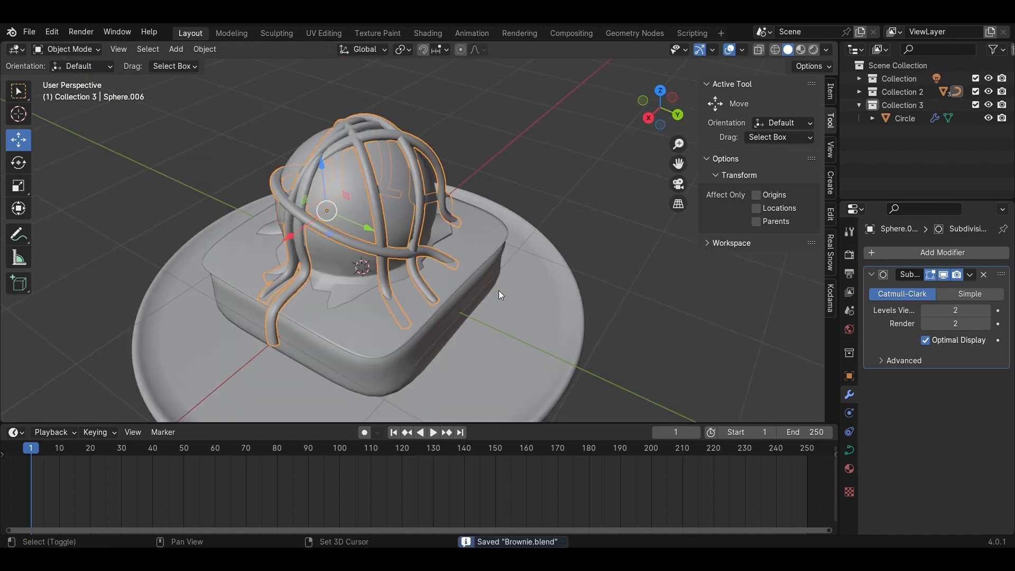
Step: Add a plane at the origin and scale it up about 1.17 times so it extends past the brownie
key("shift+a")
mouse_move(508, 281)
left_click(569, 279)
scroll(535, 275, "down", 2)
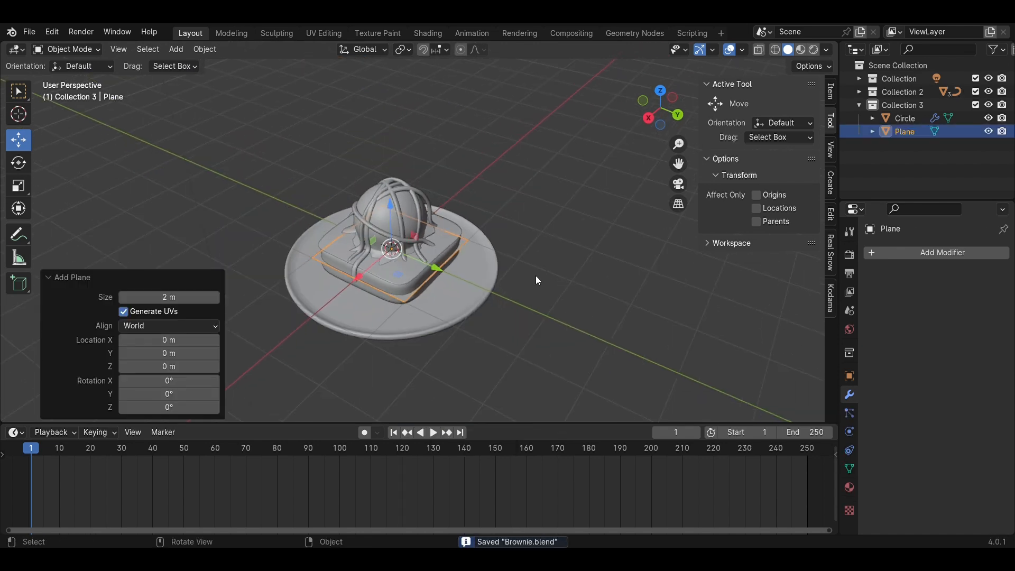
left_click(661, 92)
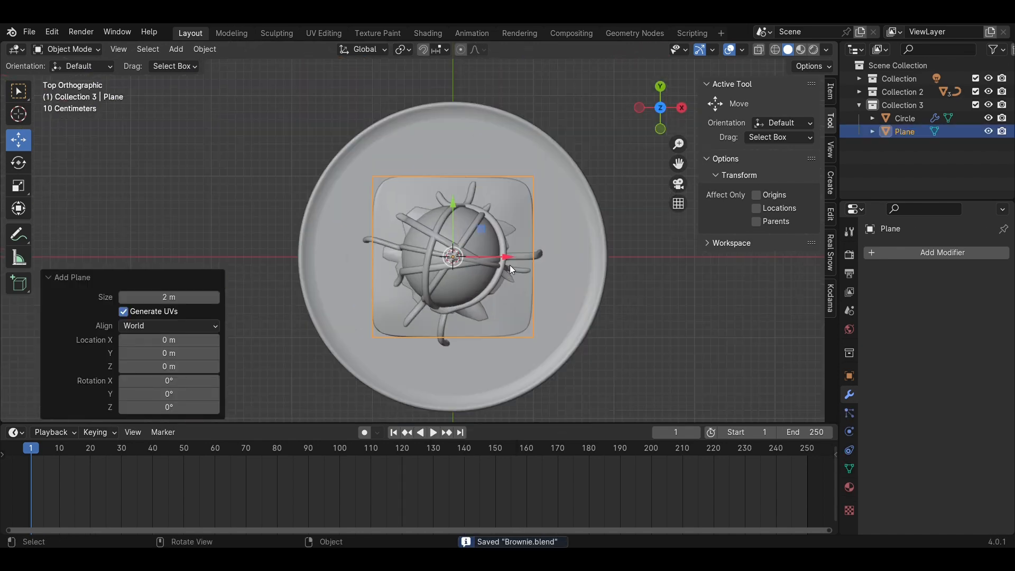
scroll(506, 262, "up", 1)
key("s")
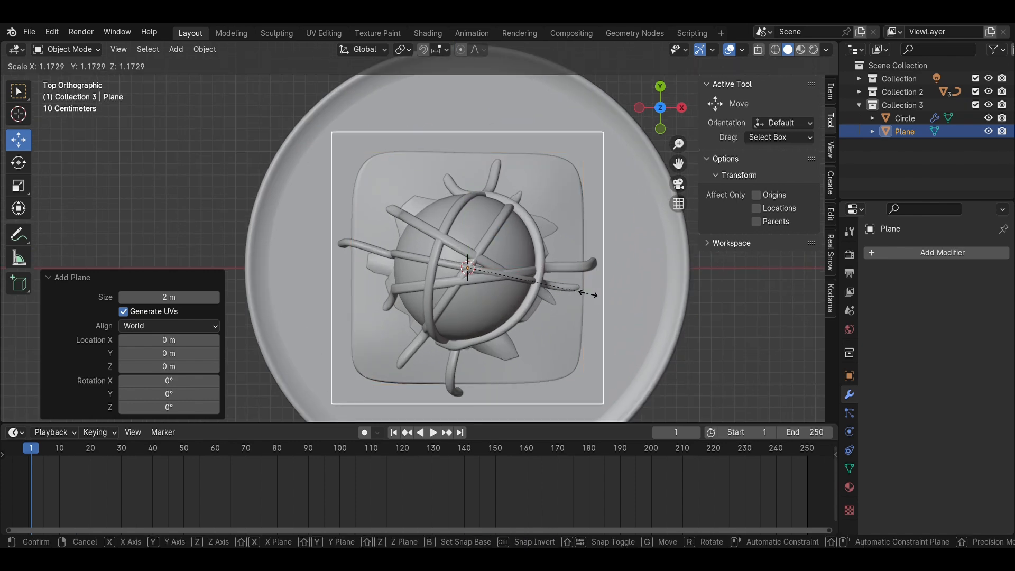
left_click(587, 294)
Step: Subdivide the plane's edges with 6 cuts
key("Tab")
key("ctrl+e")
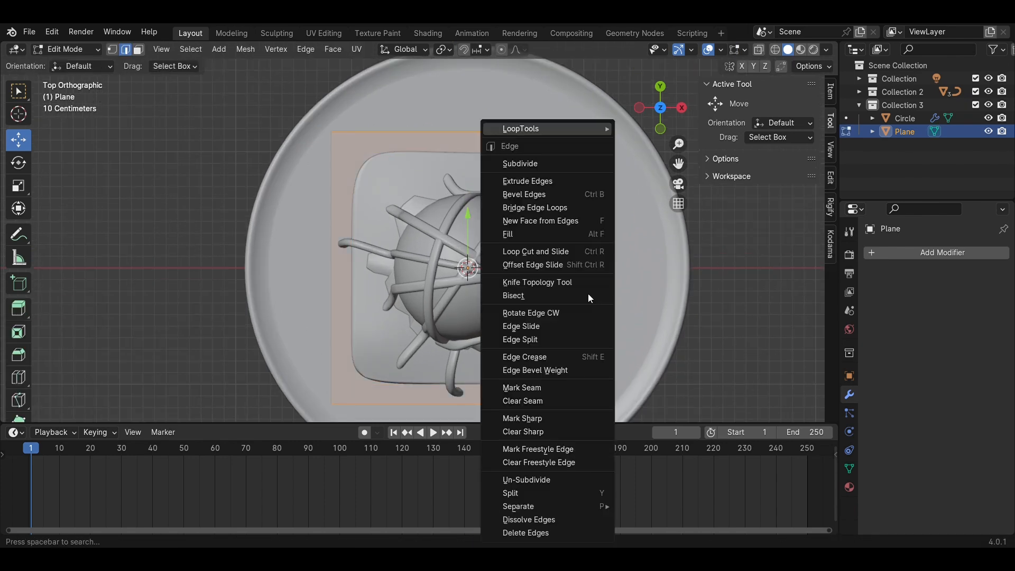
left_click(528, 165)
left_click(216, 324)
left_click(216, 323)
left_click(216, 324)
left_click(215, 323)
left_click(215, 323)
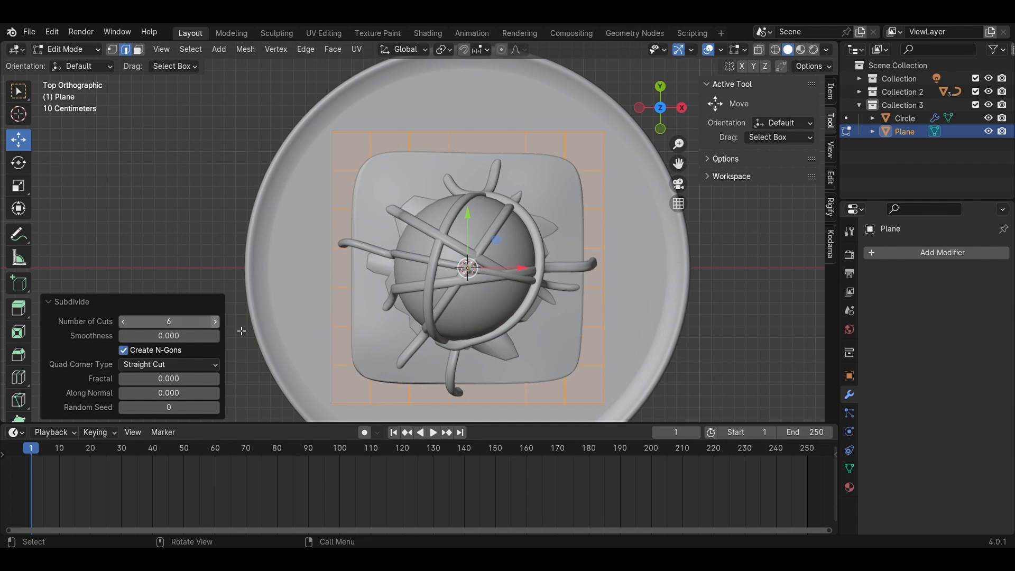
Step: Pull individual vertices along the plane's positive Y side in and out along Y to make an uneven edge
key("1")
middle_click_drag(672, 380, 518, 247)
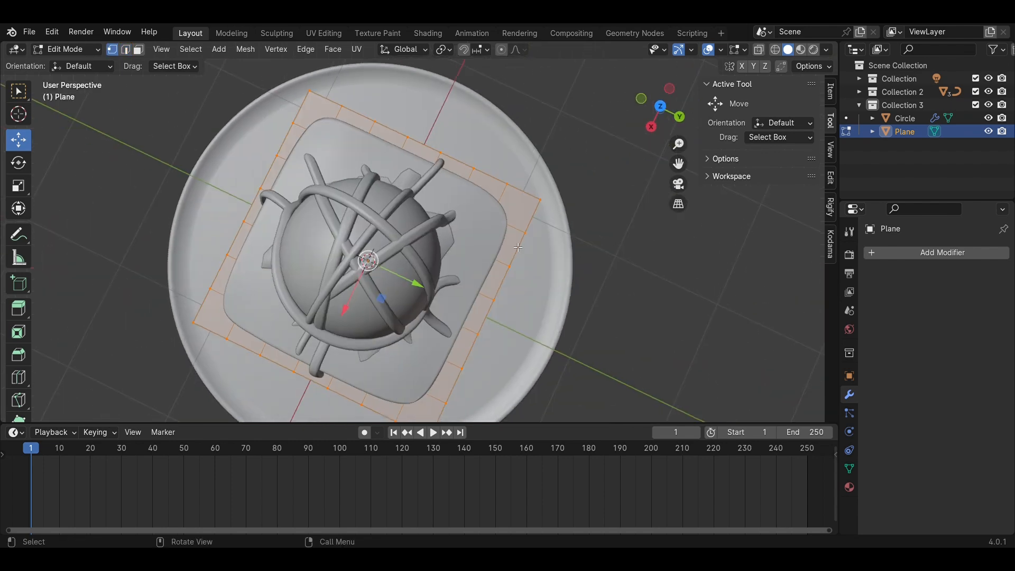
left_click_drag(548, 242, 573, 255)
left_click(494, 300)
left_click_drag(517, 311, 509, 307)
middle_click_drag(508, 307, 527, 231, "shift")
left_click(482, 292)
left_click_drag(506, 303, 527, 312)
Step: Reshape the plane's positive X side by moving its corner and alternate edge vertices into an irregular outline
left_click(450, 361)
left_click_drag(474, 371, 406, 369)
left_click(415, 343)
left_click(347, 310)
left_click_drag(334, 337, 318, 371)
left_click(280, 278)
left_click_drag(267, 303, 259, 319)
Step: Pull alternate vertices outward along the plane's negative Y side, moving one of them 0.52842 m
left_click(229, 211)
left_click_drag(254, 223, 235, 214)
middle_click_drag(234, 214, 386, 270, "shift")
left_click(414, 202)
left_click_drag(440, 213, 388, 188)
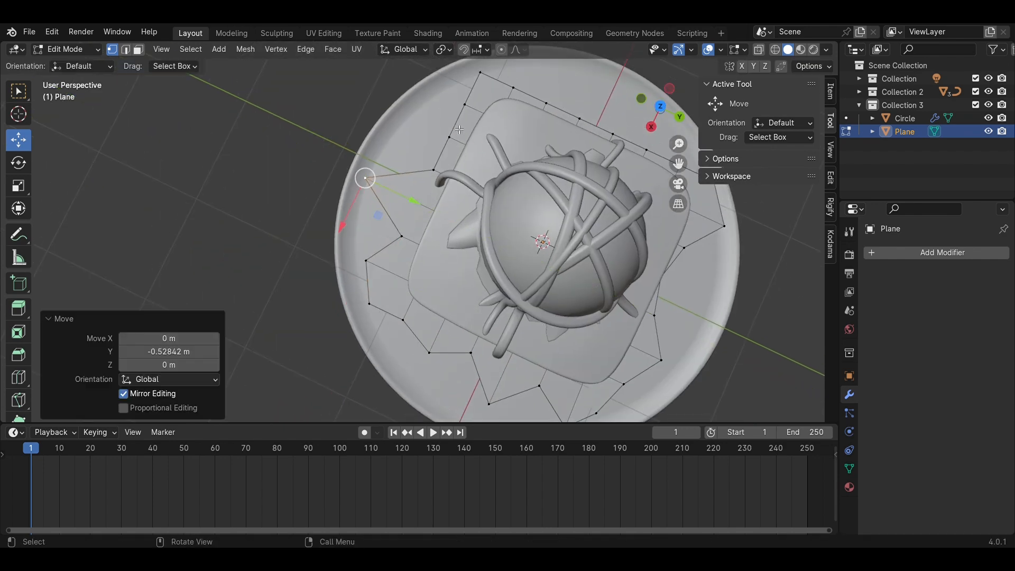
left_click(447, 136)
left_click_drag(472, 147, 438, 131)
Step: Pull alternate vertices on the plane's negative X side outward along X, the last one about 0.32 m
middle_click_drag(506, 126, 432, 164, "shift")
left_click(436, 124)
left_click_drag(414, 171, 423, 154)
left_click(503, 154)
left_click_drag(480, 203, 499, 164)
left_click(570, 186)
left_click_drag(548, 232, 563, 201)
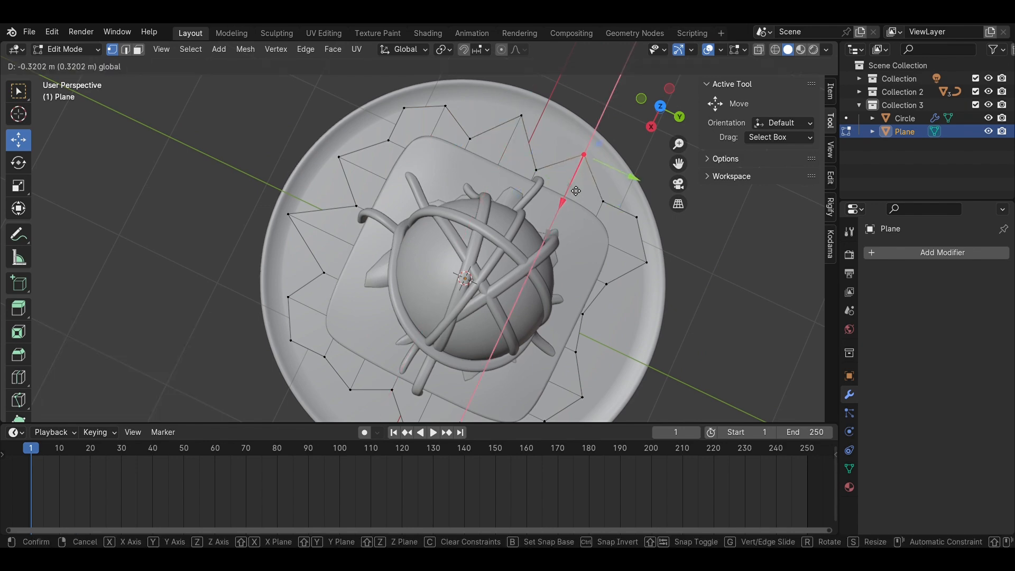
Step: Add a Subdivision Surface modifier and a Solidify modifier with a 0.05 m thickness to the irregular plane
key("Tab")
middle_click_drag(553, 320, 571, 227)
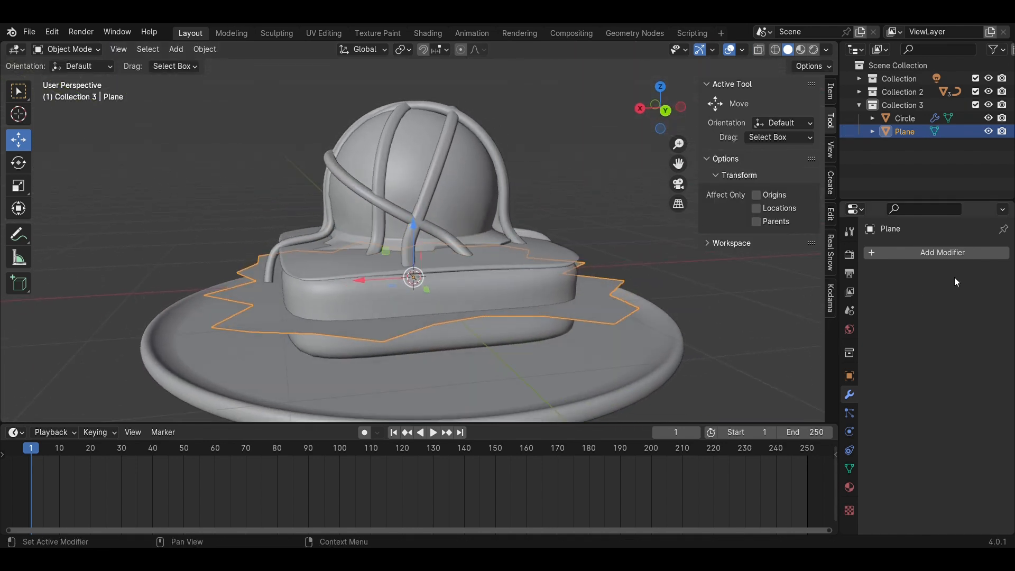
left_click(934, 259)
mouse_move(930, 256)
left_click(813, 408)
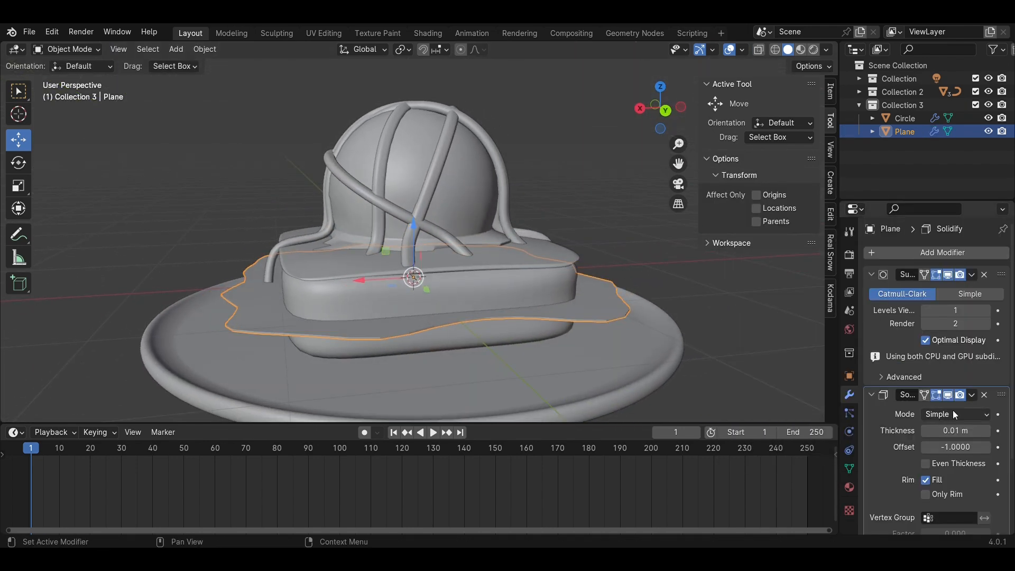
type("0.1")
key("Return")
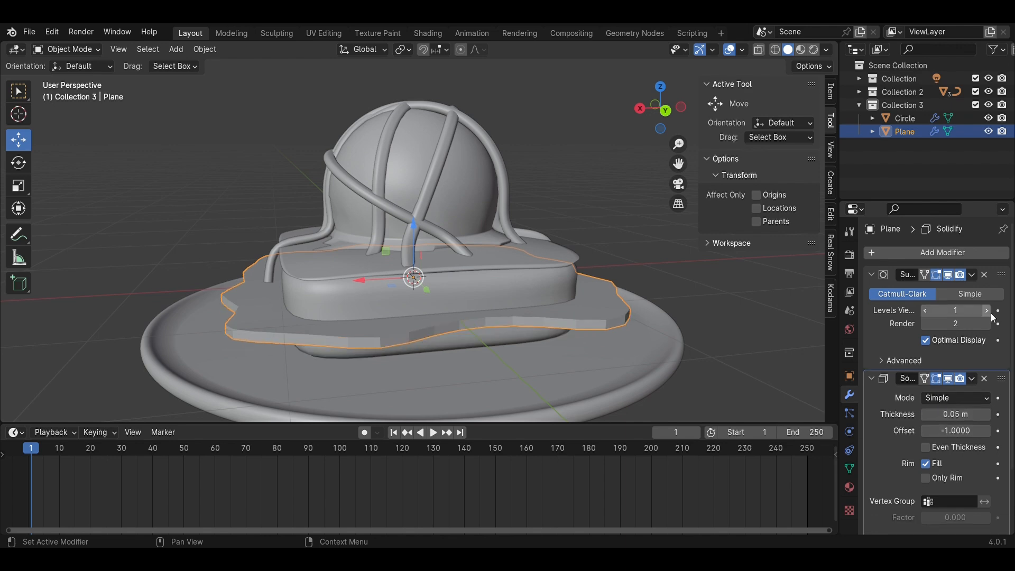
Step: Lower the puddle plane onto the plate and add a Bevel modifier with a 0.5 m amount and 10 segments
left_click_drag(414, 250, 414, 280)
left_click(902, 254)
mouse_move(902, 256)
left_click(787, 264)
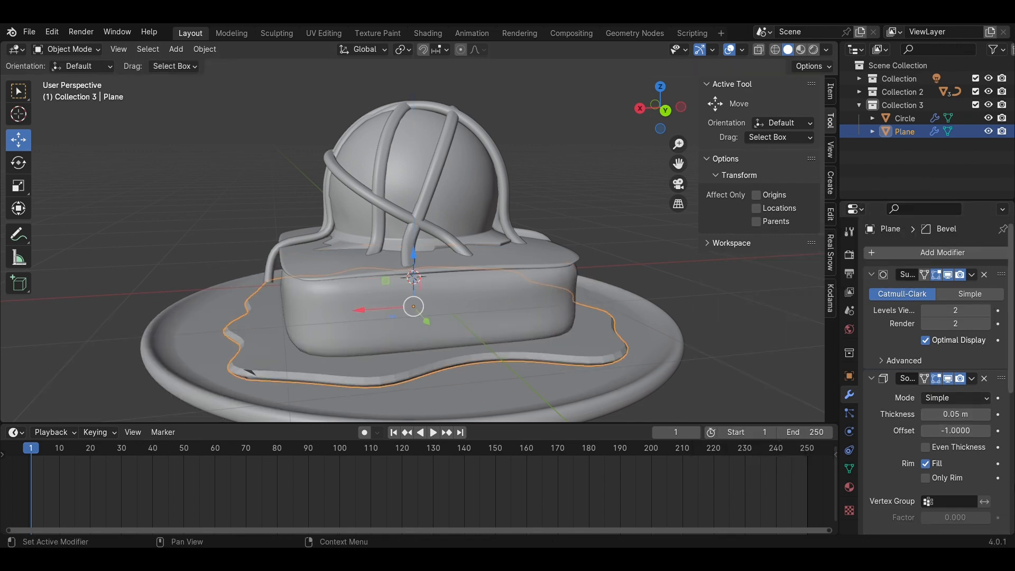
scroll(957, 455, "down", 10)
Step: Shade the puddle smooth, adjust one of its edge vertices and save the file
right_click(528, 347)
left_click(526, 307)
middle_click_drag(388, 379, 420, 322)
scroll(326, 318, "up", 3)
key("Tab")
left_click(281, 324)
left_click_drag(277, 364, 270, 405)
key("Tab")
scroll(476, 325, "down", 2)
key("ctrl+s")
Step: Lower the puddle slightly along Z so it rests on the plate, checking its height in X-ray view
middle_click_drag(476, 325, 558, 250)
key("alt+z")
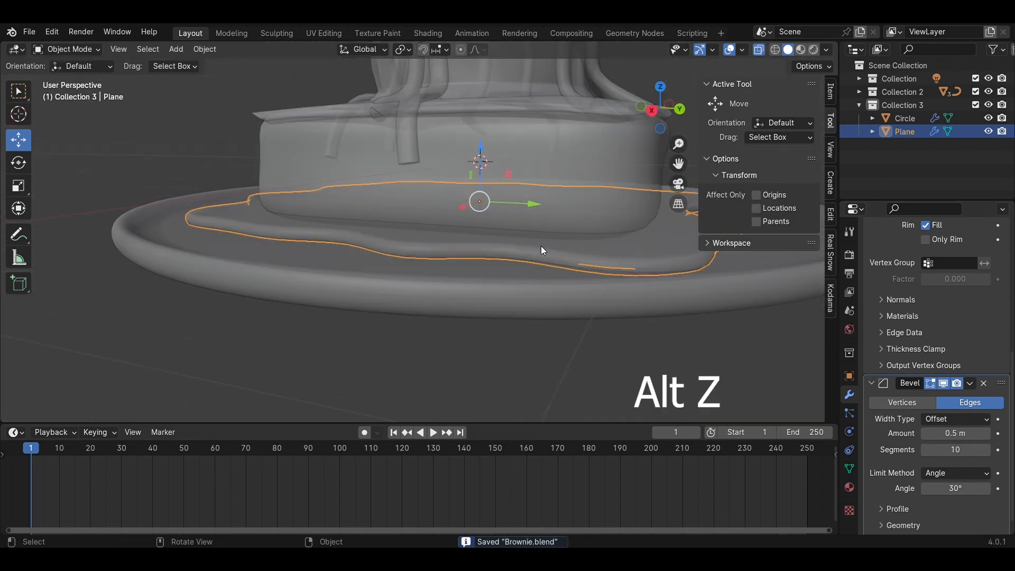
left_click_drag(484, 165, 482, 169)
key("alt+z")
left_click(605, 394)
middle_click_drag(605, 394, 497, 392)
scroll(496, 392, "down", 2)
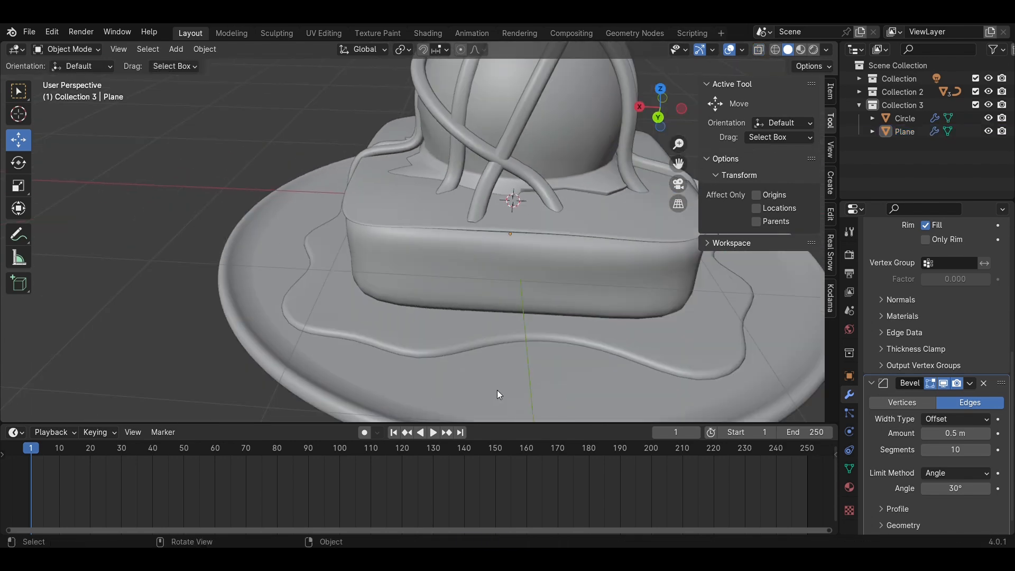
Step: Add a new mesh plane at the centre and scale it uniformly by 0.594
left_click(607, 340)
middle_click_drag(617, 340, 497, 222)
scroll(497, 222, "down", 2)
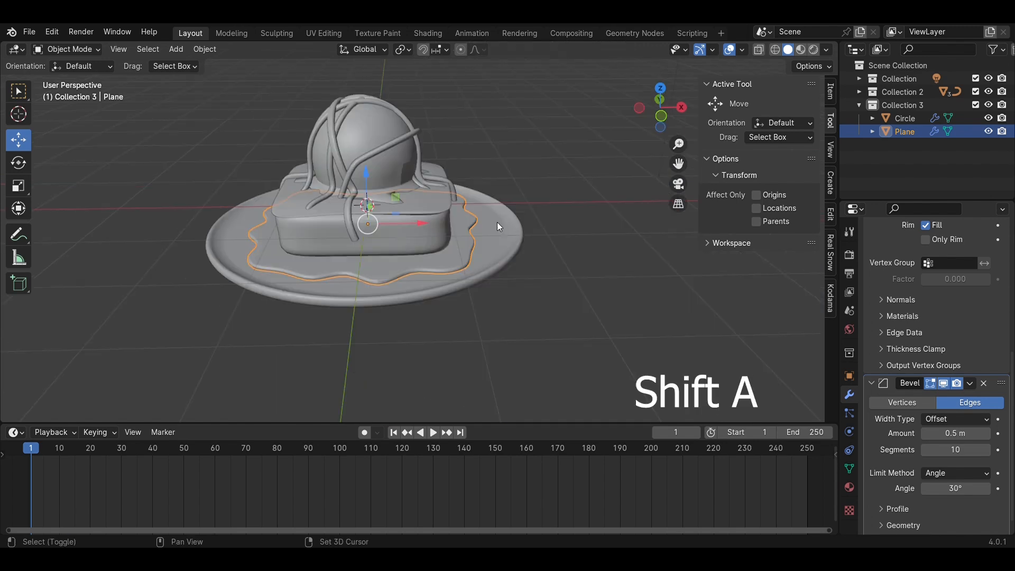
key("shift+a")
mouse_move(495, 220)
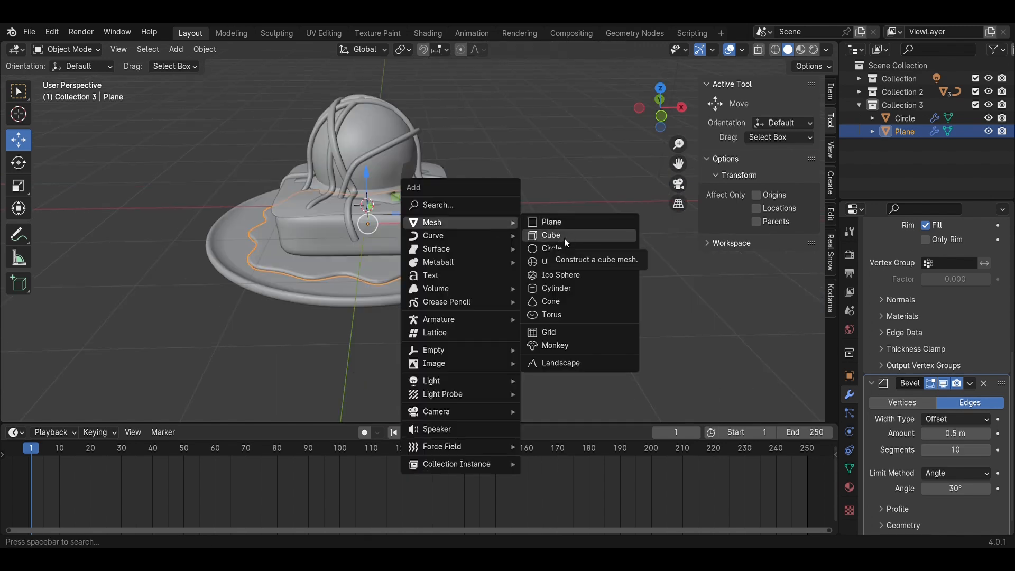
left_click(553, 223)
key("s")
left_click(508, 288)
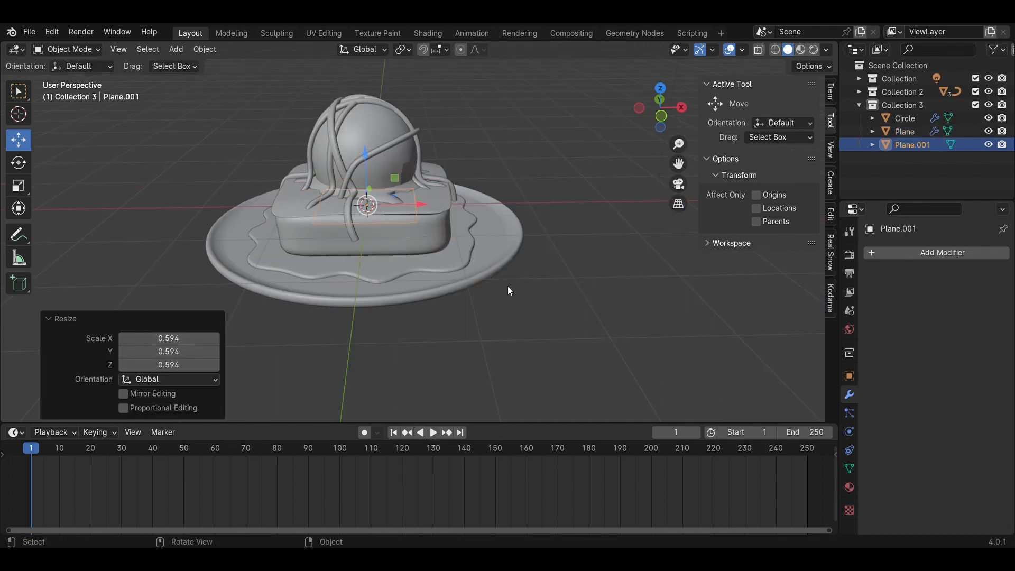
Step: Position the small plane at the brownie's positive Y edge in top view and widen it along X
left_click(661, 100)
left_click(660, 86)
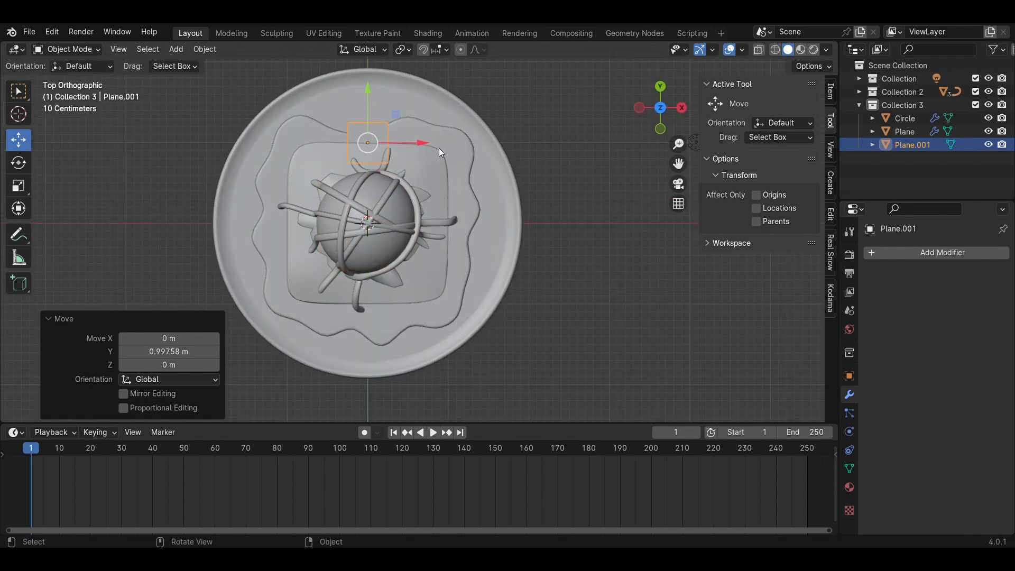
scroll(428, 145, "up", 6)
left_click_drag(410, 92, 500, 188)
Step: Subdivide the small plane with 2 cuts and raise it along Z above the brownie's top
key("Tab")
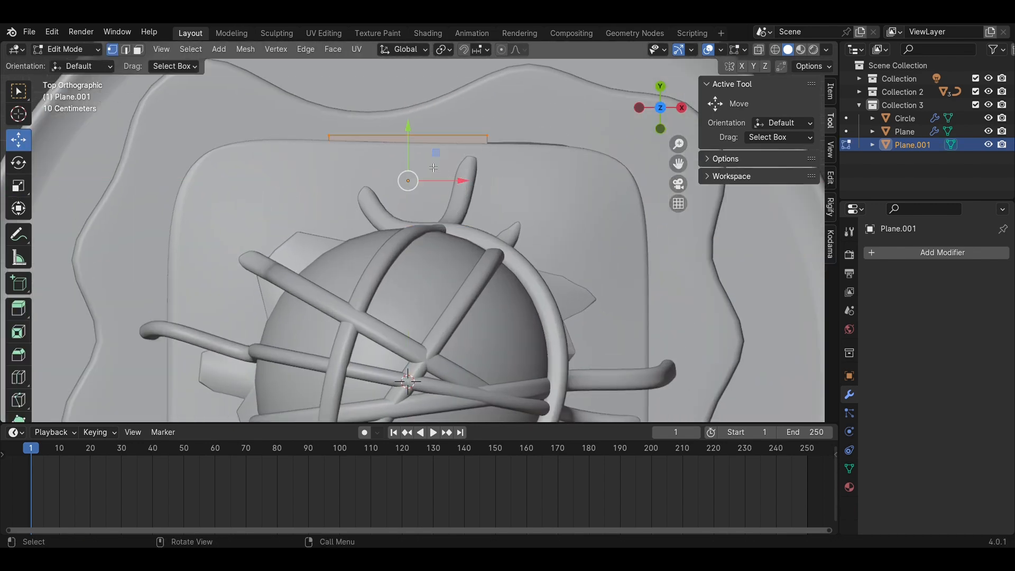
right_click(412, 167)
left_click(411, 168)
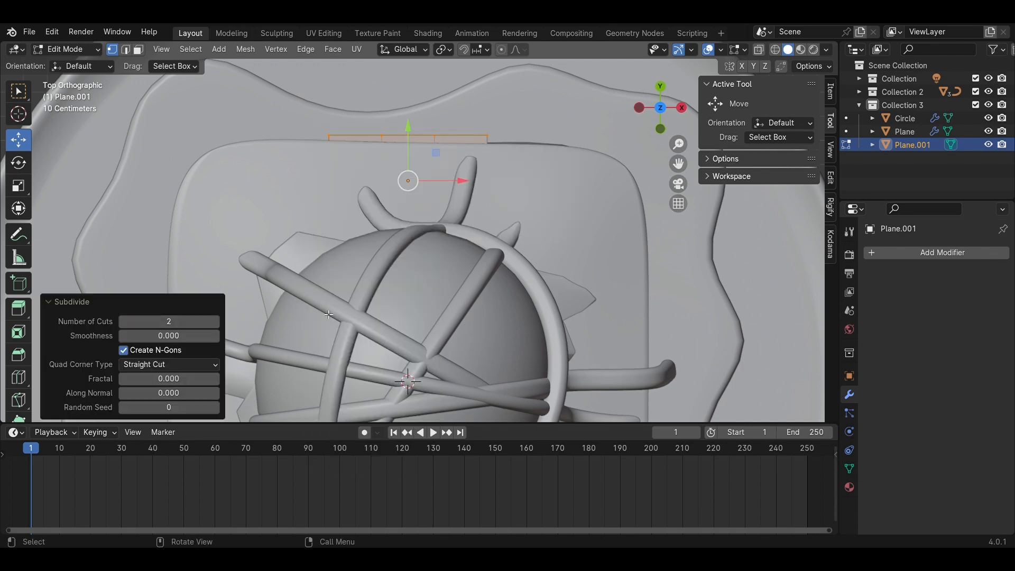
key("Tab")
middle_click_drag(639, 240, 467, 147)
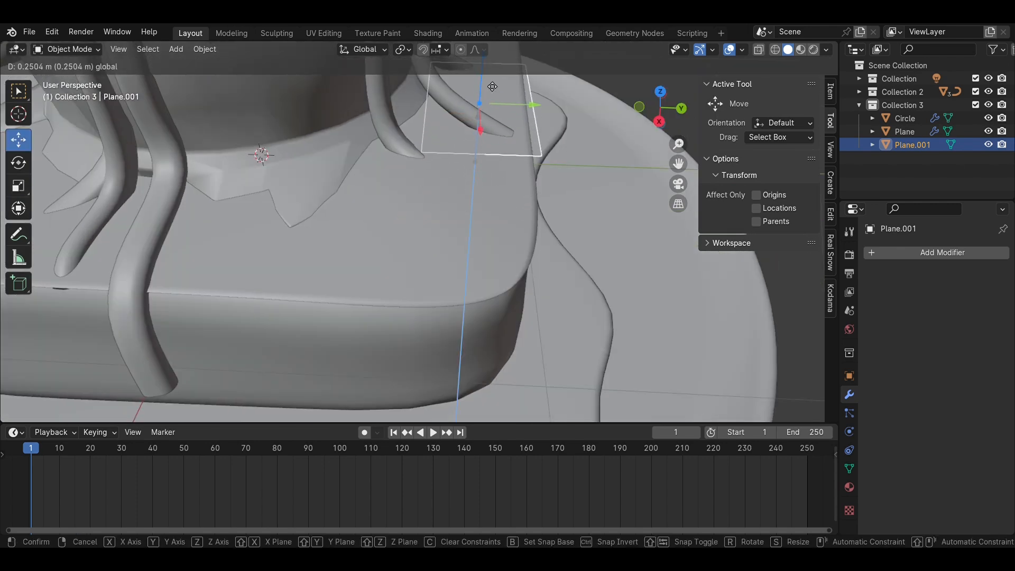
left_click(500, 67)
middle_click_drag(496, 64, 477, 205)
Step: Select the two middle vertices of the plane's outer edge and pull them down along Z to form a drip
key("Tab")
middle_click_drag(536, 223, 543, 154)
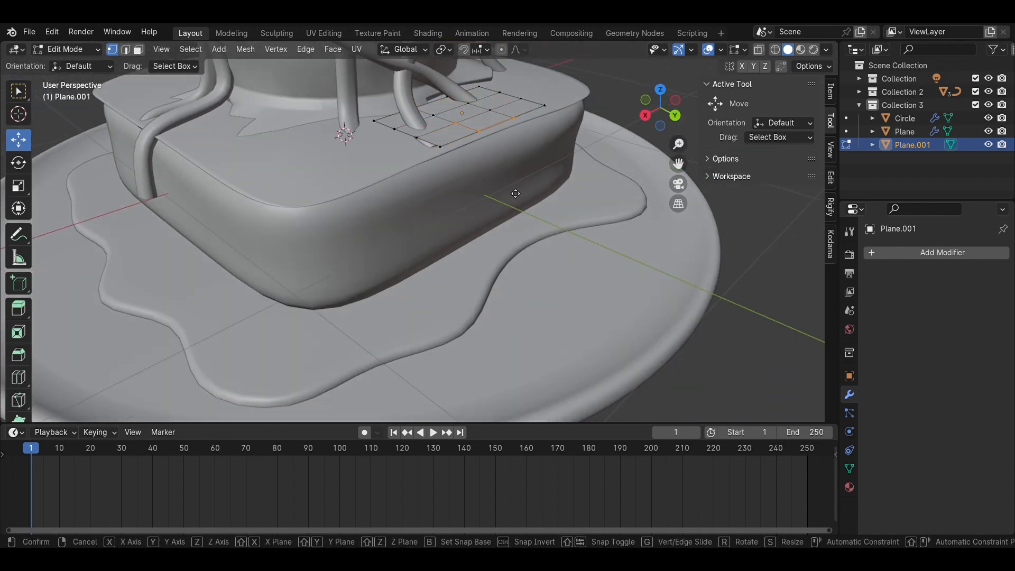
middle_click_drag(515, 193, 500, 233)
left_click(500, 294)
left_click(416, 326, "shift")
middle_click_drag(416, 326, 441, 264)
left_click_drag(488, 169, 501, 235)
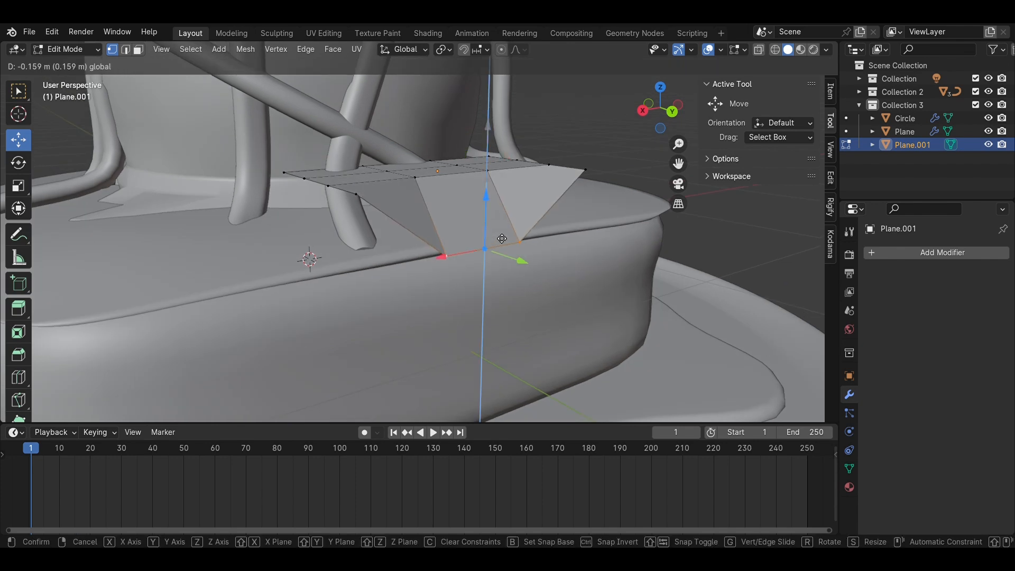
left_click(484, 370)
Step: Lower the two middle vertices just behind the drip tip by 0.035298 m along Z
left_click(416, 178)
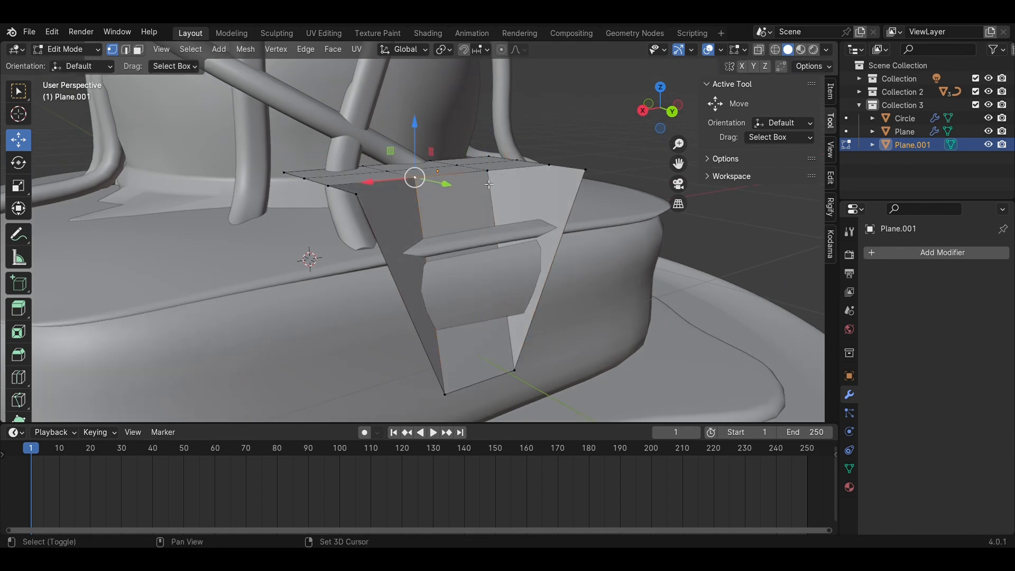
middle_click_drag(521, 251, 548, 286)
left_click_drag(507, 213, 534, 247)
left_click_drag(508, 171, 516, 190)
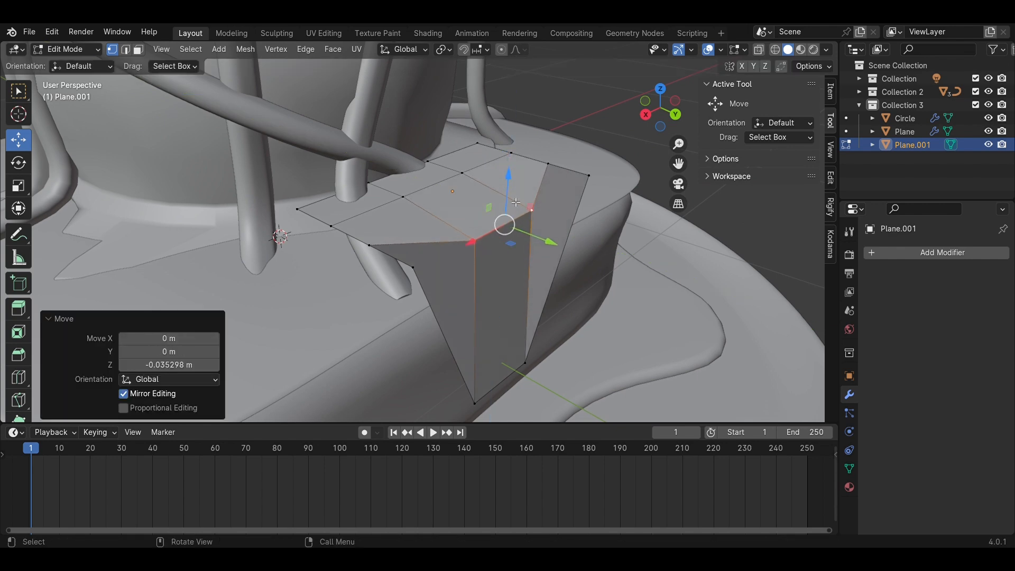
Step: Lower the drip plane along Z in side view until it meets the brownie's top surface
key("Tab")
left_click(643, 114)
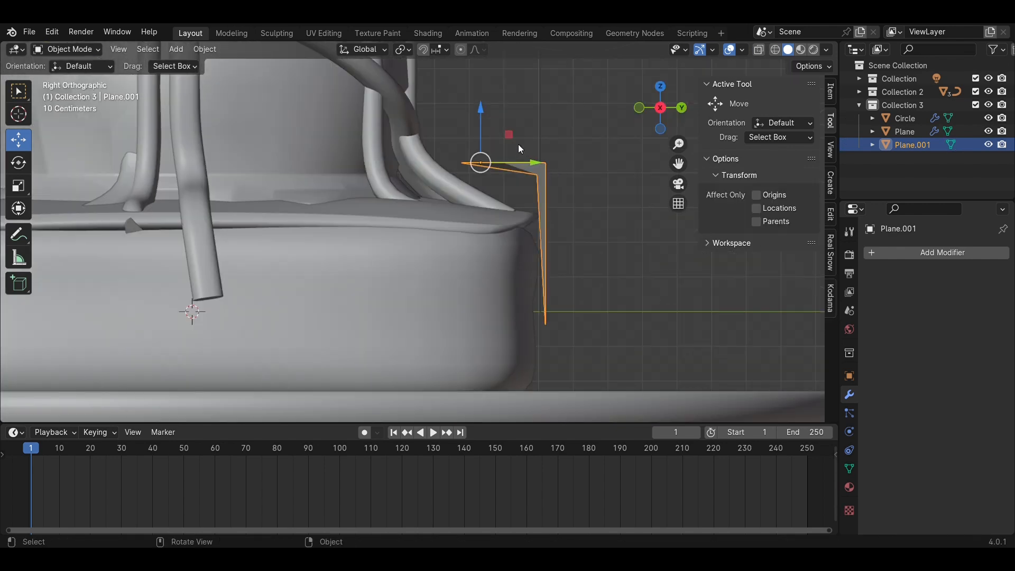
left_click_drag(490, 132, 501, 183)
left_click(619, 285)
middle_click_drag(619, 284, 458, 258)
left_click(457, 258)
Step: Lower the drip's outer vertices, and raise its inner rows slightly along Z in side view
scroll(525, 306, "up", 3)
key("Tab")
left_click_drag(559, 324, 392, 288)
left_click_drag(462, 270, 466, 291)
middle_click_drag(499, 238, 455, 291)
key("alt+z")
left_click_drag(552, 269, 254, 187)
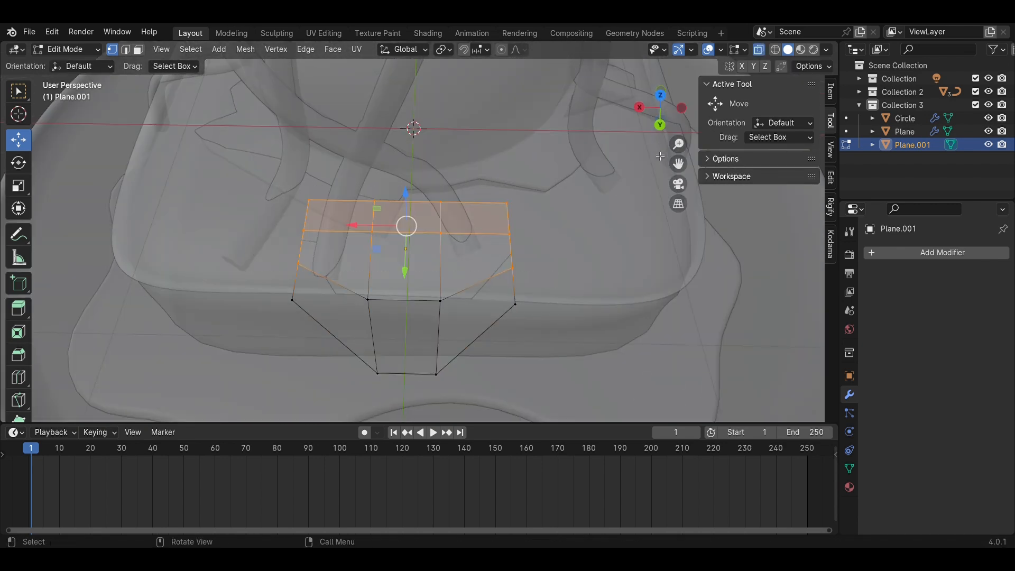
left_click(640, 108)
key("alt+z")
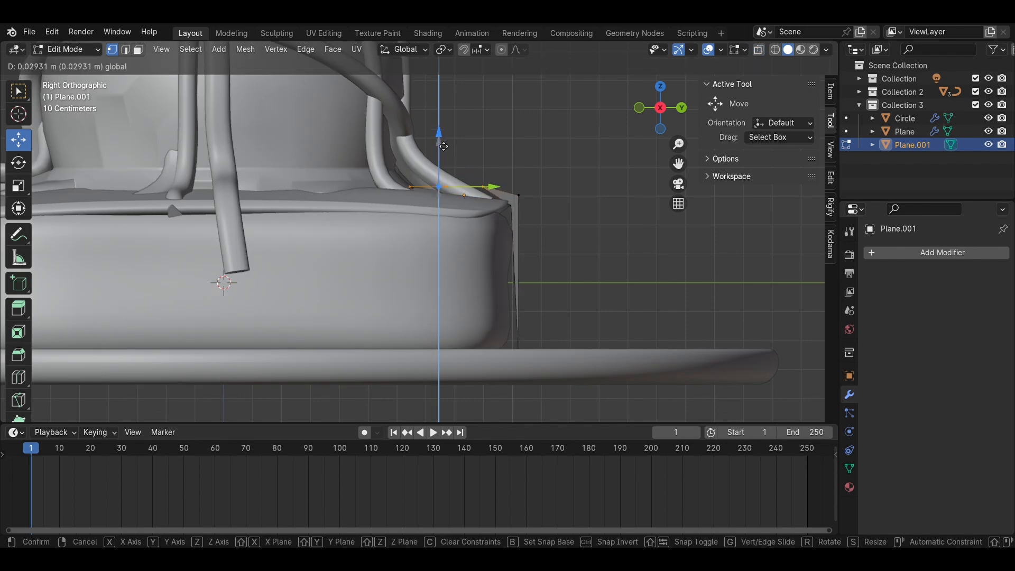
left_click_drag(444, 147, 444, 146)
Step: Move the drip's inner and side vertices individually into an irregular outline on the brownie's top, and save the file
middle_click_drag(476, 174, 484, 227)
left_click(521, 261)
middle_click_drag(471, 274, 423, 311)
left_click(457, 149)
left_click_drag(502, 168, 469, 158)
left_click(425, 187)
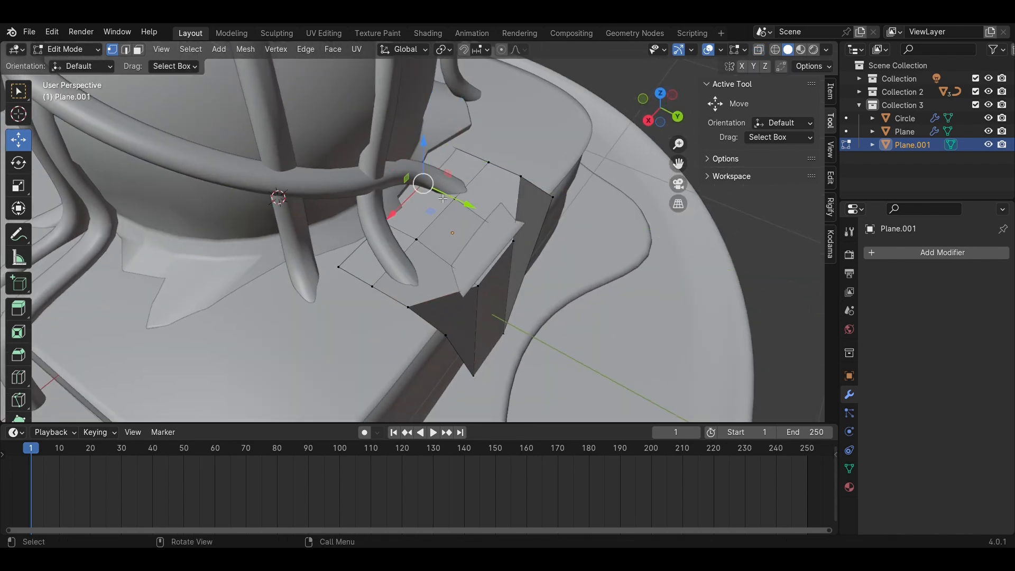
left_click_drag(447, 197, 427, 189)
left_click(383, 222)
left_click_drag(409, 233, 388, 222)
left_click_drag(384, 328, 323, 258)
left_click_drag(335, 297, 312, 339)
middle_click_drag(312, 339, 459, 246)
key("Tab")
key("ctrl+s")
Step: Try to shift the drip's middle bend vertices, and undo the changes
key("Tab")
left_click(436, 244)
right_click(436, 245)
left_click(447, 246, "shift")
left_click_drag(503, 249, 514, 264)
key("ctrl+z")
key("ctrl+z")
key("ctrl+z")
key("alt+z")
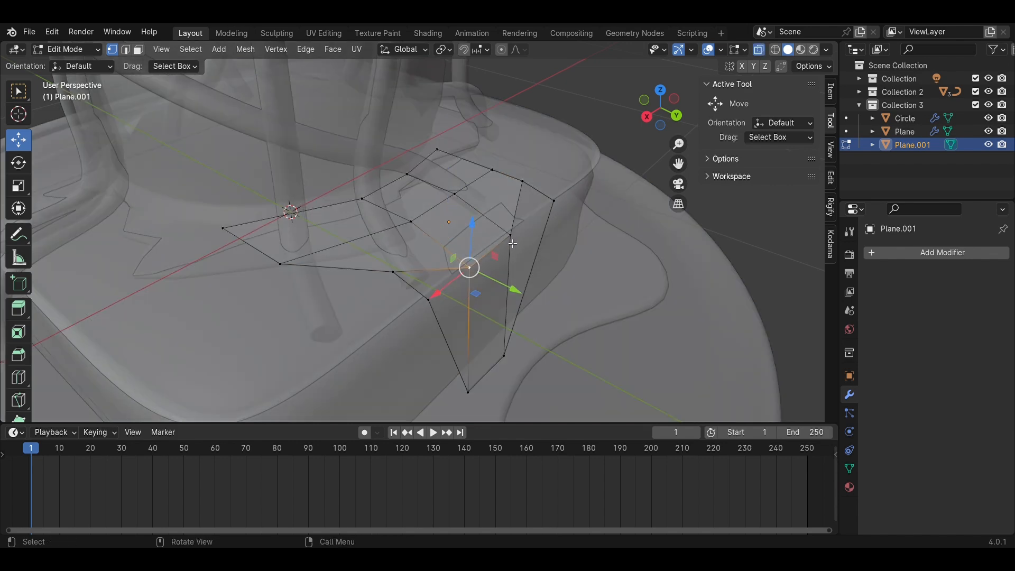
key("alt+z")
Step: Add a Subdivision Surface modifier with viewport level 2 and a Solidify modifier with 0.05 m thickness to the drip
key("Tab")
left_click(943, 254)
mouse_move(938, 251)
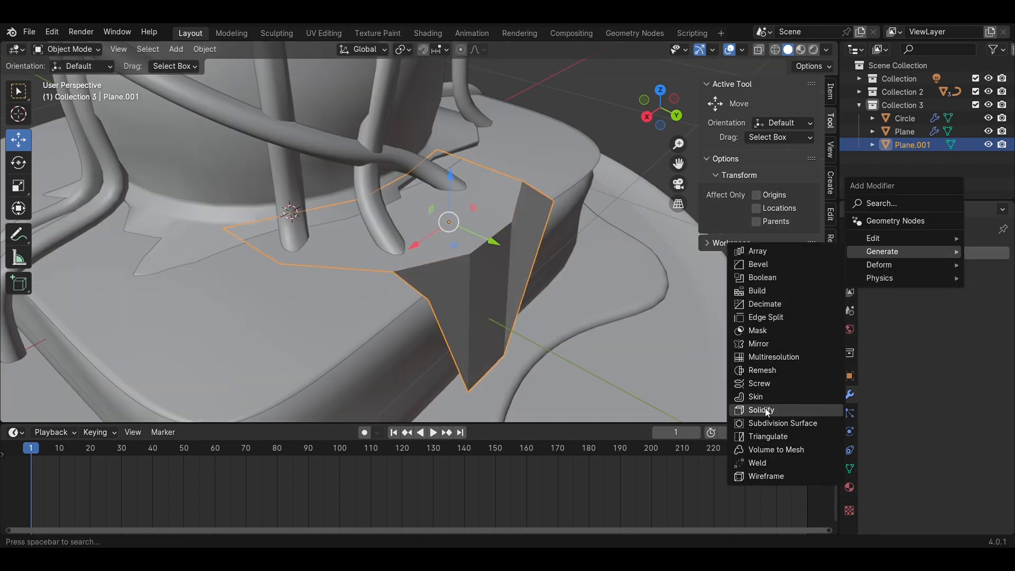
left_click(797, 423)
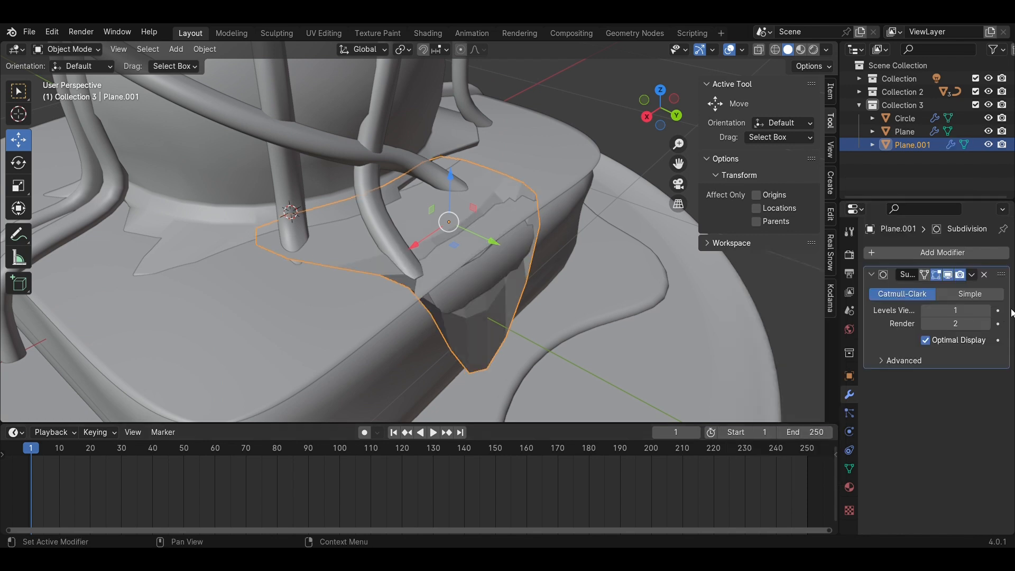
mouse_move(974, 258)
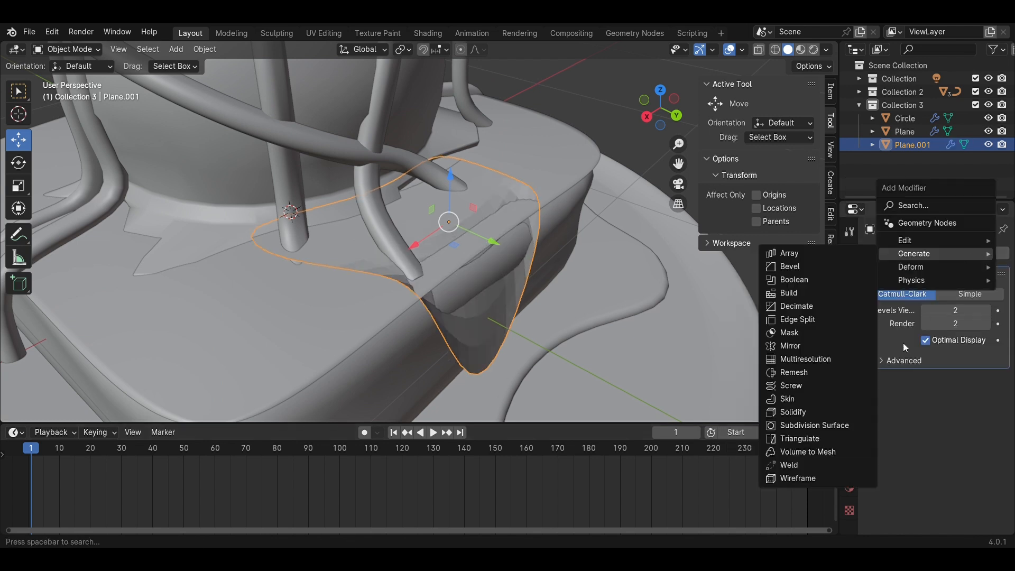
left_click(817, 412)
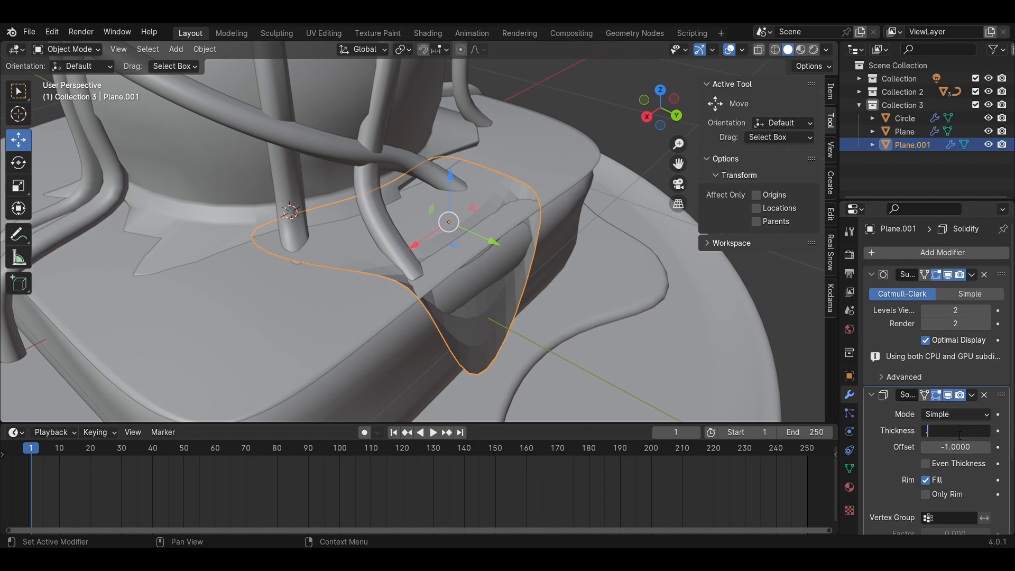
Step: Try repositioning individual drip vertices near the brownie's edge, and undo each move
middle_click_drag(499, 313, 396, 306)
key("Tab")
left_click_drag(446, 279, 458, 291)
left_click(294, 281)
left_click_drag(294, 281, 278, 290)
key("ctrl+z")
scroll(478, 264, "up", 1)
middle_click_drag(459, 241, 407, 249)
left_click_drag(405, 201, 405, 193)
key("ctrl+z")
middle_click_drag(289, 252, 370, 264)
left_click_drag(509, 249, 478, 254)
key("ctrl+z")
key("alt+z")
mouse_move(479, 265)
middle_mouse_down()
mouse_move(548, 321)
mouse_move(536, 363)
middle_mouse_up()
key("alt+z")
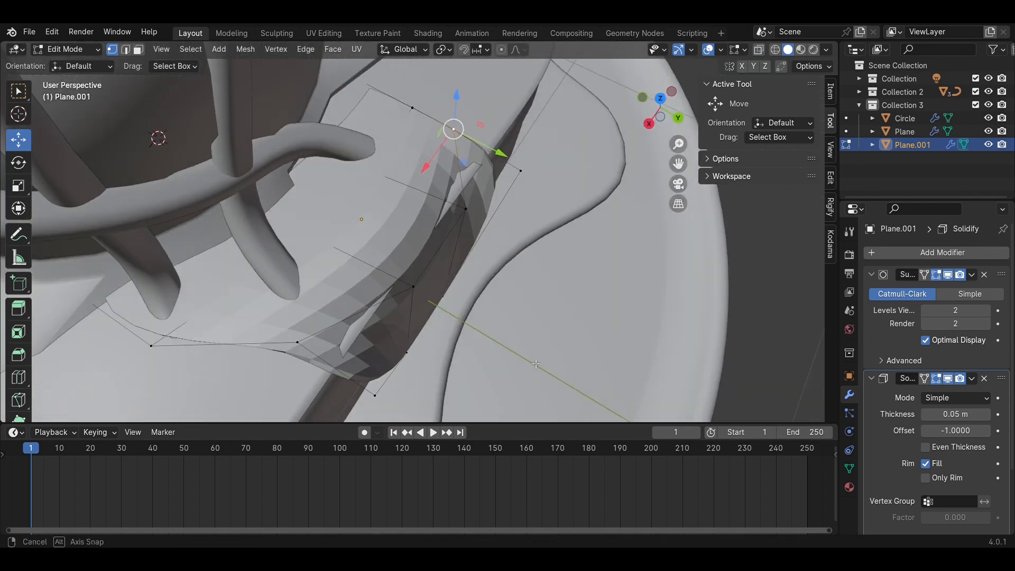
middle_click_drag(452, 321, 525, 211)
Step: Shade the drip smooth and save the file
key("Tab")
scroll(398, 274, "down", 4)
right_click(398, 273)
left_click(418, 280)
key("ctrl+s")
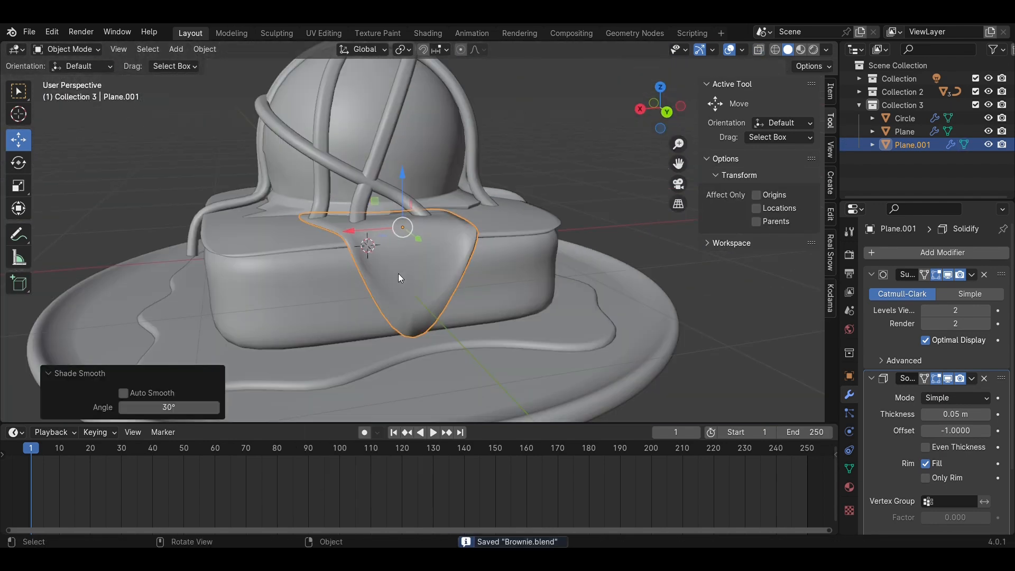
Step: Examine how the drip's inner edge meets the brownie's top, and save the file
scroll(407, 292, "up", 4)
middle_click_drag(407, 292, 677, 311)
key("Tab")
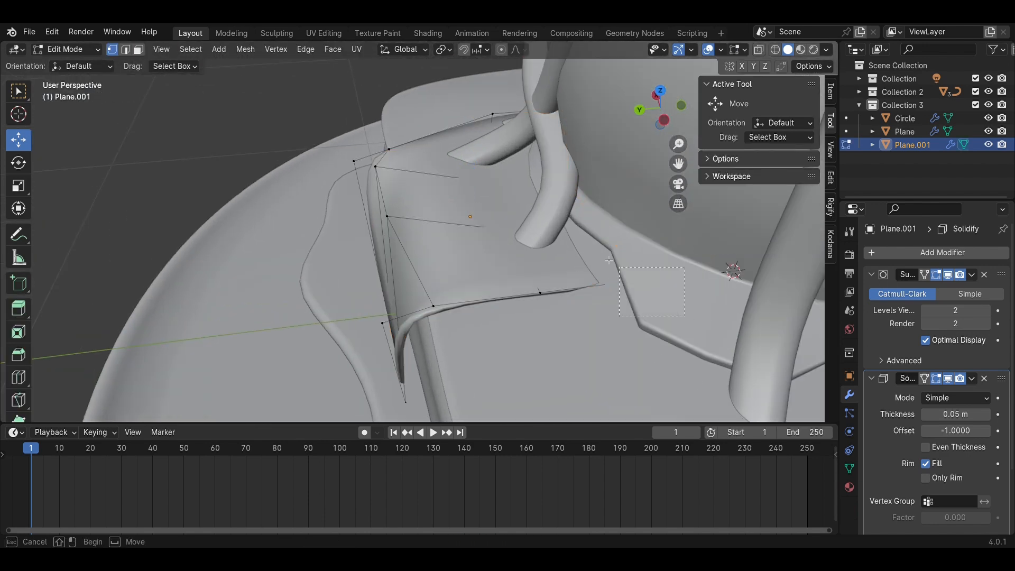
key("Escape")
key("Tab")
scroll(497, 266, "down", 3)
middle_click_drag(498, 266, 579, 223)
key("ctrl+s")
scroll(579, 224, "down", 4)
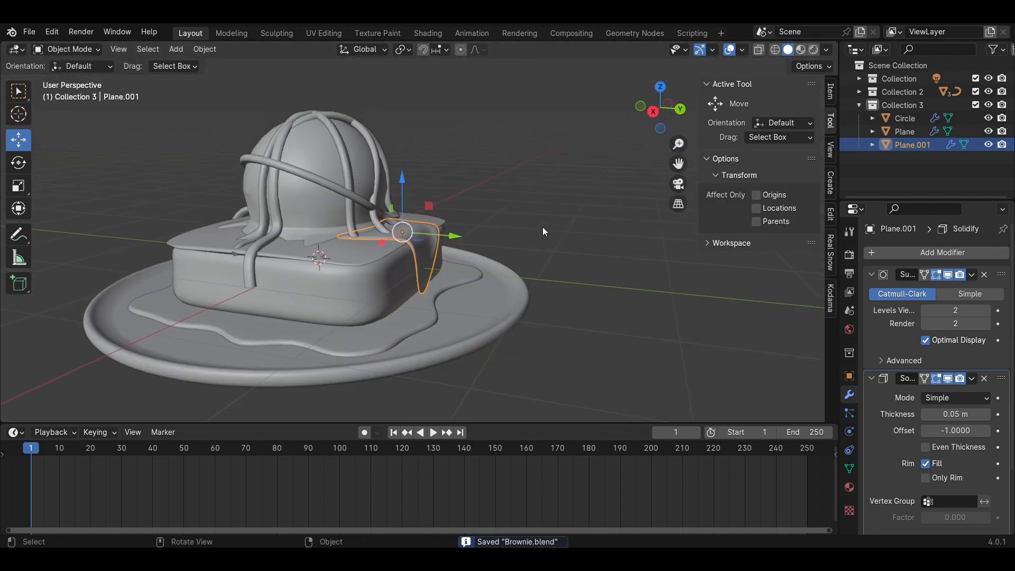
Step: Select the strand curve over the ice cream scoop and set its geometry extrude to 0.01 m
left_click(415, 210)
left_click(393, 197)
left_click(849, 450)
scroll(977, 442, "down", 3)
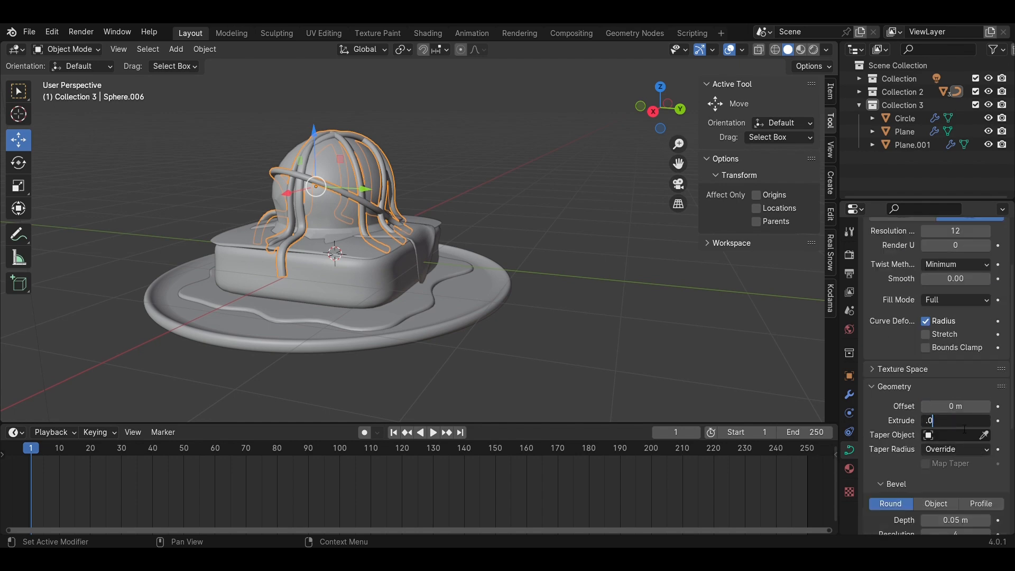
middle_click_drag(550, 154, 501, 245)
scroll(500, 245, "up", 2)
scroll(946, 380, "down", 6)
Step: Set the strand curve's bevel depth to 0.03 m and save the file
left_click(958, 362)
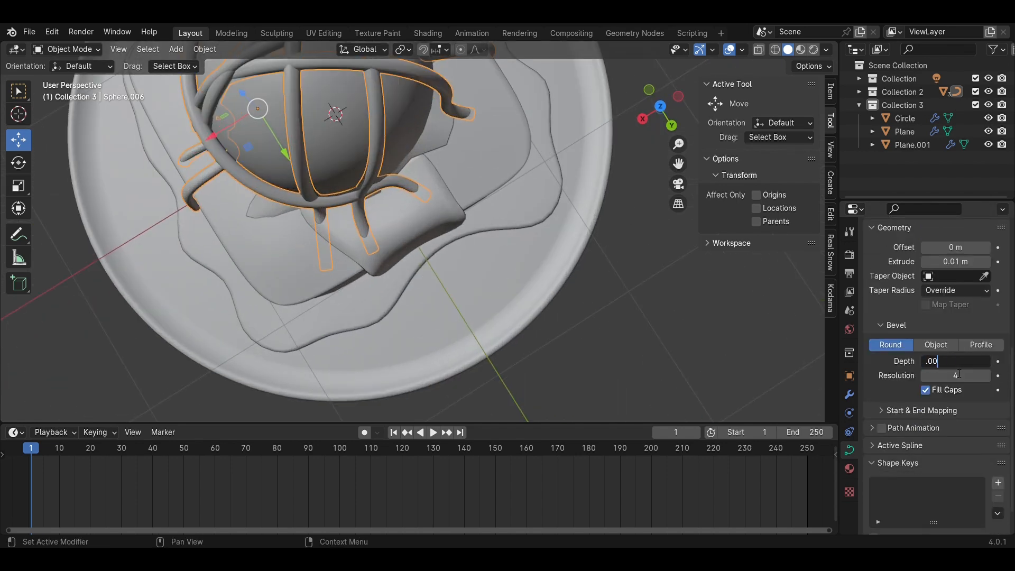
left_click(953, 365)
type("0.03")
key("Return")
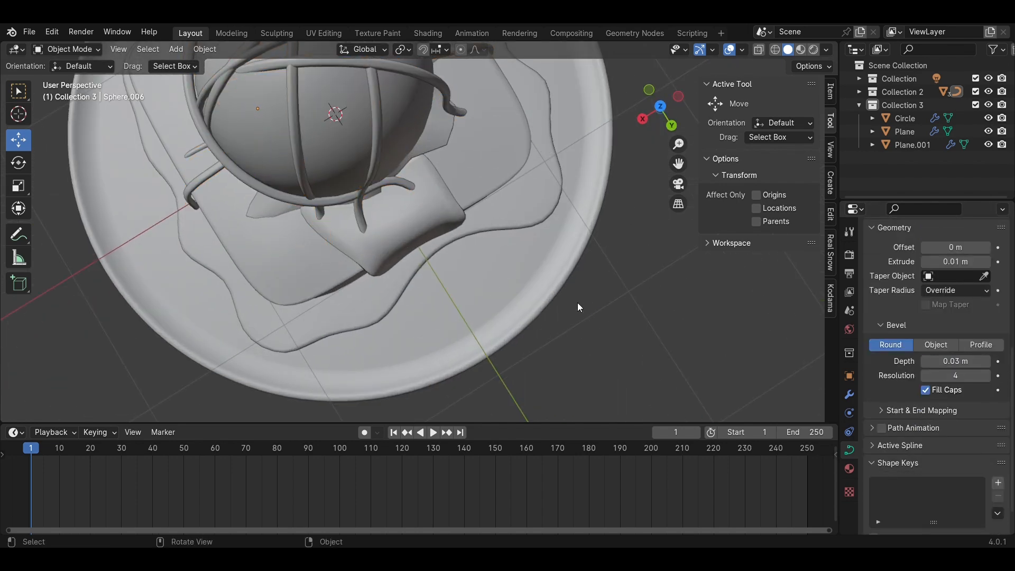
middle_click_drag(577, 302, 526, 217)
scroll(525, 217, "down", 3)
scroll(509, 255, "up", 2)
key("ctrl+s")
Step: Duplicate the drip and move the copy -1.2672 m along X
left_click(496, 252)
middle_click_drag(497, 253, 440, 187)
scroll(440, 187, "up", 4)
scroll(440, 187, "up", 2)
scroll(440, 187, "down", 3)
middle_click_drag(546, 201, 461, 271)
key("shift+d")
left_click(674, 372)
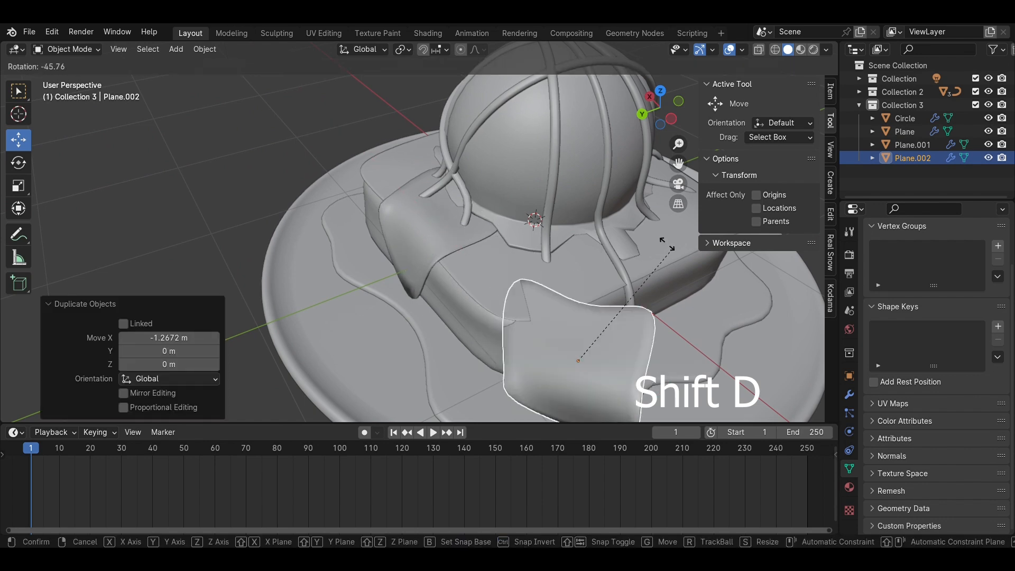
Step: Set the duplicated drip's rotation to 90° about Z, with X and Y at 0°
scroll(794, 166, "up", 1, "ctrl")
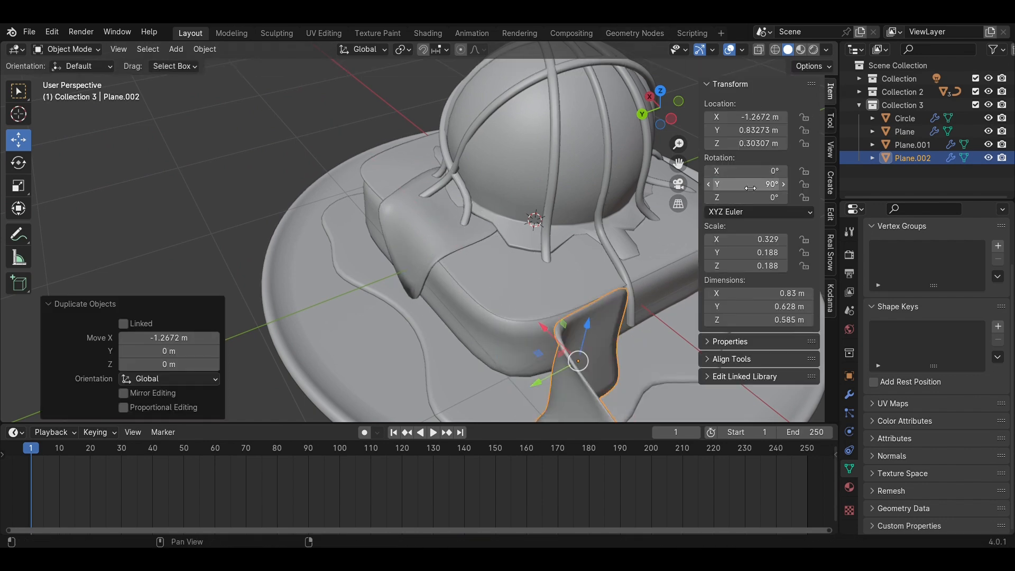
scroll(750, 188, "down", 1, "ctrl")
scroll(634, 109, "down", 3)
middle_click_drag(634, 109, 621, 151)
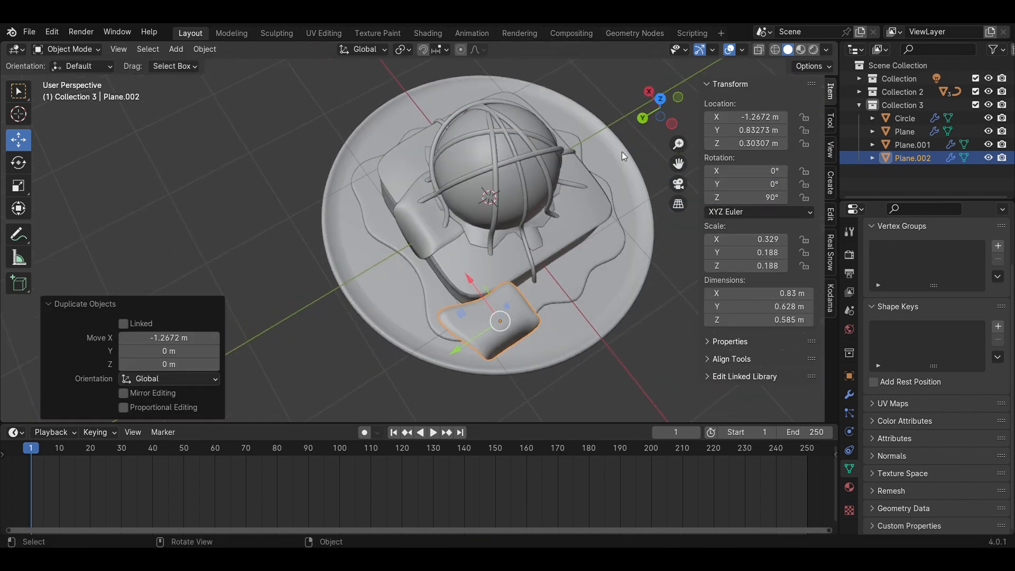
Step: Move the duplicated drip along Y and X to the brownie's adjacent side in top view
key("KP_7")
middle_click_drag(446, 321, 494, 247, "shift")
key("g")
key("y")
left_click(346, 242)
key("g")
key("x")
left_click(377, 242)
scroll(566, 225, "up", 3)
Step: Adjust the duplicated drip's X position so it hangs over the brownie's upper edge
middle_click_drag(379, 246, 584, 222)
key("g")
key("x")
middle_click_drag(412, 258, 441, 323)
left_click(515, 285)
key("Tab")
scroll(529, 297, "up", 3)
key("Tab")
key("g")
key("x")
left_click(538, 298)
Step: Edit the duplicated drip's mesh and pull an end vertex about -0.5 m along Y to widen it
key("Tab")
left_click_drag(273, 303, 230, 363)
left_click(342, 304)
left_click(512, 245)
left_click_drag(490, 259, 579, 211)
middle_click_drag(550, 253, 545, 121, "shift")
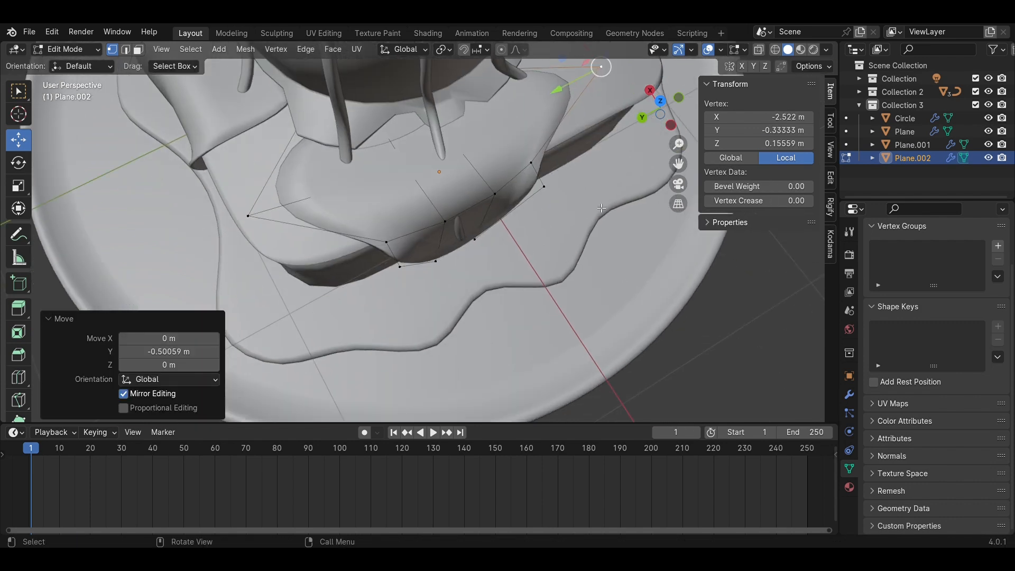
Step: Reposition the duplicated drip's side and lower-edge vertices to give it an irregular outline
middle_click_drag(544, 211, 516, 154)
left_click(534, 212)
left_click(543, 200)
left_click_drag(496, 195, 565, 206)
left_click_drag(404, 299, 499, 341)
left_click_drag(457, 277, 458, 208)
Step: Extrude the drip's middle lower edge about 0.41 m down along Z
scroll(492, 214, "up", 2)
left_click(608, 218)
key("e")
key("z")
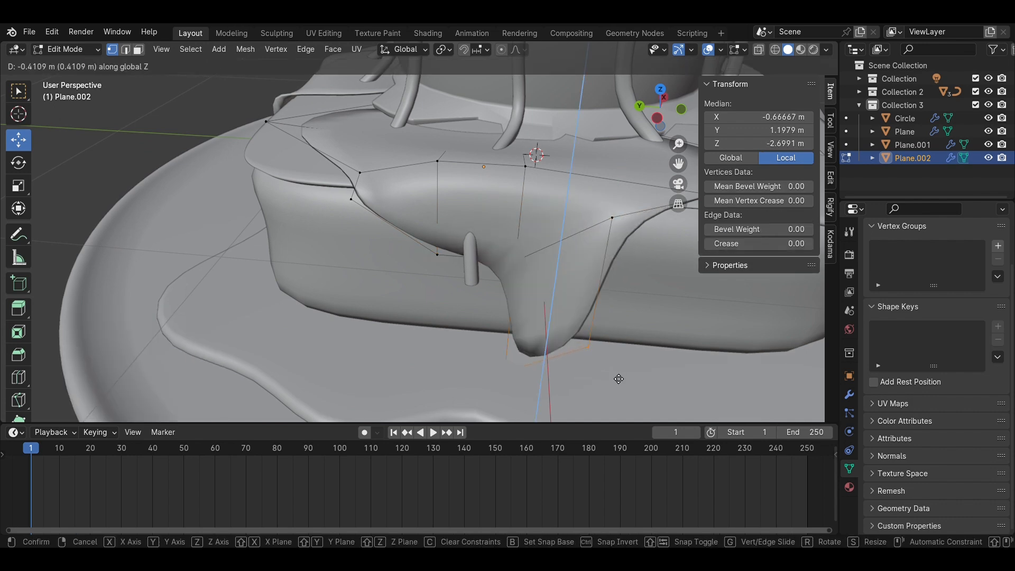
left_click(618, 378)
Step: Select two vertices on the drip's lower edge and lower them along Z
middle_click_drag(618, 375, 671, 343)
left_click(503, 244)
left_click(449, 245, "shift")
key("g")
key("z")
left_click(494, 293)
Step: Add a loop cut across the lower part of the drip
middle_click_drag(495, 293, 528, 330)
left_click(459, 149)
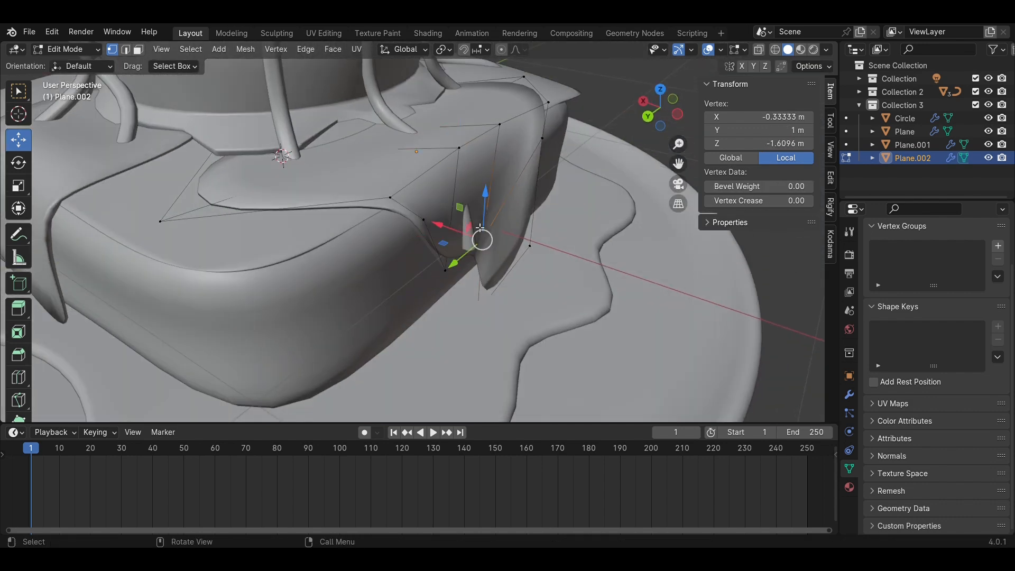
left_click(437, 240)
key("ctrl+z")
mouse_move(465, 248)
middle_mouse_down()
mouse_move(433, 219)
mouse_move(453, 233)
middle_mouse_up()
key("ctrl+r")
left_click(436, 232)
left_click(428, 214)
Step: Move two vertices beside the drip's extruded tip along X and leave Edit Mode
left_click(454, 235)
left_click(450, 235, "shift")
key("g")
key("x")
left_click(491, 259)
key("Tab")
Step: Move the whole drip about 0.057 m along X against the brownie's side
left_click(552, 301)
middle_click_drag(550, 296, 451, 189)
left_click(433, 230)
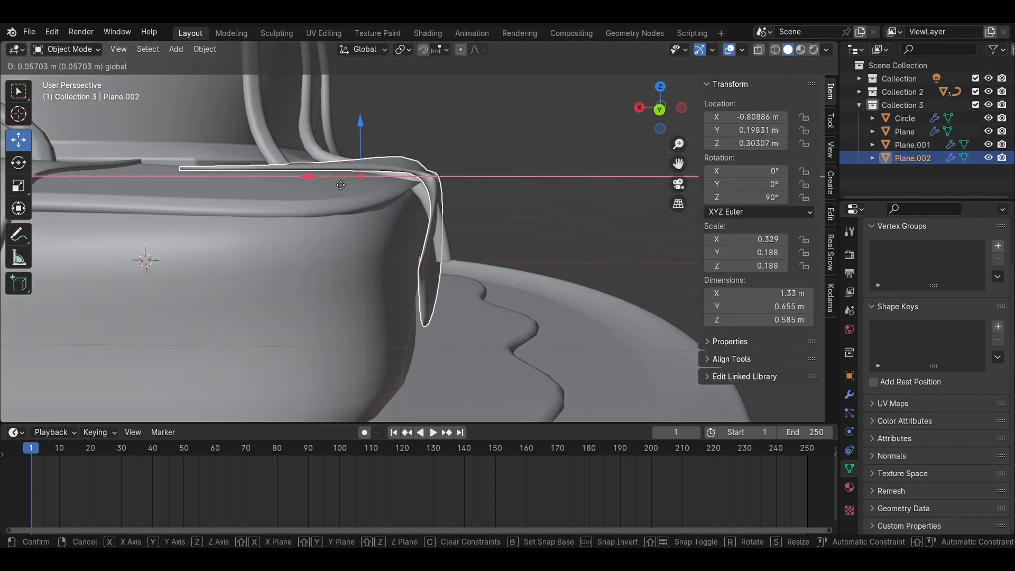
left_click(340, 185)
middle_click_drag(341, 185, 265, 233)
left_click(476, 233)
Step: Box-select the vertices near the drip's lower tip and shift them closer to the brownie
key("Tab")
left_click_drag(455, 237, 498, 268)
key("g")
key("Tab")
middle_click_drag(469, 272, 469, 251)
left_click(531, 259)
Step: Using X-ray, move a lower side vertex of the drip about -0.044 m along Y and outward along X
key("Tab")
key("alt+z")
left_click_drag(519, 277, 550, 297)
left_click_drag(478, 291, 503, 291)
middle_click_drag(459, 256, 536, 281)
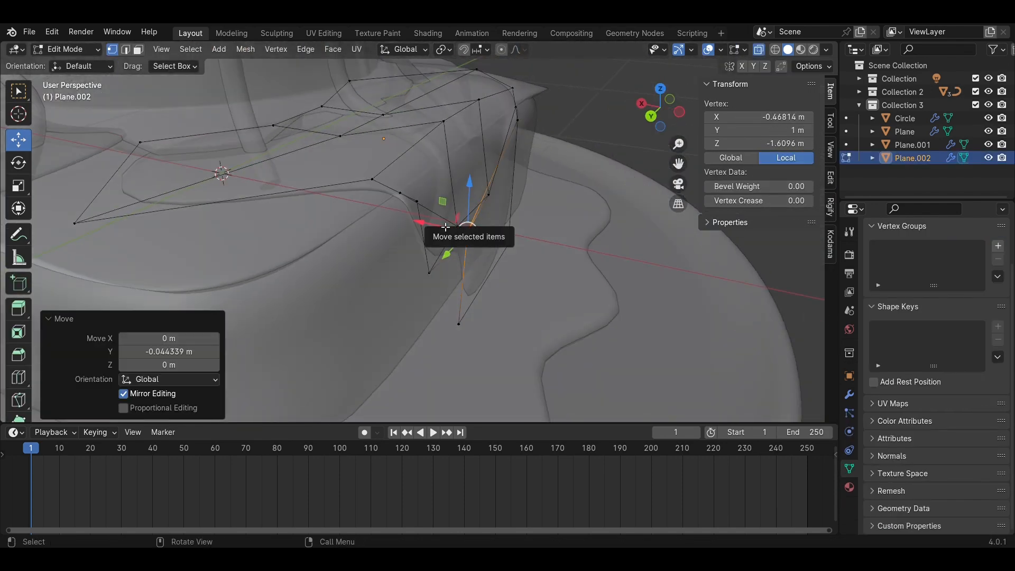
left_click_drag(446, 227, 465, 232)
key("alt+z")
middle_click_drag(577, 270, 671, 214)
left_click_drag(515, 321, 487, 326)
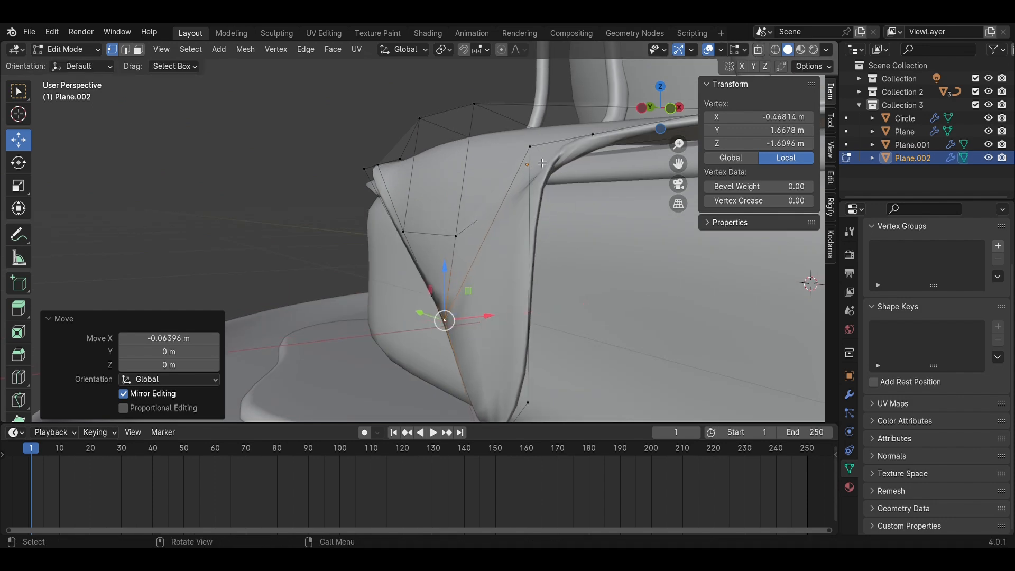
Step: Reposition the drip's upper side-edge vertices, one by about 0.044 m along X, and save the file
middle_click_drag(578, 155, 552, 203)
left_click(465, 130)
left_click(503, 141)
left_click_drag(515, 127, 573, 138)
middle_click_drag(454, 180, 519, 206)
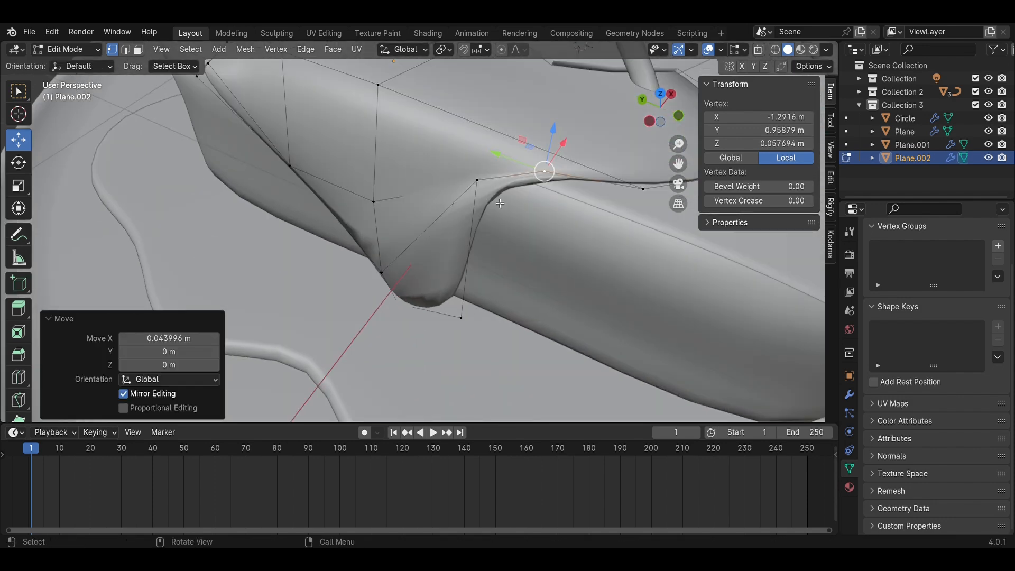
left_click(478, 182)
left_click_drag(450, 170, 517, 218)
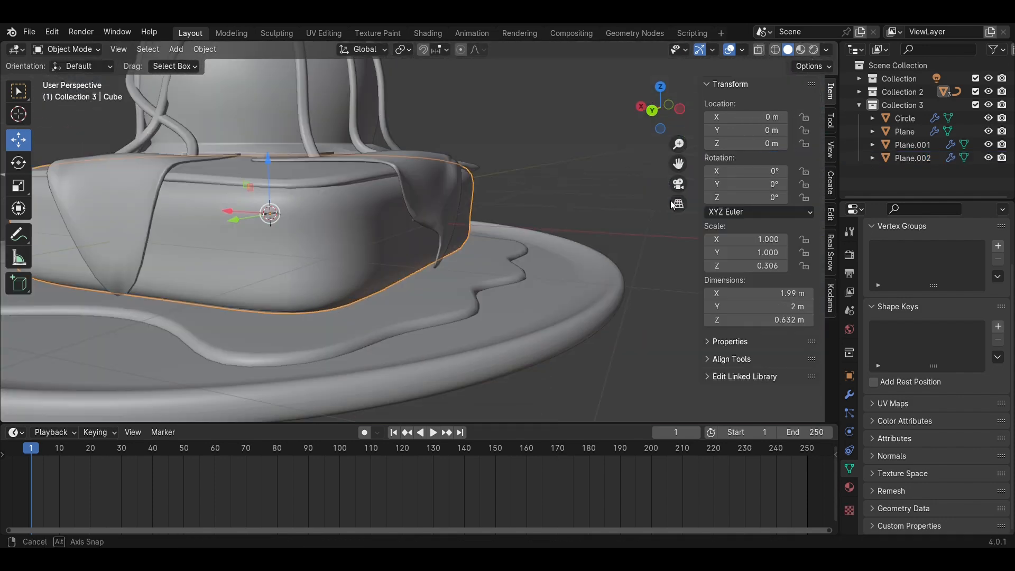
left_click(913, 157)
key("ctrl+s")
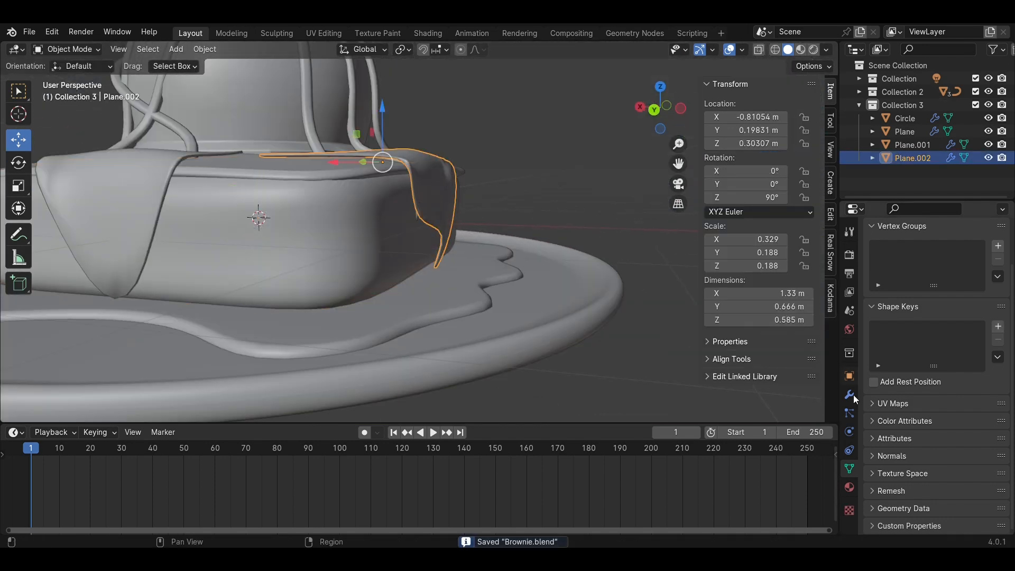
Step: Set the drip's Solidify thickness to 0.08 m and its Bevel segments to 10
left_click(848, 394)
double_click(955, 413)
key("BackSpace")
left_click(900, 252)
left_click(714, 327)
scroll(957, 456, "down", 8)
left_click_drag(975, 468, 989, 468)
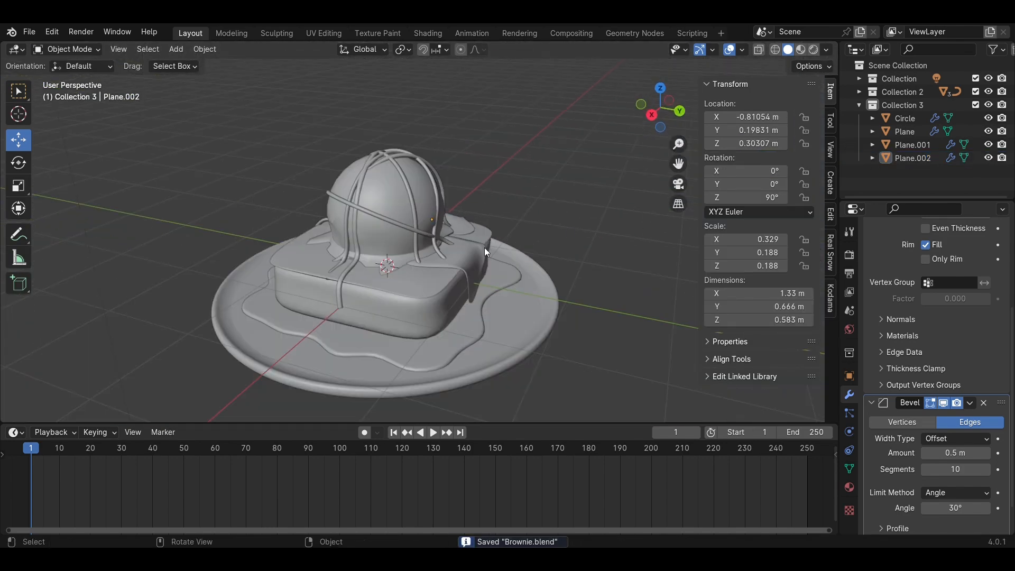
Step: Duplicate the reshaped drip in place and change the copy's Z rotation to face the brownie's next side
middle_click_drag(484, 251, 412, 291)
scroll(449, 264, "up", 3)
middle_click_drag(597, 296, 419, 245)
key("shift+d")
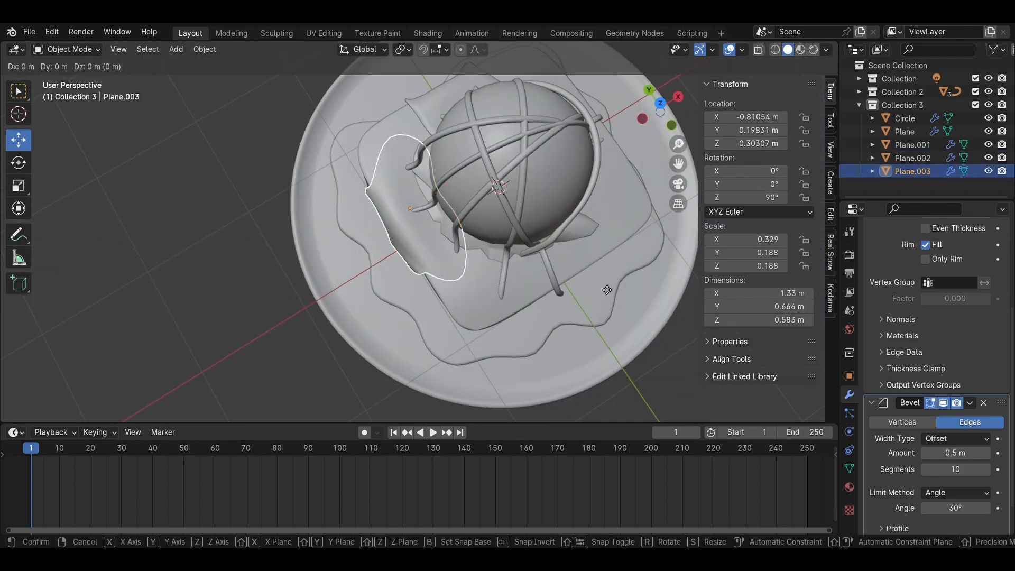
left_click(794, 384)
left_click(761, 197)
type("18")
Step: Move the new drip copy onto the brownie's next side so it hangs over the edge
left_click_drag(551, 333, 607, 297)
left_click_drag(533, 280, 509, 239)
middle_click_drag(557, 312, 603, 199)
scroll(528, 175, "up", 5)
left_click_drag(483, 276, 469, 276)
mouse_move(571, 174)
middle_mouse_down()
mouse_move(505, 233)
mouse_move(544, 243)
middle_mouse_up()
Step: Edit the new drip with X-ray enabled and move its inner corner vertex, then return to solid display
key("Tab")
key("shift+z")
left_click(788, 50)
left_click(759, 50)
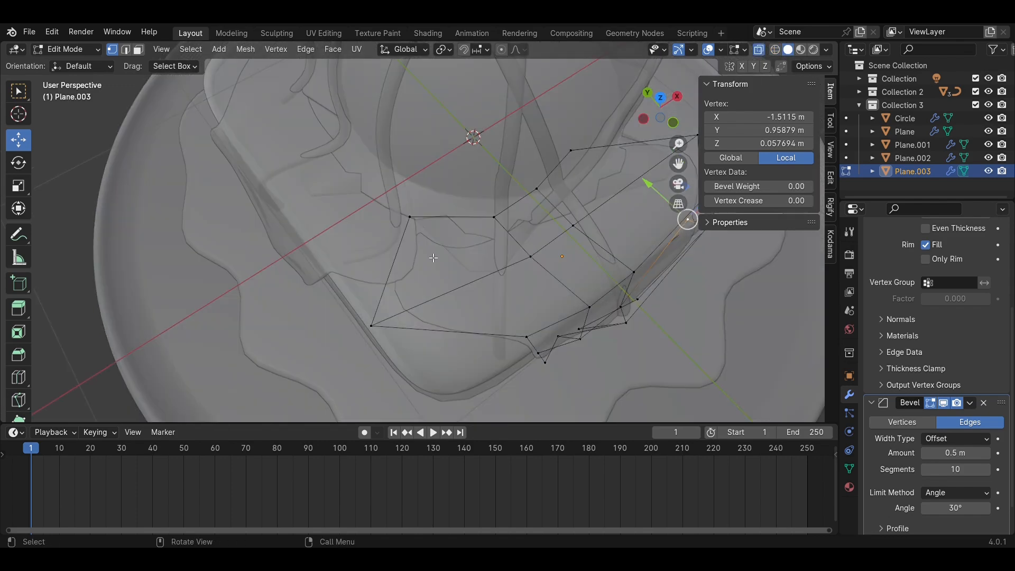
left_click_drag(381, 195, 454, 280)
middle_click_drag(475, 275, 534, 180)
left_click_drag(409, 229, 409, 218)
key("Tab")
left_click(759, 49)
Step: Reposition the vertices along the new drip's lower edge and around its tip to fit the brownie's side
middle_click_drag(586, 174, 507, 180)
key("Tab")
left_click(564, 284)
left_click_drag(586, 289, 590, 289)
middle_click_drag(486, 301, 537, 333)
left_click_drag(530, 339, 527, 344)
middle_click_drag(526, 344, 614, 277, "shift")
left_click(466, 262)
left_click_drag(491, 256, 479, 263)
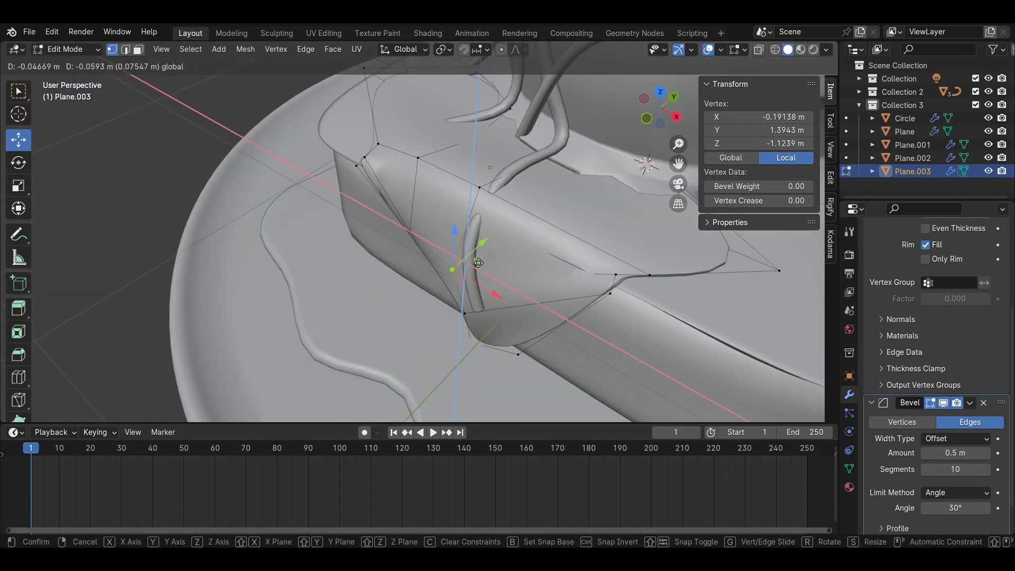
Step: Move further vertices on the new drip's side edge and leave Edit Mode
middle_click_drag(388, 236, 473, 204)
left_click(304, 248)
left_click_drag(303, 194, 301, 239)
left_click_drag(288, 280, 286, 280)
key("Tab")
Step: Move the end control points of the strand poking through the new drip and save the file
left_click_drag(442, 220, 485, 315)
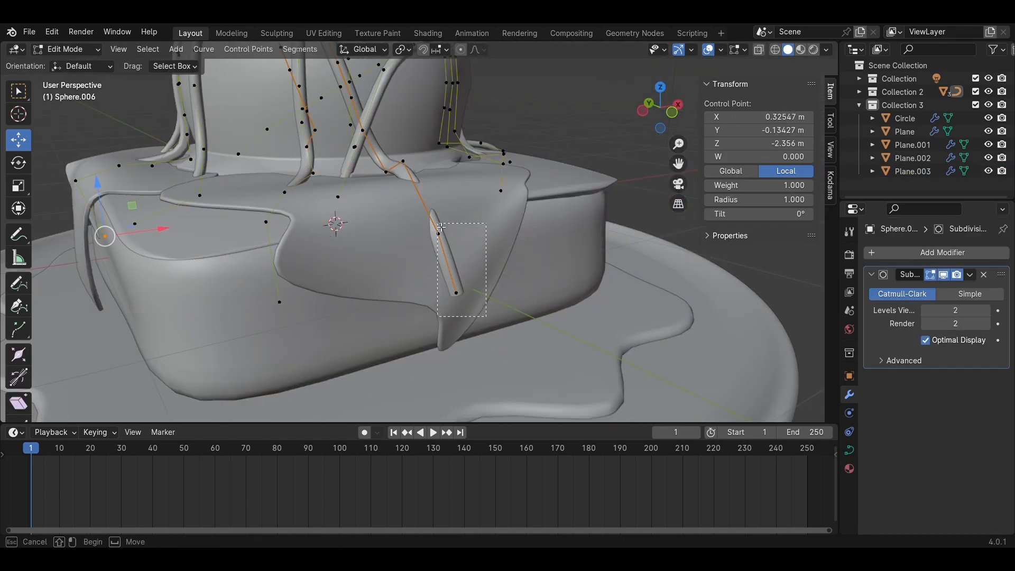
middle_click_drag(484, 315, 391, 296)
left_click_drag(353, 264, 365, 270)
key("Tab")
key("ctrl+s")
Step: Edit the new drip's mesh again and pull its upper and lower side vertices against the brownie
middle_click_drag(613, 243, 528, 253)
key("alt+z")
scroll(507, 233, "up", 3)
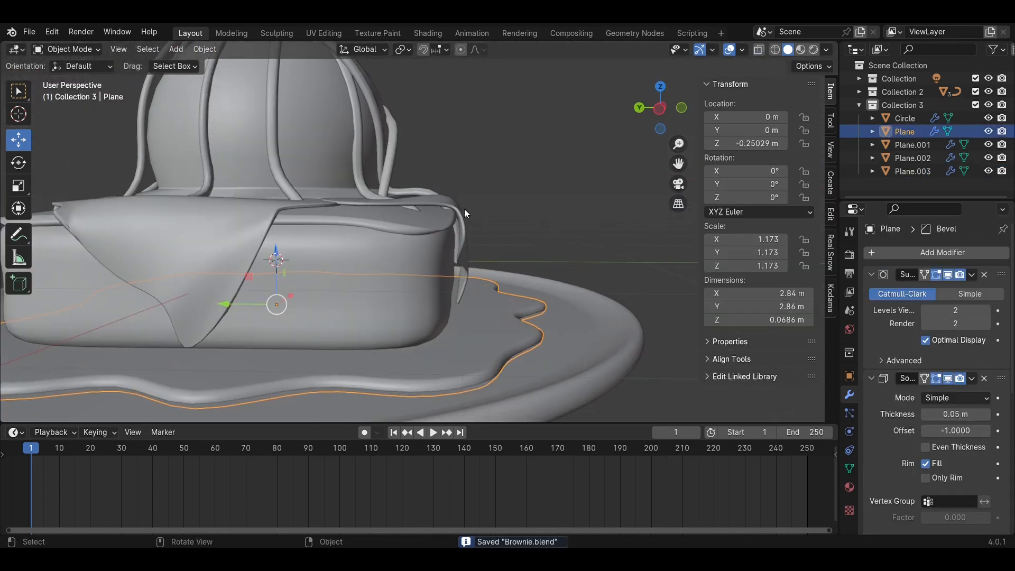
left_click(449, 222)
key("Tab")
middle_click_drag(460, 211, 397, 234)
middle_click_drag(566, 235, 598, 170)
left_click_drag(488, 157, 487, 171)
left_click(501, 251)
left_click_drag(448, 252, 439, 253)
Step: Adjust two more vertices on the new drip's opposite edge and save the file
middle_click_drag(491, 211, 348, 214)
left_click(385, 179)
left_click_drag(384, 125, 385, 129)
middle_click_drag(391, 174, 415, 200)
left_click(426, 273)
left_click_drag(426, 272, 422, 273)
middle_click_drag(441, 281, 518, 311)
key("Tab")
scroll(518, 310, "down", 4)
key("ctrl+s")
Step: Adjust the upper edge vertices of the drip on the brownie's front side, leave Edit Mode and save the file
key("Tab")
scroll(518, 310, "up", 4)
middle_click_drag(508, 253, 473, 206)
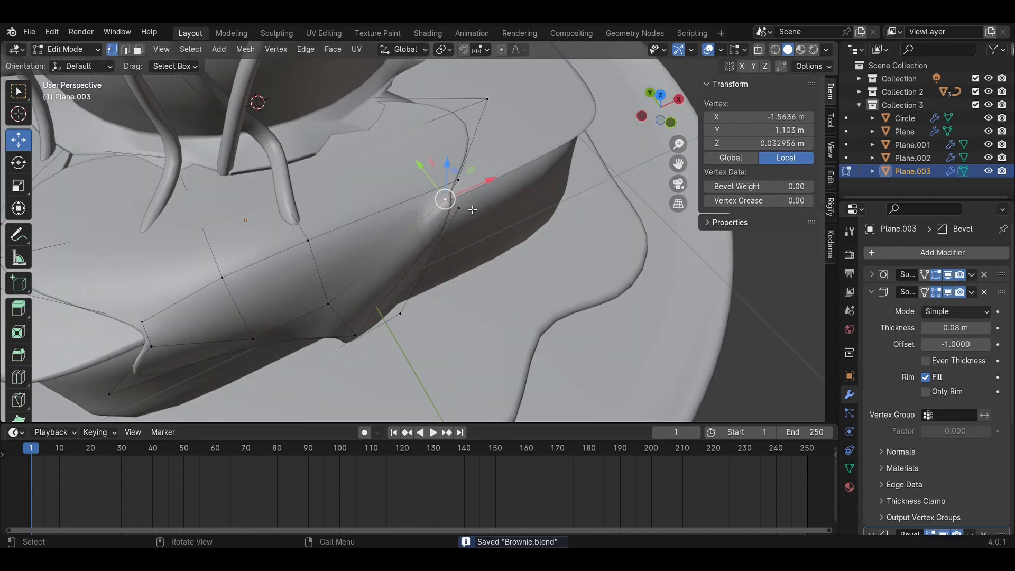
left_click_drag(561, 201, 563, 200)
left_click(448, 191)
left_click_drag(487, 168, 480, 170)
key("Tab")
middle_click_drag(480, 211, 468, 201)
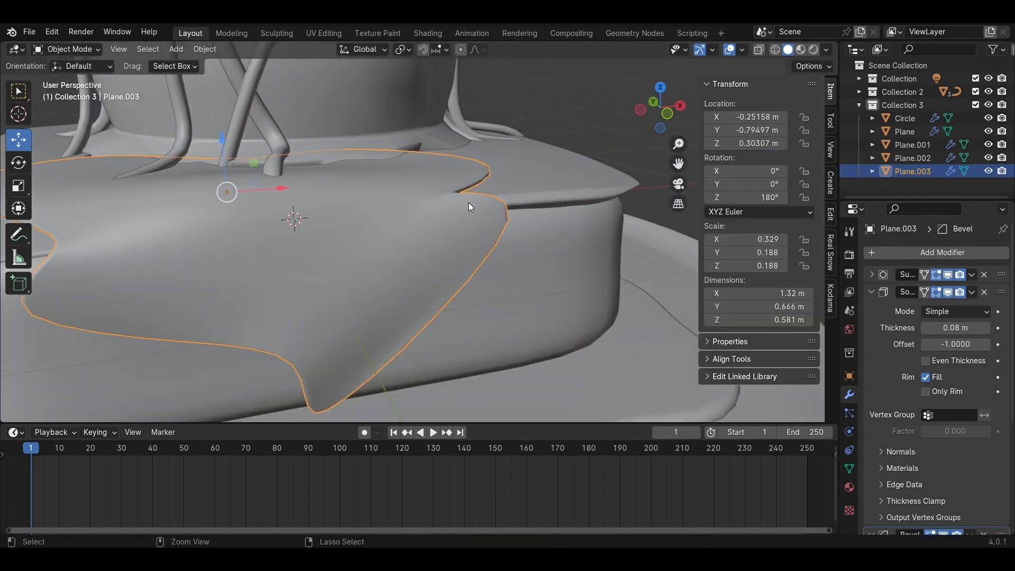
scroll(508, 253, "down", 5)
key("ctrl+s")
Step: Duplicate the back-side drip, rotate it to 270° on Z, widen it and place it on the brownie's bare +X side
left_click(540, 299)
middle_click_drag(540, 299, 595, 349)
left_click(659, 105)
scroll(387, 160, "up", 3)
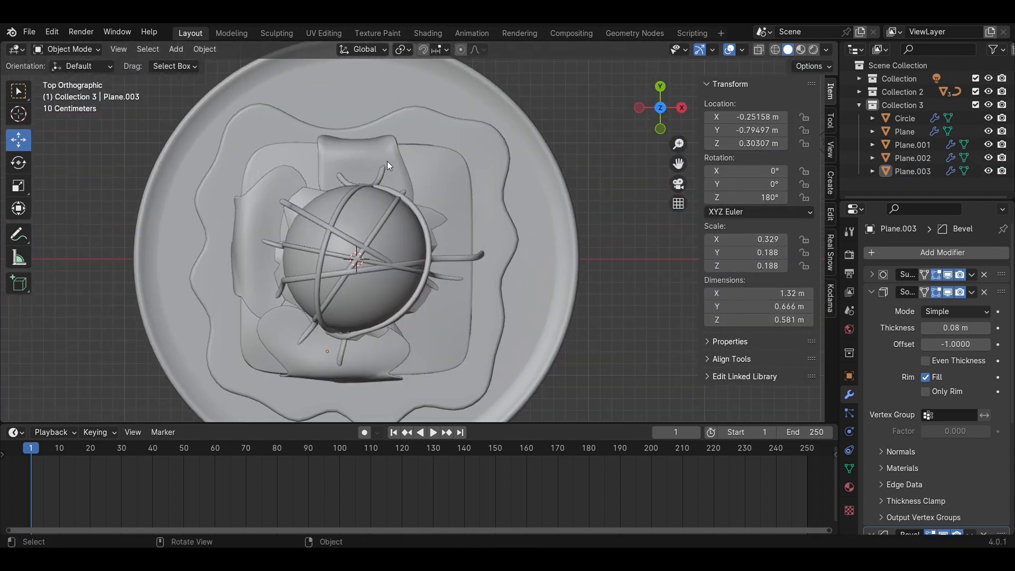
left_click(386, 161)
key("shift+d")
key("x")
left_click(538, 205)
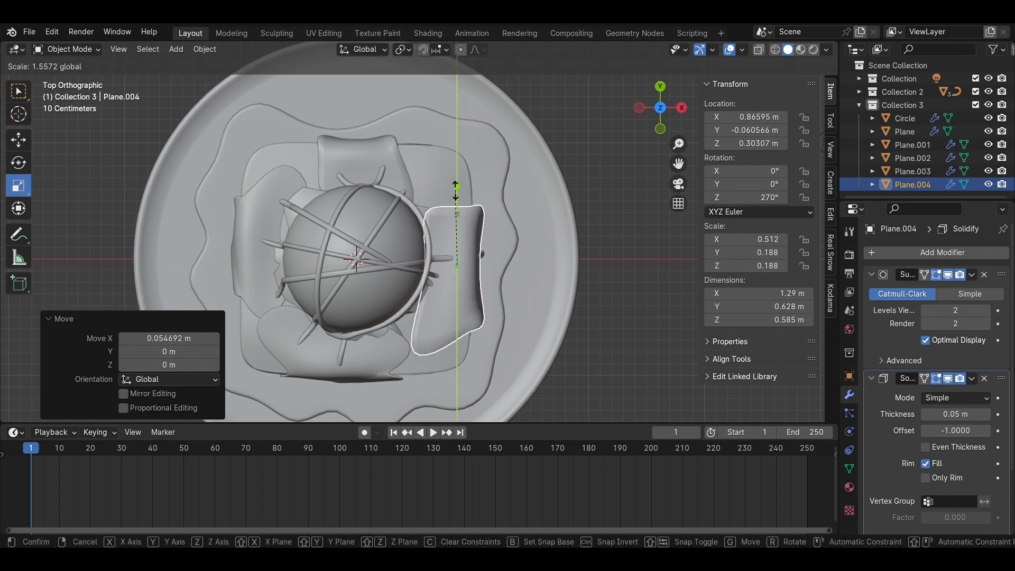
left_click(661, 128)
scroll(587, 196, "up", 6)
left_click_drag(579, 200, 563, 201)
Step: Edit the duplicated drip's mesh and lower its upper vertices onto the brownie's top edge
key("Tab")
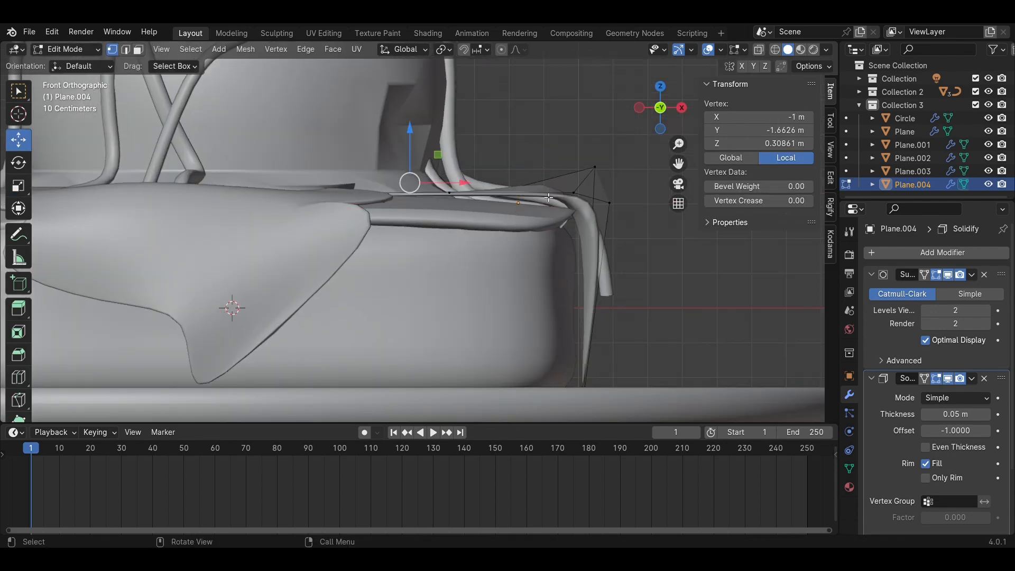
middle_click_drag(544, 242, 458, 285)
scroll(458, 284, "down", 3)
left_click(443, 246)
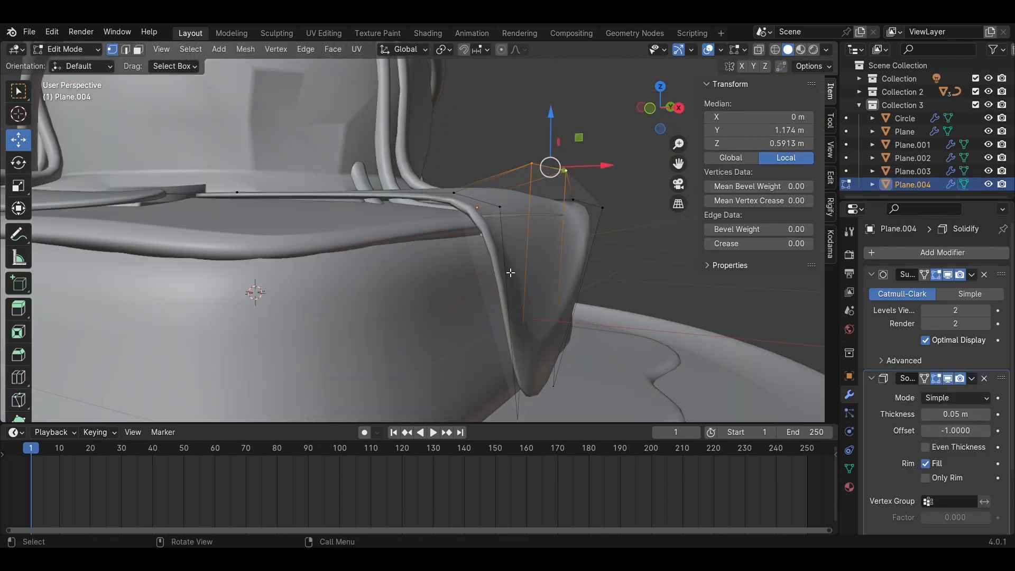
left_click(550, 193)
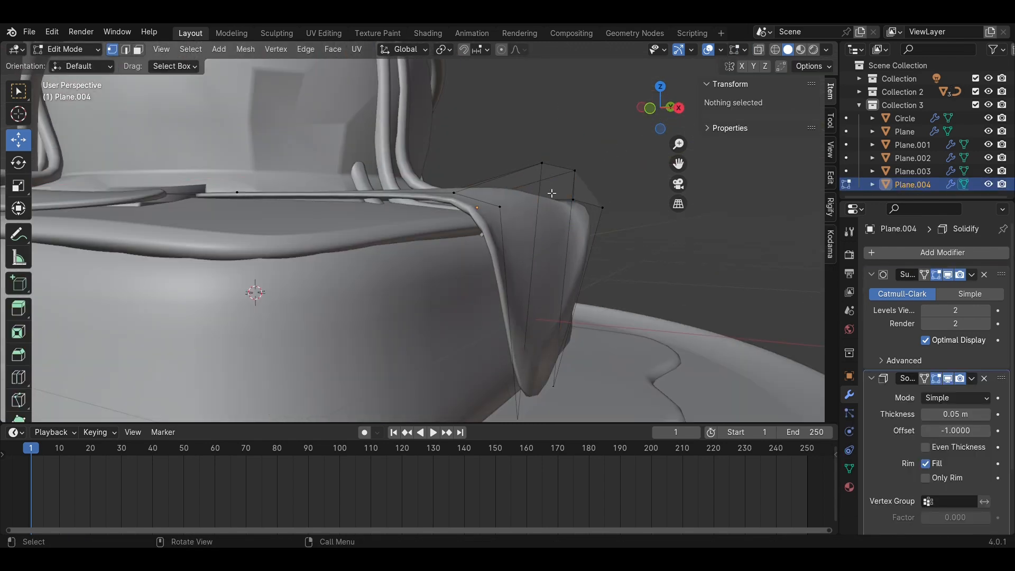
left_click(453, 193)
left_click_drag(438, 158, 438, 168)
left_click_drag(486, 212, 459, 216)
Step: Move the duplicated drip's side and outer-edge vertices to fit against the brownie's side
middle_click_drag(512, 260, 449, 301)
left_click(321, 342)
left_click_drag(364, 341, 382, 335)
left_click(369, 245)
left_click_drag(370, 201, 368, 237)
left_click_drag(388, 307, 400, 321)
Step: Refine the duplicated drip with loop cuts near both side edges, adjust its edge vertices and save the file
scroll(423, 317, "down", 4)
key("Tab")
middle_click_drag(484, 343, 421, 330)
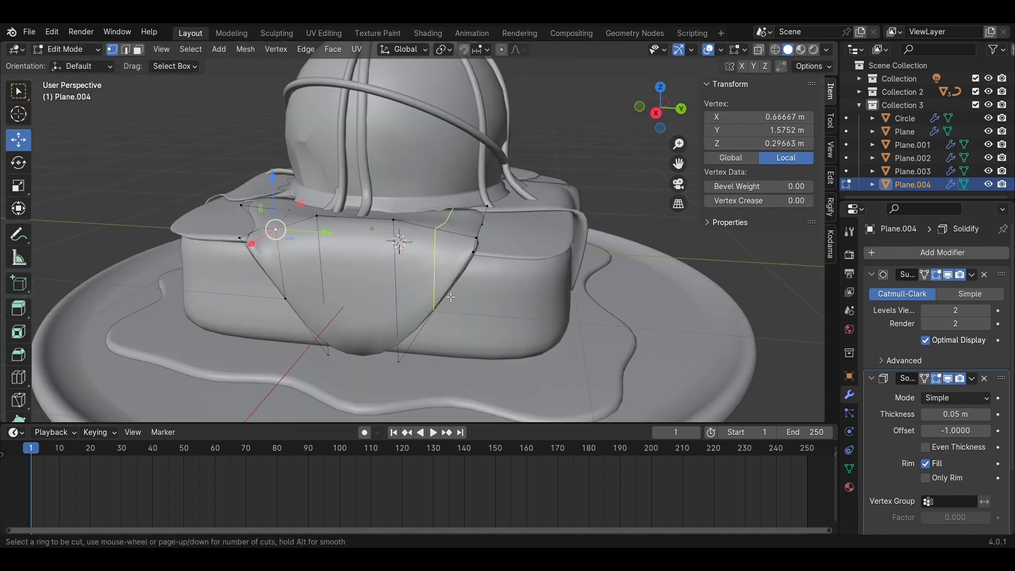
left_click_drag(521, 353, 533, 355)
left_click_drag(482, 299, 489, 313)
middle_click_drag(564, 327, 406, 264)
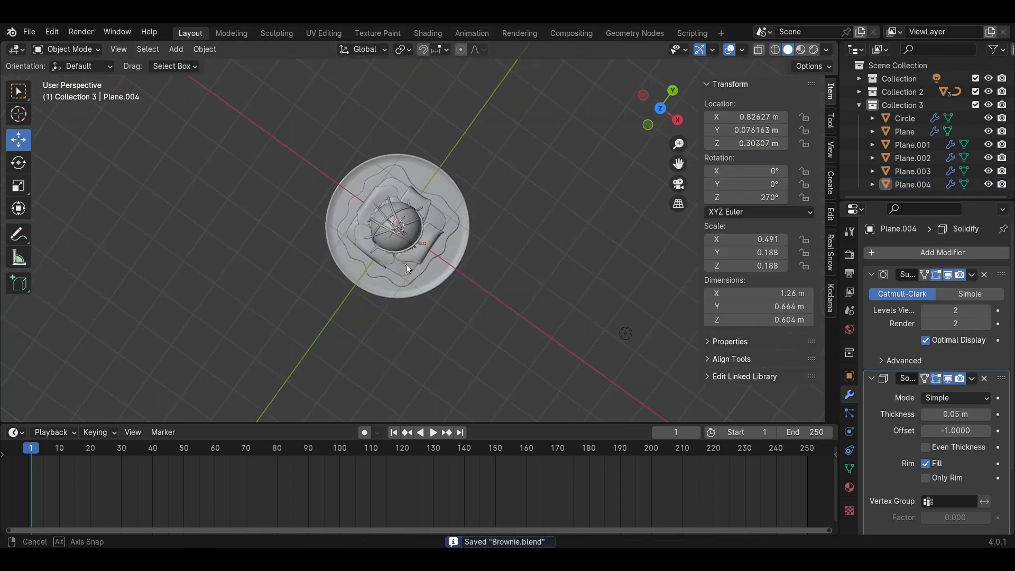
Step: Set the sauce puddle's Solidify thickness to 0.03 m and lower the puddle about 0.026 m along Z
scroll(439, 202, "up", 4)
left_click(505, 181)
middle_click_drag(585, 257, 487, 104)
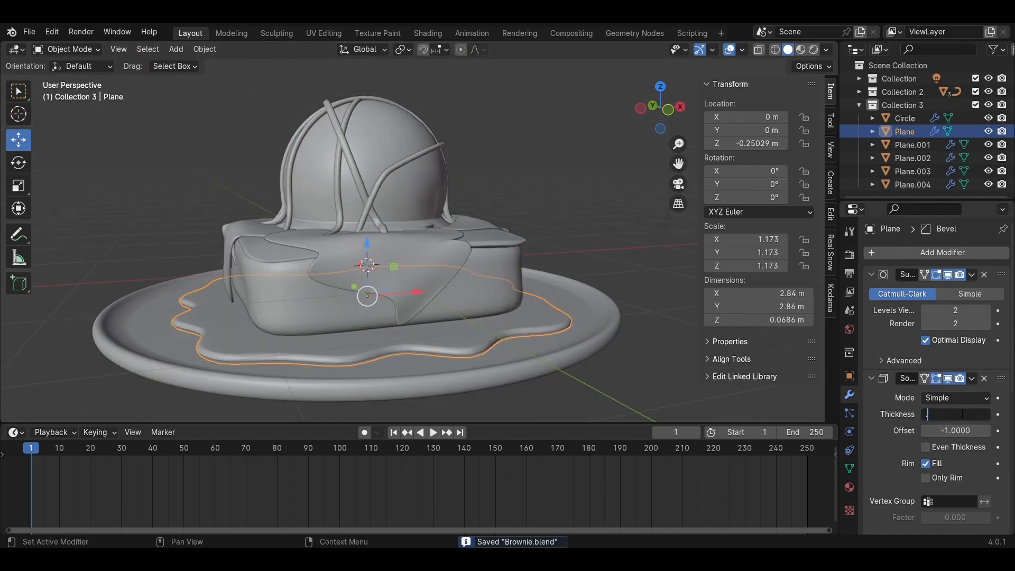
key("Return")
key("g")
key("z")
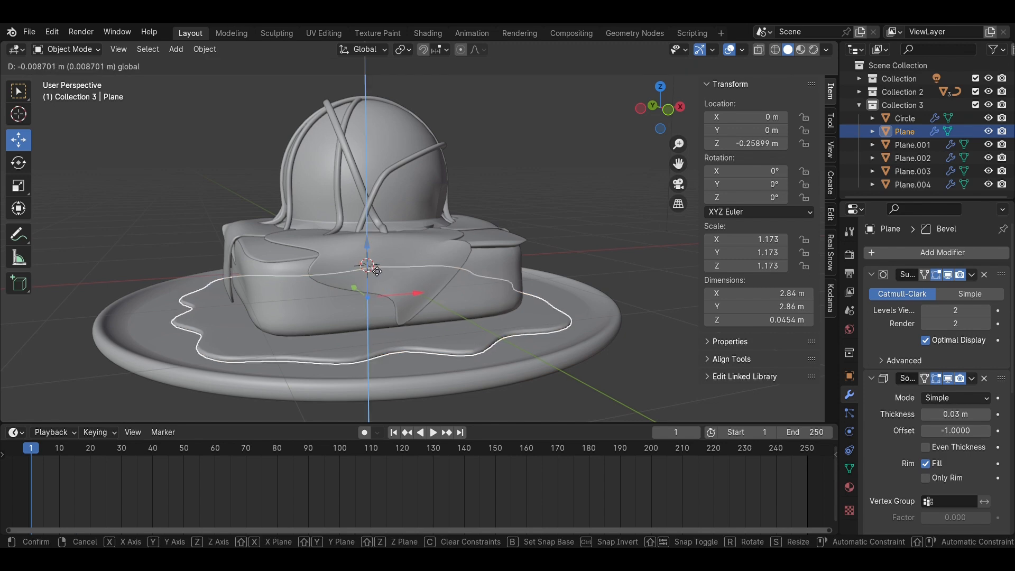
left_click(374, 273)
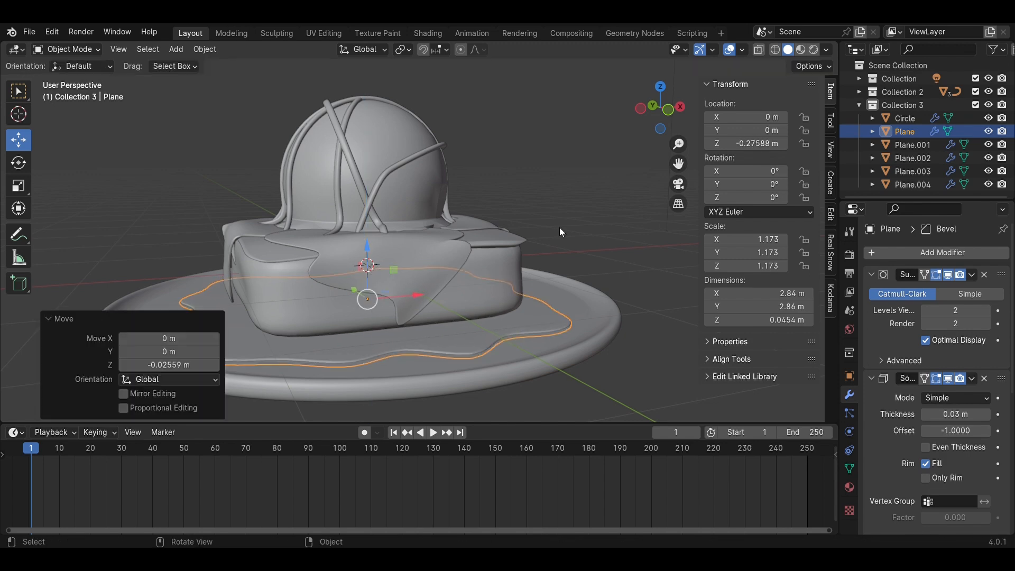
left_click(597, 234)
middle_click_drag(648, 246, 544, 291)
scroll(547, 285, "down", 3)
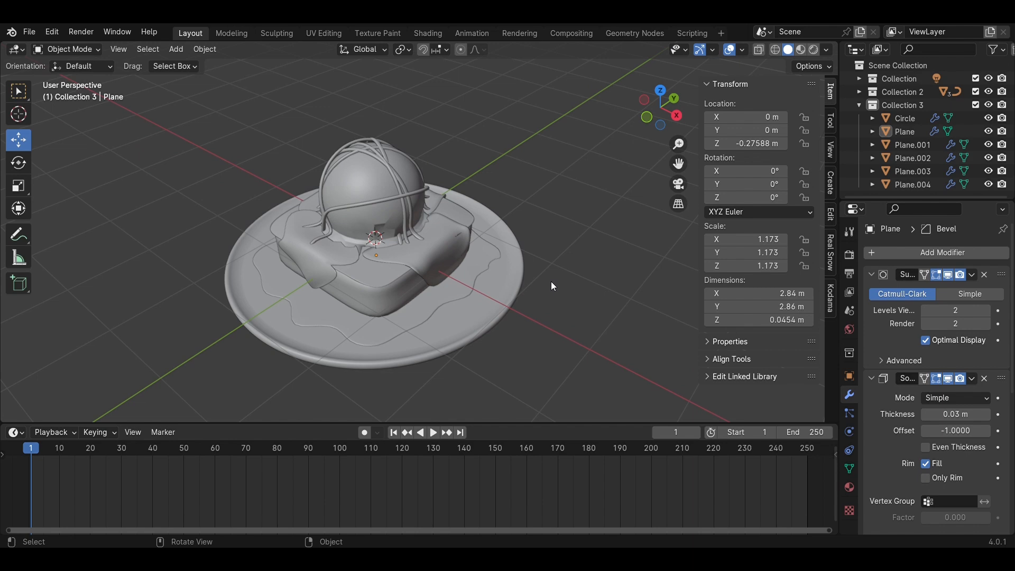
scroll(551, 281, "up", 6)
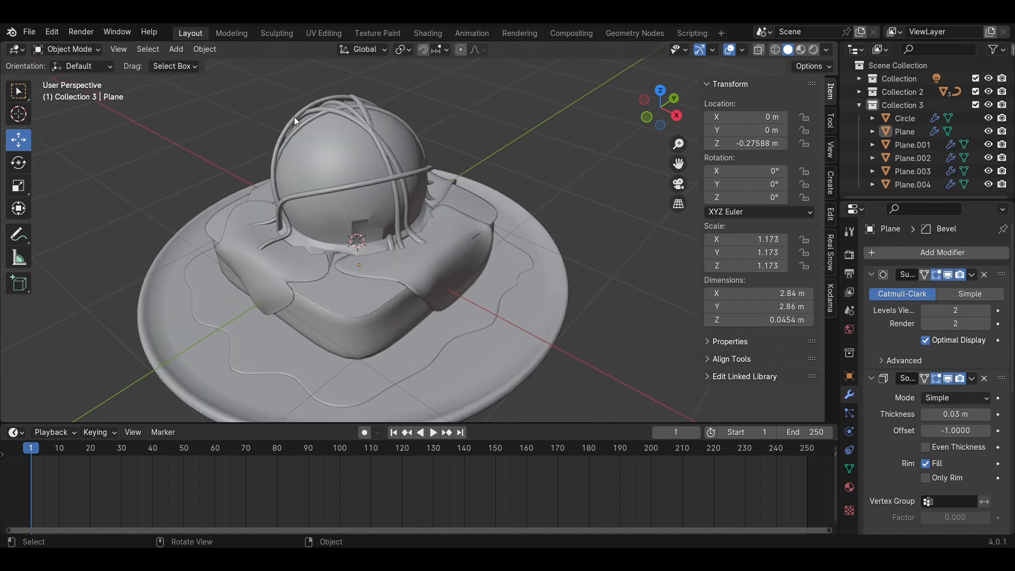
middle_click_drag(439, 283, 625, 292)
key("Tab")
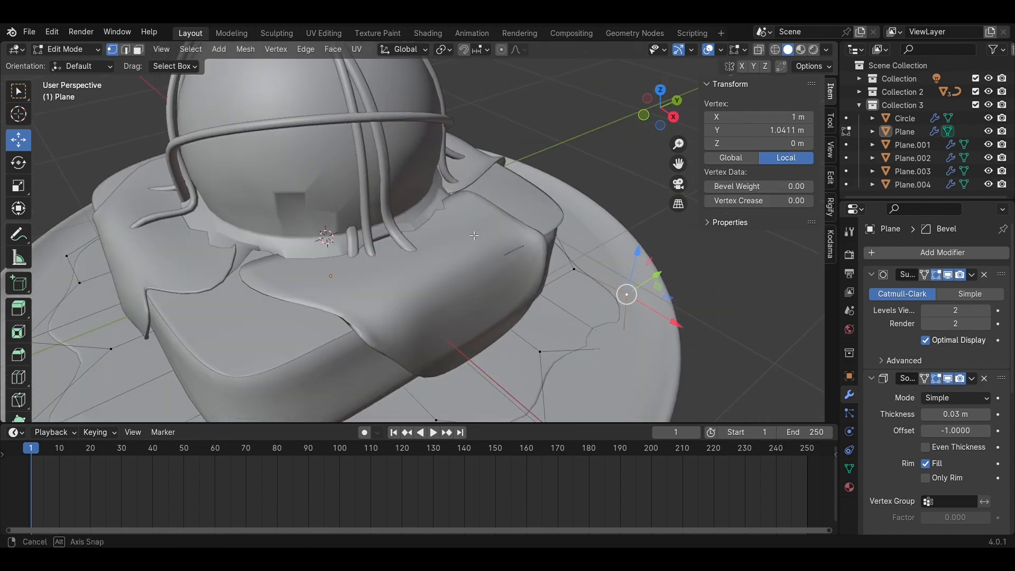
key("Tab")
left_click(366, 233)
key("Tab")
scroll(482, 231, "down", 3)
key("Tab")
Step: Edit the +X side drip's mesh and select its inner top face beside the scoop, using X-ray view and face selection
left_click(455, 241)
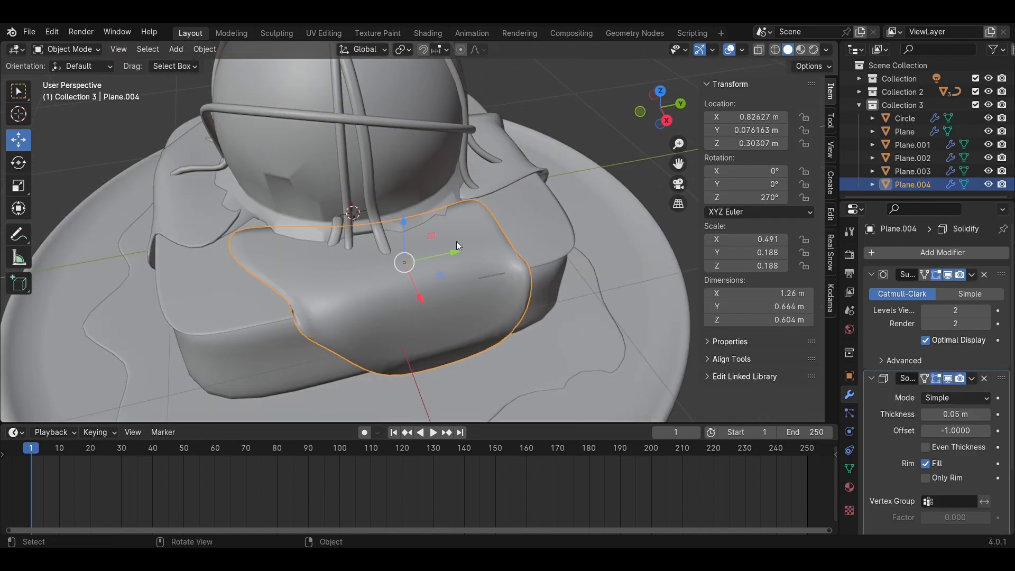
key("Tab")
scroll(441, 236, "up", 4)
left_click_drag(270, 201, 270, 200)
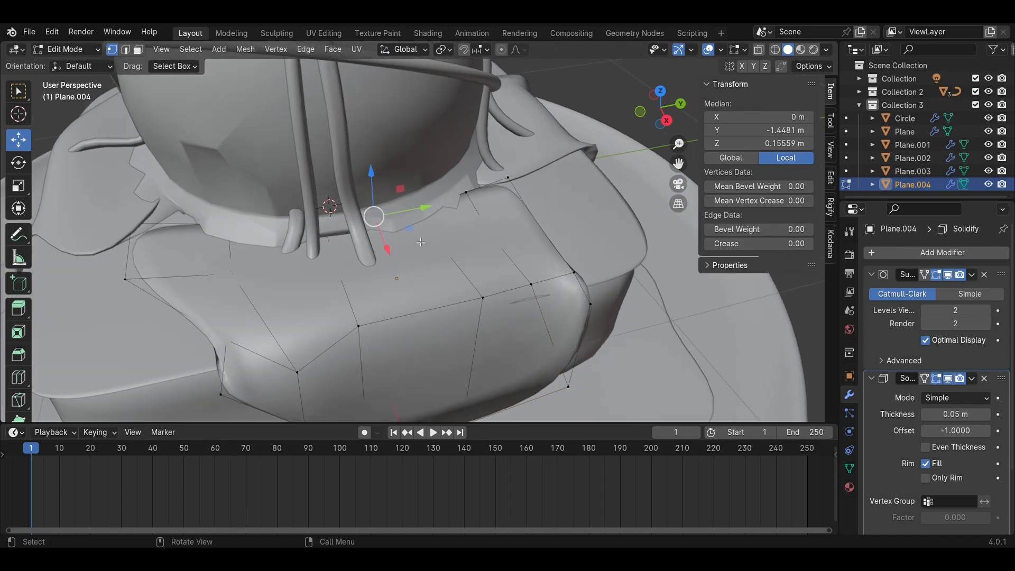
key("z")
key("alt+z")
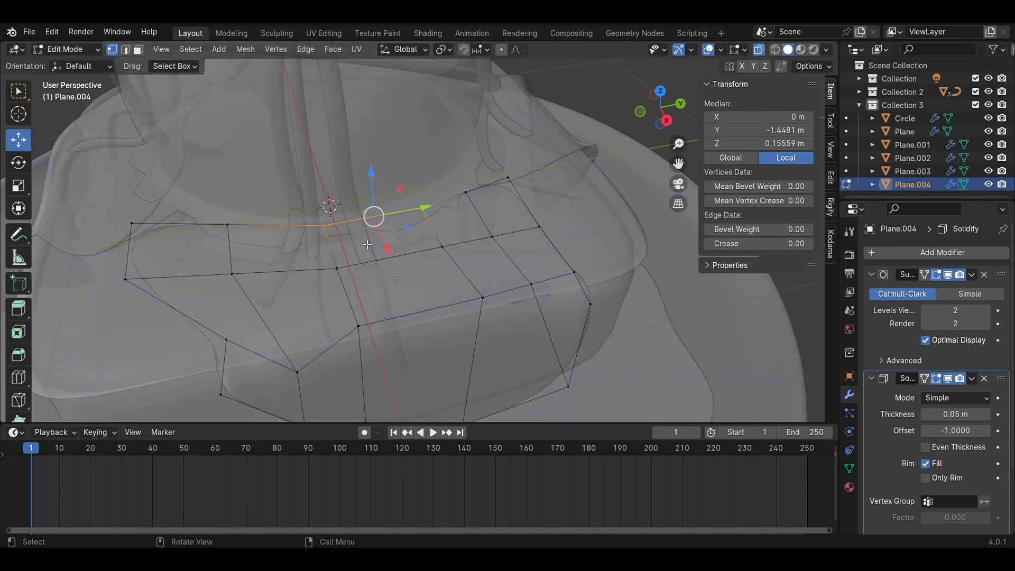
key("3")
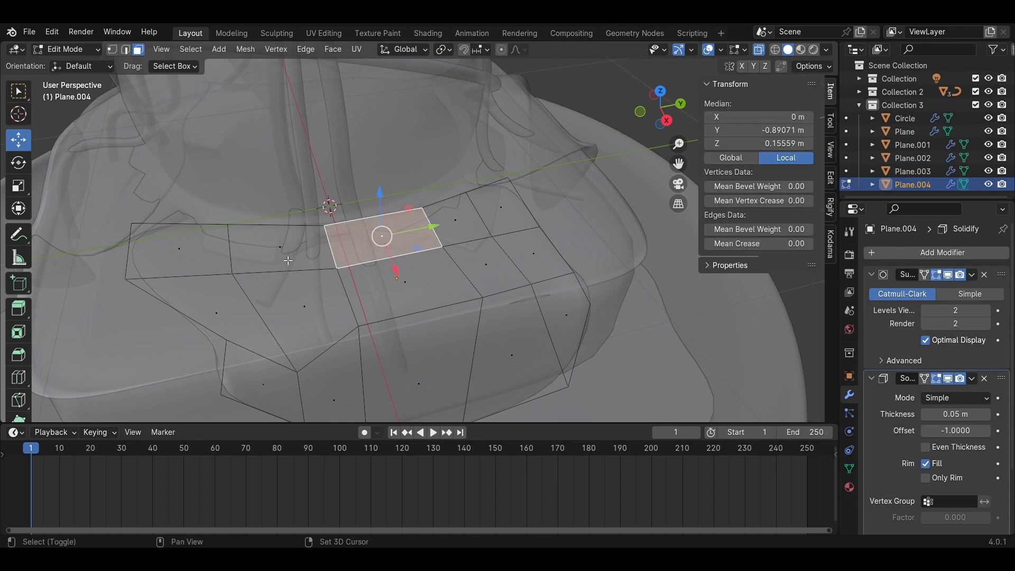
middle_click_drag(359, 270, 417, 243)
key("z")
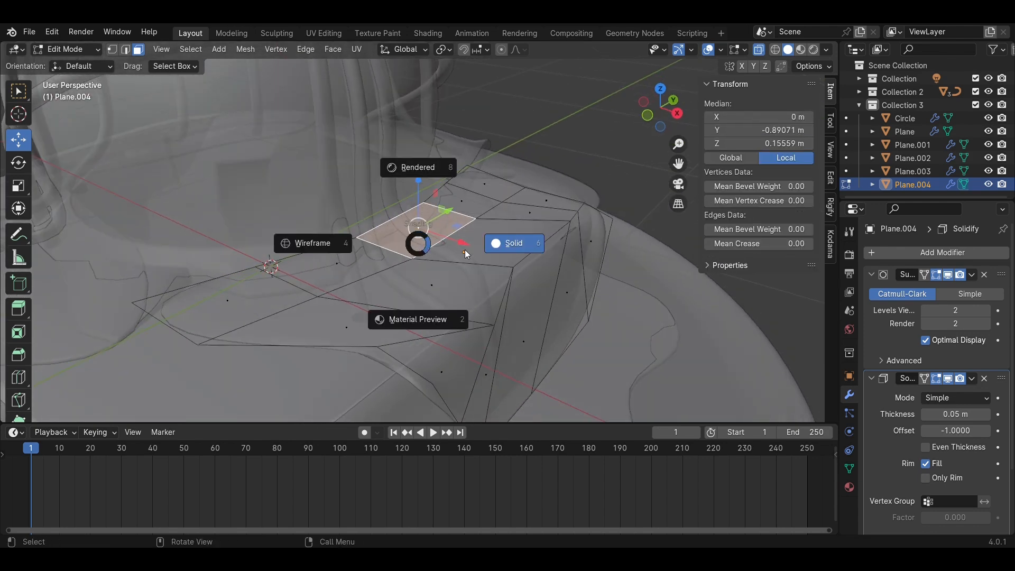
left_click(485, 253)
key("alt+z")
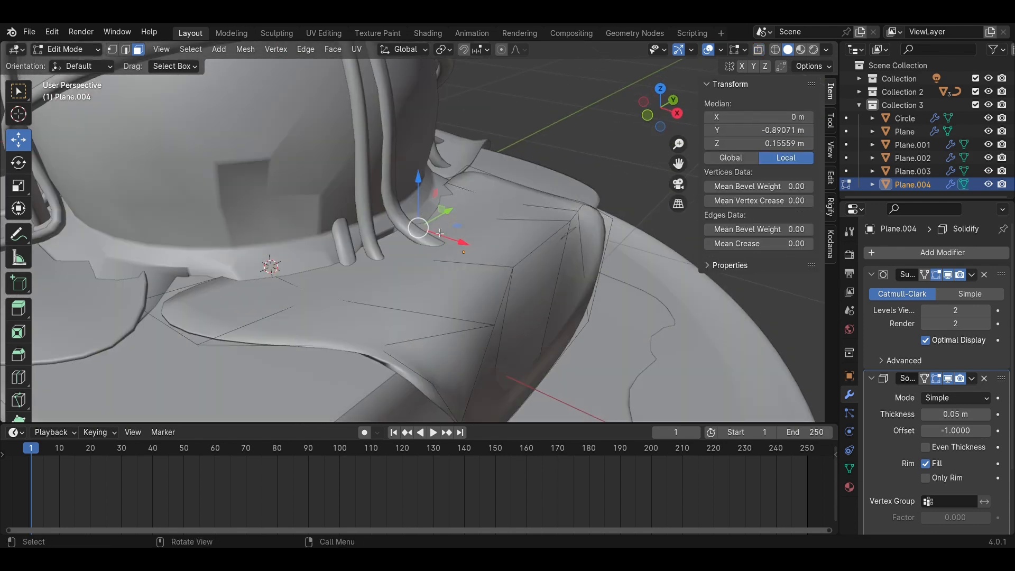
Step: Try to extrude the drip's selected inner top face upward by about 0.06 m
key("e")
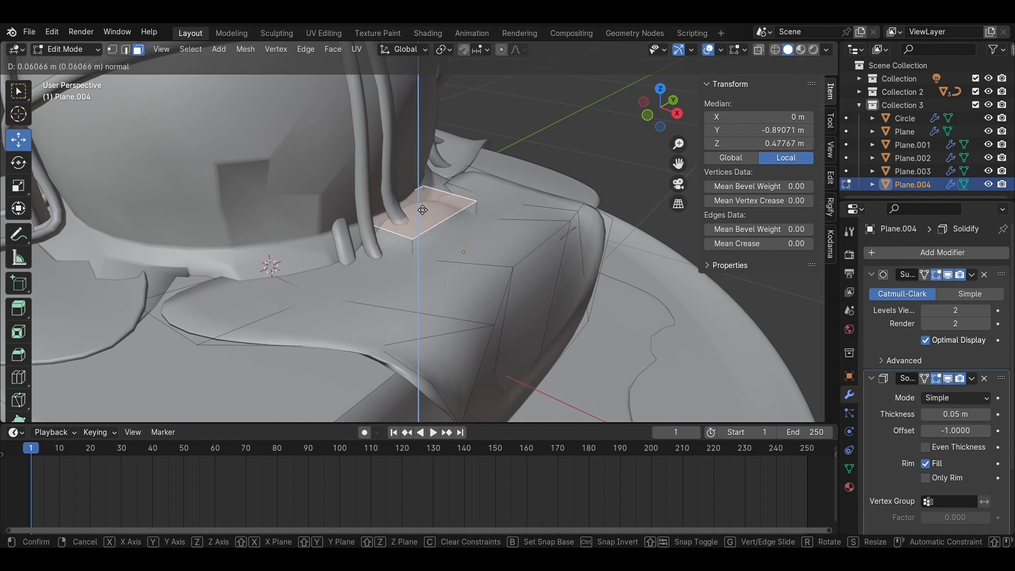
left_click(422, 210)
left_click(353, 280)
key("ctrl+z")
key("ctrl+z")
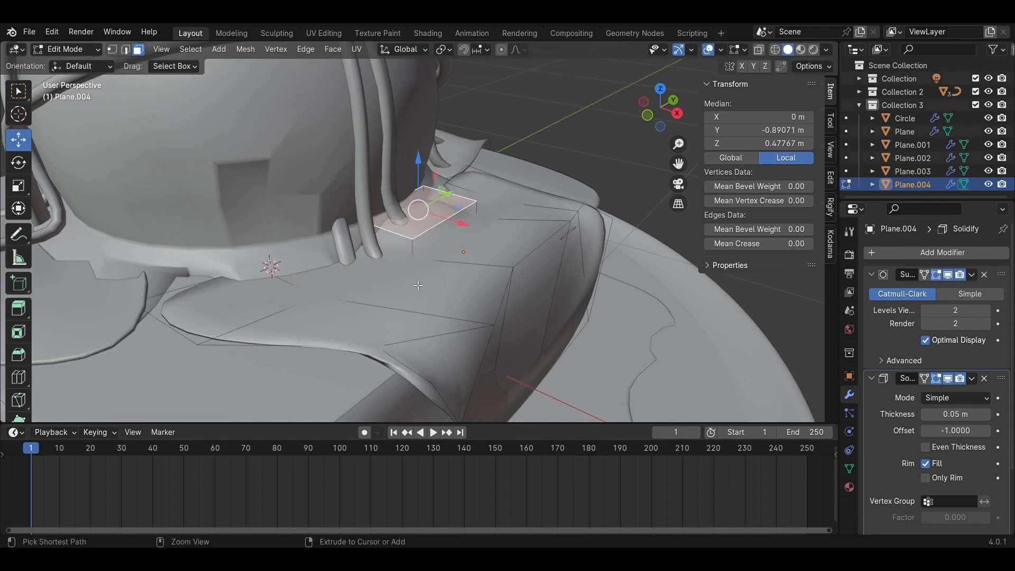
Step: Extrude the drip's two inner top faces upward about 0.039 m, then narrow and slightly lift the raised area
key("e")
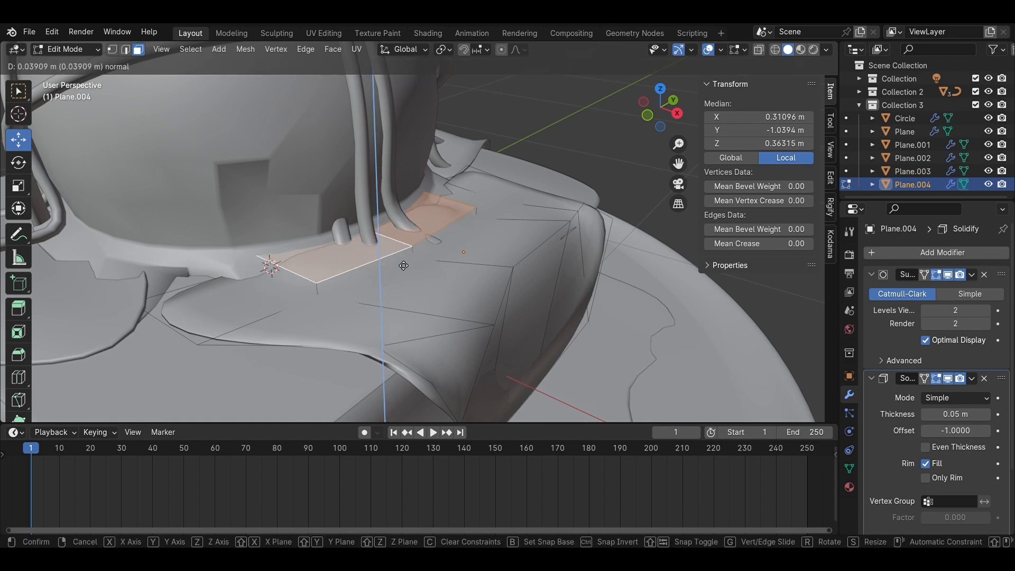
left_click(403, 264)
middle_click_drag(473, 242, 410, 287)
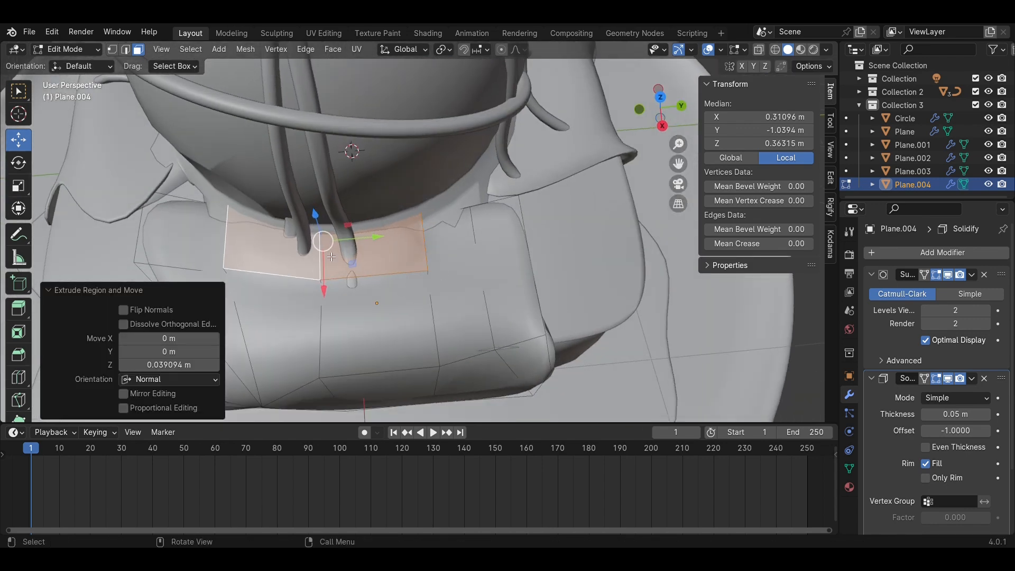
left_click(30, 194)
left_click_drag(373, 239, 345, 241)
middle_click_drag(353, 244, 397, 183)
left_click(22, 142)
left_click_drag(354, 171, 354, 166)
Step: Shift an edge of the raised area beside the strand ends, leave Edit Mode and save the file
left_click(406, 275)
middle_click_drag(407, 264, 420, 322)
left_click(406, 276)
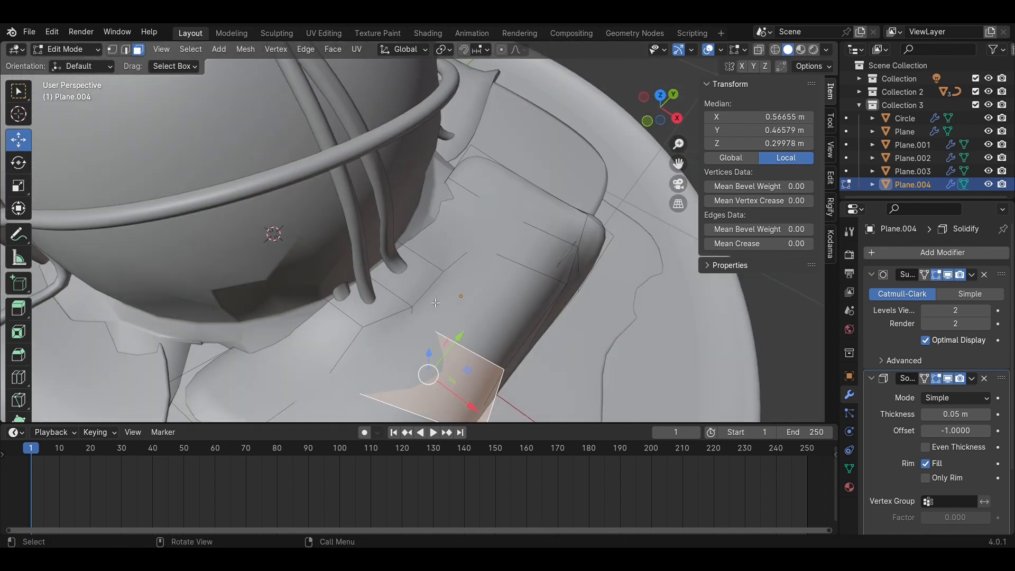
key("2")
left_click(407, 300)
left_click_drag(409, 300, 400, 312)
key("Tab")
key("ctrl+s")
scroll(456, 313, "down", 4)
middle_click_drag(456, 313, 397, 232)
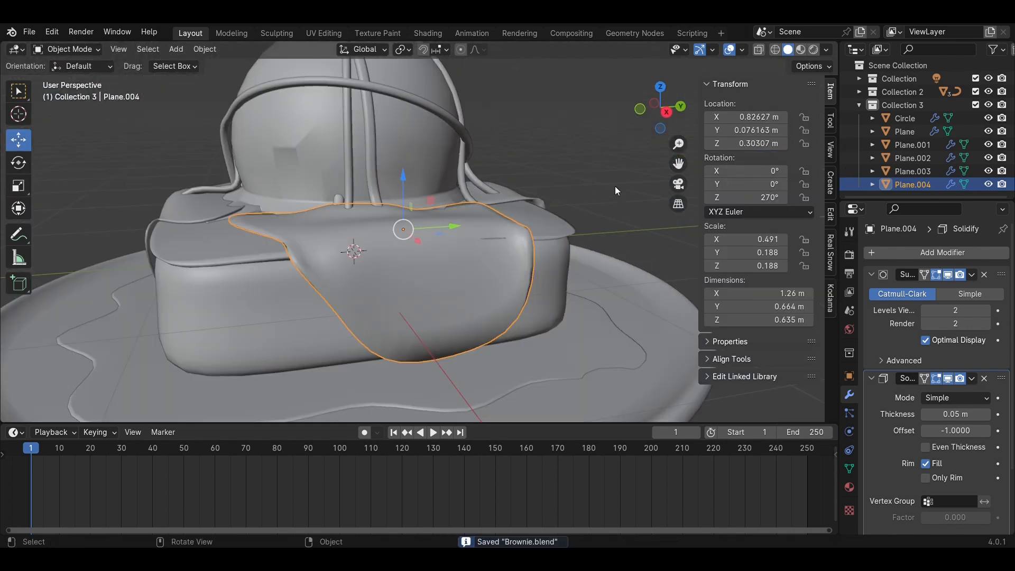
Step: Narrow the +X side drip across its width to a local X scale of about 0.268
left_click(611, 192)
left_click(382, 279)
middle_click_drag(382, 279, 330, 233)
left_click(18, 186)
left_click_drag(430, 250, 409, 252)
Step: Edit the narrowed drip's mesh, nudge one of its vertices, leave Edit Mode and save the file
left_click(544, 186)
mouse_move(431, 251)
middle_mouse_down()
mouse_move(457, 224)
mouse_move(490, 215)
mouse_move(449, 221)
mouse_move(445, 244)
middle_mouse_up()
left_click(453, 209)
left_click(444, 244)
key("Tab")
left_click(442, 243)
left_click_drag(471, 249, 464, 251)
key("Tab")
key("ctrl+s")
Step: Fine-tune the narrowed drip's fit along the brownie's side and shift it slightly outward
left_click(539, 275)
middle_click_drag(539, 275, 402, 265)
left_click(397, 267)
left_click(398, 267)
scroll(461, 306, "up", 6)
scroll(430, 200, "down", 2)
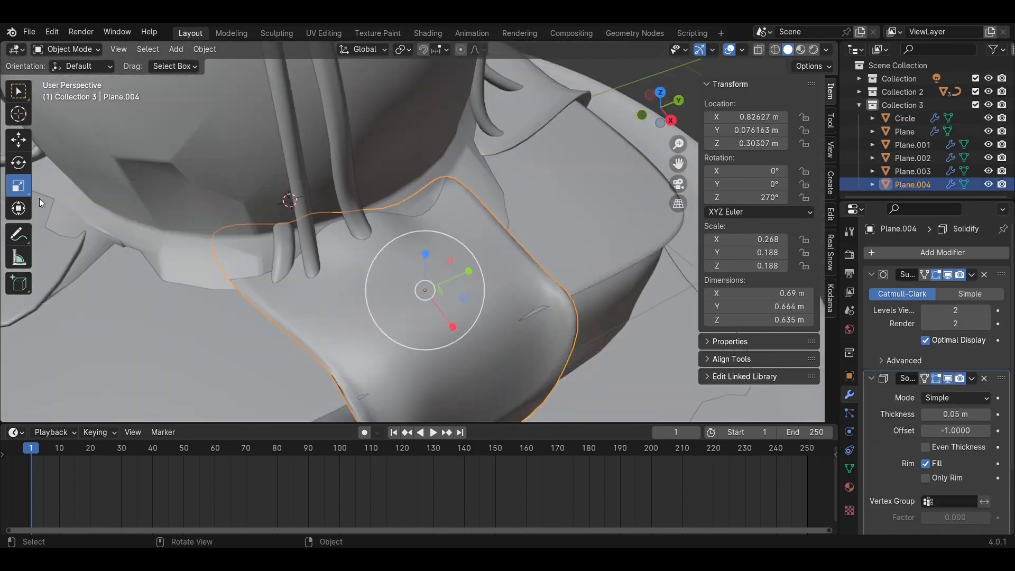
left_click_drag(459, 277, 440, 286)
left_click_drag(431, 330, 433, 334)
scroll(476, 311, "down", 5)
left_click(561, 284)
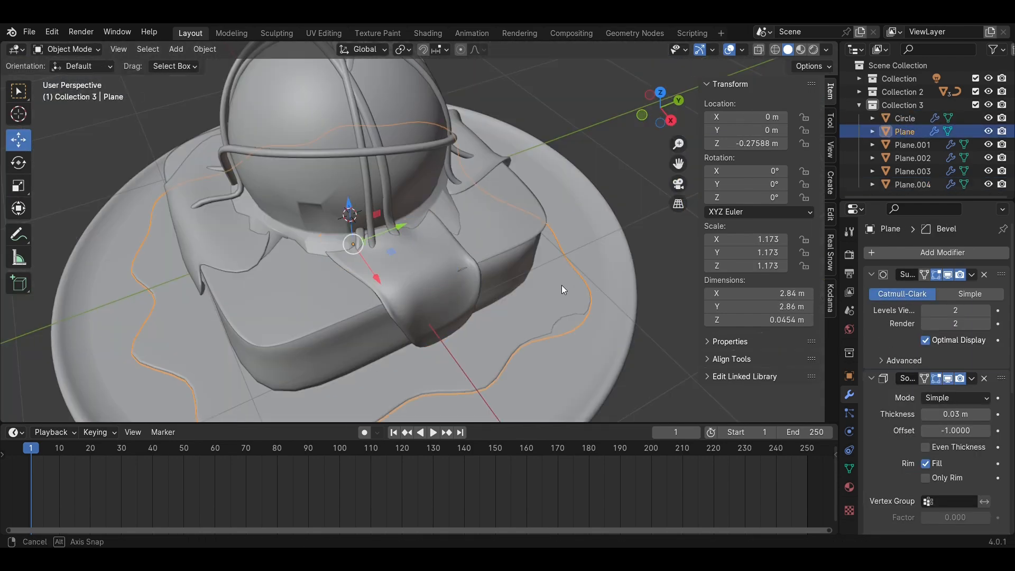
middle_click_drag(561, 284, 478, 259)
left_click(593, 236)
Step: Raise the inner row of top faces on the +Y side drip along Z to cover the strand ends
middle_click_drag(592, 242, 563, 241)
key("Tab")
scroll(523, 243, "up", 1)
key("3")
left_click(285, 278)
left_click(410, 272, "shift")
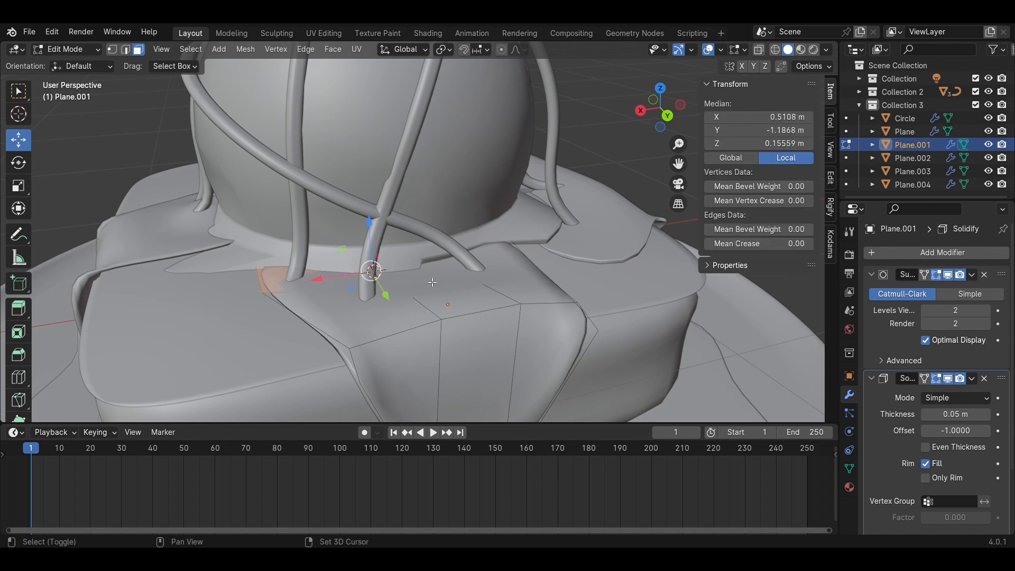
left_click(488, 255, "shift")
key("g")
right_click(449, 280)
key("g")
key("z")
left_click(458, 278)
Step: Shift the inner top face at the +X end of the +Y side drip along Y and leave Edit Mode
left_click(365, 309)
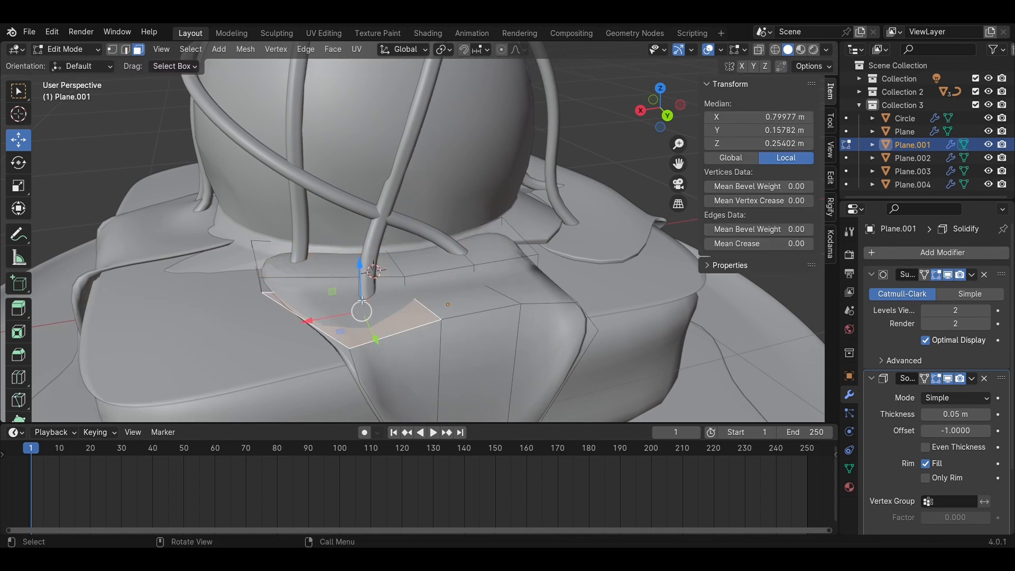
left_click(335, 280)
middle_click_drag(341, 315, 388, 325)
key("g")
key("y")
left_click(402, 333)
key("g")
key("y")
left_click_drag(402, 339, 414, 344)
key("Tab")
Step: Move the outer edge row on the -X side of the +Y drip inward along X, leave Edit Mode and save the file
middle_click_drag(581, 309, 517, 325)
key("Tab")
key("alt+z")
left_click_drag(553, 374, 488, 206)
middle_click_drag(533, 304, 527, 324)
key("2")
left_click(506, 317, "alt+shift")
key("g")
key("x")
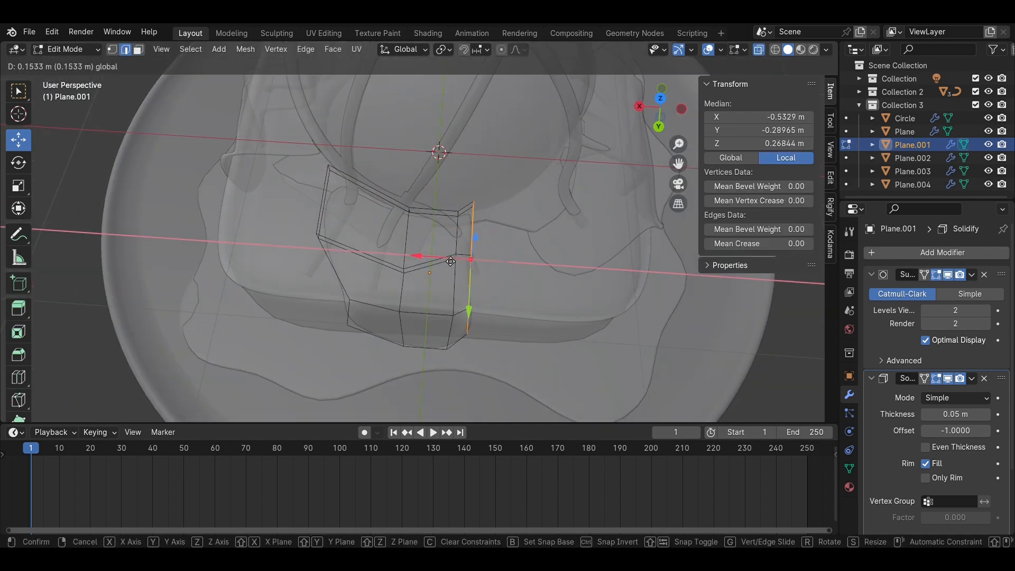
left_click(472, 323)
left_click(541, 342)
middle_click_drag(541, 342, 568, 305)
key("Tab")
key("ctrl+s")
left_click(568, 302)
key("Tab")
key("alt+z")
left_click(566, 248)
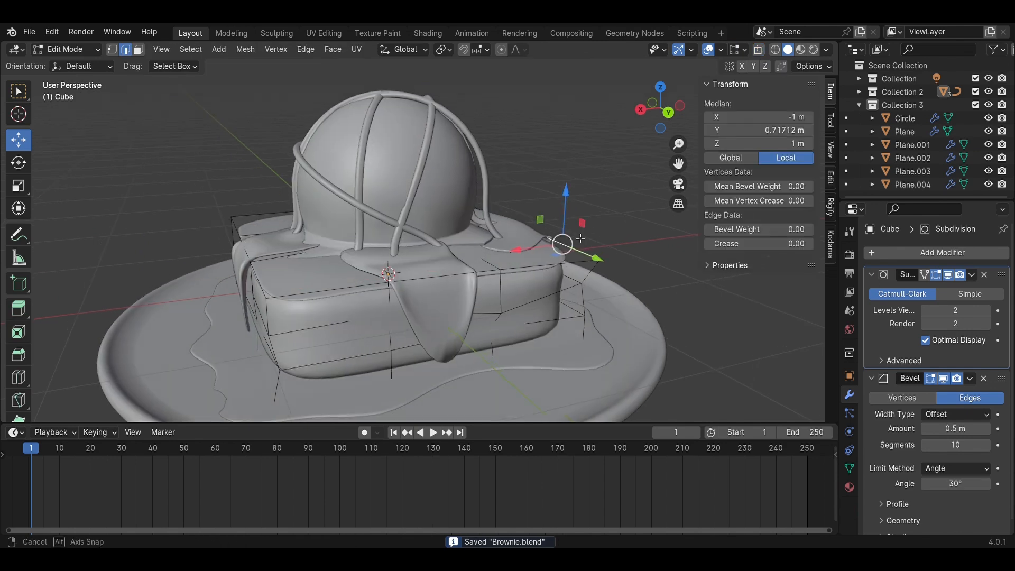
key("Tab")
Step: Set the +Y side drip's Solidify thickness to 0.1 m
left_click(307, 371)
middle_click_drag(306, 370, 463, 281)
left_click(462, 282)
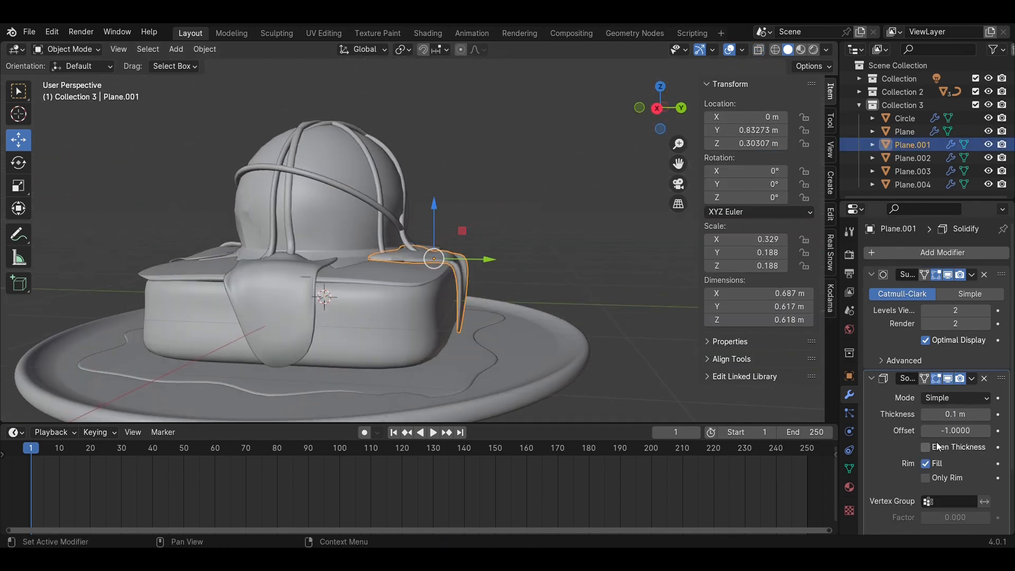
scroll(265, 275, "up", 5)
Step: Try a Solidify thickness of 0.2 m and slight position shifts to refine the drip's fit
left_click(147, 274)
key("g")
left_click_drag(147, 274, 146, 270)
middle_click_drag(338, 286, 380, 257)
double_click(956, 414)
type("0.2")
key("Return")
left_click_drag(344, 227, 344, 234)
middle_click_drag(405, 235, 430, 264)
left_click_drag(333, 225, 332, 221)
left_click(550, 280)
middle_click_drag(566, 296, 508, 331)
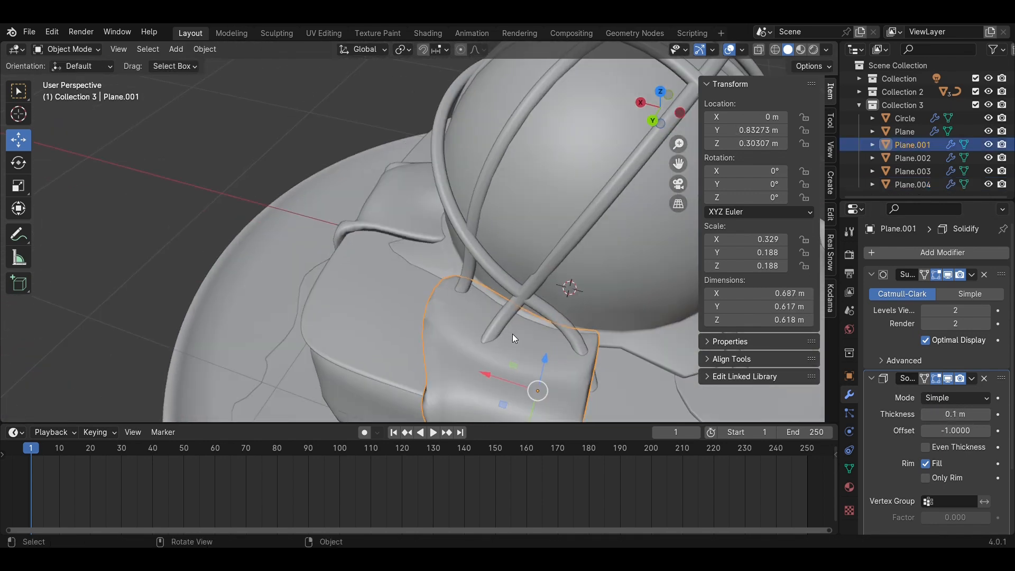
Step: Move the inner top faces of the -X side drip along Z under the strand ends and leave Edit Mode
scroll(516, 330, "down", 4)
left_click(618, 297)
scroll(629, 300, "down", 2)
mouse_move(630, 300)
middle_mouse_down()
mouse_move(492, 315)
mouse_move(588, 277)
mouse_move(624, 291)
middle_mouse_up()
scroll(575, 287, "up", 2)
key("Tab")
scroll(534, 309, "up", 4)
scroll(533, 309, "down", 6)
middle_click_drag(534, 308, 515, 351)
scroll(534, 254, "up", 4)
middle_click_drag(449, 264, 444, 230)
key("3")
left_click(423, 286)
key("alt+z")
left_click(531, 162, "shift")
key("g")
key("z")
left_click(535, 212)
key("Tab")
key("alt+z")
Step: Check the draped strands' control points around the drips and save the file
left_click(350, 217)
key("Tab")
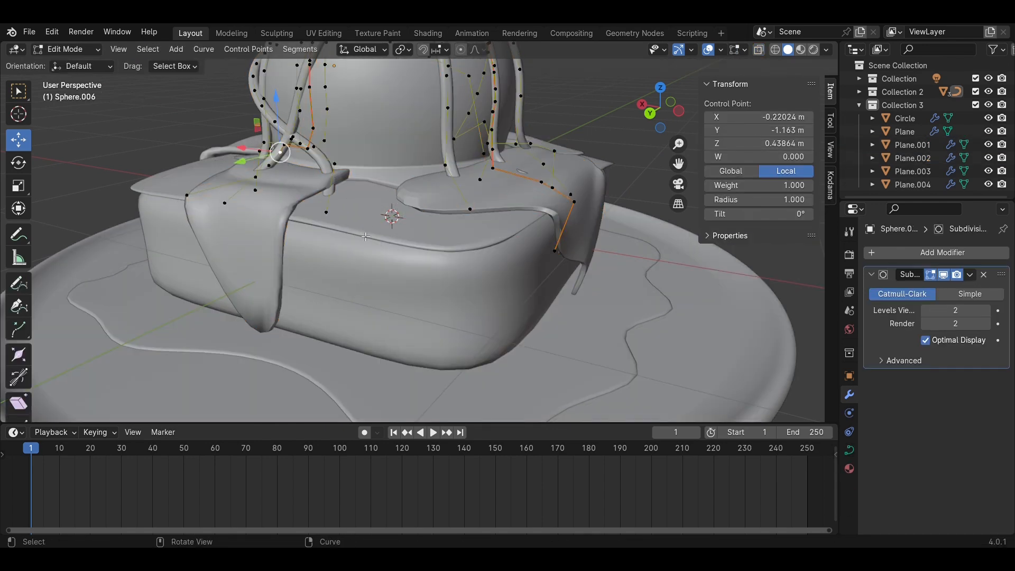
key("Tab")
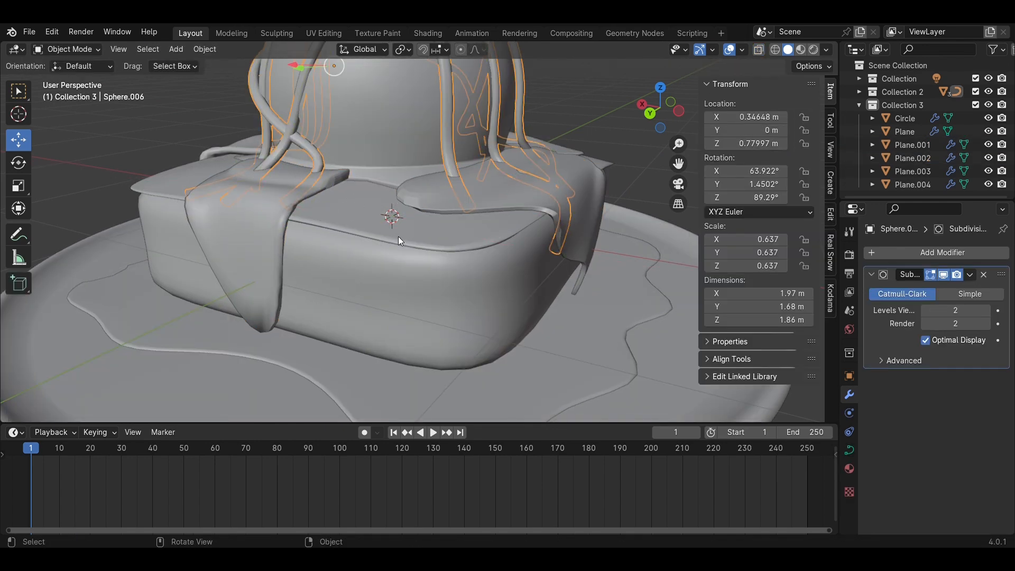
key("ctrl+s")
middle_click_drag(508, 208, 477, 321)
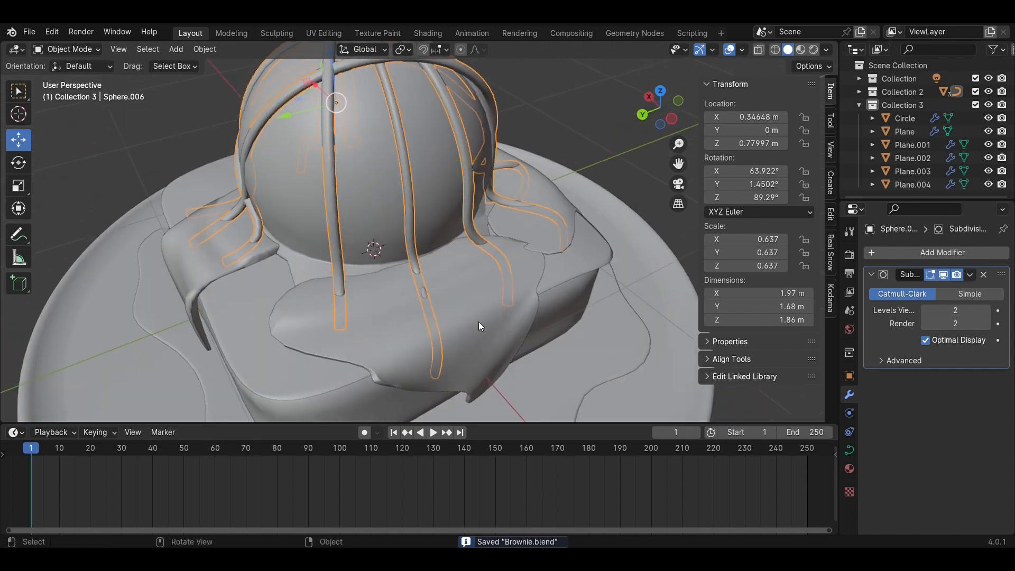
key("Tab")
key("Tab")
key("Tab")
key("Tab")
Step: Pull the pointed +Y end of the -X side drip's top inward in top view and leave Edit Mode
left_click(387, 344)
key("Tab")
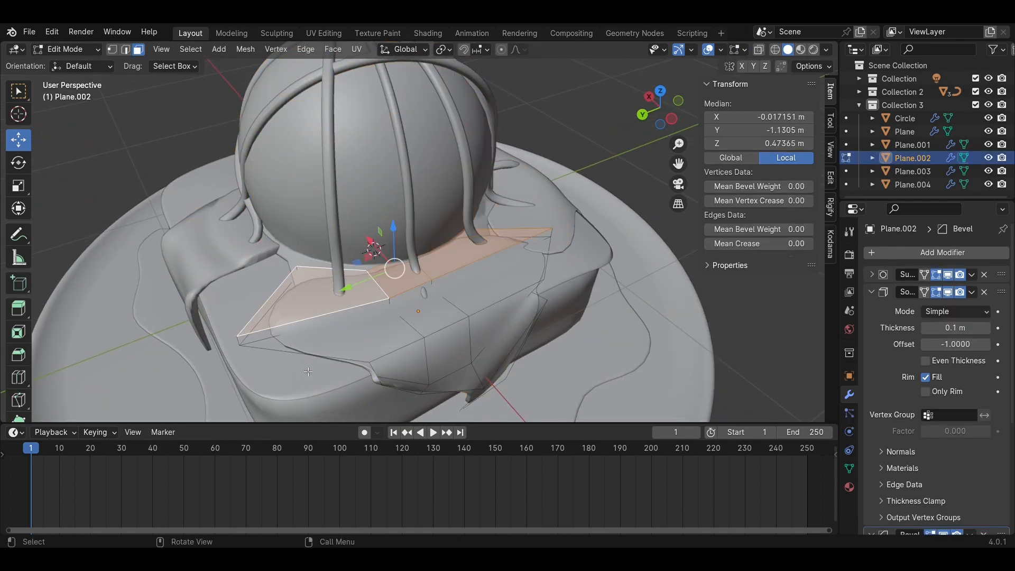
left_click(667, 95)
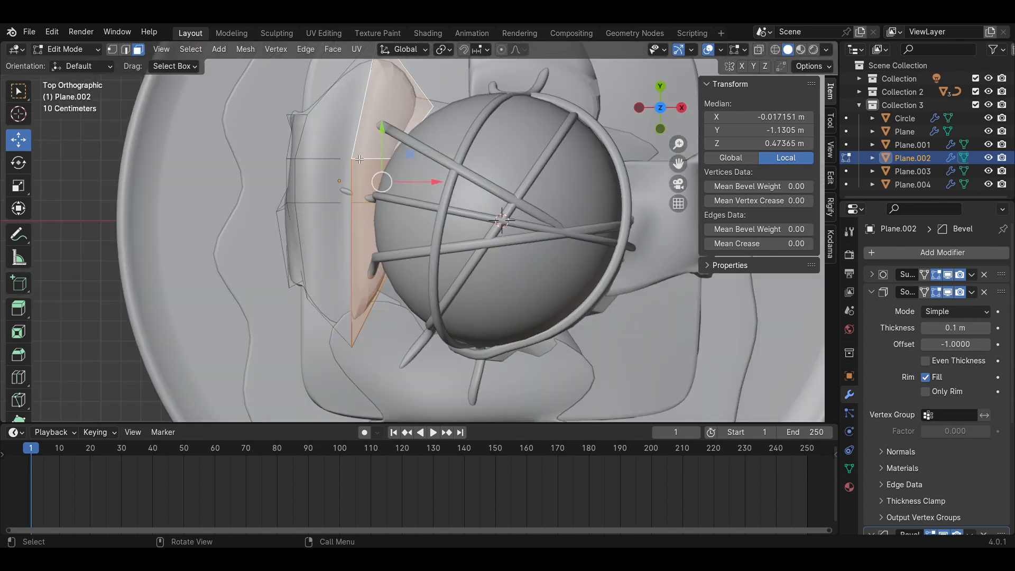
key("KP_Decimal")
key("alt+z")
left_click_drag(576, 238, 539, 210)
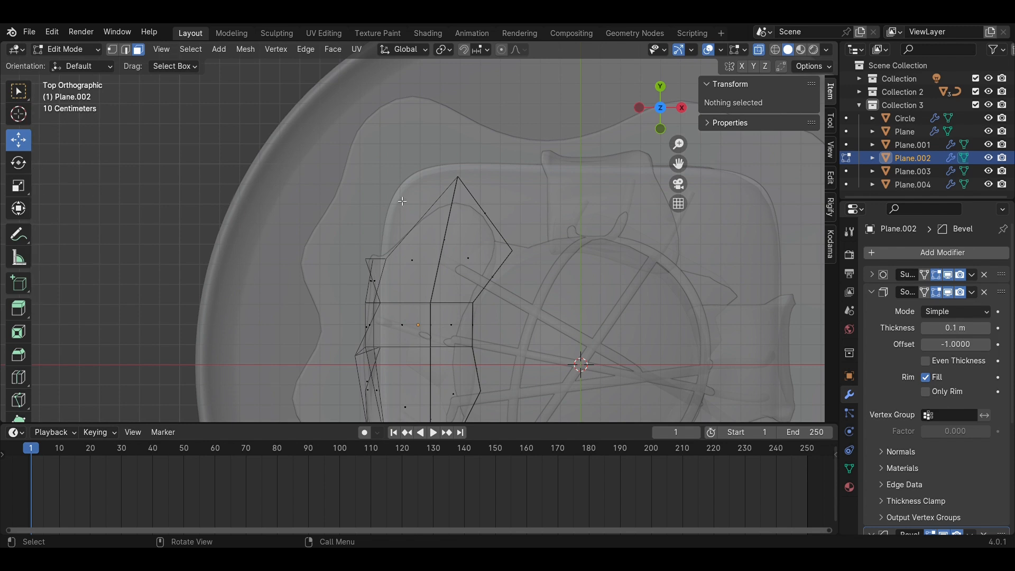
left_click_drag(546, 263, 459, 167)
left_click(538, 199)
left_click_drag(546, 259, 546, 259)
left_click_drag(487, 192, 483, 235)
key("Tab")
middle_click_drag(356, 322, 372, 259)
key("alt+z")
scroll(565, 220, "up", 3)
left_click(448, 217)
key("Tab")
left_click(474, 261)
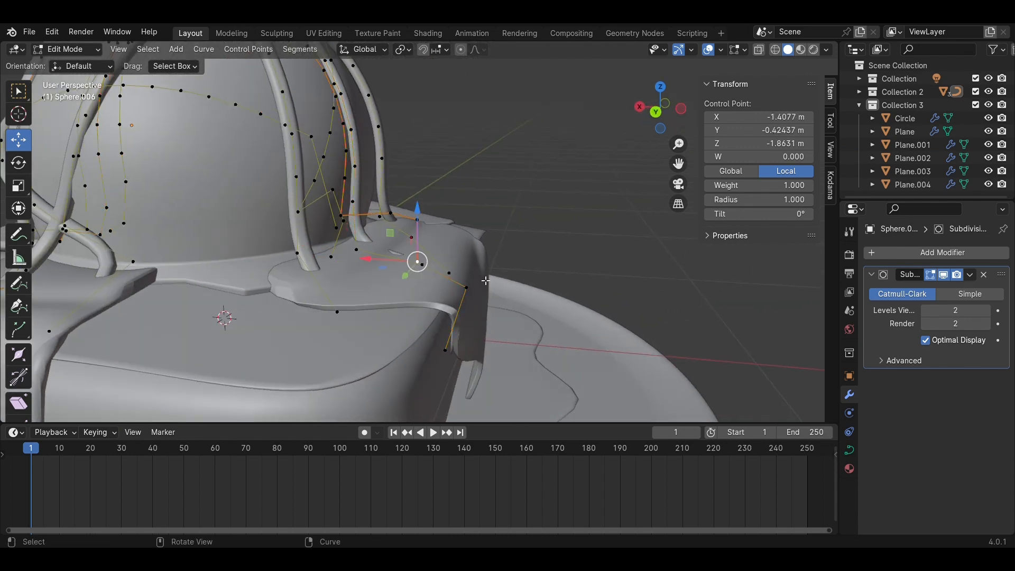
middle_click_drag(485, 280, 476, 317)
left_click(431, 222)
key("Tab")
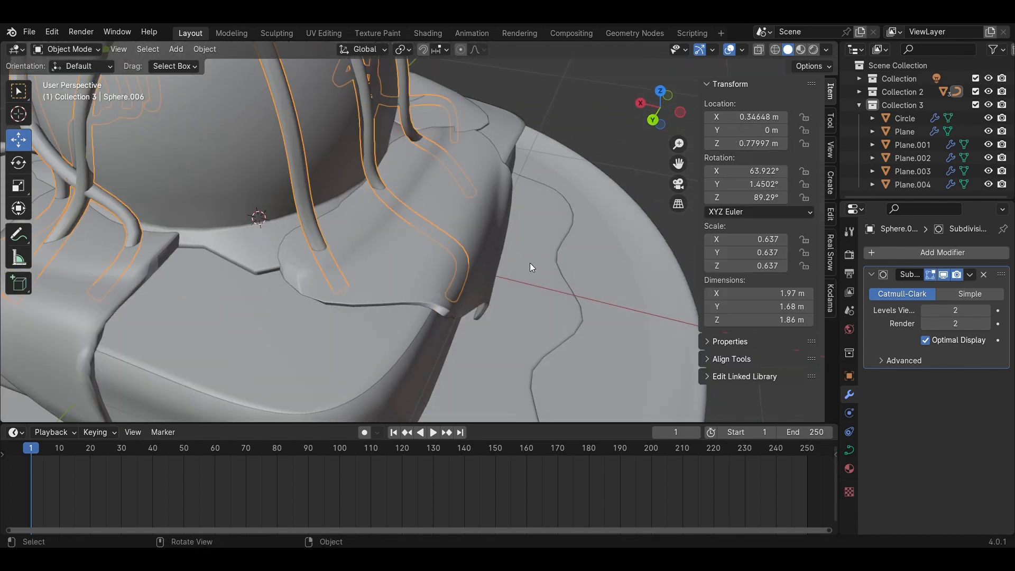
Step: Save the file and select the -X side drip to adjust its Solidify thickness
left_click(540, 271)
key("ctrl+s")
key("KP_Decimal")
middle_click_drag(462, 242, 433, 255)
left_click(433, 254)
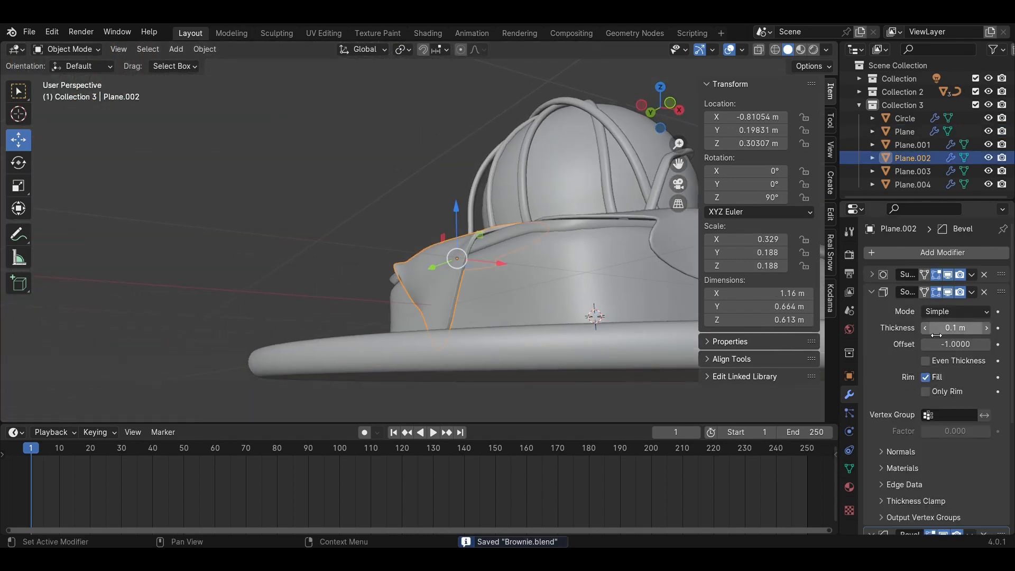
Step: Try a Solidify thickness of 0.2 m on the topping piece Plane.002 and inspect its overhanging edge
type("0.2")
key("Return")
middle_click_drag(438, 188, 423, 232)
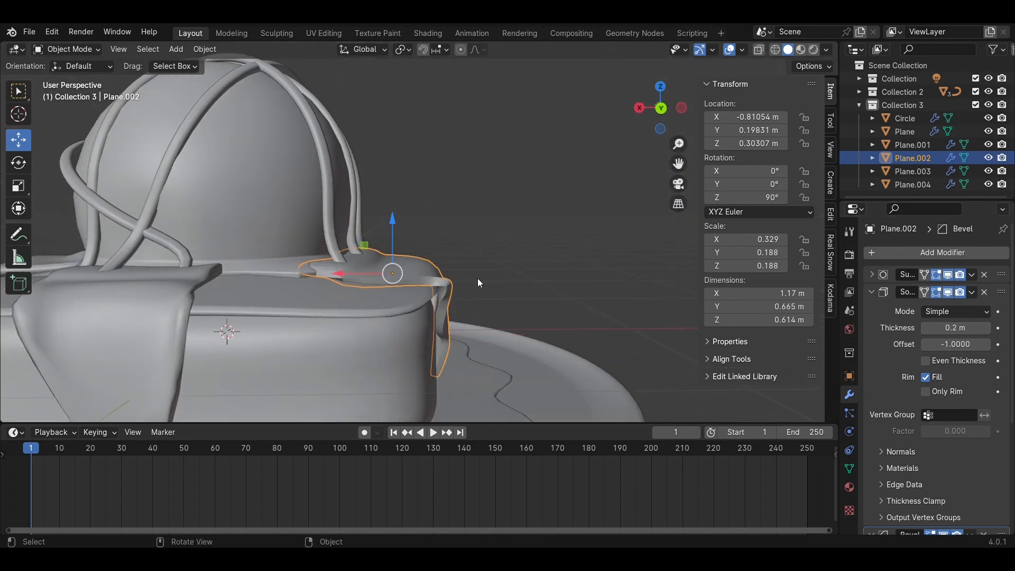
middle_click_drag(478, 278, 516, 319)
Step: Move the outer corner vertex of Plane.002 slightly inward so its overhang fits the brownie's corner, and save the file
key("Tab")
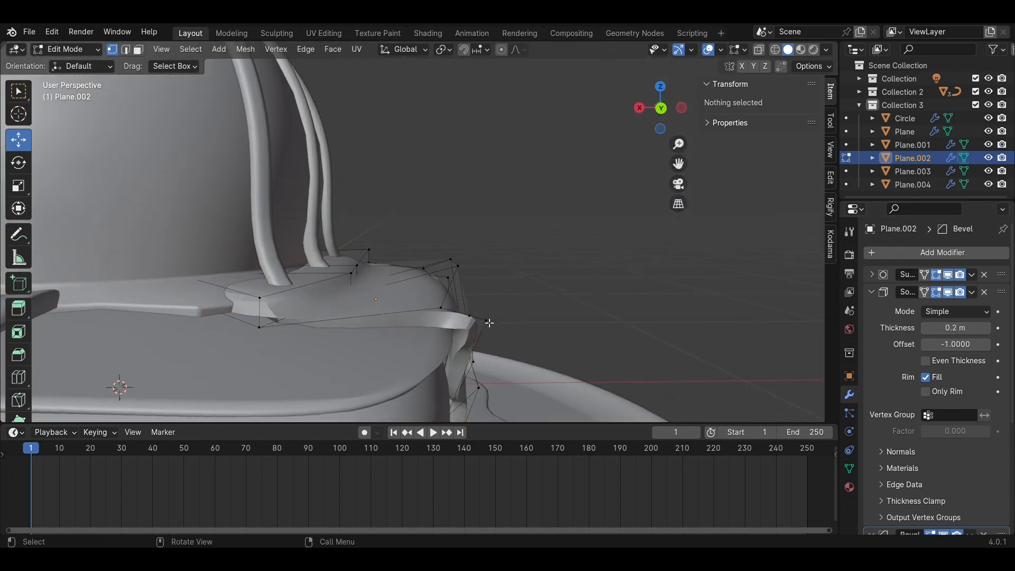
left_click(488, 322)
left_click_drag(461, 328, 447, 343)
key("ctrl+z")
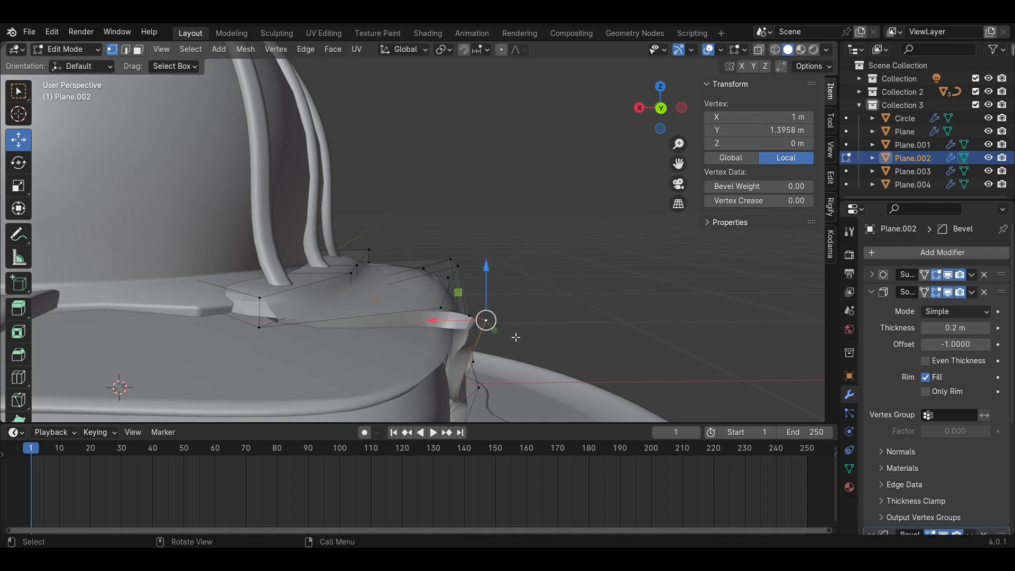
middle_click_drag(512, 323, 464, 266, "shift")
left_click_drag(398, 312, 390, 308)
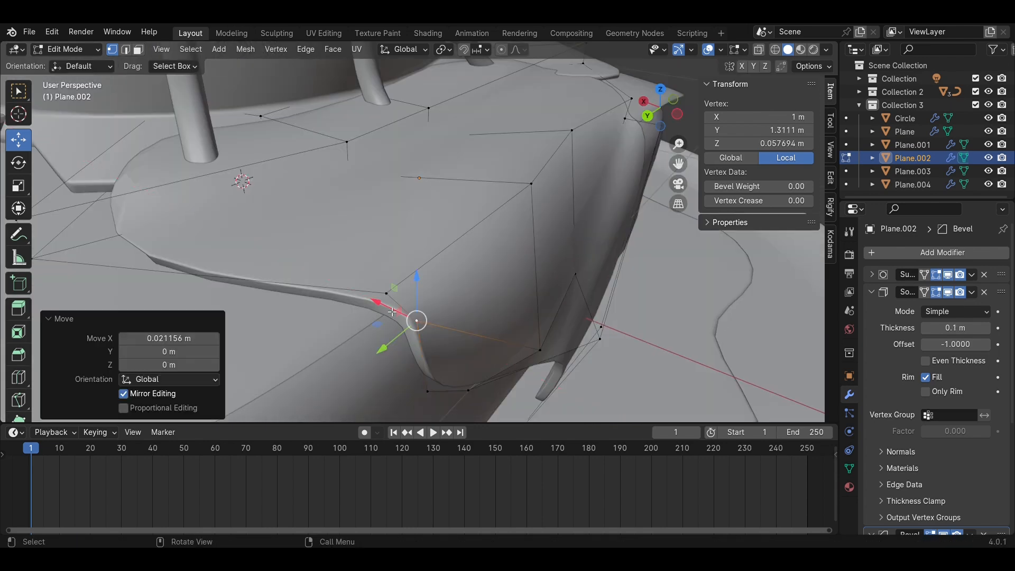
key("Tab")
scroll(500, 359, "down", 2)
key("ctrl+s")
Step: Edit Plane.003 in face mode with X-ray on and shift the end face of its upper row a little along Y
middle_click_drag(523, 344, 558, 341)
scroll(422, 344, "down", 6)
left_click(568, 290)
key("Tab")
key("3")
scroll(555, 335, "up", 2)
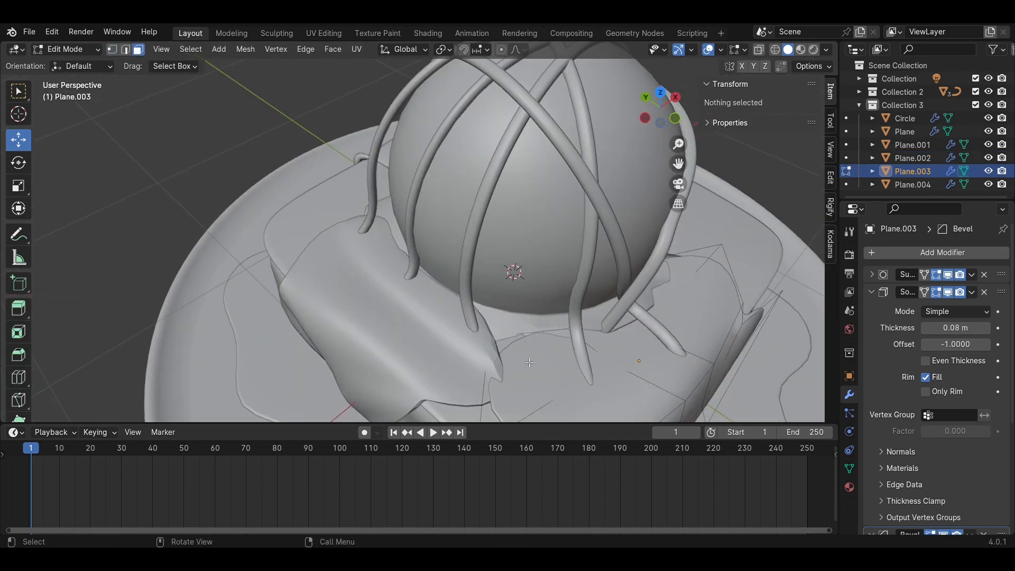
key("alt+z")
middle_click_drag(529, 363, 525, 333)
left_click(524, 333)
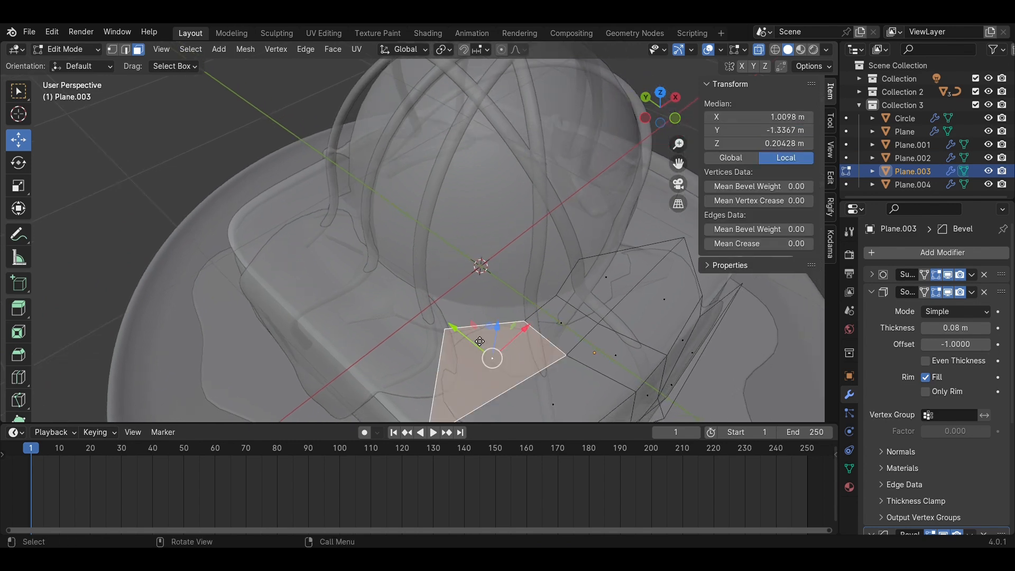
left_click_drag(479, 342, 465, 334)
Step: Add the two neighbouring upper faces of Plane.003 to the selection and rotate the row to fit the brownie's top
left_click(563, 324, "shift")
left_click(608, 286, "shift")
middle_click_drag(641, 291, 653, 249)
key("r")
left_click(646, 244)
key("e")
left_click(642, 237)
key("Tab")
key("Tab")
Step: Turn X-ray off and adjust the side edge of Plane.003 next to the neighbouring topping piece
middle_click_drag(642, 238, 587, 326)
key("alt+z")
middle_click_drag(525, 338, 522, 369)
key("alt+a")
middle_click_drag(581, 398, 295, 347, "shift")
left_click_drag(364, 298, 339, 277)
key("alt+a")
key("2")
left_click_drag(372, 308, 418, 244)
left_click(441, 286)
middle_click_drag(552, 294, 455, 290)
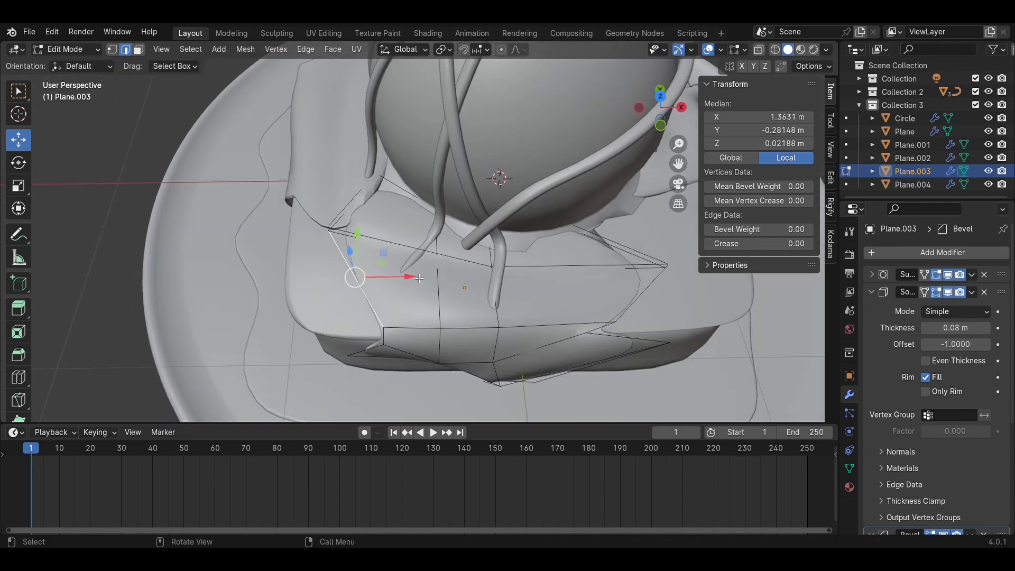
Step: Select the three upper faces of Plane.003, raise them slightly, and leave mesh editing
middle_click_drag(406, 254, 455, 218)
key("3")
left_click(434, 216)
left_click(487, 205, "shift")
left_click(541, 184, "shift")
middle_click_drag(520, 182, 535, 143)
left_click_drag(481, 130, 479, 121)
key("Tab")
Step: Reposition control points at the lower ends of the syrup strands so they meet the topping piece below, and save the file
middle_click_drag(546, 185, 443, 276)
left_click(494, 161)
key("Tab")
left_click(481, 210)
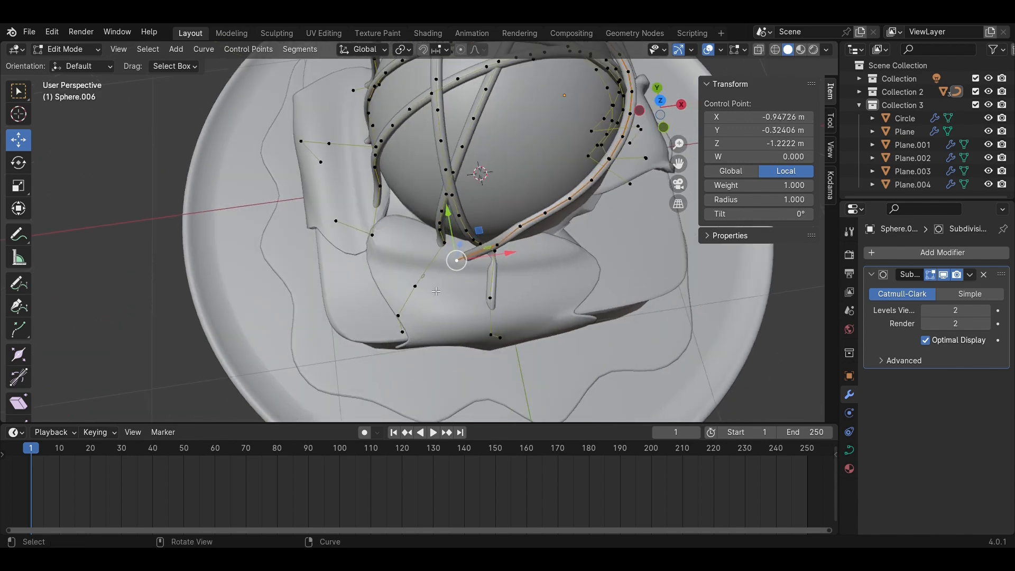
left_click_drag(417, 271, 423, 264)
middle_click_drag(422, 265, 419, 211)
left_click(476, 258)
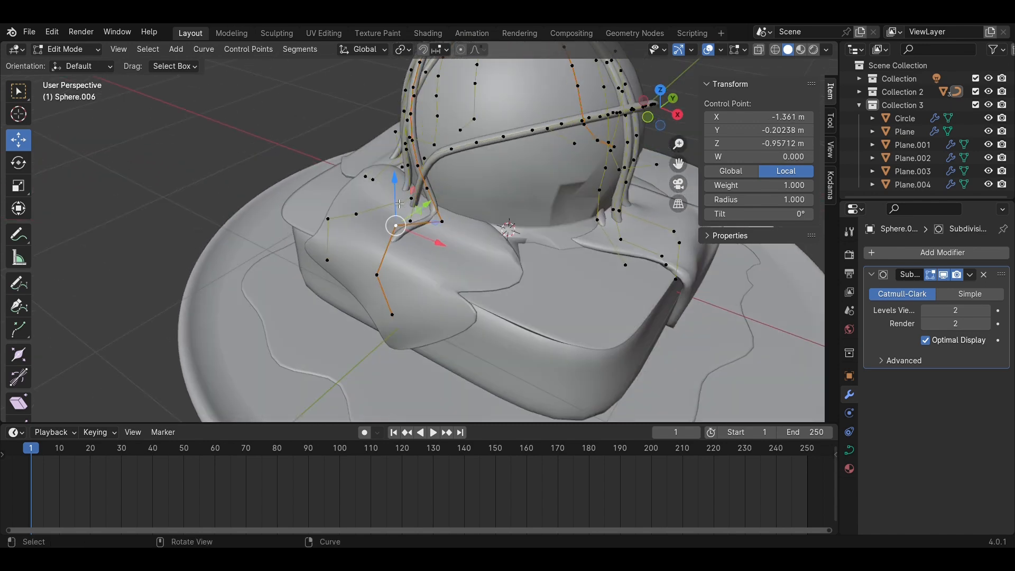
left_click_drag(400, 203, 404, 224)
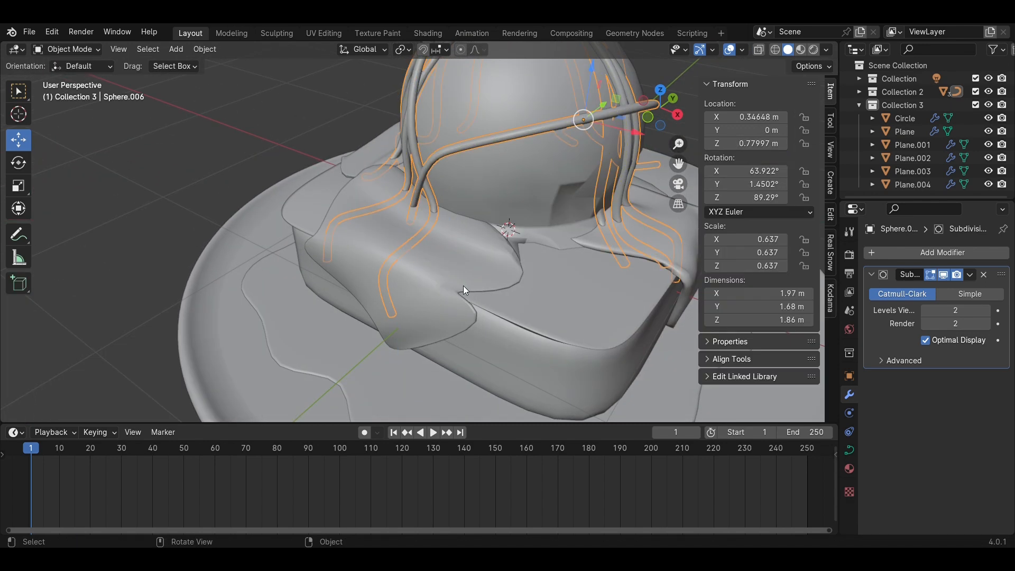
key("ctrl+s")
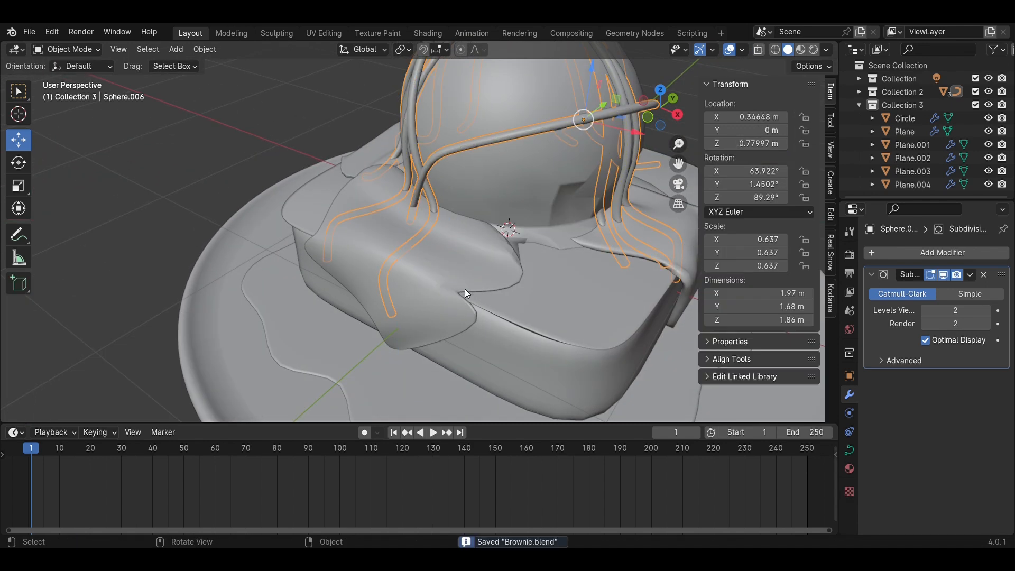
Step: In top view, move the end vertices of Plane.003 nearest the uncovered brownie corner about -0.08 m along X
middle_click_drag(465, 288, 521, 311)
key("Tab")
left_click(605, 318)
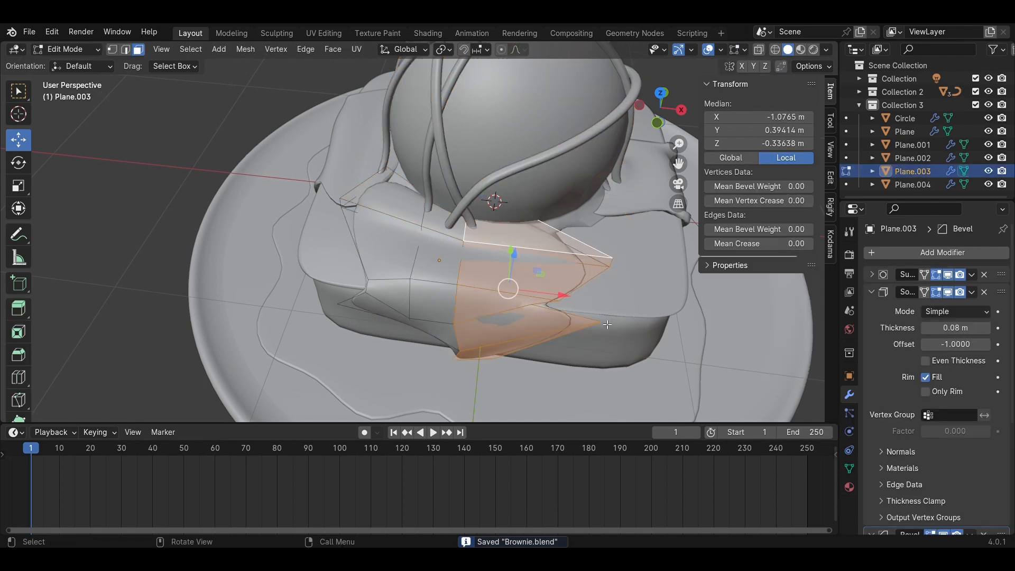
left_click(660, 95)
key("2")
key("alt+z")
left_click(575, 300)
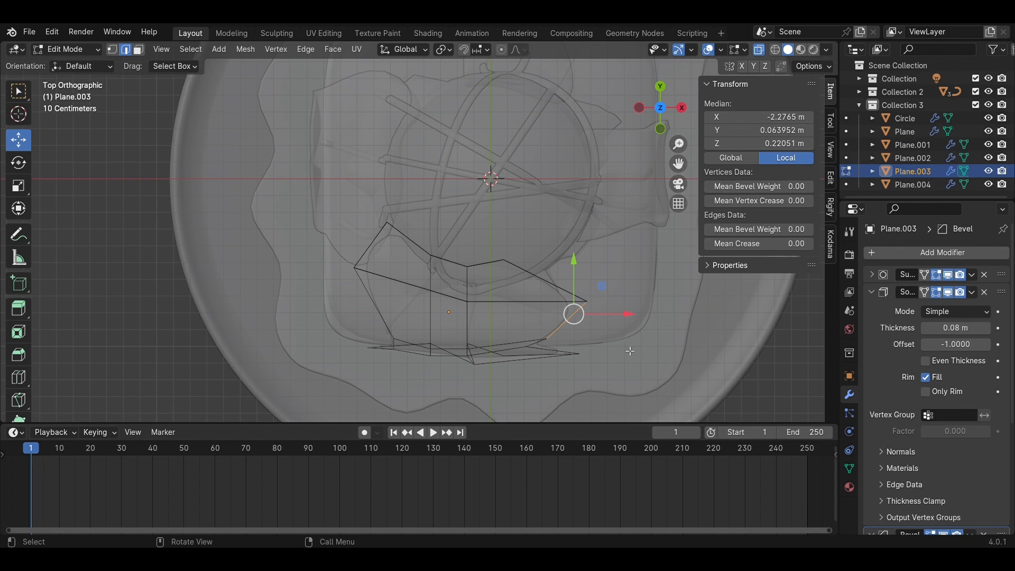
key("alt+z")
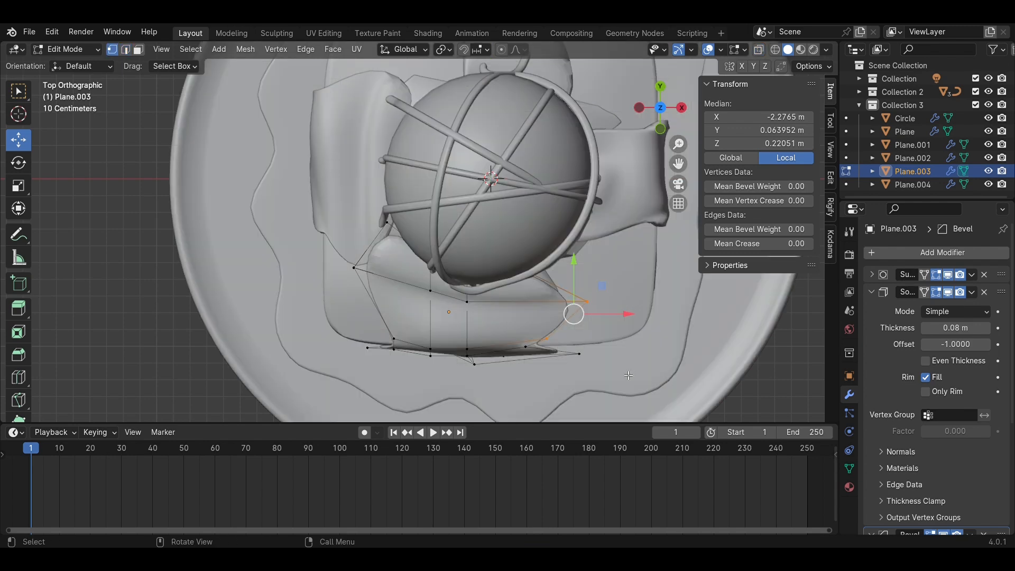
left_click_drag(545, 274, 545, 274)
key("g")
key("x")
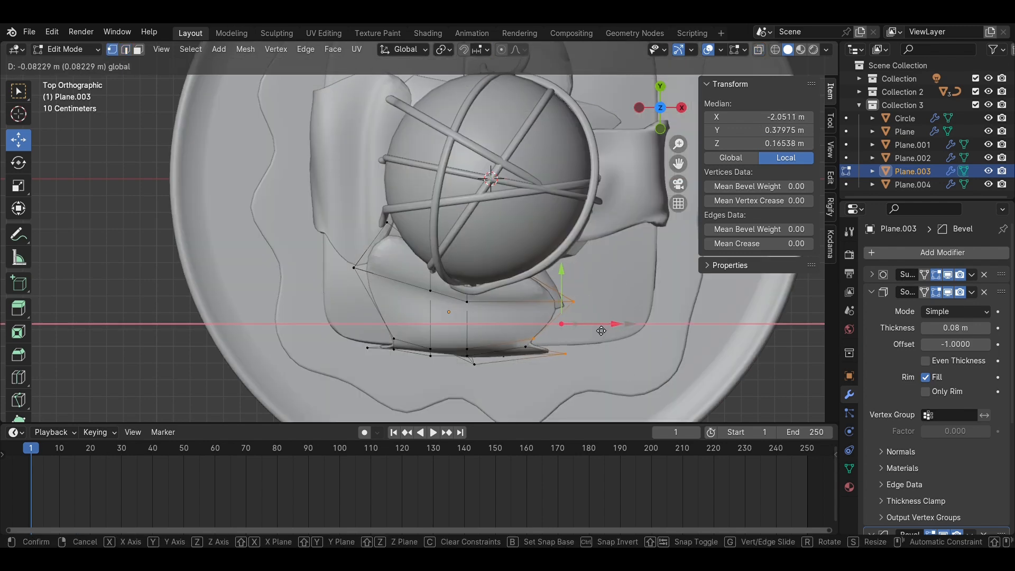
left_click(601, 331)
Step: Move only the upper end vertex of Plane.003 about 0.05 m along X, leave mesh editing, and save the file
left_click(613, 338)
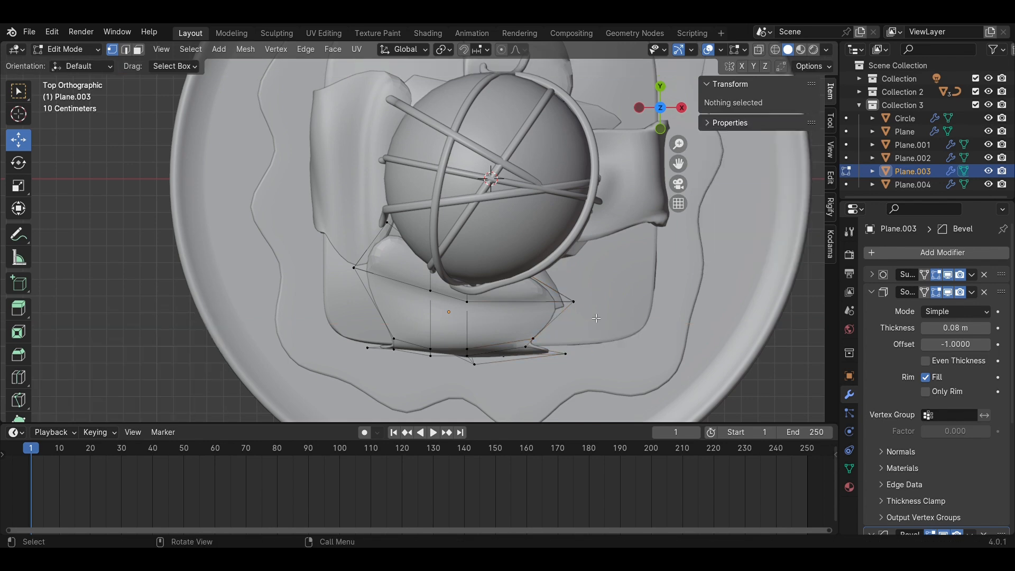
left_click_drag(543, 285, 542, 285)
key("g")
key("x")
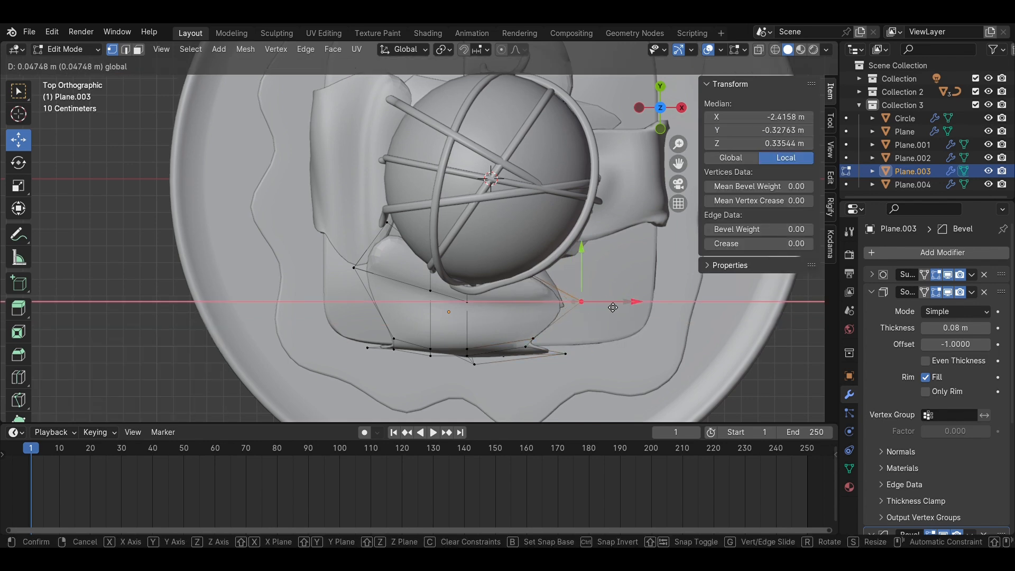
left_click(612, 307)
key("Tab")
middle_click_drag(612, 307, 585, 346)
key("ctrl+s")
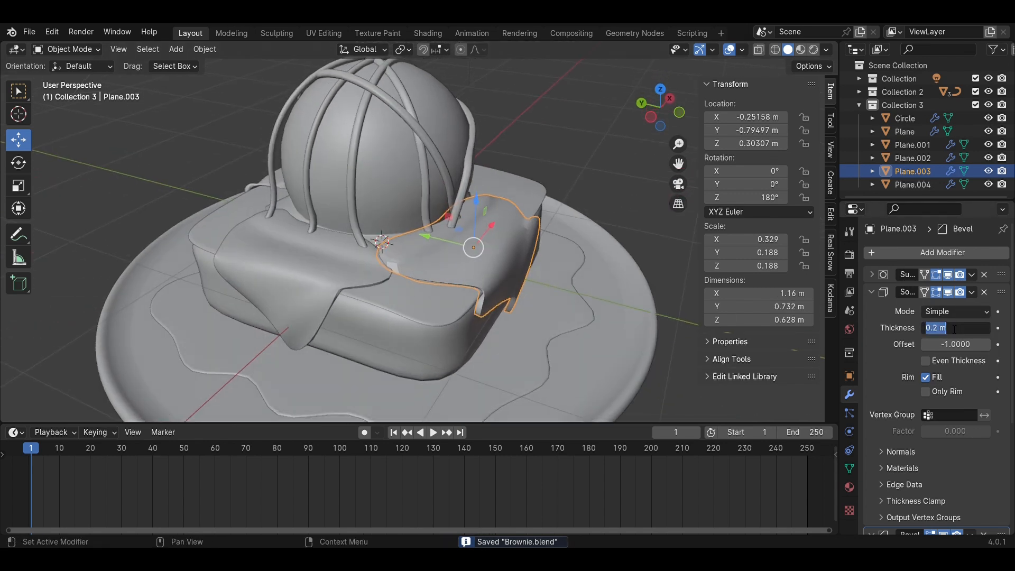
Step: Set Plane.003's Solidify thickness to 0.15 m, raise the piece about 0.01 m along Z, and save the file
left_click(610, 259)
middle_click_drag(609, 259, 534, 306)
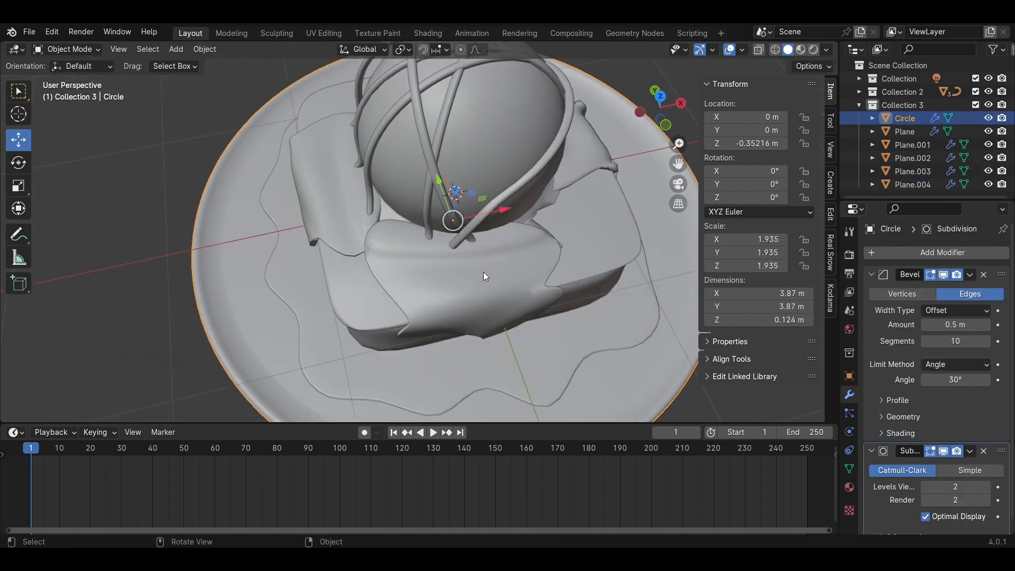
left_click(483, 272)
middle_click_drag(483, 272, 556, 198)
scroll(628, 259, "up", 3)
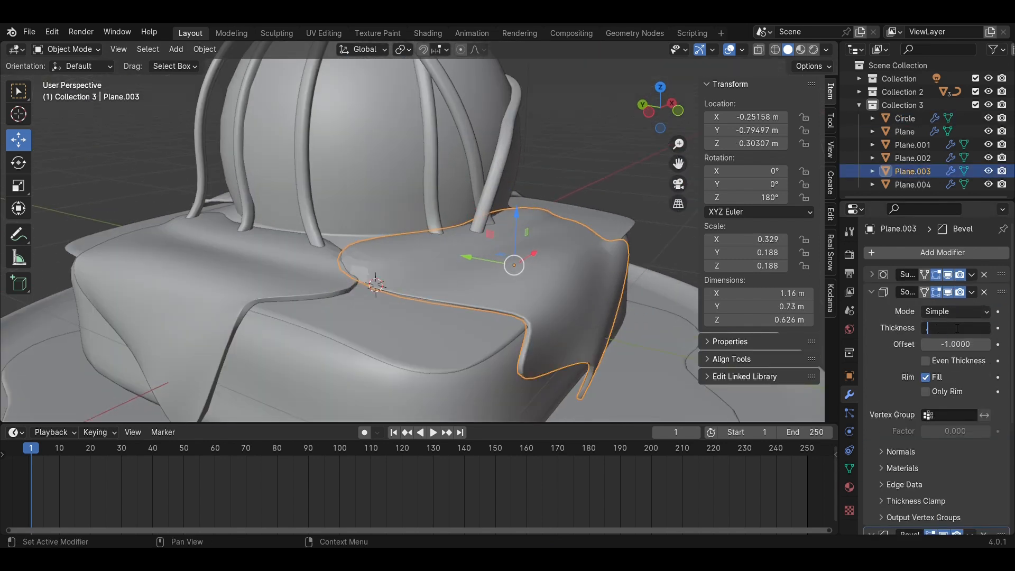
key("Return")
left_click_drag(518, 228, 518, 223)
left_click(636, 153)
middle_click_drag(636, 153, 476, 315)
key("ctrl+s")
Step: Add a camera with an orthographic lens and set its orthographic scale to 4.6
middle_click_drag(539, 274, 443, 261)
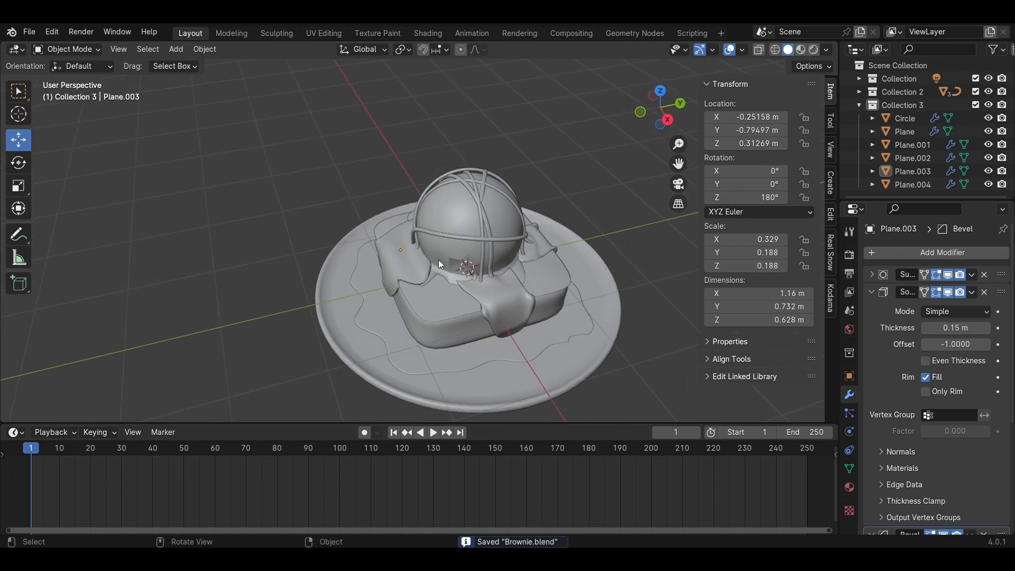
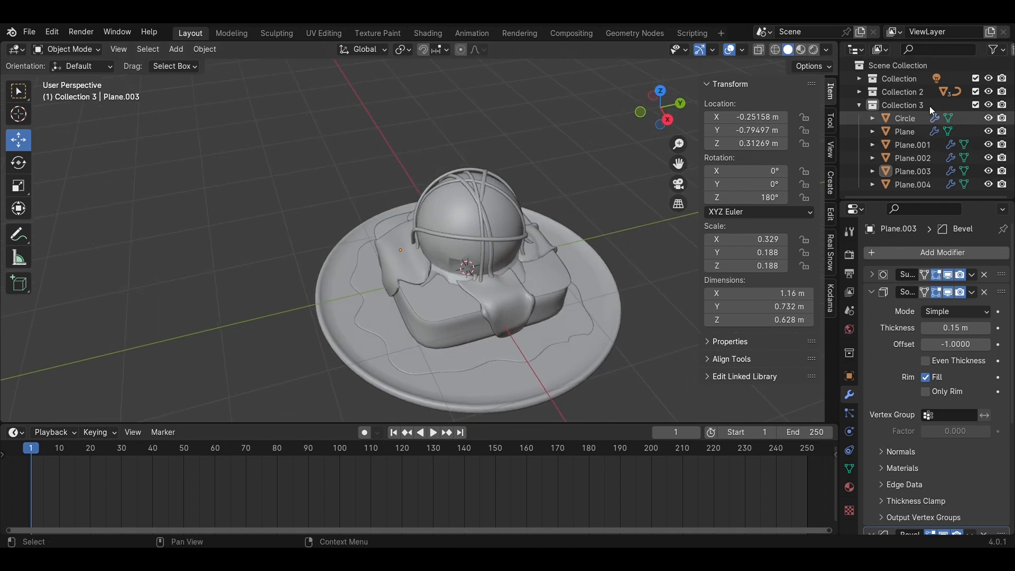
left_click_drag(954, 315, 943, 315)
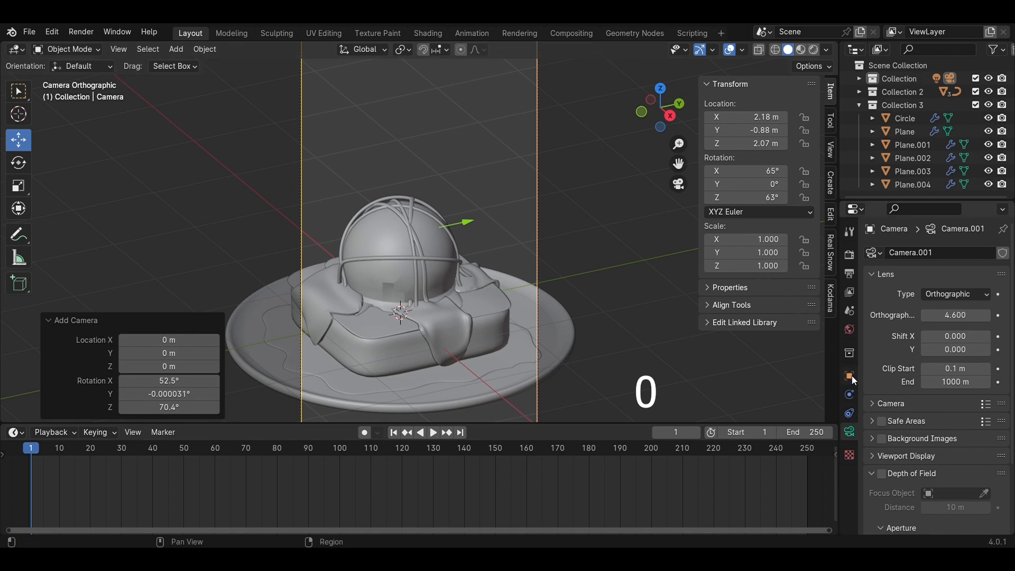
scroll(531, 247, "down", 2)
Step: Move the camera in top view to about X 4.24 m, Y -2.86 m, and look through it
left_click(660, 89)
scroll(511, 239, "down", 9)
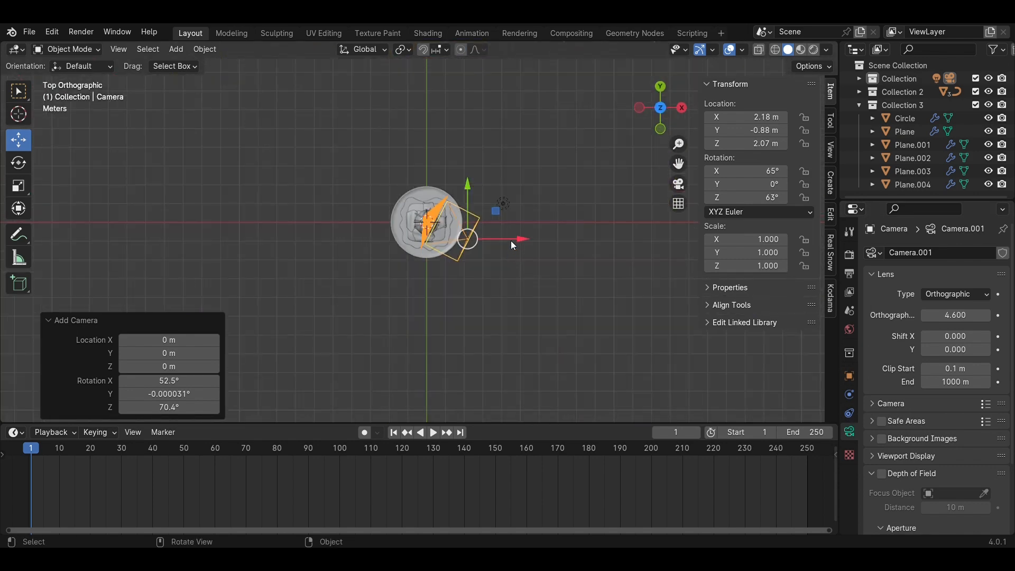
left_click_drag(510, 240, 549, 240)
left_click_drag(508, 194, 509, 232)
left_click(660, 129)
key("KP_0")
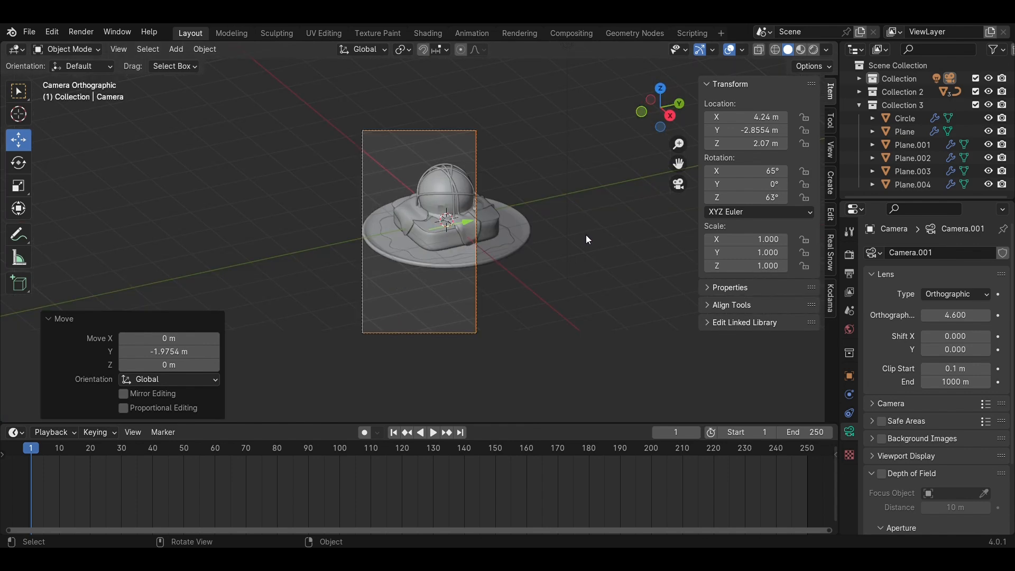
Step: Set the camera's rotation to 74° on X and 56° on Z, and its Z location to 2.44 m
left_click(848, 378)
left_click_drag(946, 337, 946, 363)
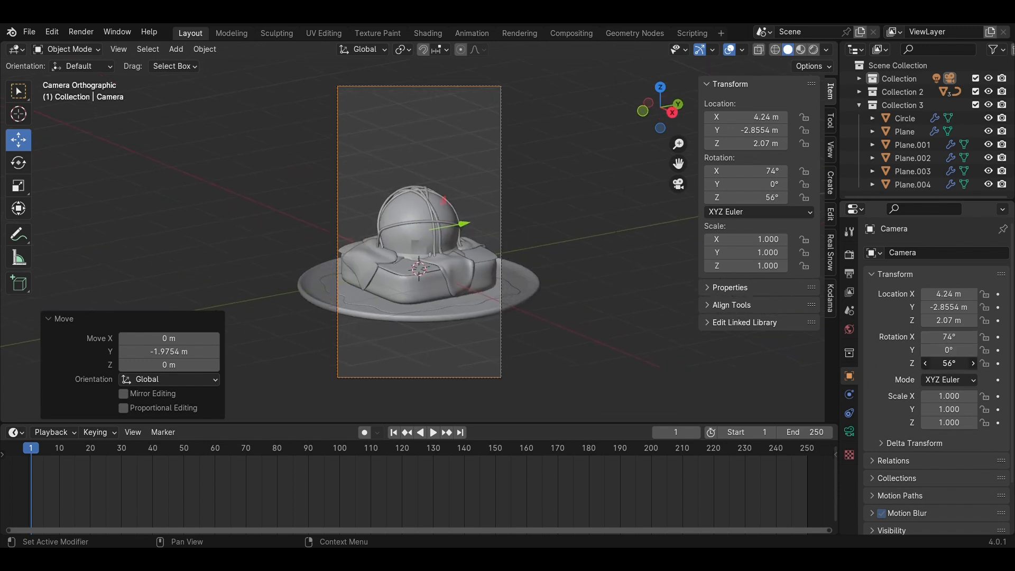
mouse_move(948, 320)
left_mouse_down()
mouse_move(975, 320)
mouse_move(947, 321)
left_mouse_up()
Step: Set the output resolution to 1920 × 1080 px
left_click(848, 261)
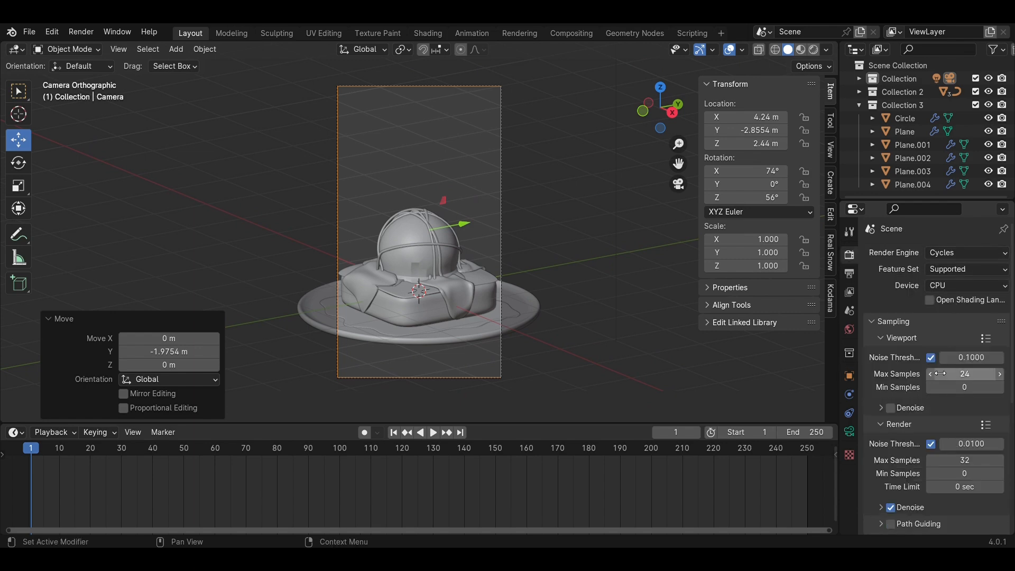
left_click(849, 273)
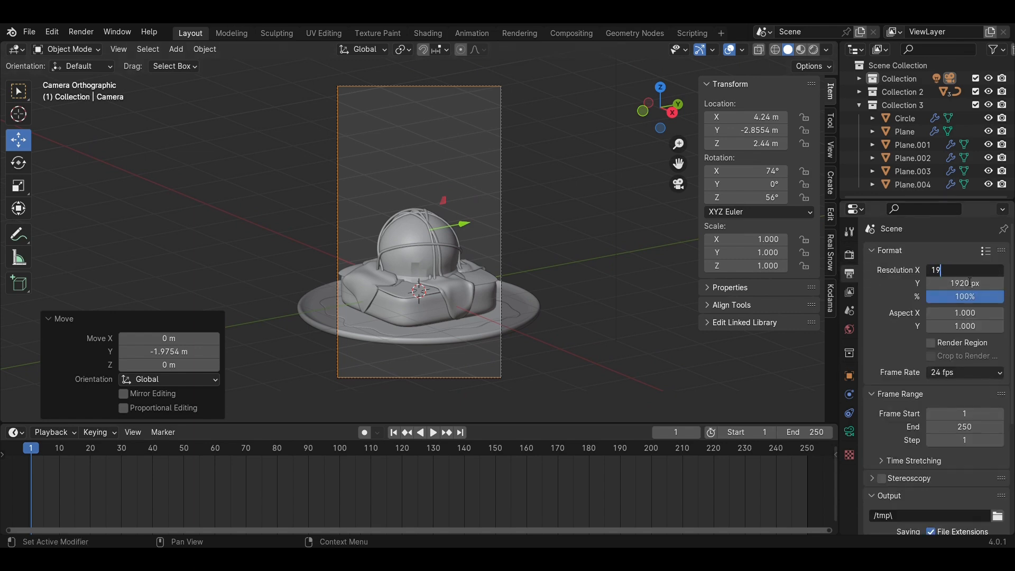
key("Return")
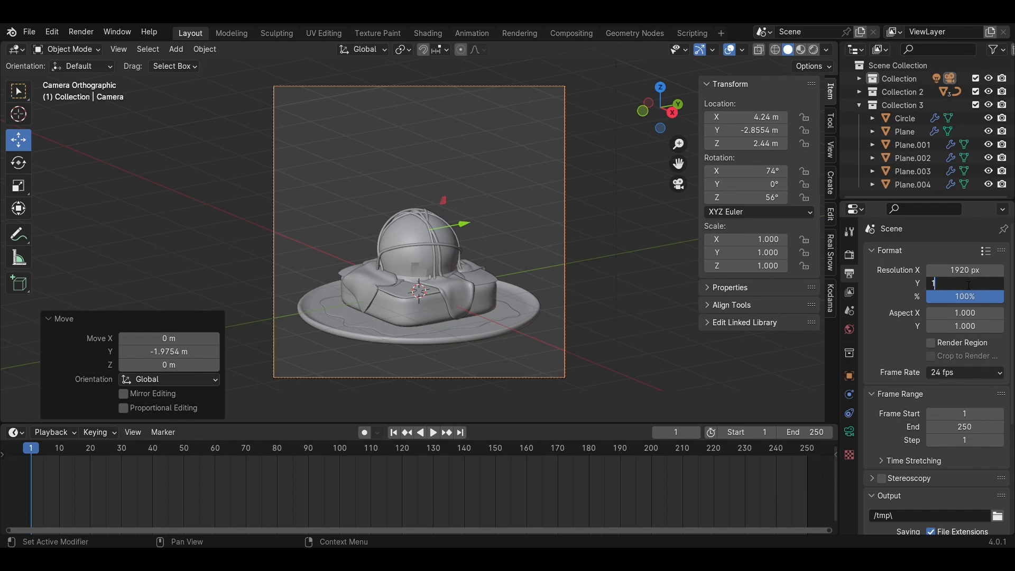
left_click(968, 284)
type("1080")
key("Return")
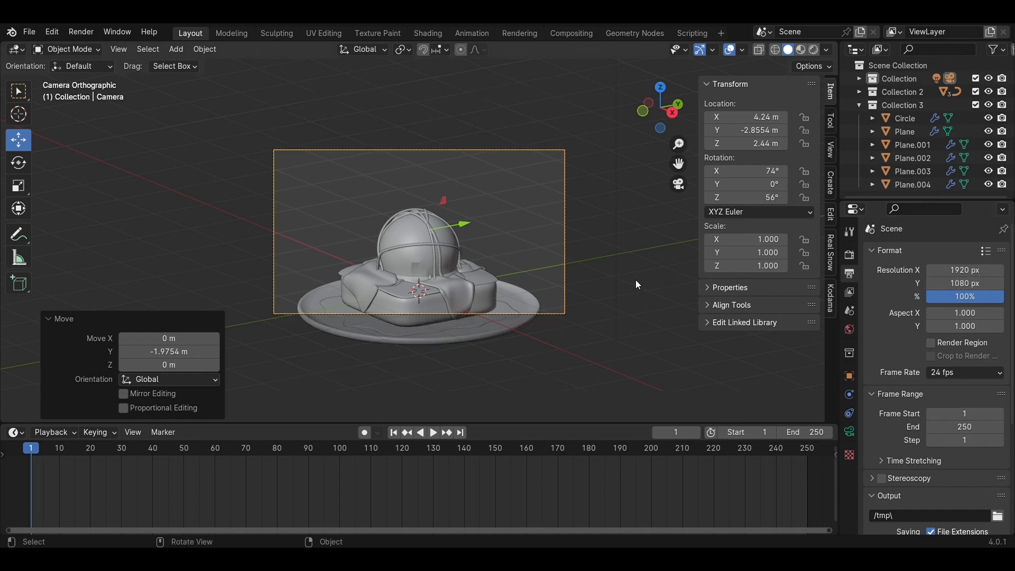
Step: Lower the camera to a Z location of 1.79 m to centre the dessert in frame, and save the file
left_click(849, 375)
mouse_move(949, 320)
left_mouse_down()
mouse_move(901, 320)
mouse_move(935, 318)
left_mouse_up()
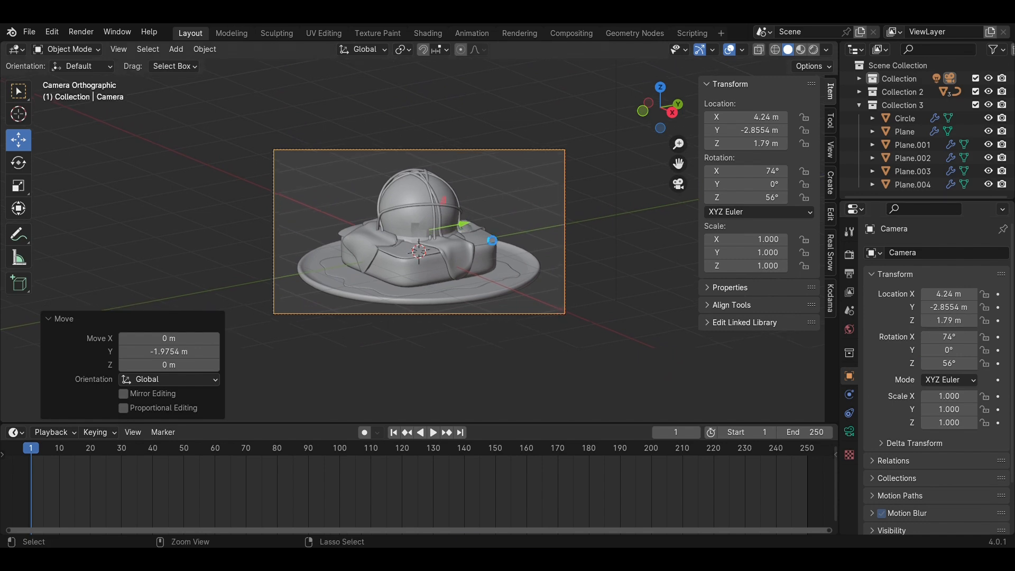
key("ctrl+s")
scroll(482, 230, "up", 4)
Step: Add a Bevel modifier with an amount of 0.5 m and 10 segments to the topping piece Plane.004
left_click(412, 233)
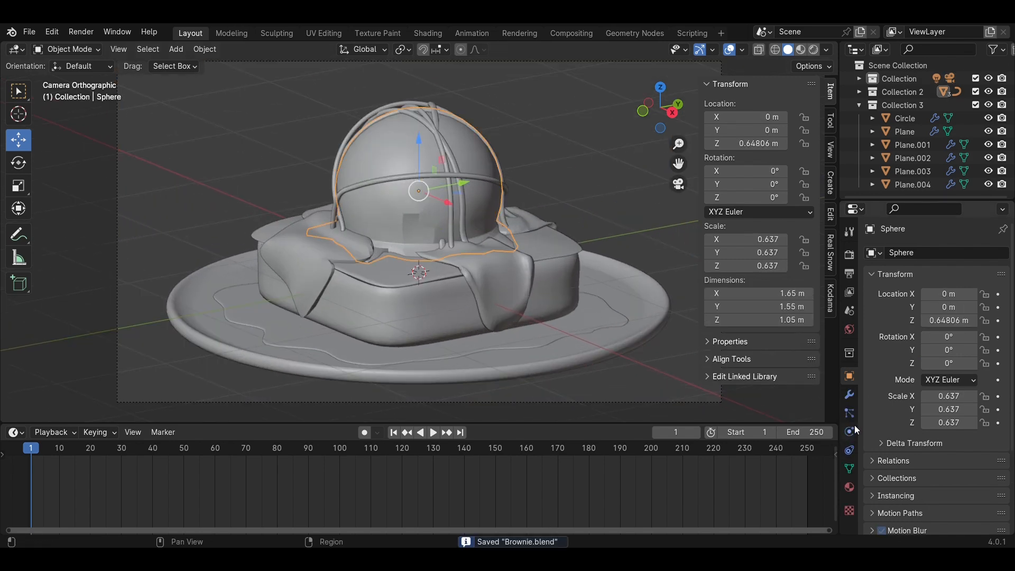
left_click(849, 394)
left_click(509, 279)
scroll(997, 421, "down", 3)
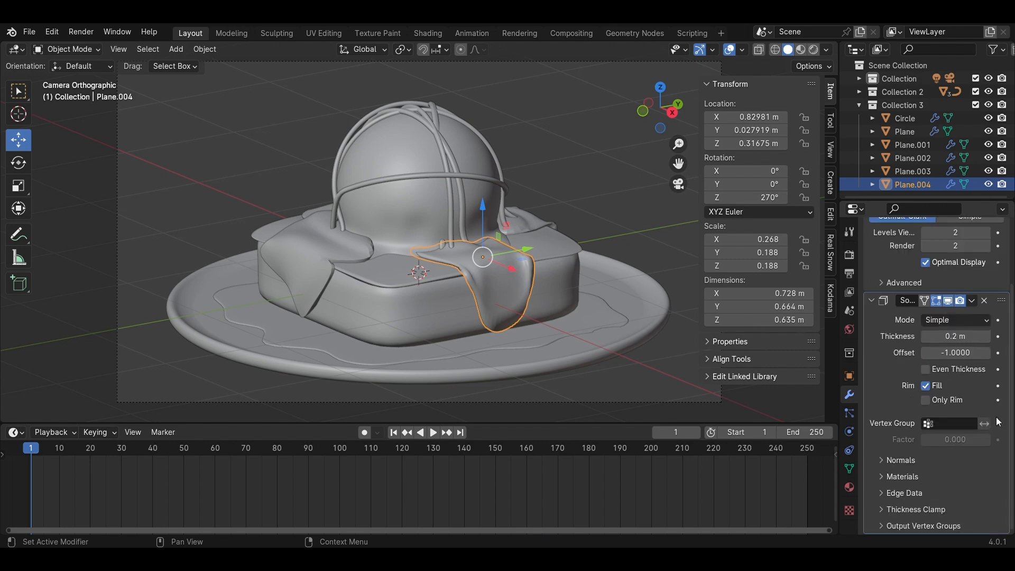
left_click(871, 300)
left_click(904, 254)
mouse_move(901, 254)
left_click(721, 268)
scroll(970, 426, "down", 2)
left_click(970, 423)
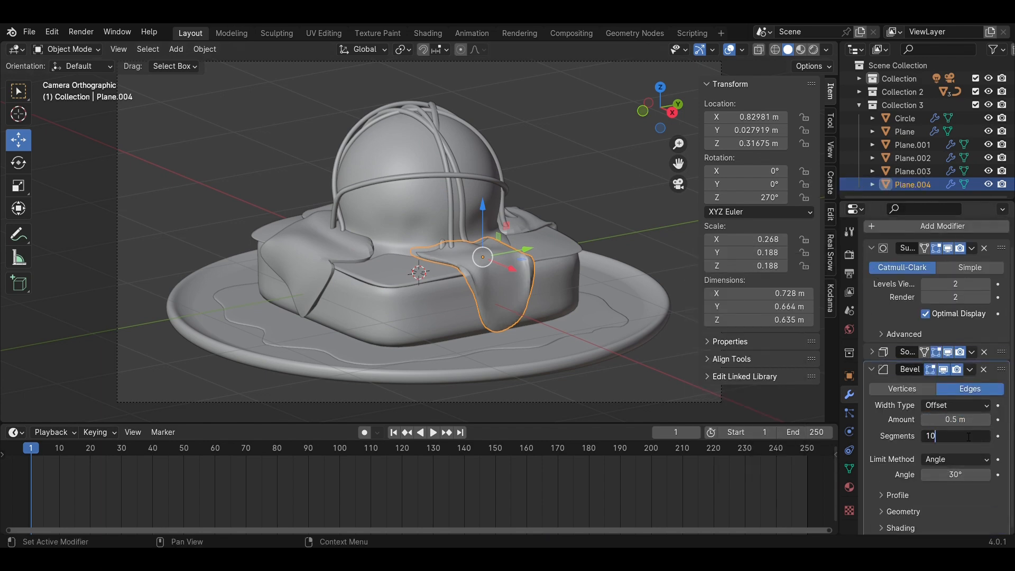
Step: Duplicate Plane.004's Subdivision modifier and place the Bevel modifier between the two Subdivision modifiers
left_click(971, 248)
left_click(945, 275)
left_click_drag(998, 476, 997, 324)
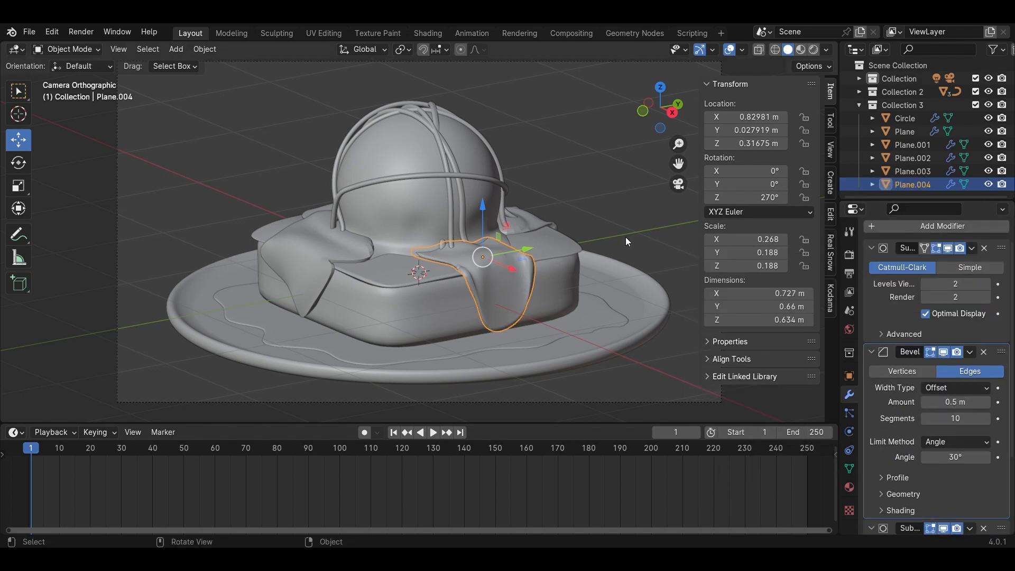
Step: Move the Bevel modifier below Solidify at the end of the topping piece Plane.004's modifier stack
key("alt+a")
scroll(620, 312, "up", 5)
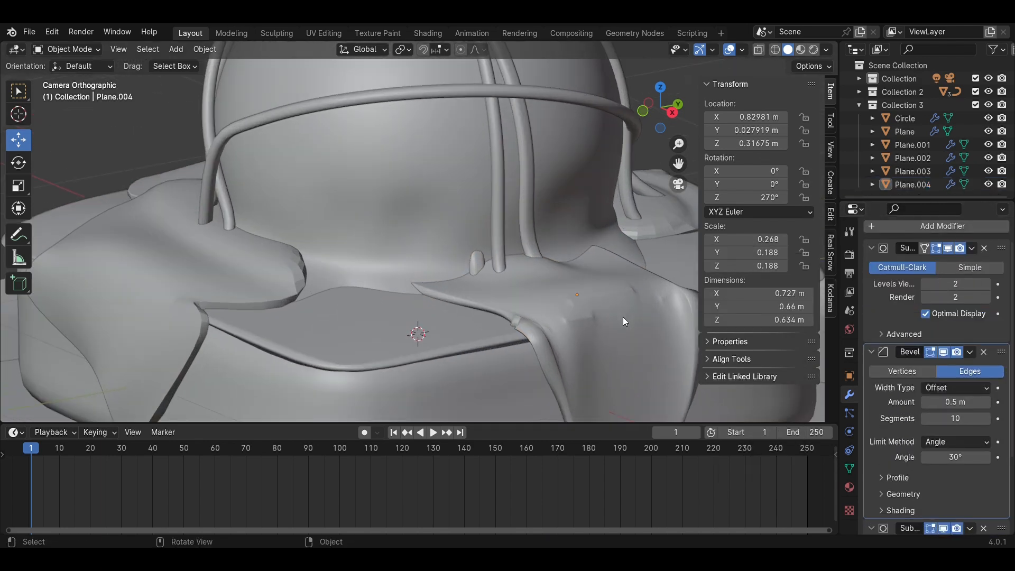
middle_click_drag(622, 316, 477, 296, "shift")
scroll(1002, 338, "down", 1)
left_click_drag(1001, 326, 985, 525)
scroll(961, 465, "down", 3)
middle_click_drag(549, 317, 516, 254)
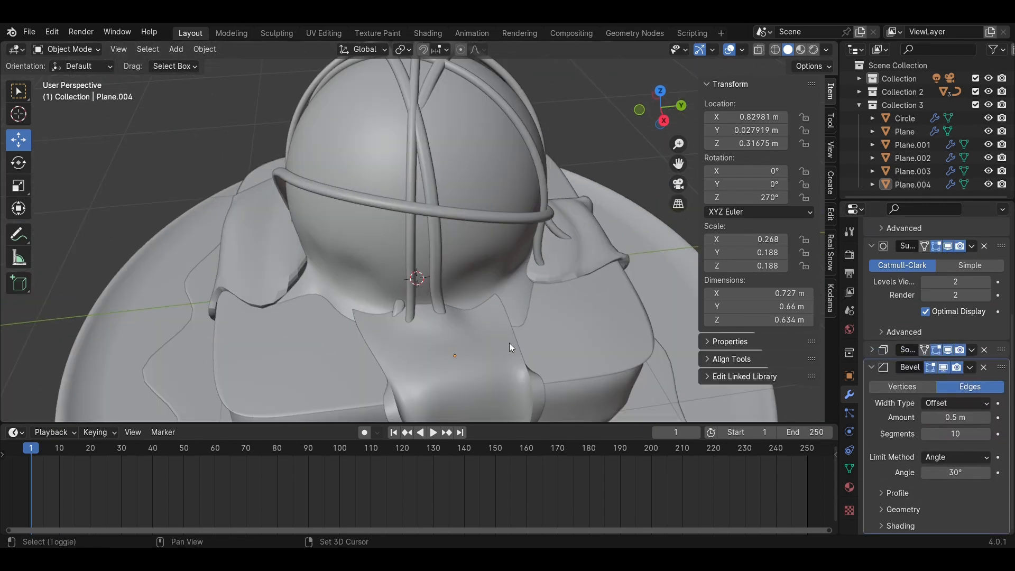
Step: Widen Plane.004 by moving two vertices on one side and one on the opposite side outward along Y, and save the file
key("Tab")
scroll(517, 253, "up", 3)
left_click(416, 217)
left_click_drag(434, 217, 370, 224)
left_click(411, 264)
left_click_drag(445, 261, 302, 278)
left_click(648, 238)
left_click_drag(691, 232, 721, 228)
key("Tab")
scroll(445, 289, "down", 4)
middle_click_drag(445, 289, 598, 81)
key("ctrl+s")
key("KP_0")
Step: Add a second Subdivision Surface modifier to the topping piece Plane.001
left_click(547, 191)
scroll(1001, 324, "down", 2)
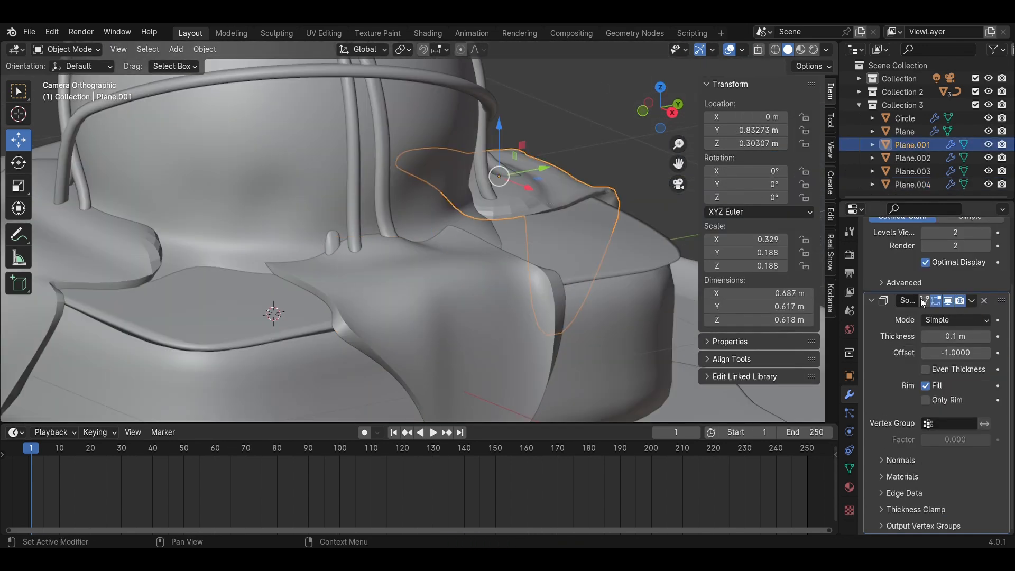
left_click(872, 299)
left_click(913, 254)
left_click(783, 434)
key("ctrl+z")
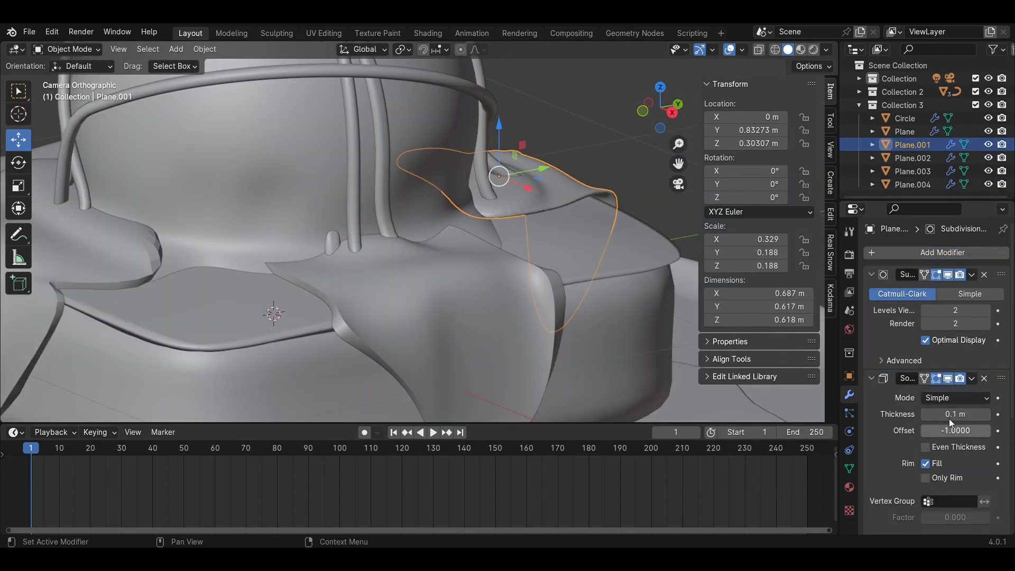
Step: Add a Bevel modifier to Plane.001 with an amount of 0.5 m and 10 segments
left_click(872, 274)
left_click(872, 292)
left_click(871, 309)
left_click(933, 254)
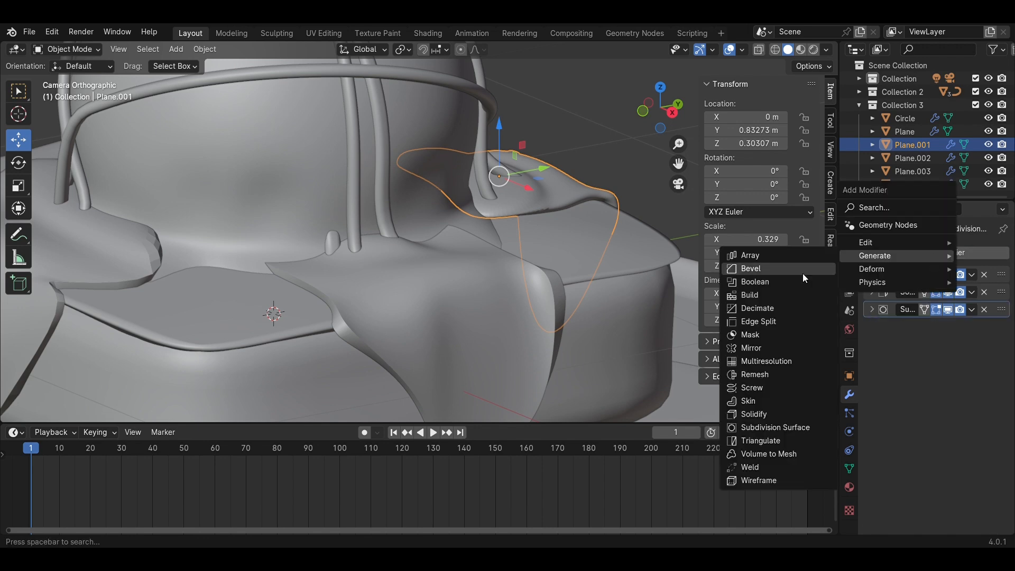
left_click(799, 271)
double_click(955, 380)
type(".")
Step: Add a Bevel modifier to the topping piece Plane.002 and duplicate its Subdivision modifier above Solidify
scroll(582, 238, "down", 4)
left_click(630, 274)
middle_click_drag(571, 221, 624, 222)
left_click(597, 296)
left_click(900, 251)
mouse_move(900, 248)
left_click(780, 259)
scroll(963, 455, "down", 6)
scroll(930, 392, "up", 2)
scroll(953, 346, "down", 1)
scroll(967, 354, "up", 10)
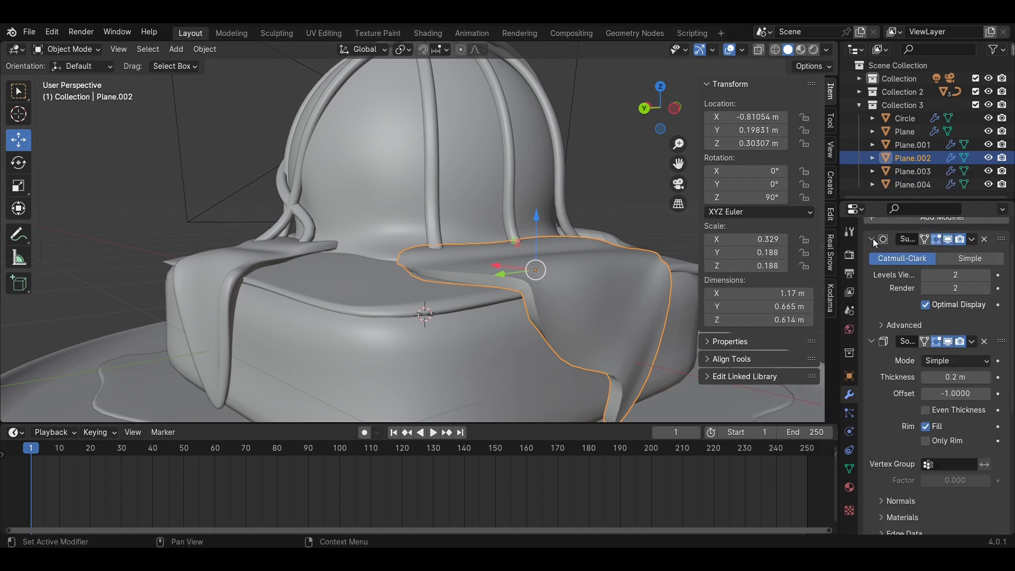
middle_click_drag(661, 275, 475, 248)
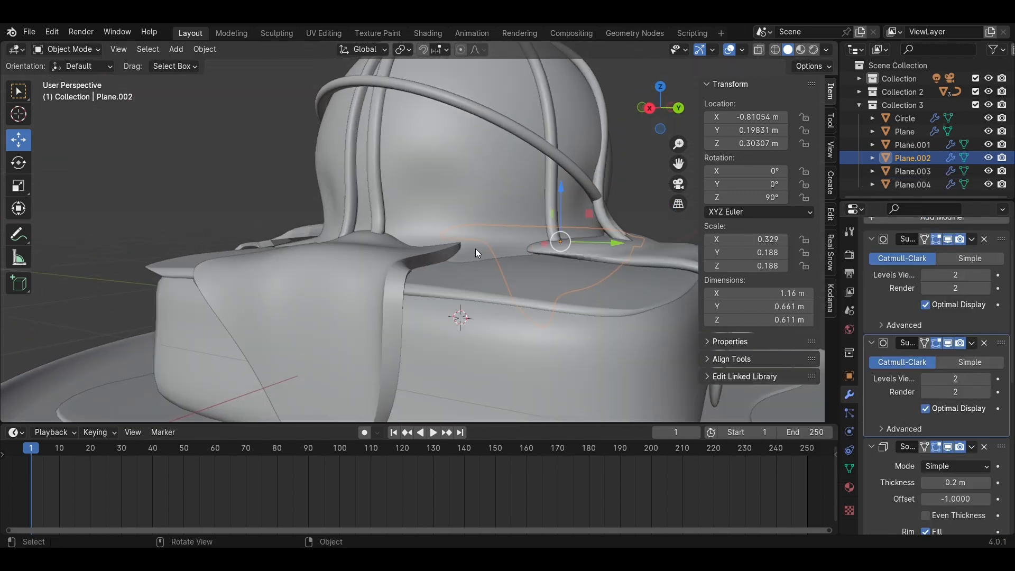
Step: Duplicate the Subdivision modifier of the topping piece Plane.003 above its Solidify modifier, and save the file
middle_click_drag(196, 259, 329, 268)
left_click(328, 269)
left_click(871, 257)
left_click(971, 274)
left_click(924, 304)
middle_click_drag(471, 180, 453, 228)
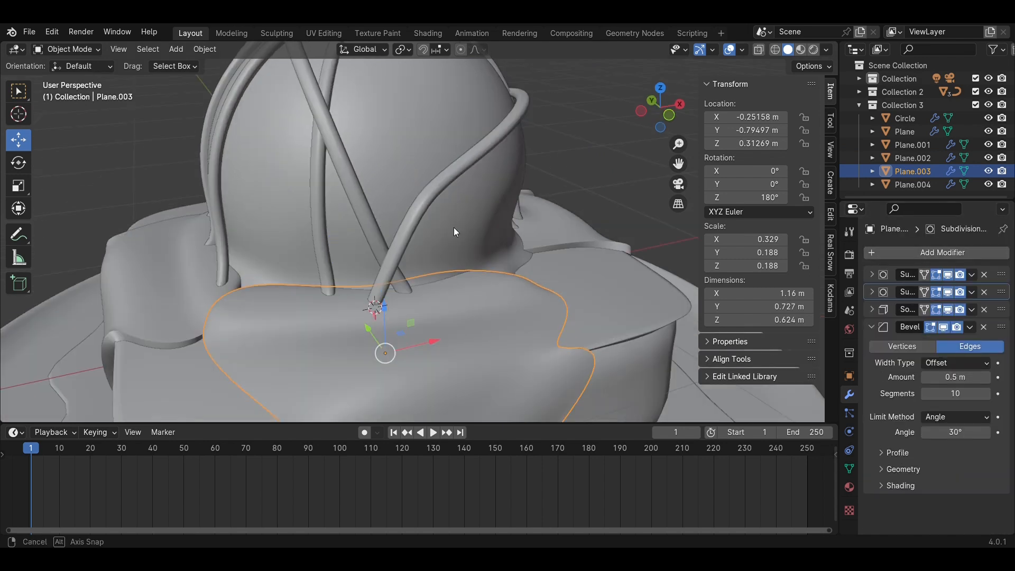
key("KP_0")
scroll(505, 232, "up", 3)
key("ctrl+s")
left_click(551, 164)
scroll(236, 271, "down", 3)
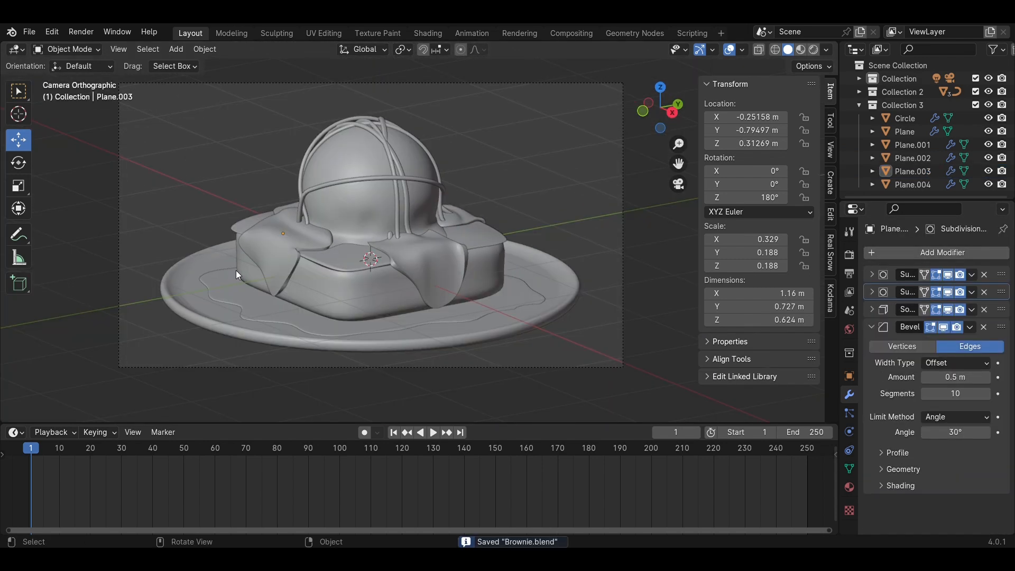
Step: Place the Bevel modifier above Solidify in Plane.003's stack, and reorder the modifiers of Plane.001
scroll(497, 271, "up", 4)
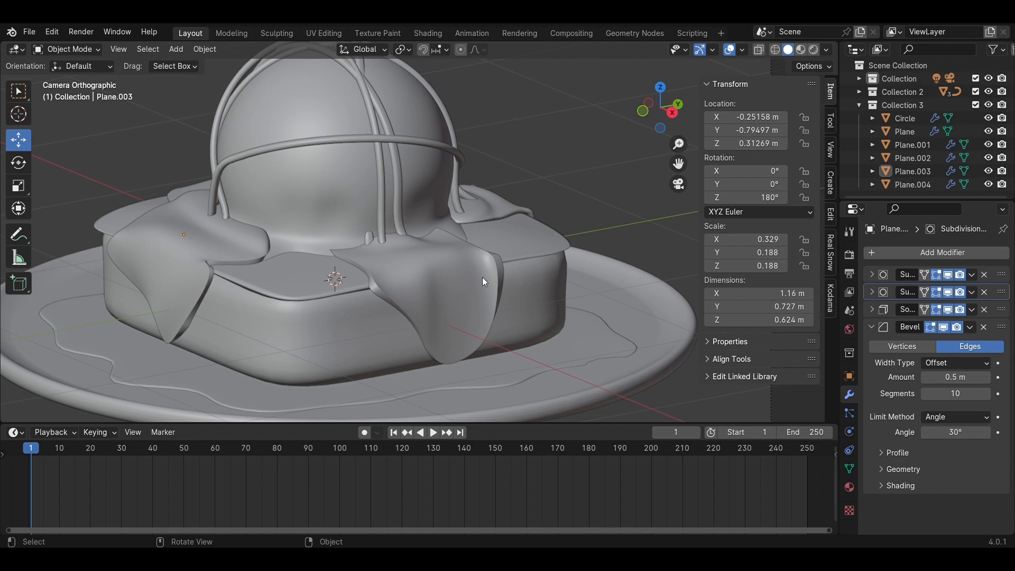
left_click(481, 277)
scroll(1000, 376, "down", 3)
scroll(1001, 375, "down", 2)
left_click(157, 275)
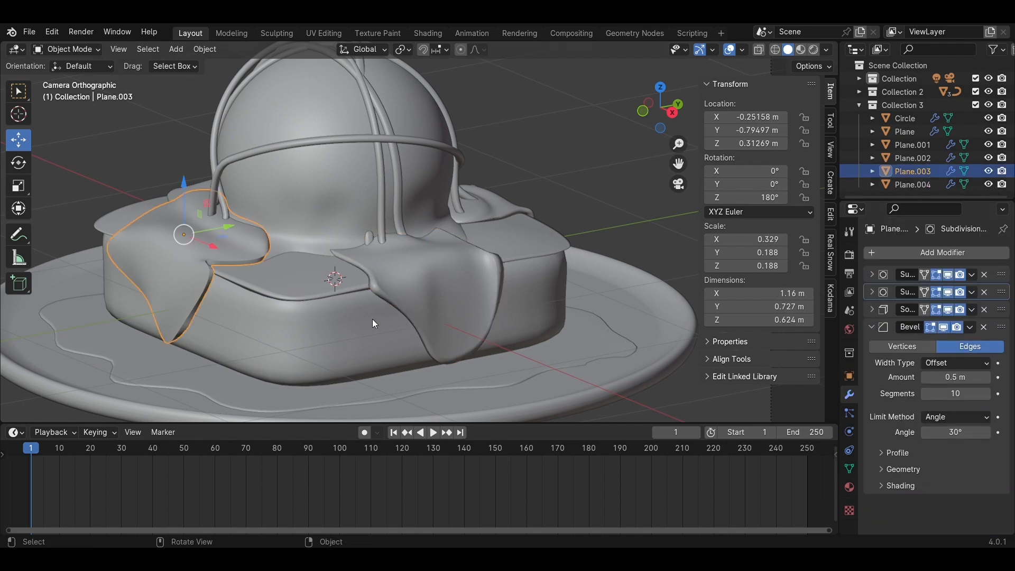
left_click_drag(1001, 327, 1000, 311)
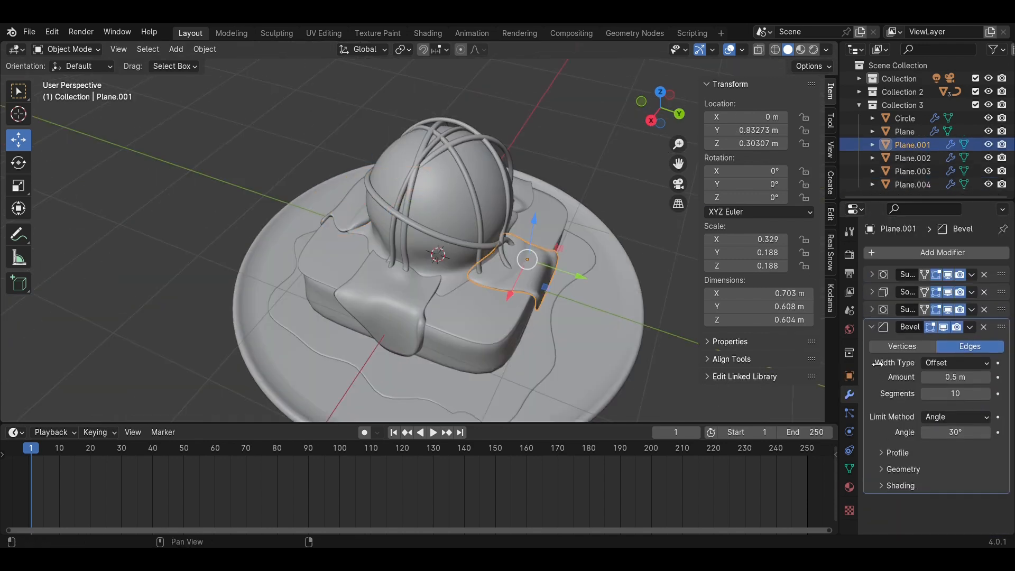
left_click_drag(1000, 330, 1000, 487)
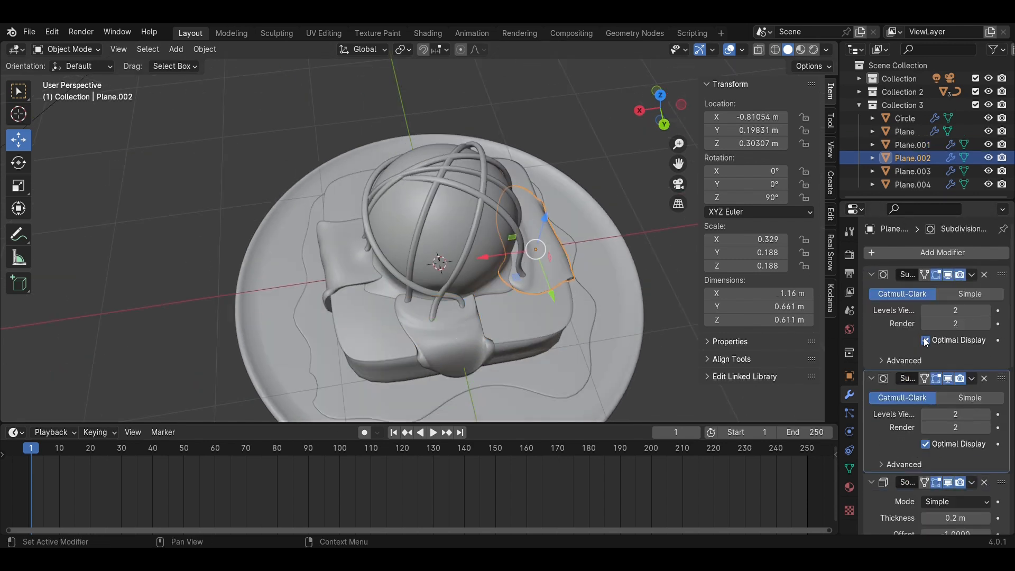
Step: Collapse the two Subdivision modifiers and the Solidify modifier of Plane.002, and save the file
left_click(871, 274)
left_click(871, 292)
left_click(870, 309)
left_click(638, 328)
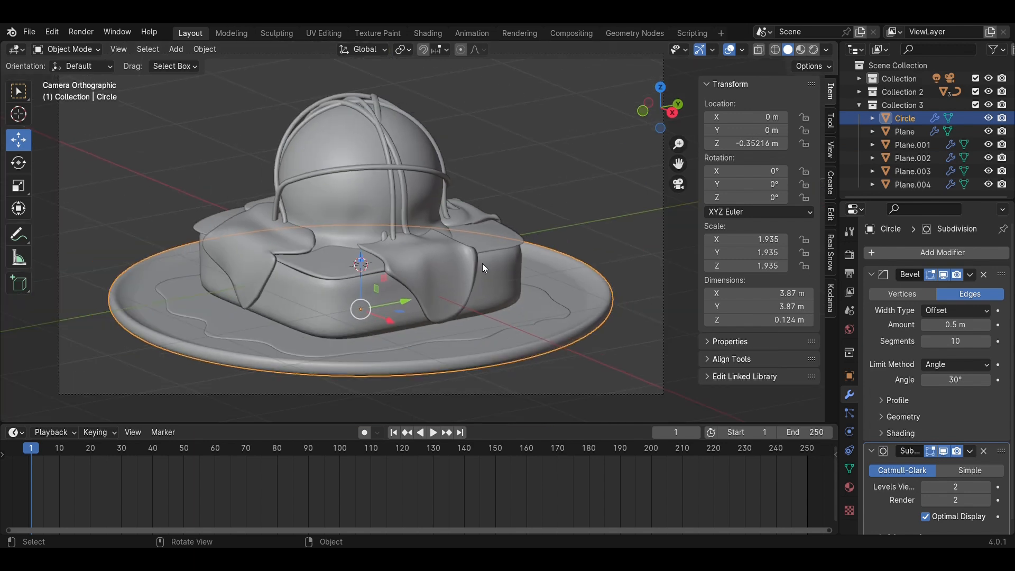
scroll(544, 206, "up", 4)
key("ctrl+s")
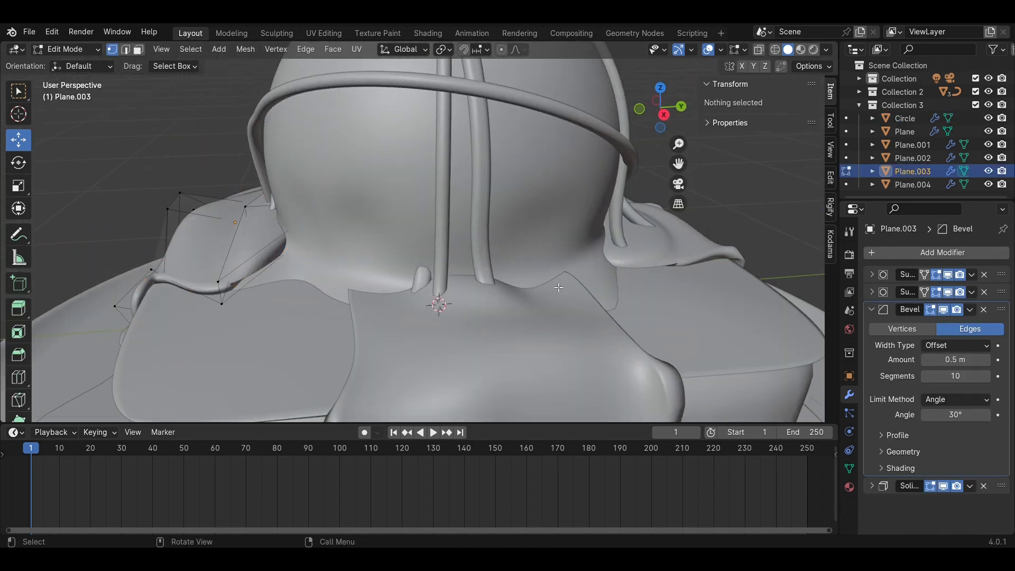
Step: Using X-ray and face selection, raise the inner-edge faces of Plane.004 toward the ice cream ball, and save the file
key("alt+z")
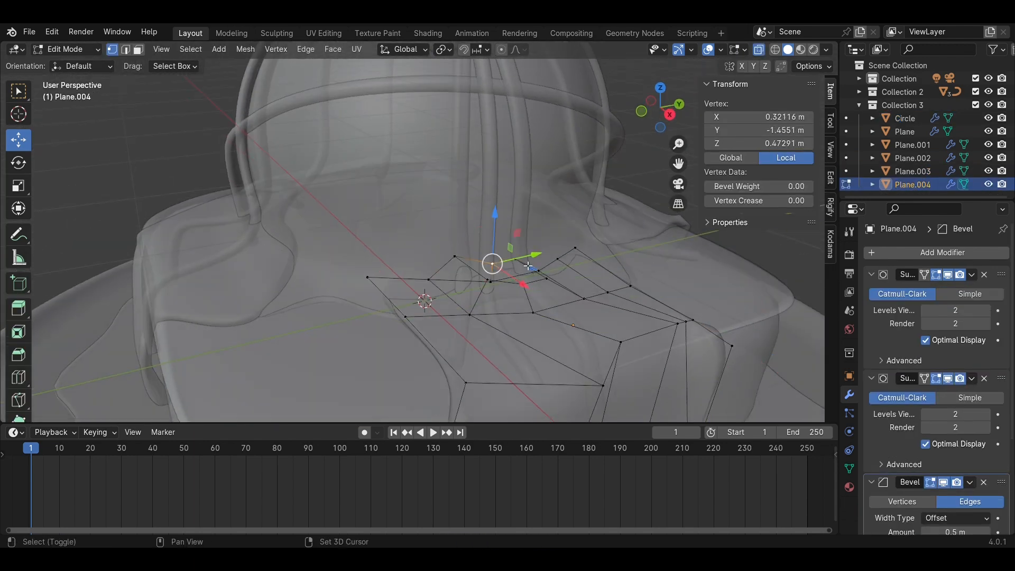
key("3")
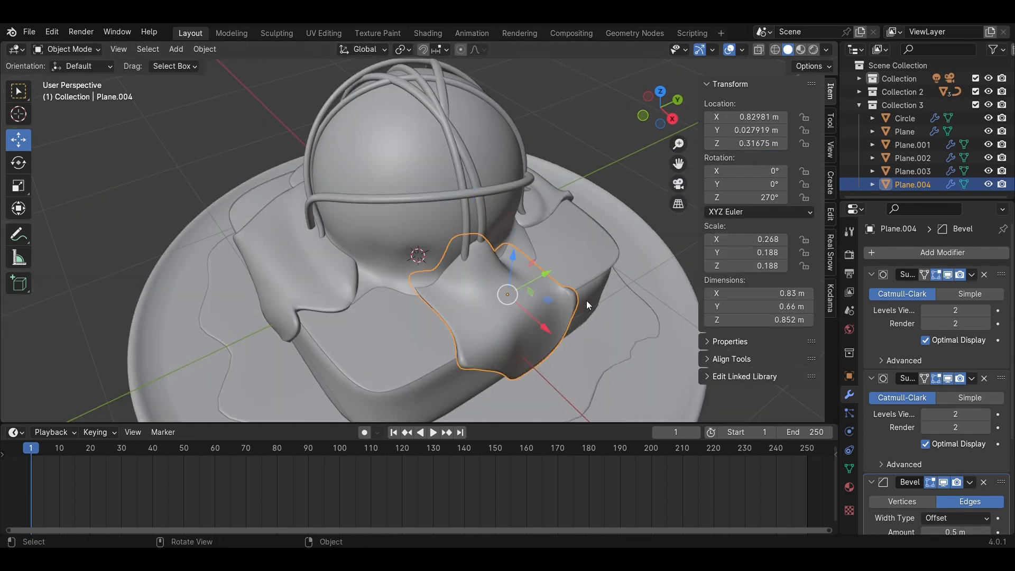
key("ctrl+s")
Step: Move Plane.004's selected inner-edge faces further up the ice cream ball below the syrup strands
middle_click_drag(586, 300, 443, 313)
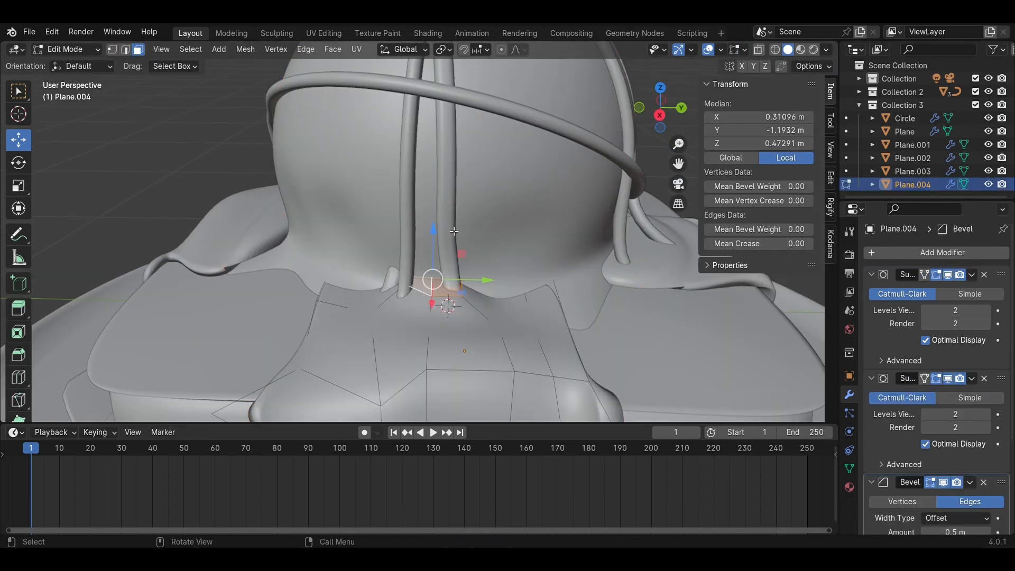
key("g")
left_click(451, 193)
key("Tab")
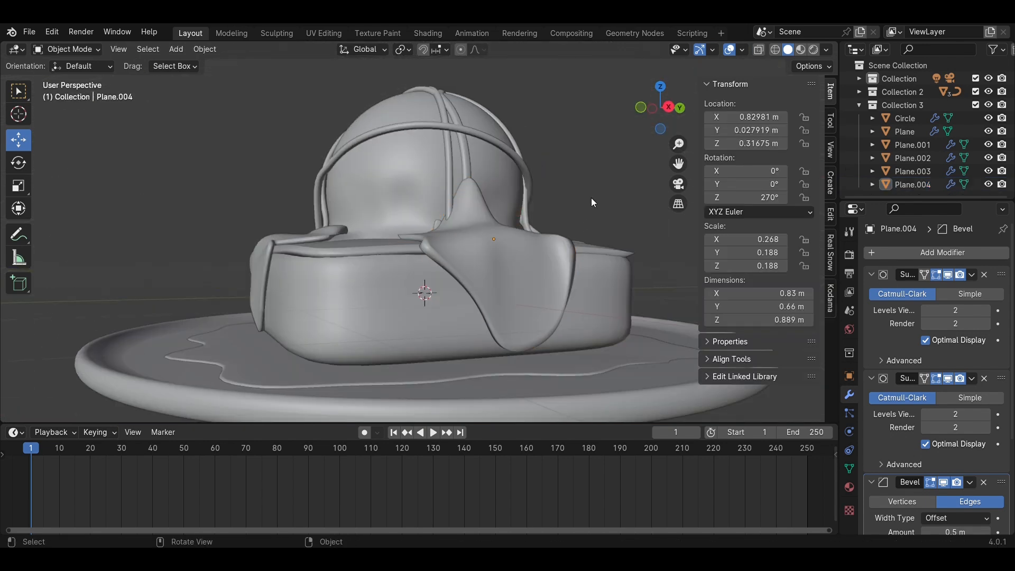
Step: Try to pull the middle inner-edge face of Plane.003 up along Z against the ice cream ball
middle_click_drag(591, 198, 408, 243)
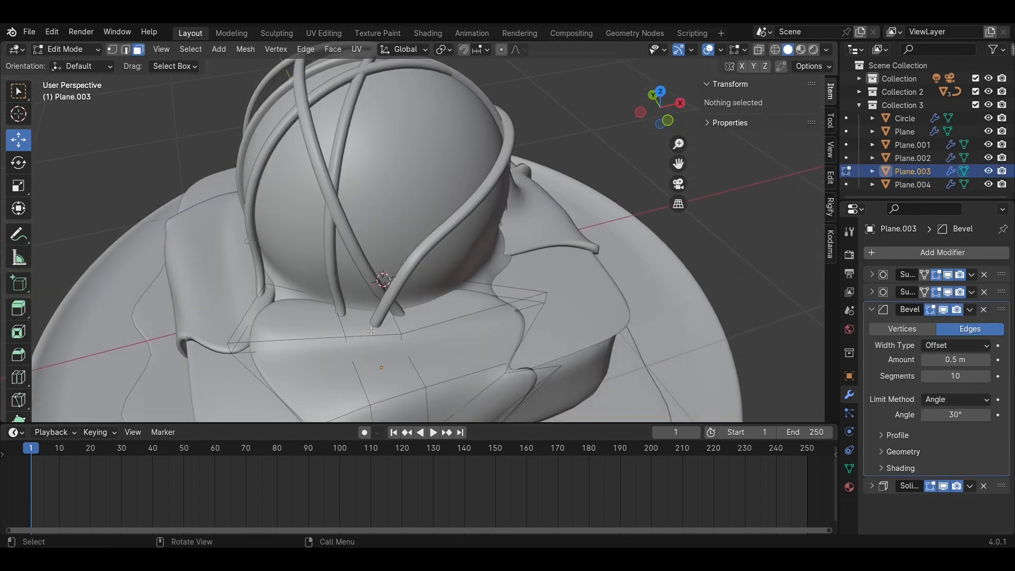
key("g")
key("z")
left_click(355, 230)
key("ctrl+z")
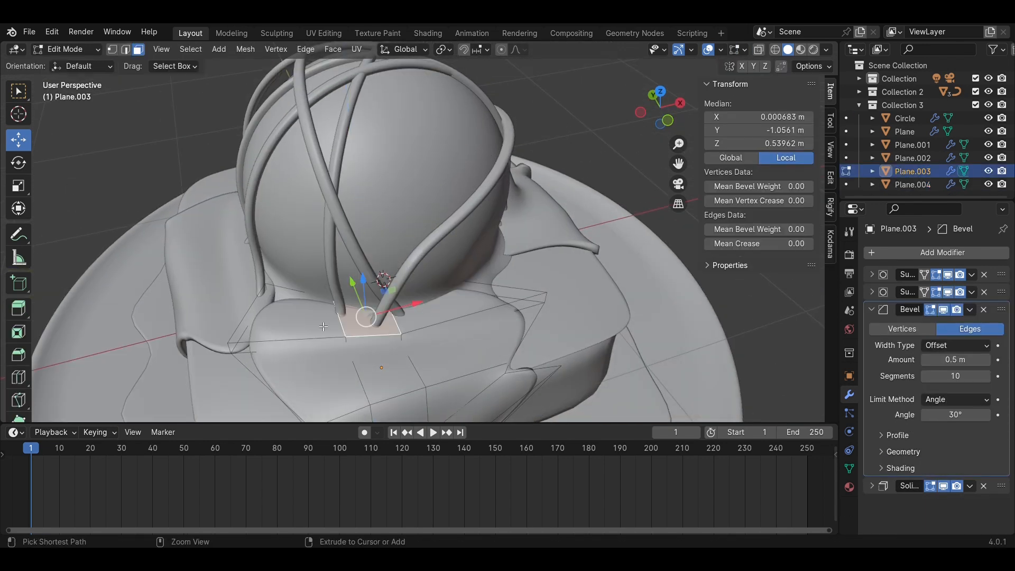
left_click(350, 324)
key("alt+a")
middle_click_drag(370, 264, 372, 317)
key("g")
key("z")
left_click(360, 154)
middle_click_drag(359, 154, 498, 356)
key("ctrl+z")
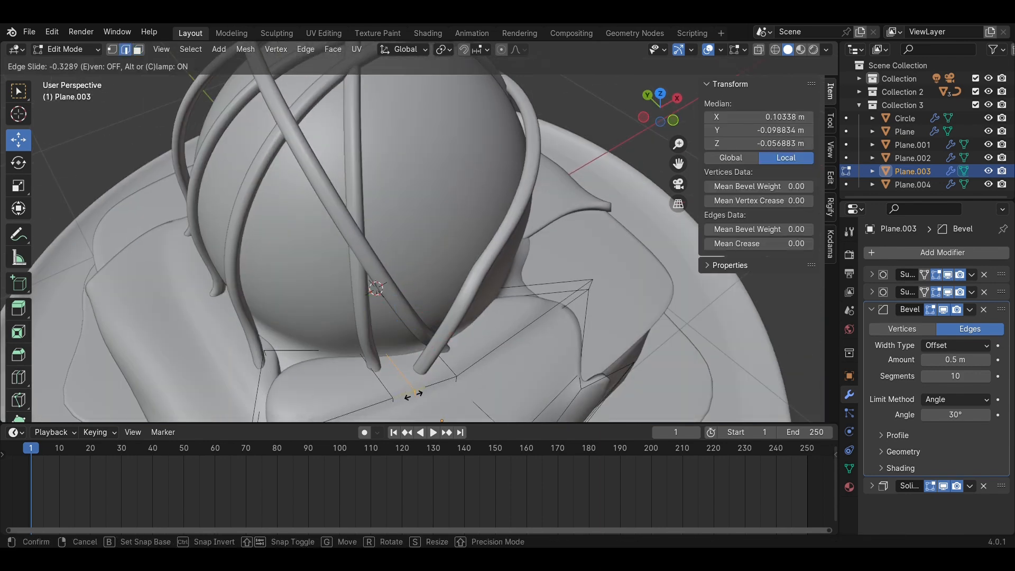
Step: Slide an inner edge of Plane.003 to narrow the middle face, raise that face about 0.25 m along Z, and save the file
left_click(390, 376)
left_click(389, 367)
key("g")
key("z")
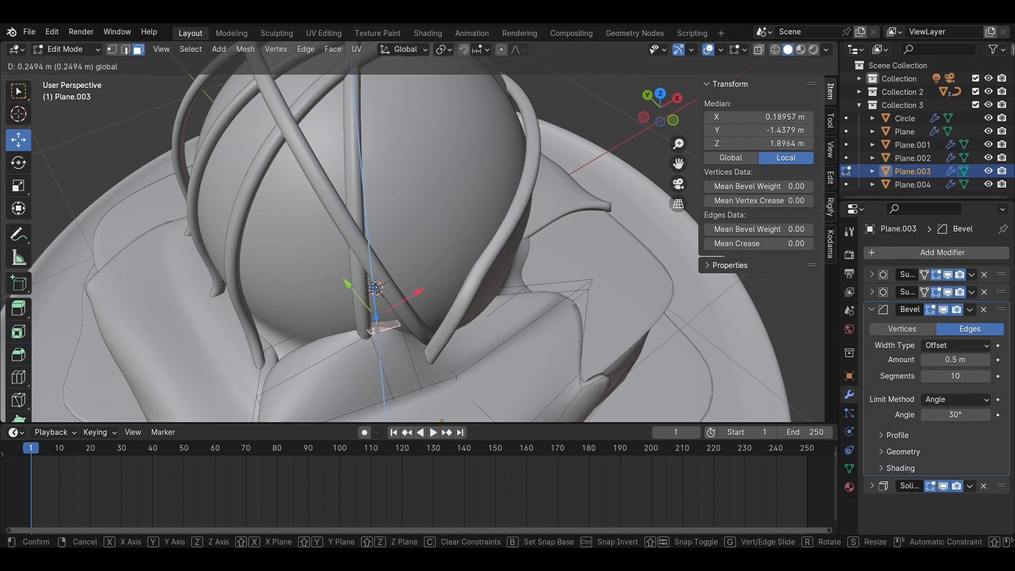
key("Return")
scroll(418, 238, "down", 3)
key("Tab")
mouse_move(476, 264)
middle_mouse_down()
mouse_move(559, 347)
mouse_move(537, 271)
mouse_move(487, 259)
middle_mouse_up()
key("ctrl+s")
scroll(487, 259, "down", 3)
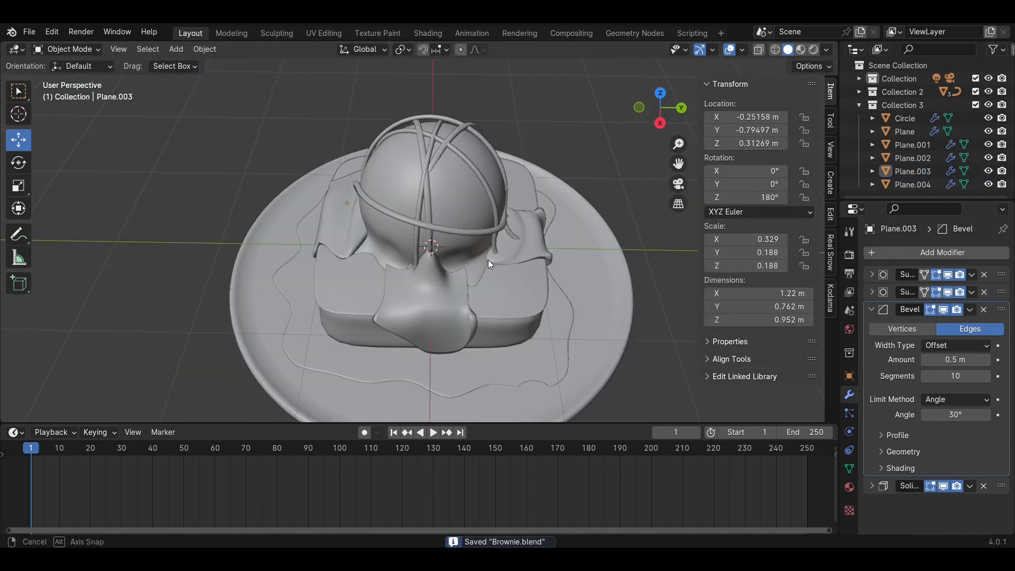
Step: Reshape the side of Plane.003's inner edge by moving its vertices, one of the moves constrained to X
scroll(372, 284, "up", 6)
key("Tab")
middle_click_drag(372, 284, 426, 304)
key("g")
key("Return")
key("g")
key("x")
key("Return")
key("Tab")
key("Tab")
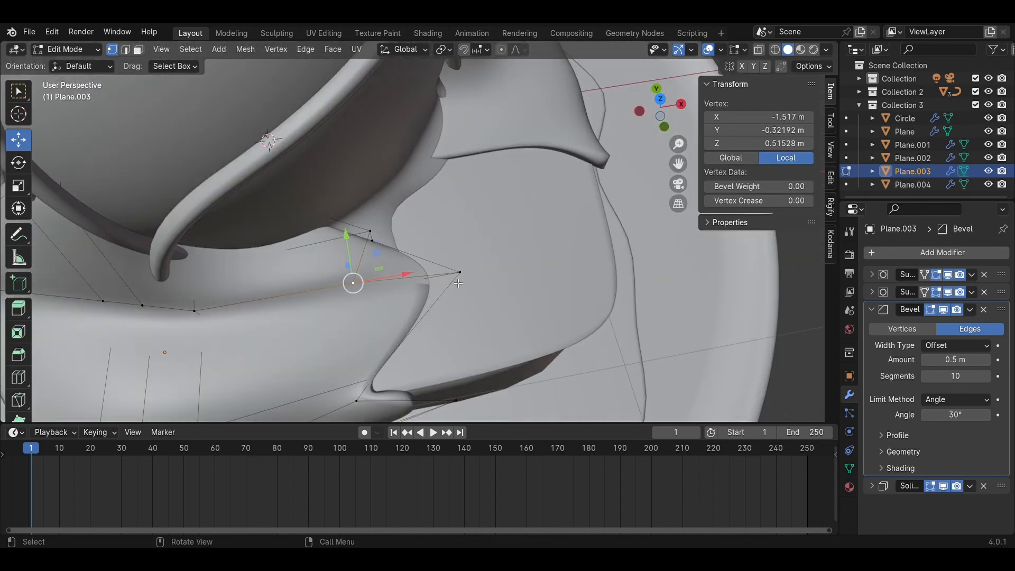
Step: Reposition the protruding vertex at the side of Plane.003's inner edge with several moves along X and one along Y
left_click(459, 272)
key("g")
key("x")
left_click(470, 264)
key("g")
key("y")
left_click(469, 293)
key("g")
key("x")
left_click(439, 294)
key("g")
key("x")
left_click(380, 275)
Step: Try to shift a neighbouring inner-edge vertex of Plane.003 along X with X-ray display on
key("alt+z")
left_click(208, 318)
key("g")
key("x")
left_click(410, 297)
key("alt+z")
left_click(410, 307)
key("ctrl+z")
key("ctrl+z")
Step: Adjust the height of a single vertex on Plane.003's inner edge along Z
left_click(401, 296)
middle_click_drag(401, 296, 383, 232)
left_click(367, 235)
left_click(338, 264)
middle_click_drag(296, 248, 465, 253)
left_click(475, 209)
key("g")
key("z")
left_click(475, 207)
Step: Shift another Plane.003 inner-edge vertex along X and Y, and adjust the adjoining vertices to smooth the outline
left_click(375, 149)
key("g")
key("x")
left_click(440, 194)
key("g")
key("y")
left_click_drag(441, 196, 446, 191)
left_click_drag(472, 205, 370, 146)
left_click(181, 259)
left_click(231, 259)
left_click_drag(243, 255, 293, 272)
Step: Try adding a loop cut to Plane.003 and moving it along the inner edge
middle_click_drag(311, 275, 355, 230)
key("ctrl+r")
left_click(372, 244)
left_click(377, 245)
left_click_drag(366, 225, 341, 227)
key("ctrl+z")
key("ctrl+z")
key("ctrl+z")
Step: Check Plane.003's shape outside Edit Mode, and bevel an edge beside the dip in its border
left_click(465, 250)
middle_click_drag(465, 250, 465, 228)
key("Tab")
middle_click_drag(471, 168, 464, 193)
key("Tab")
left_click(443, 292)
middle_click_drag(444, 288, 370, 317)
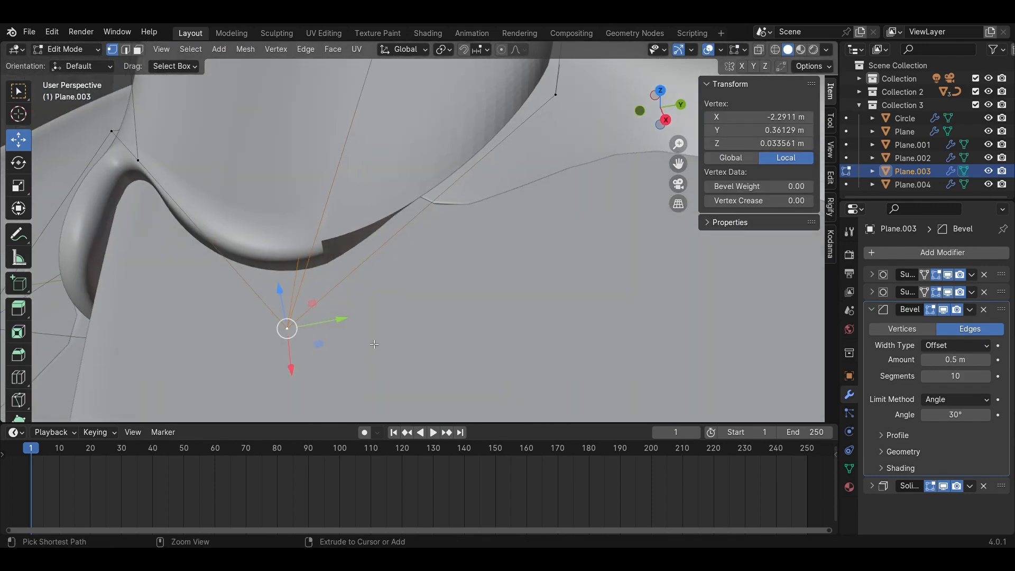
scroll(364, 271, "down", 3)
key("2")
left_click(392, 246)
key("ctrl+b")
right_click(672, 322)
left_click(365, 227)
key("ctrl+b")
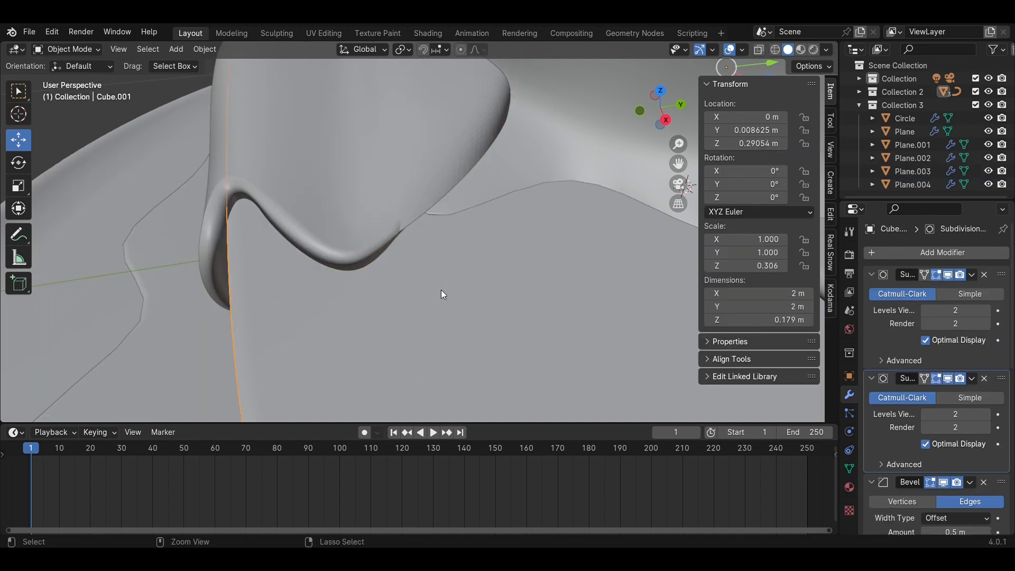
Step: Save the file and view the dessert through the camera
middle_click_drag(441, 289, 368, 255)
key("ctrl+s")
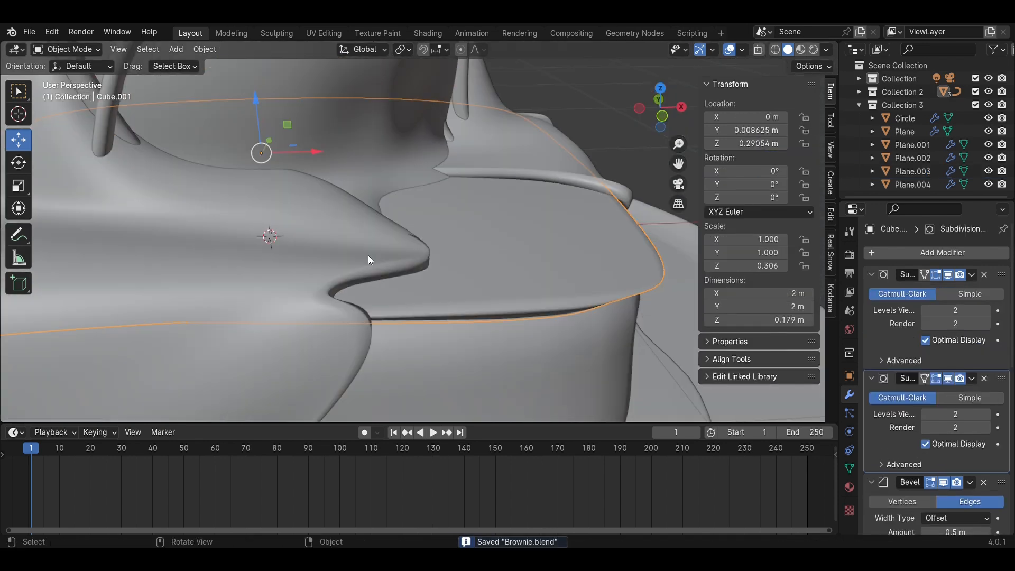
key("KP_0")
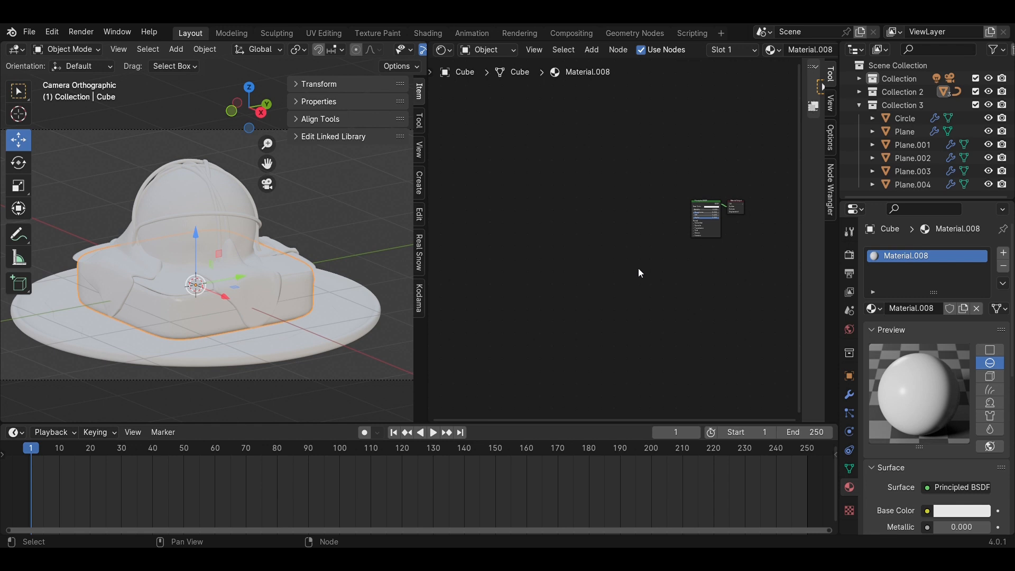
Step: Add a Noise Texture node to the brownie's Material.008 and connect its Fac output to the Principled BSDF's Base Color
scroll(639, 270, "up", 5)
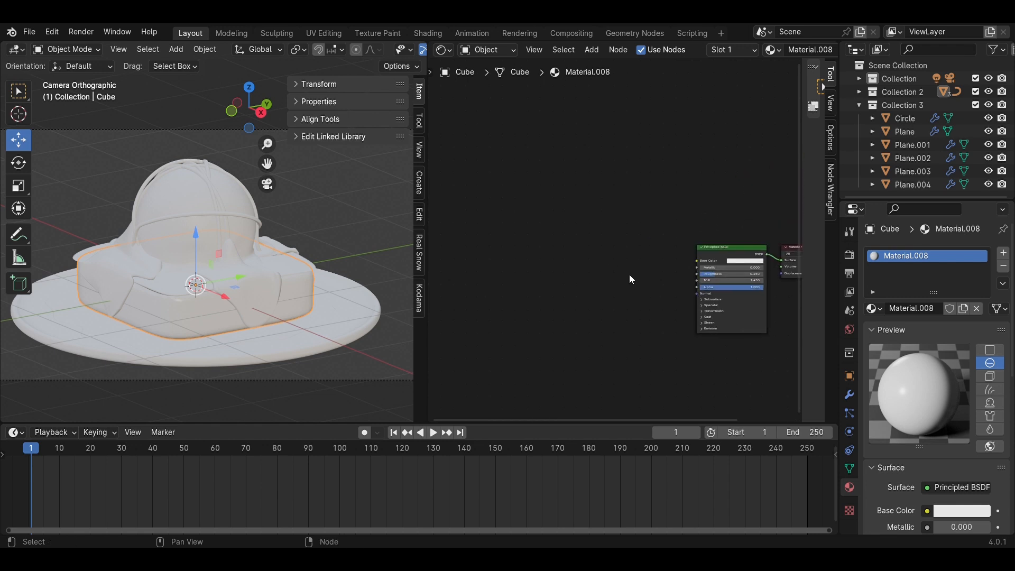
middle_click_drag(628, 275, 638, 249, "shift")
key("shift+a")
type("no")
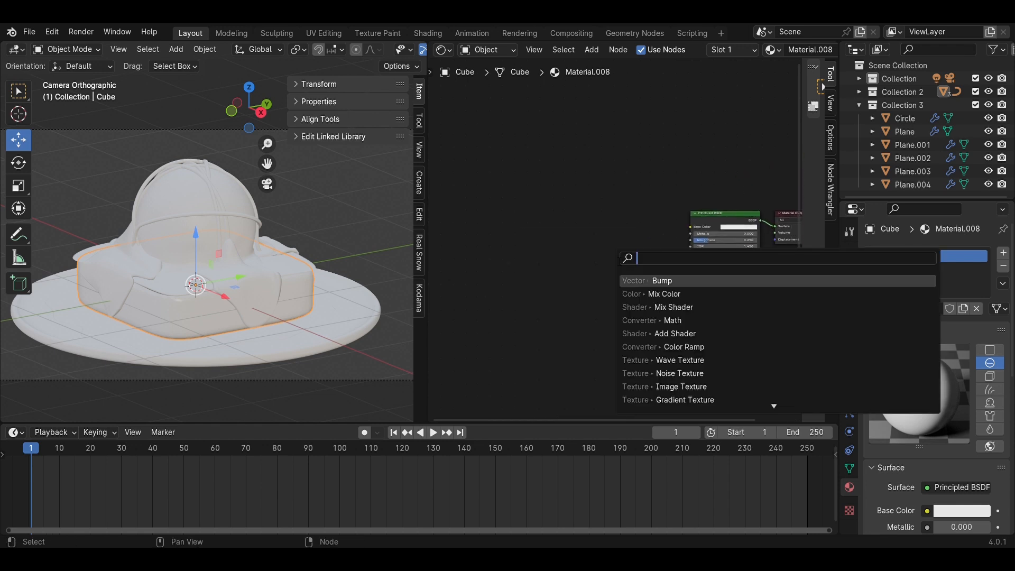
left_click(704, 307)
left_click(587, 216)
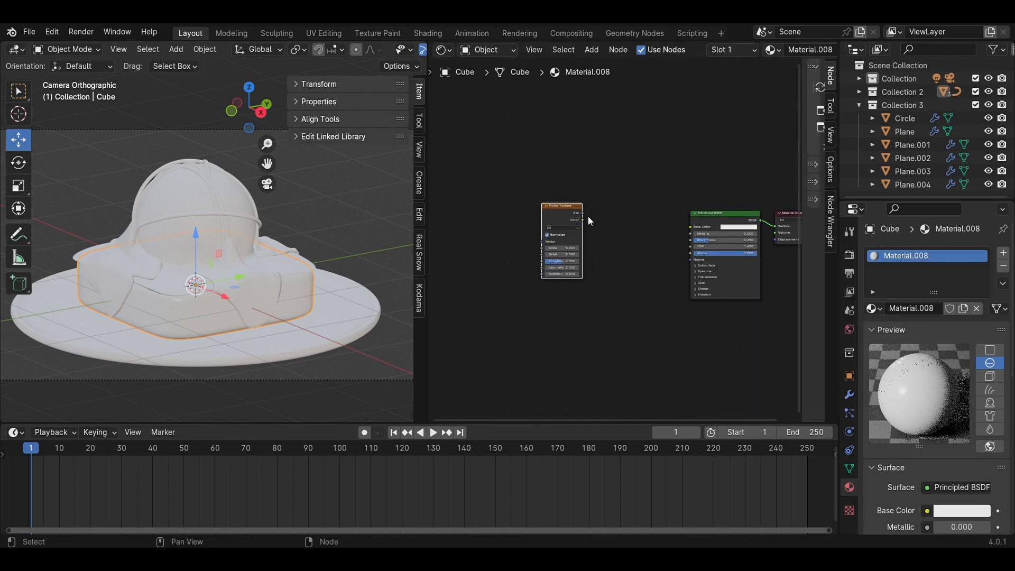
left_click_drag(581, 213, 696, 227)
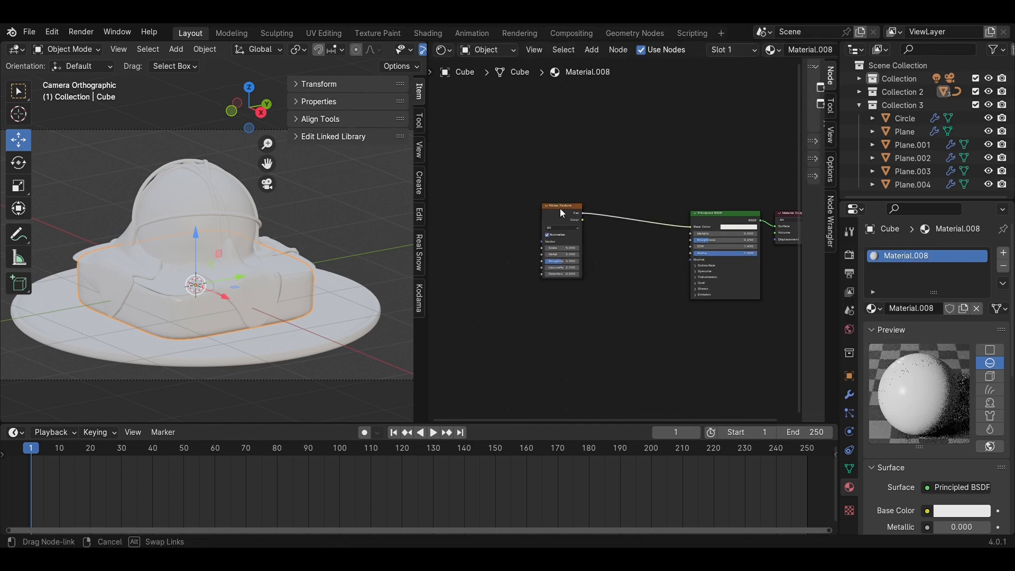
Step: Add Texture Coordinate and Mapping nodes to the Noise Texture and feed the Mapping's Vector from the Object output
left_click_drag(565, 221, 565, 221)
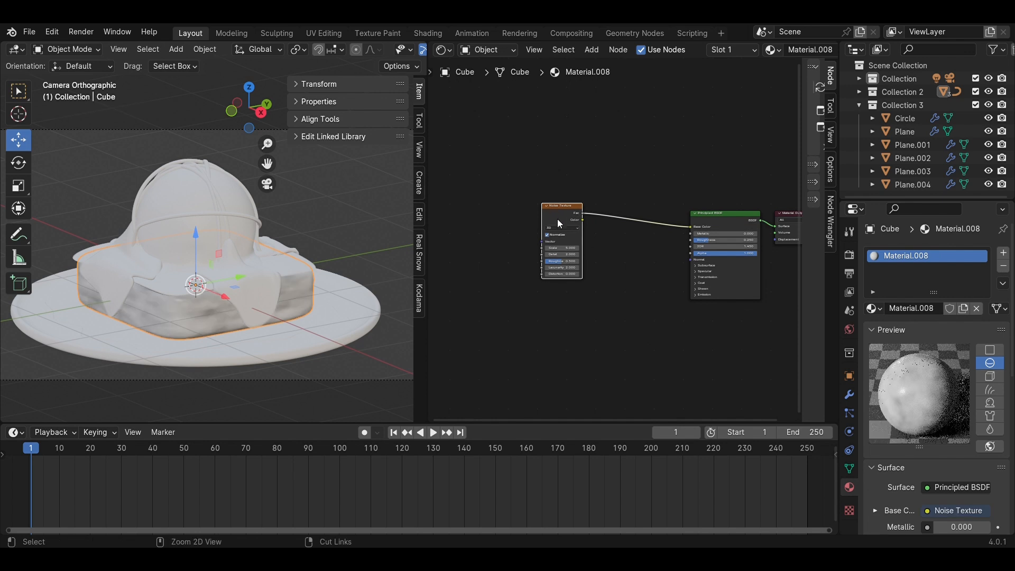
key("ctrl+t")
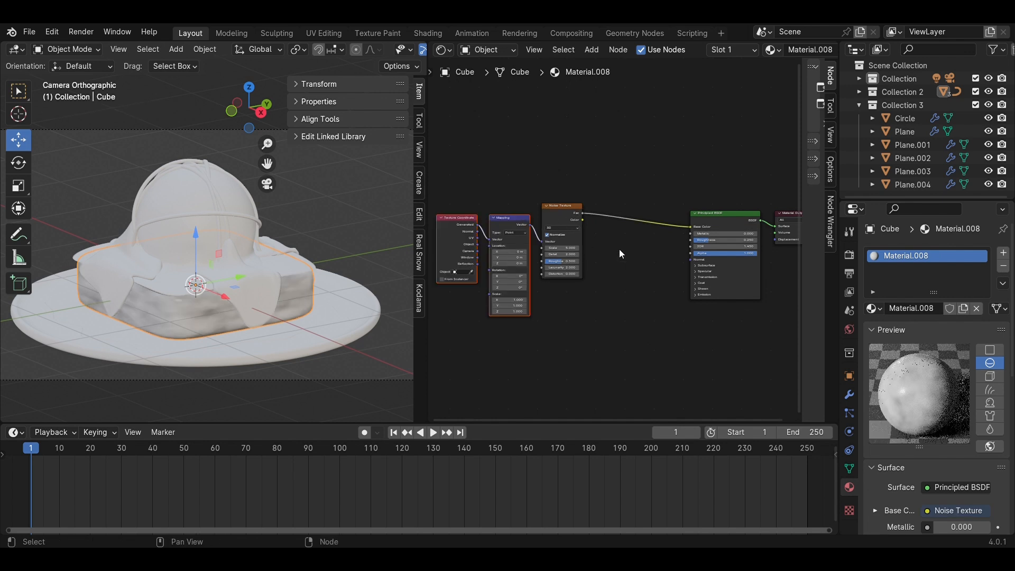
left_click(619, 249)
scroll(619, 250, "up", 3)
middle_click_drag(448, 228, 586, 232)
scroll(588, 234, "up", 3)
left_click(590, 237)
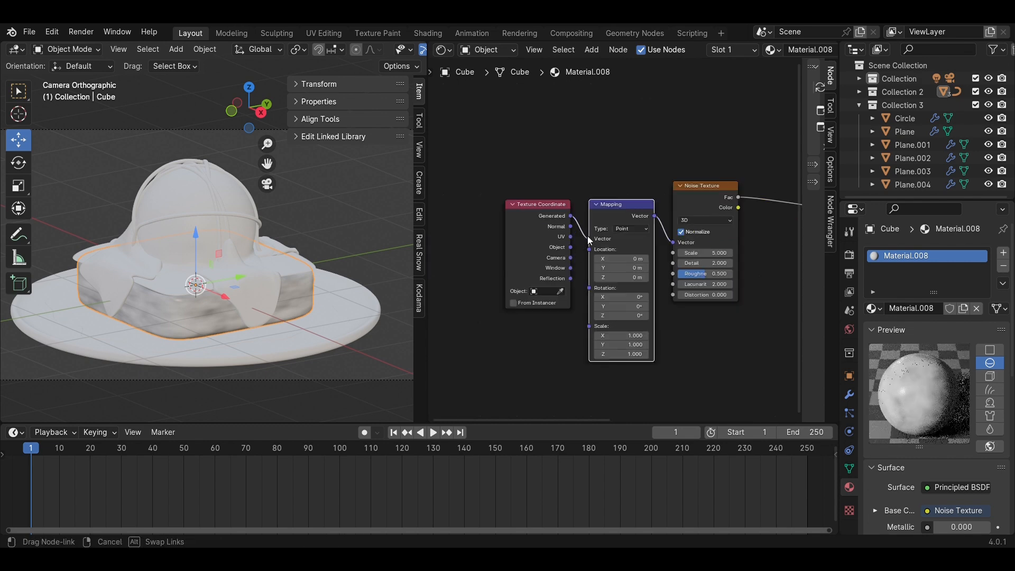
left_click_drag(589, 239, 590, 238)
key("Escape")
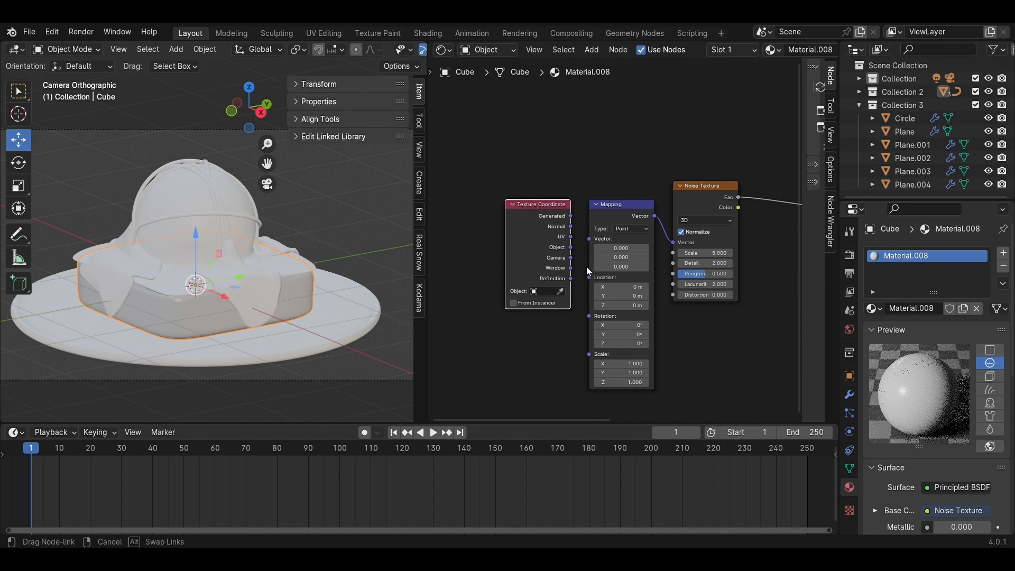
left_click_drag(586, 267, 585, 267)
scroll(585, 266, "up", 1)
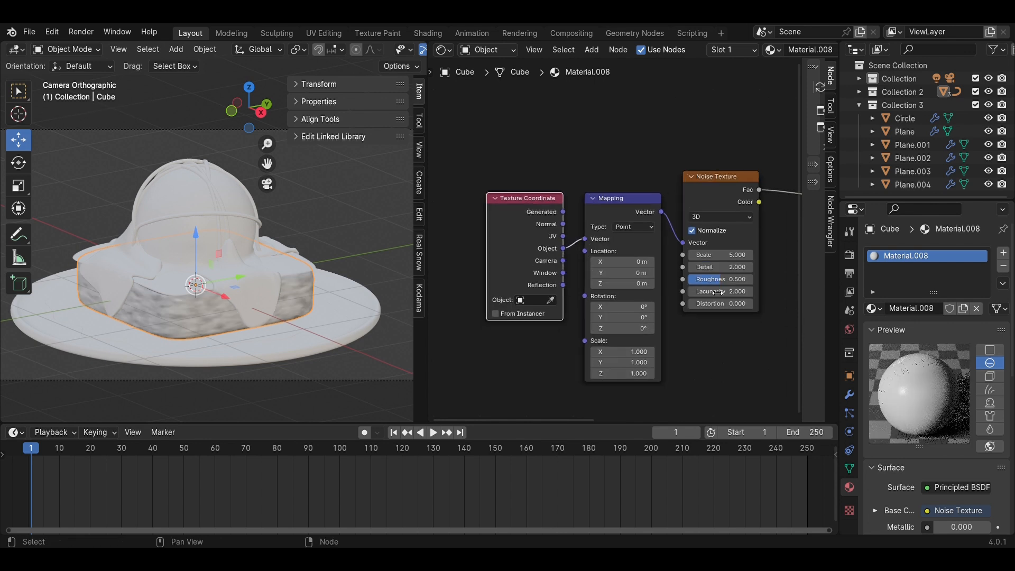
Step: Turn off Subdivision modifier display on the topping pieces Plane.004 and Plane.003 and on the ice cream Sphere
middle_click_drag(717, 292, 564, 298)
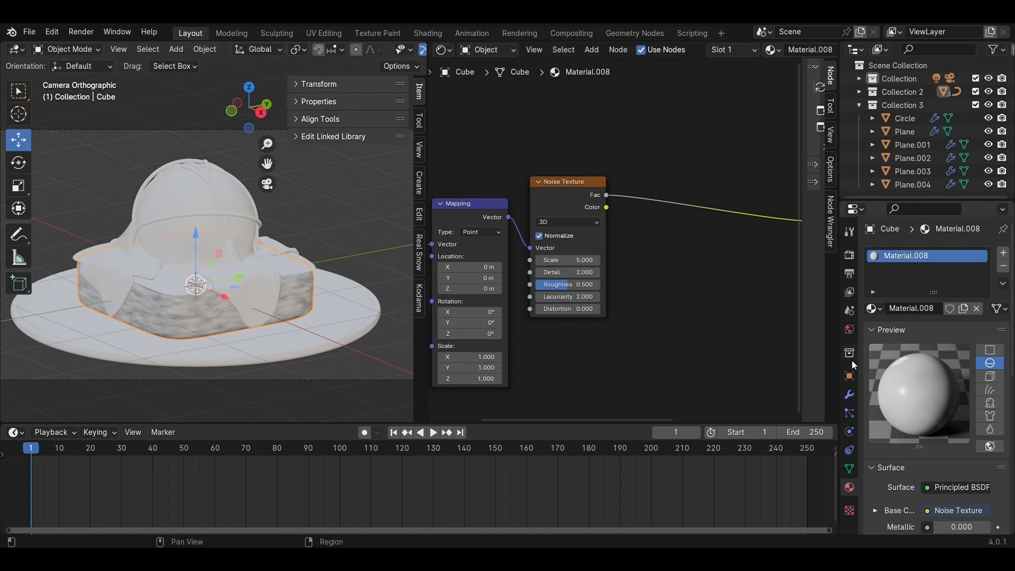
left_click(249, 293)
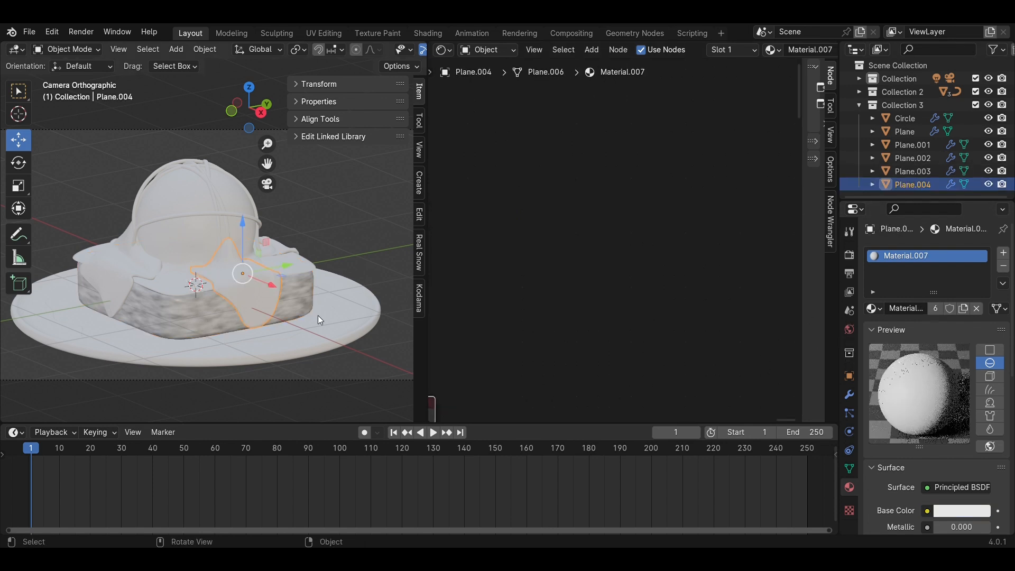
left_click(849, 395)
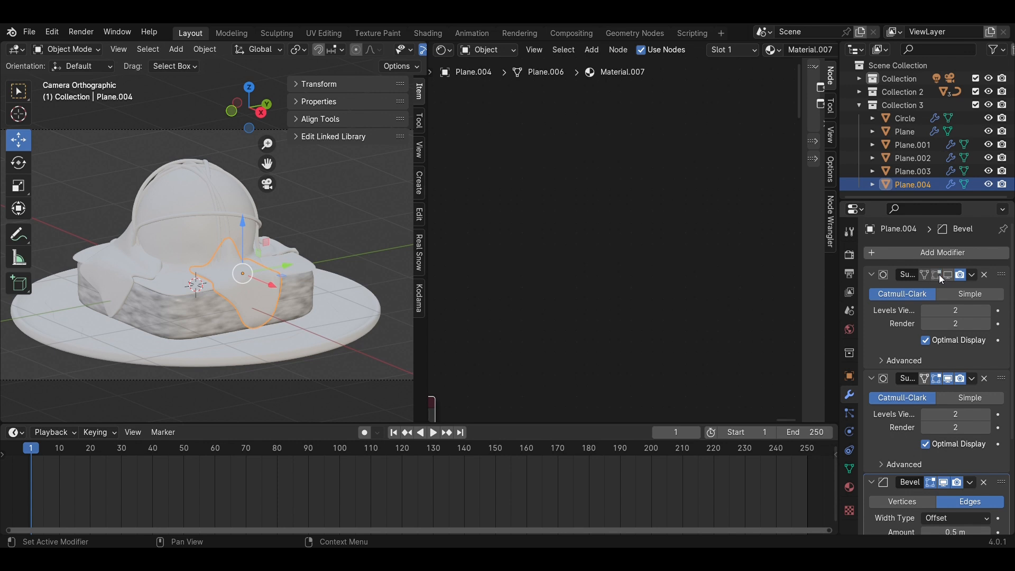
left_click(127, 257)
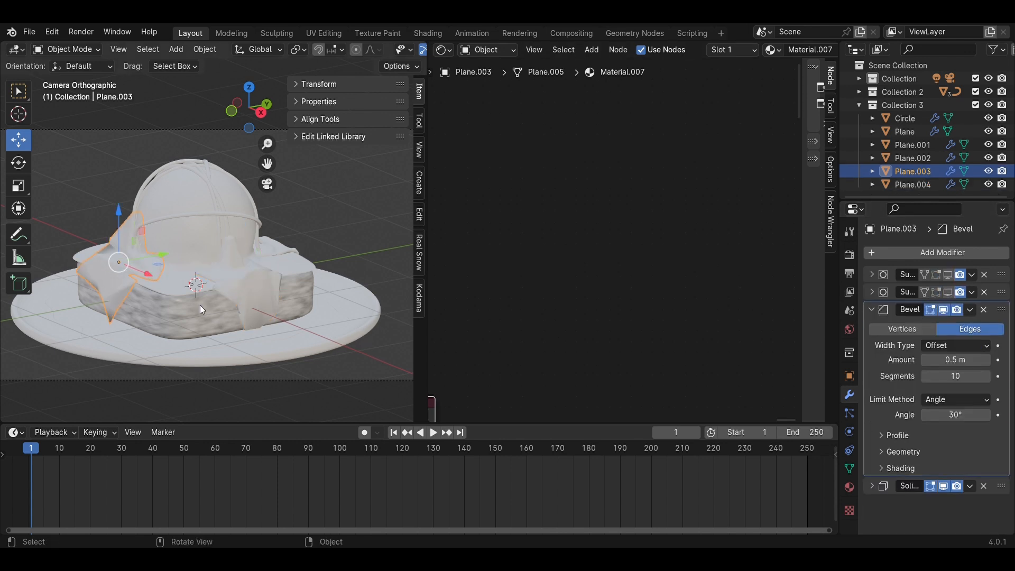
left_click(219, 219)
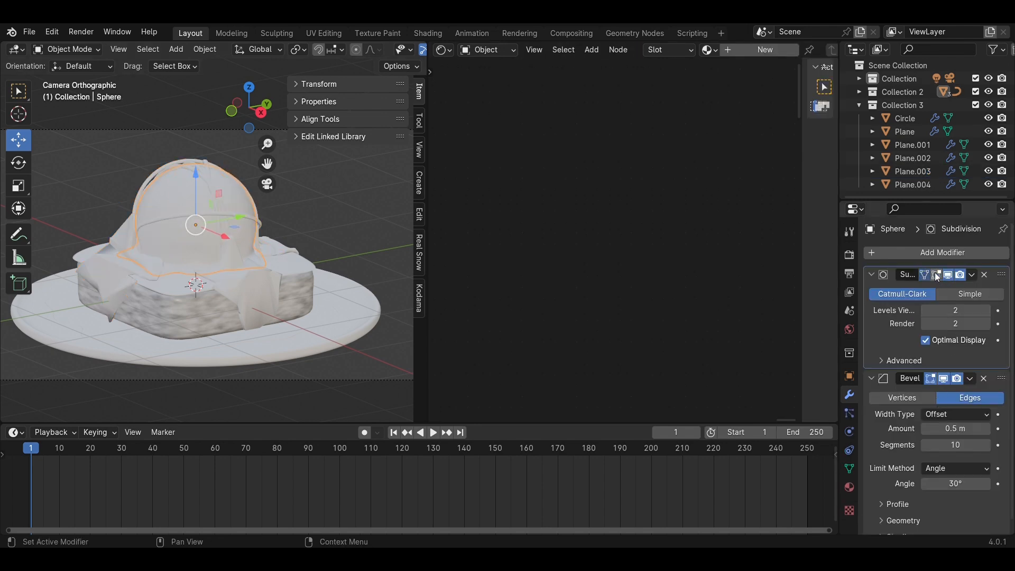
Step: Examine the noise pattern on the brownie Cube's sides from several angles and from the camera
left_click(195, 312)
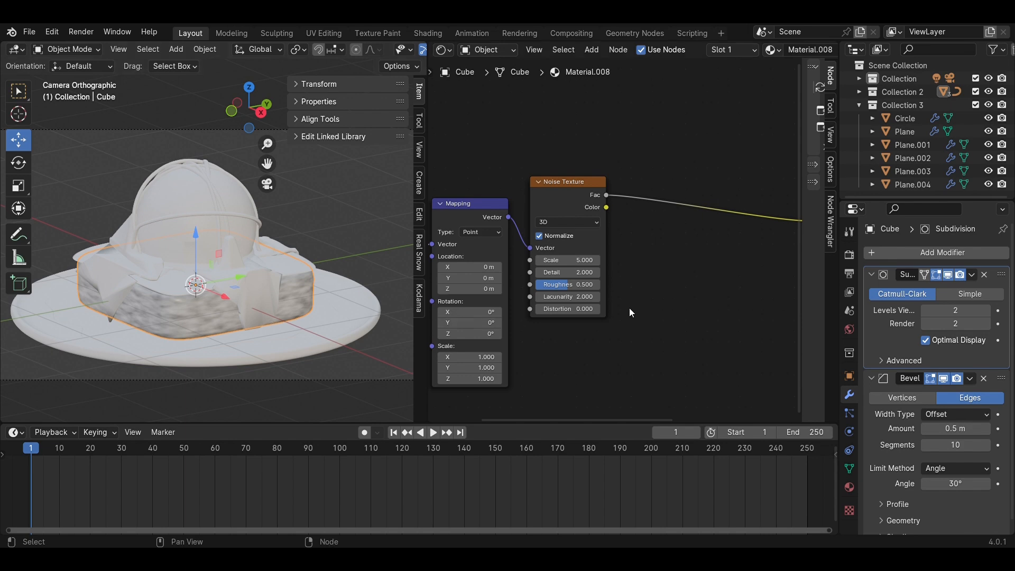
scroll(629, 307, "up", 4)
middle_click_drag(123, 284, 161, 274)
scroll(204, 278, "up", 4)
scroll(179, 276, "down", 2)
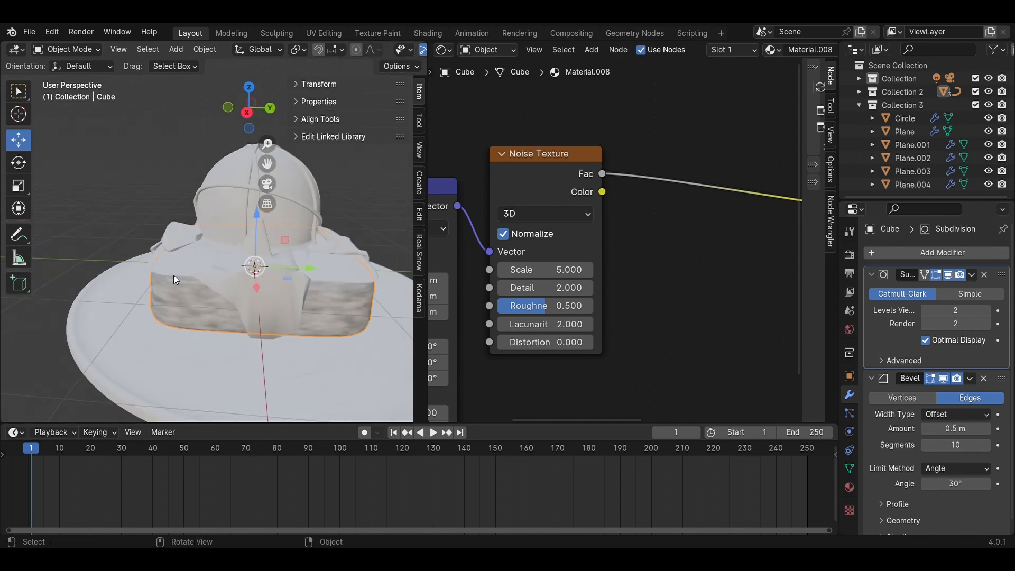
scroll(160, 275, "up", 3)
middle_click_drag(274, 299, 294, 280)
scroll(288, 283, "down", 3)
key("KP_0")
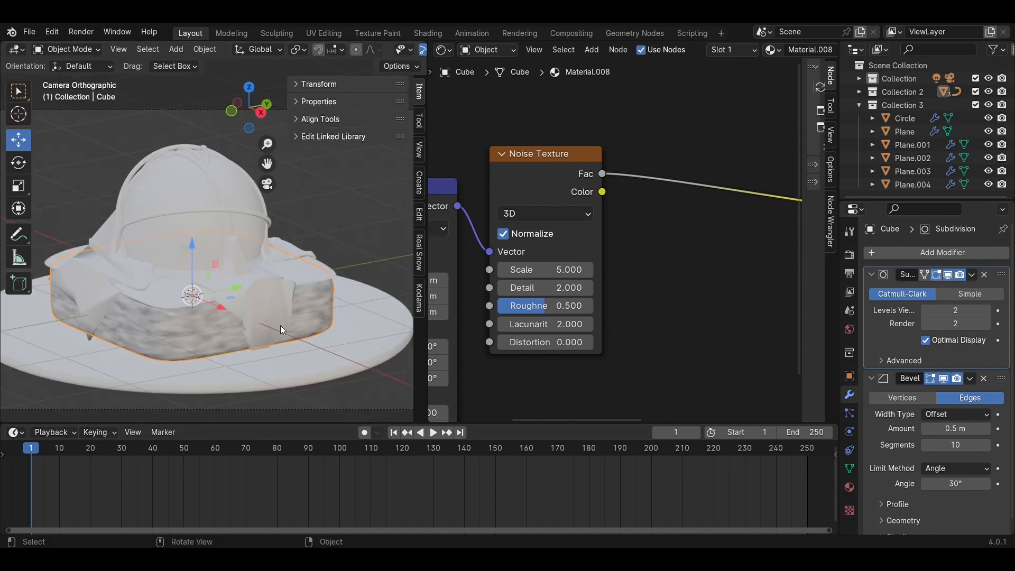
Step: Insert a Wave Texture node between the Noise Texture and the Principled BSDF's Base Color
key("shift+a")
type("wave")
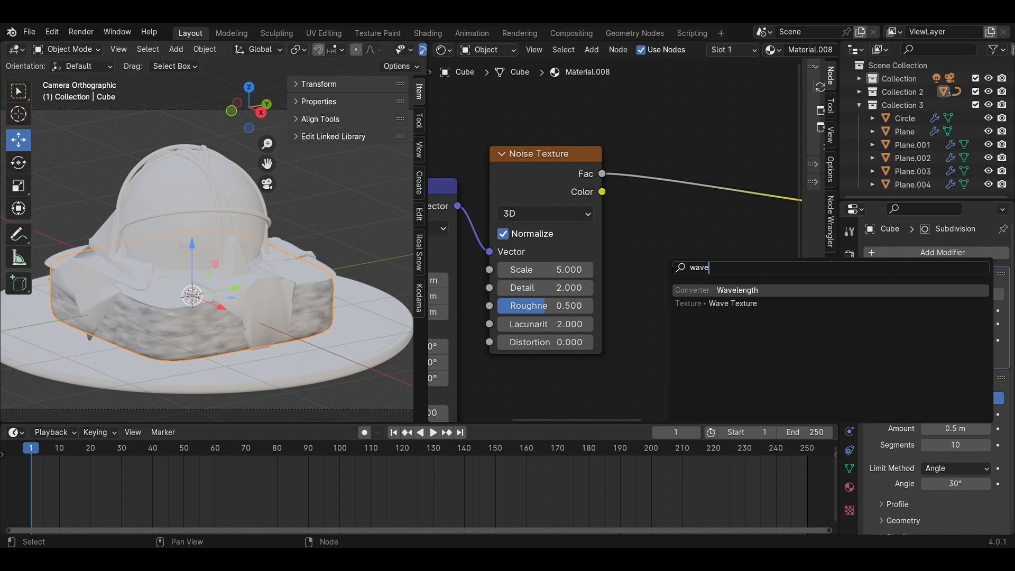
key("Return")
left_click(626, 299)
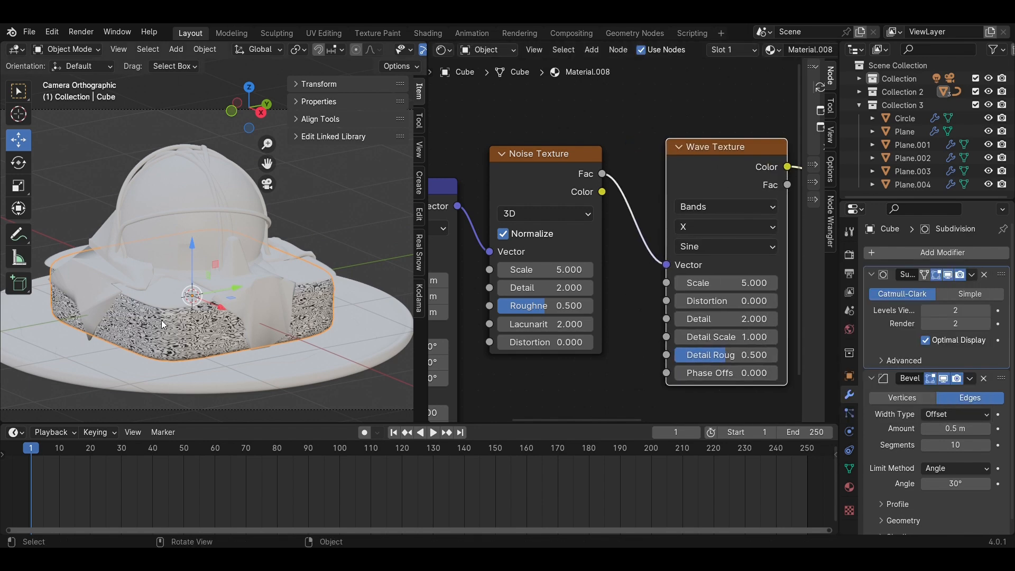
Step: Set the Noise Texture's Scale to 2, Detail to 15 and Roughness to 0.680
scroll(163, 325, "up", 6)
left_click_drag(545, 287, 615, 305)
type("2")
key("Return")
scroll(615, 306, "down", 1)
scroll(615, 305, "down", 1)
middle_click_drag(615, 305, 509, 312)
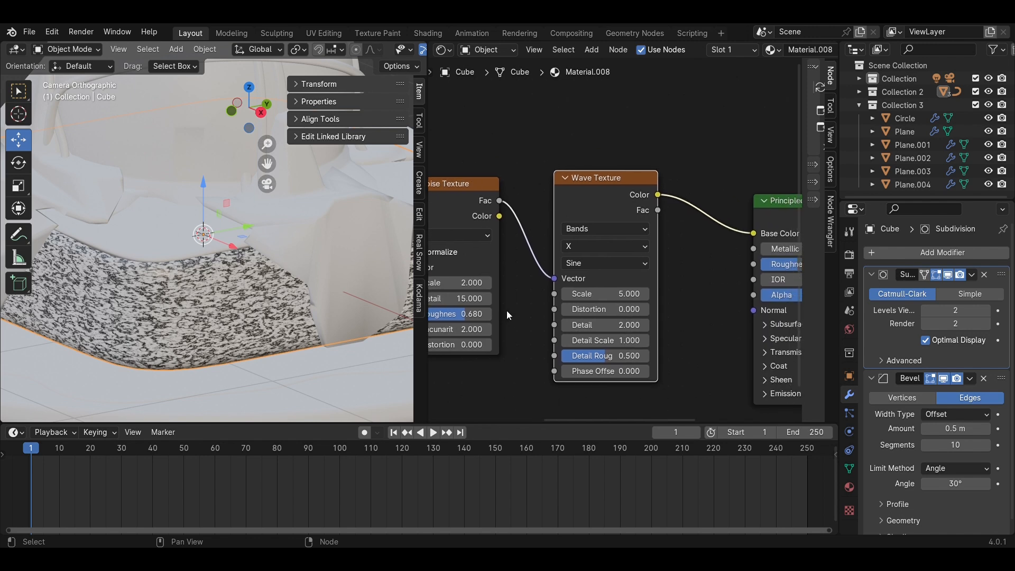
Step: Keep the Wave Texture's Scale at 5, and set its Distortion to 11.4 and Detail to 13.9
scroll(620, 299, "up", 3)
middle_click_drag(624, 292, 609, 236)
scroll(610, 235, "up", 3)
left_click_drag(610, 234, 635, 234)
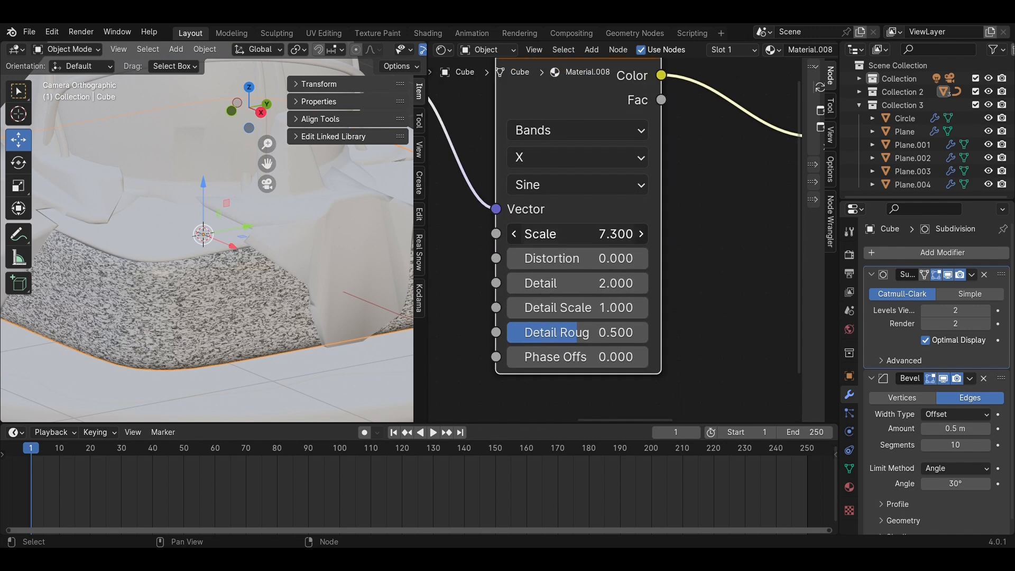
key("Return")
key("Return")
left_click_drag(589, 258, 618, 283)
Step: Insert a Color Ramp node between the Wave Texture and the Principled BSDF's Base Color
scroll(708, 285, "down", 3)
middle_click_drag(686, 251, 611, 261)
key("shift+a")
left_click(612, 262)
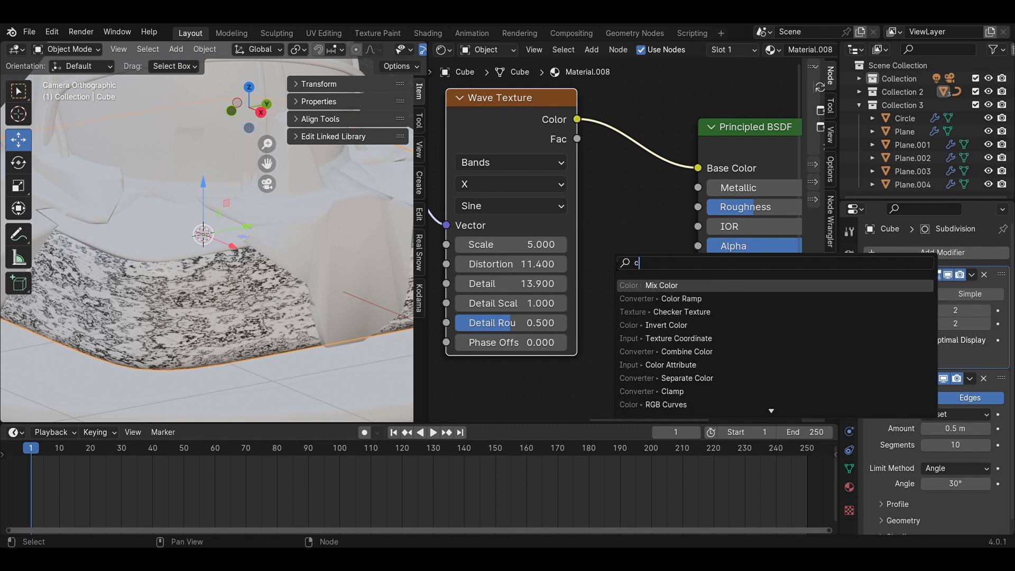
left_click(671, 299)
left_click(632, 114)
Step: Move the Color Ramp's black stop to position 0.327 and color it dark brown
middle_click_drag(659, 325, 505, 355, "shift")
left_click_drag(525, 243, 566, 242)
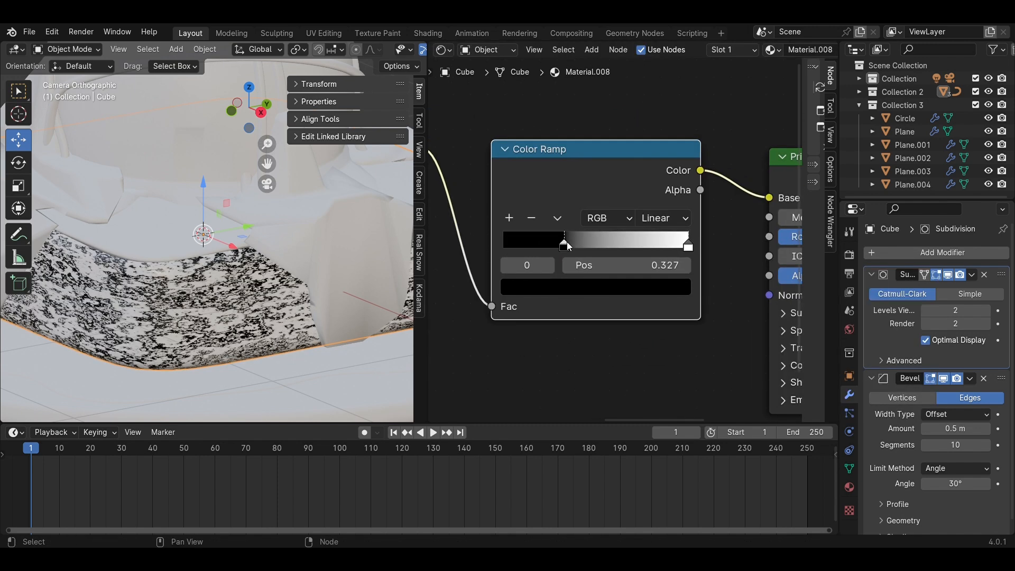
left_click(575, 286)
left_click_drag(583, 116, 562, 174)
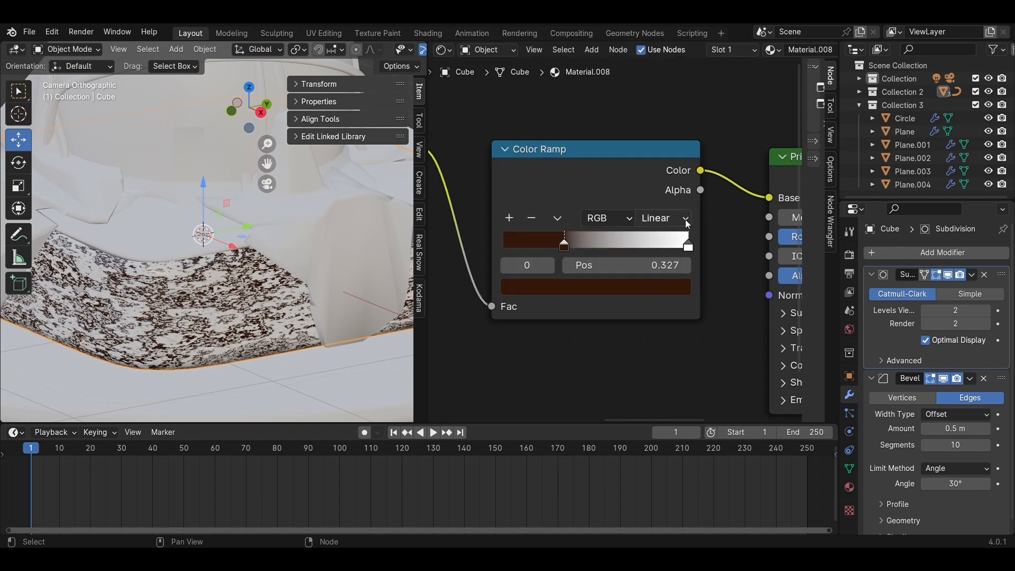
Step: Change the Color Ramp's white end stop to a dark red
left_click(688, 247)
left_click(597, 287)
left_click_drag(591, 129, 578, 191)
left_click_drag(681, 42, 675, 124)
Step: Add a Bump node below the Color Ramp and connect its Normal output to the Principled BSDF's Normal input
scroll(640, 362, "down", 2)
middle_click_drag(640, 361, 579, 365)
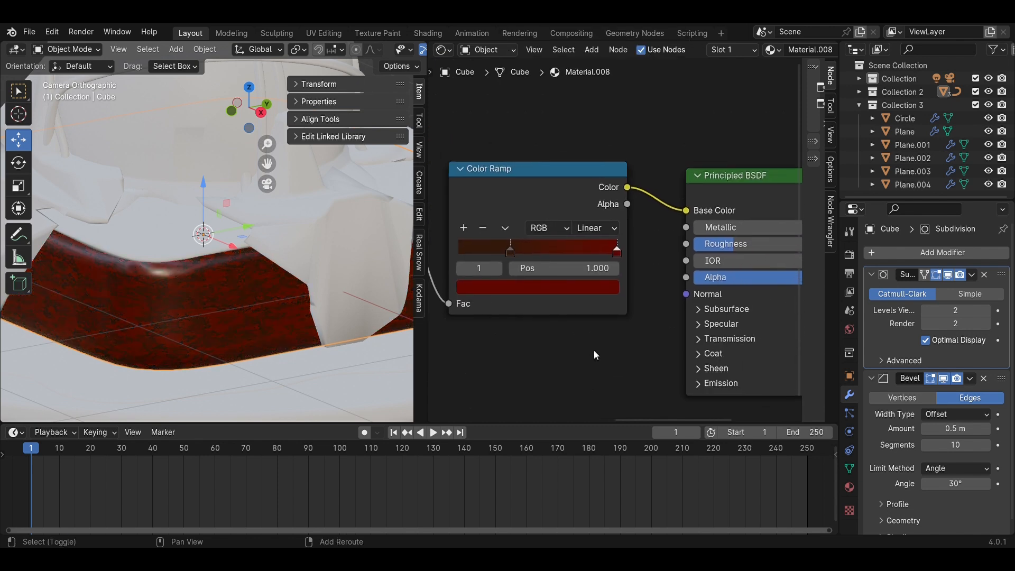
key("shift+a")
left_click(594, 350)
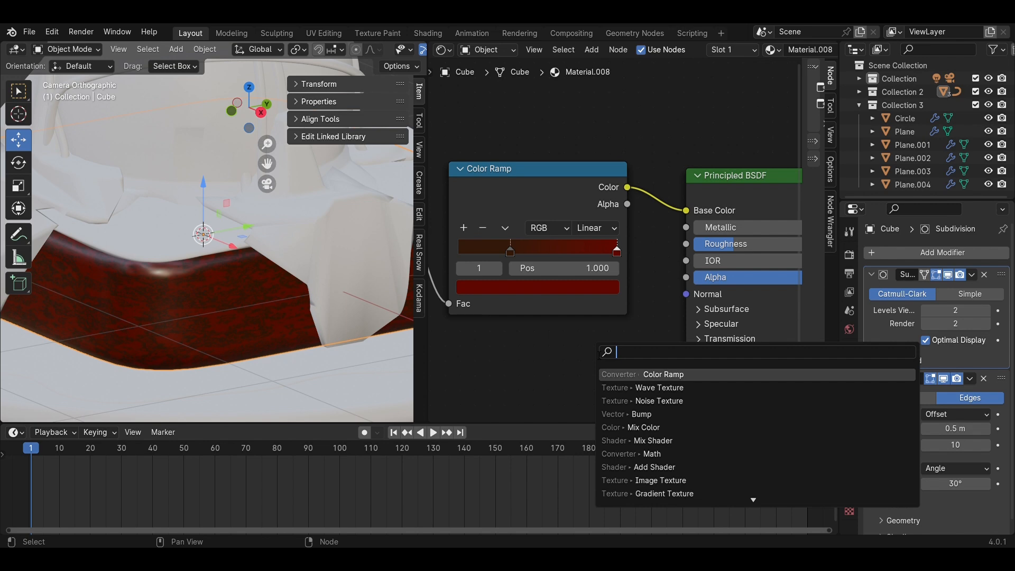
type("bump")
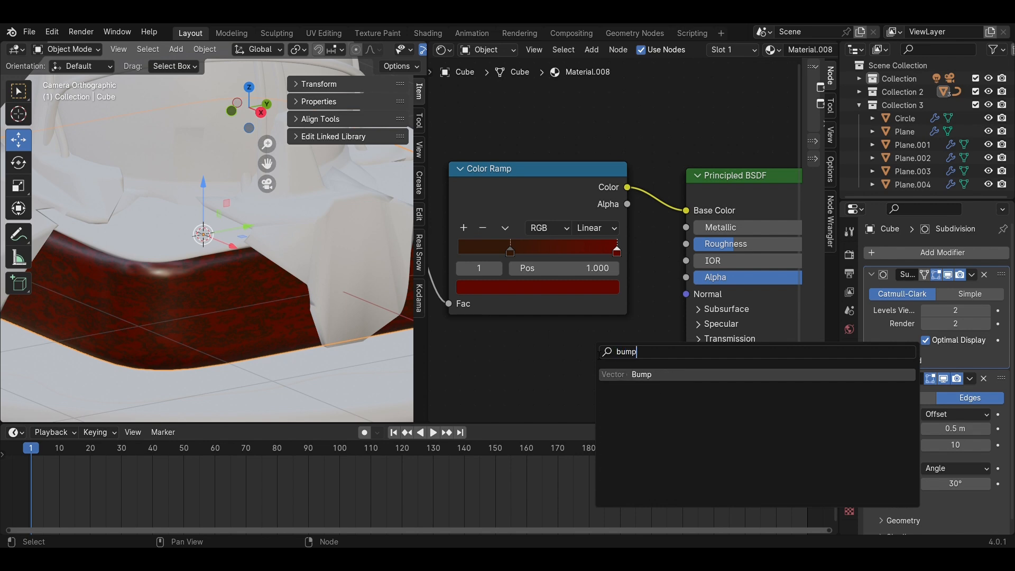
left_click(661, 379)
left_click(529, 361)
left_click_drag(611, 379, 686, 293)
Step: Duplicate the Noise Texture and Wave Texture nodes and place the copies below the originals, beside the Bump node
scroll(579, 341, "down", 3)
middle_click_drag(500, 347, 691, 228)
left_click_drag(745, 248, 736, 338)
left_click(639, 306)
scroll(588, 326, "down", 2)
left_click_drag(595, 302, 484, 124)
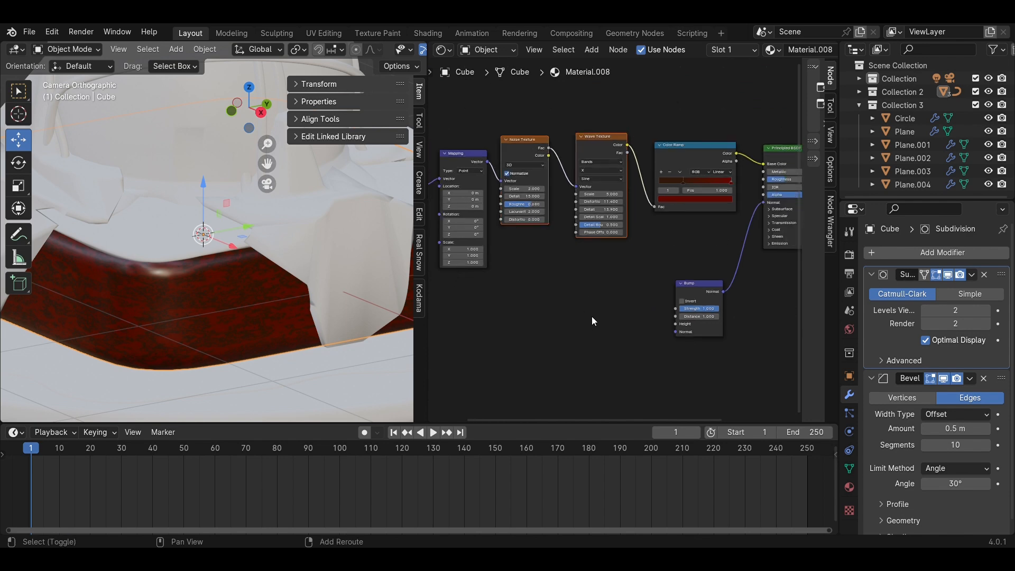
key("g")
scroll(597, 387, "down", 1)
left_click(632, 225)
scroll(632, 225, "up", 2)
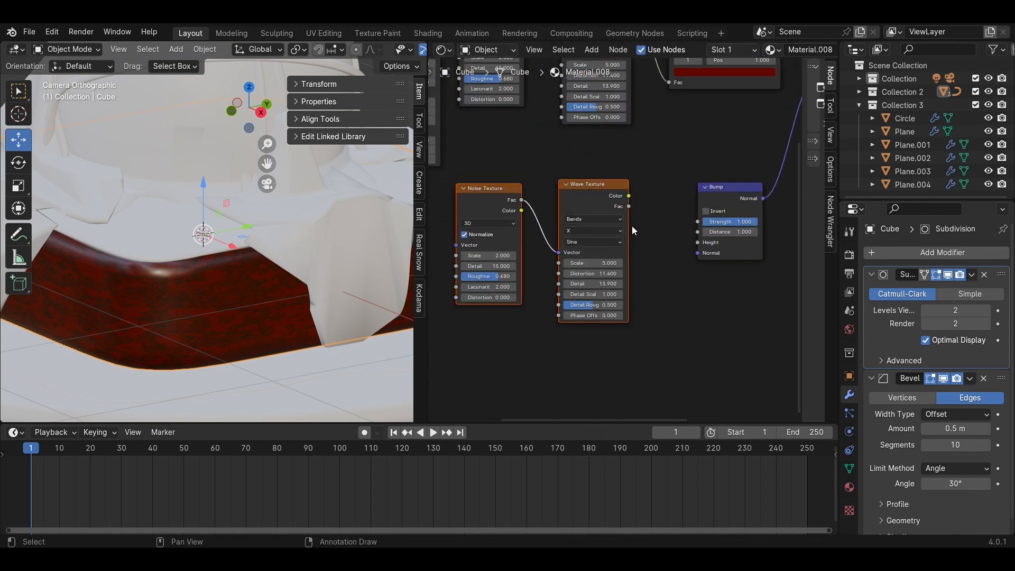
Step: Connect the duplicated Wave Texture's Color to the Bump Height, and the Mapping's Vector to the duplicated Noise Texture
left_click_drag(629, 197, 698, 242)
middle_click_drag(450, 120, 588, 232)
left_click_drag(558, 274, 448, 113)
left_click_drag(528, 100, 577, 229)
left_click(483, 104)
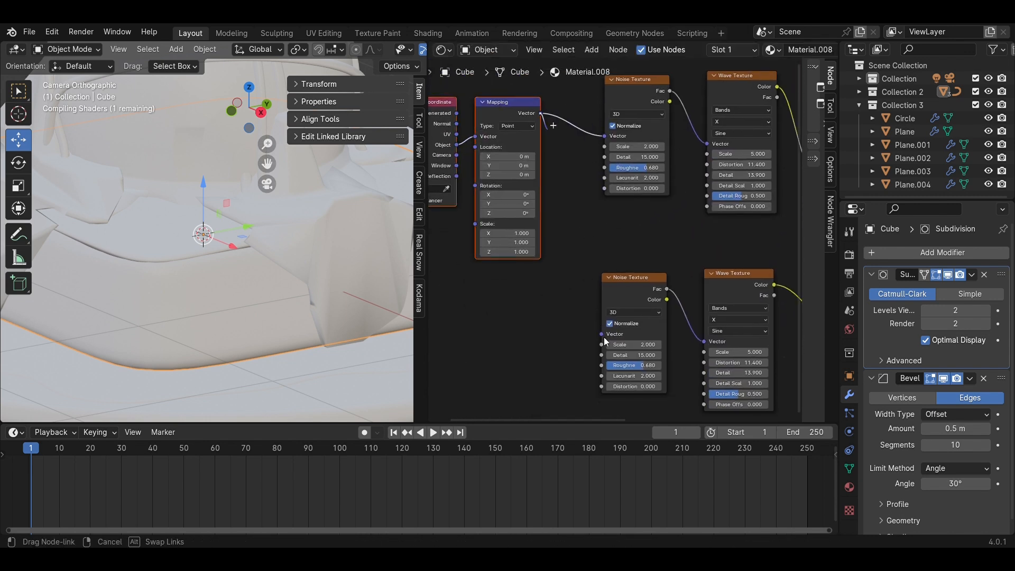
left_click_drag(604, 339, 602, 335)
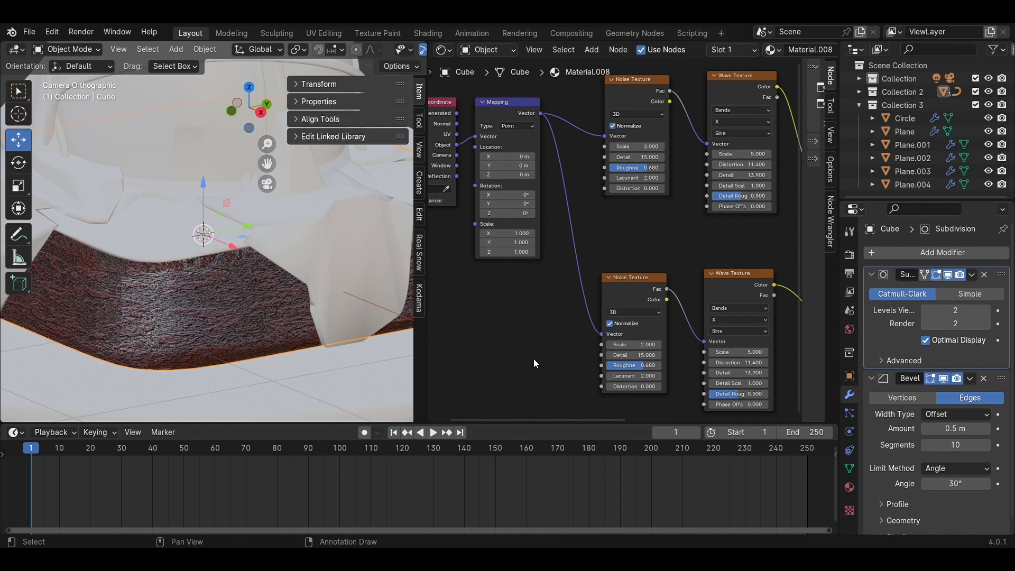
Step: Set the duplicated Wave Texture's Scale to 5 and Distortion to 15
scroll(246, 357, "down", 3)
scroll(245, 355, "up", 3)
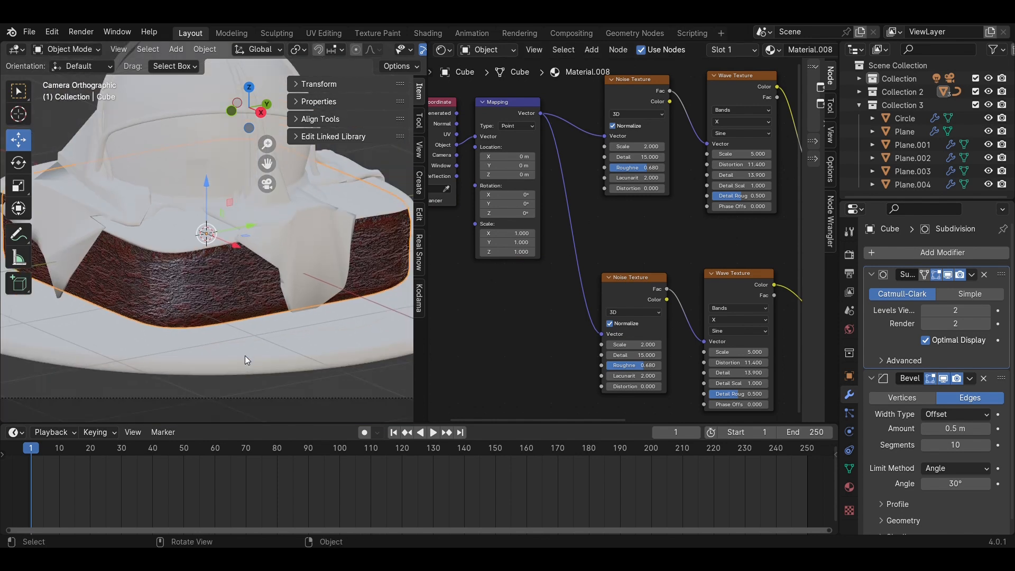
scroll(230, 349, "down", 4)
scroll(240, 347, "up", 5)
middle_click_drag(524, 363, 369, 294)
scroll(606, 310, "up", 7)
scroll(603, 310, "up", 2)
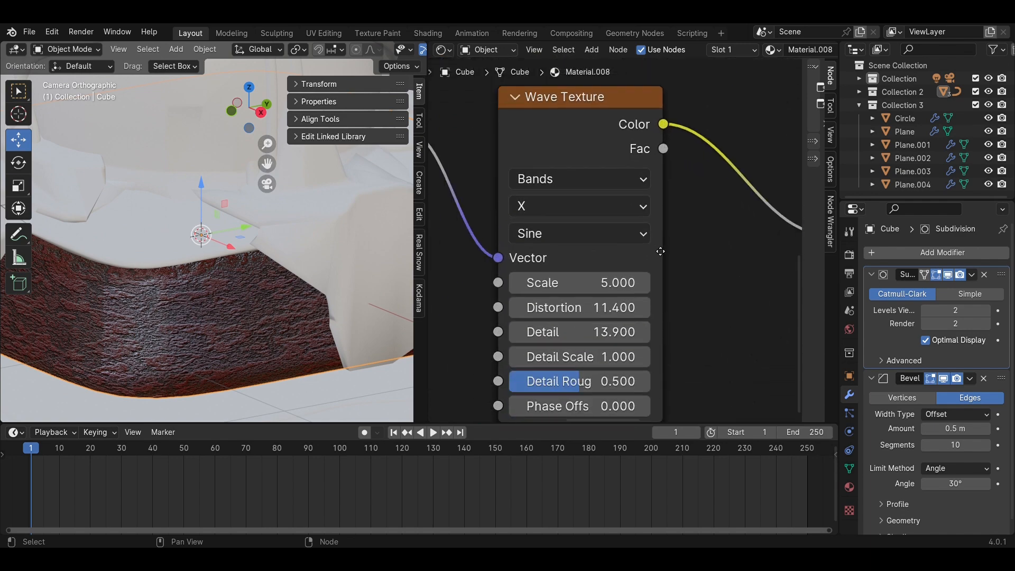
left_click_drag(608, 281, 601, 308)
left_click(581, 280)
type("5")
key("Return")
left_click(601, 307)
type("1")
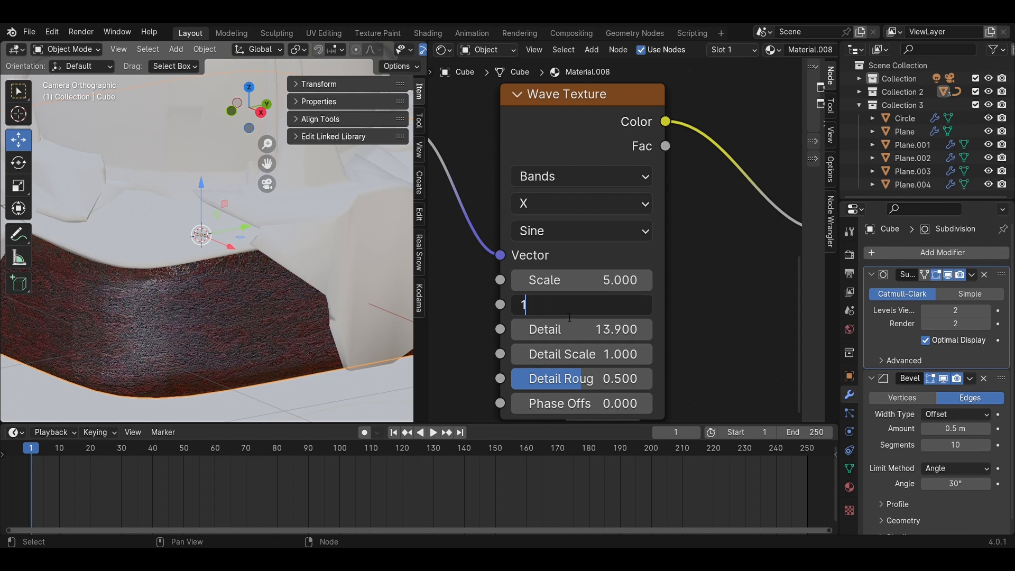
type("5")
key("Return")
Step: Set the duplicated Wave Texture's Detail to 15 and raise its Detail Roughness to 0.685
left_click_drag(580, 330, 599, 330)
scroll(558, 342, "down", 1)
middle_click_drag(557, 344, 629, 324)
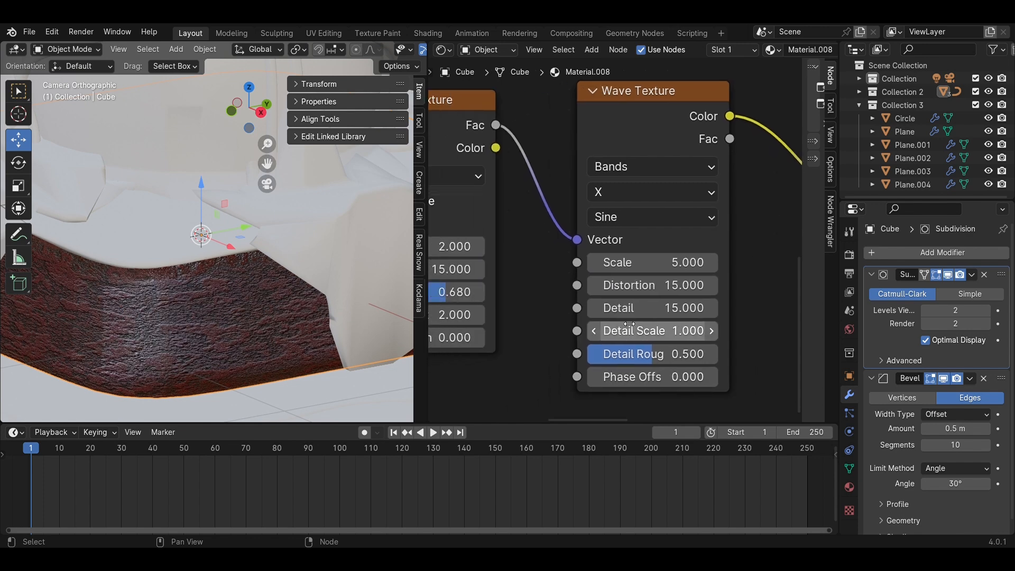
left_click_drag(674, 350, 710, 347)
Step: Set the duplicated Noise Texture's Scale to 6 and save the file
middle_click_drag(446, 245, 560, 234)
left_click_drag(560, 234, 587, 234)
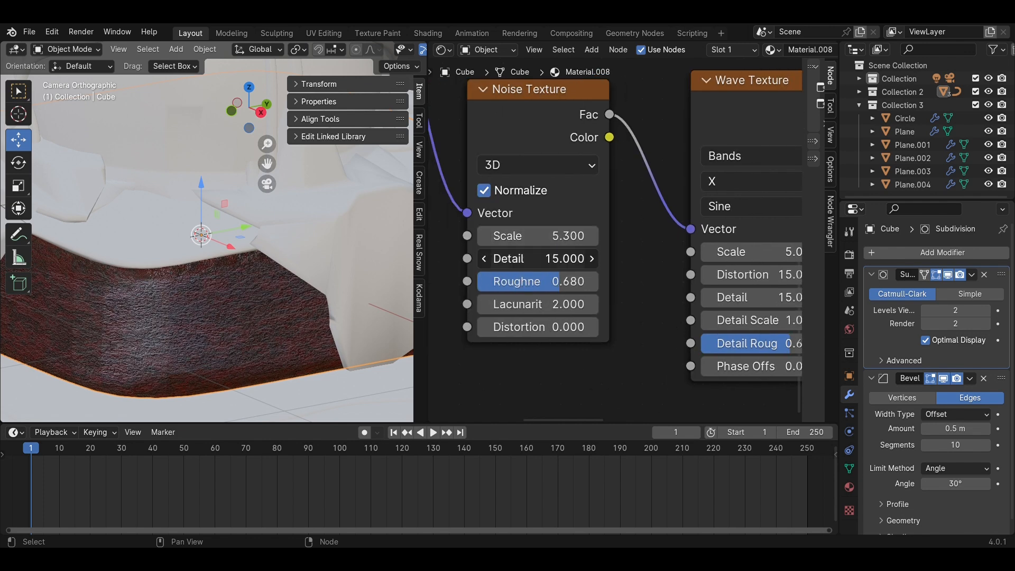
left_click(560, 235)
type("6")
key("Return")
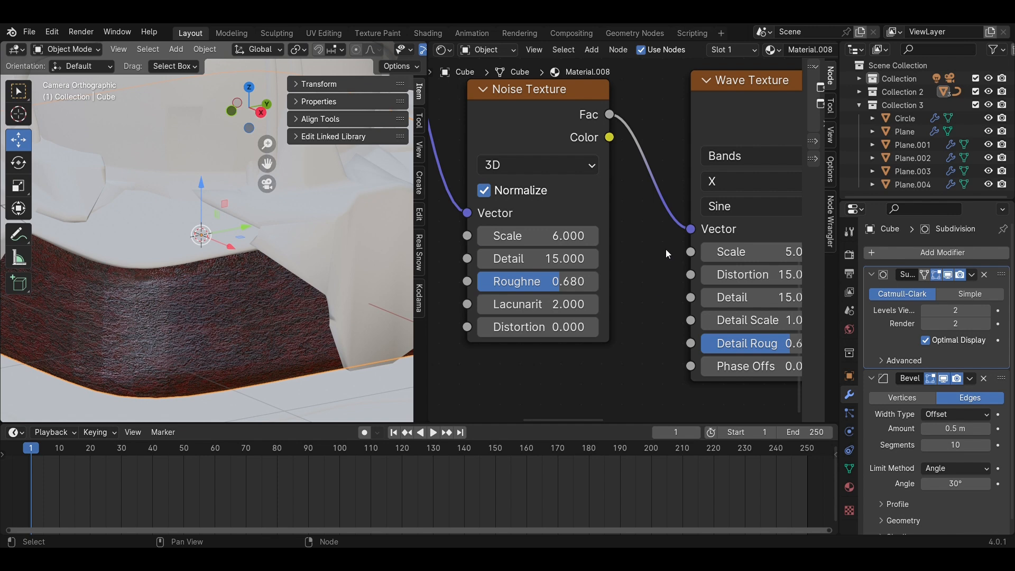
scroll(664, 253, "down", 4)
scroll(267, 293, "down", 3)
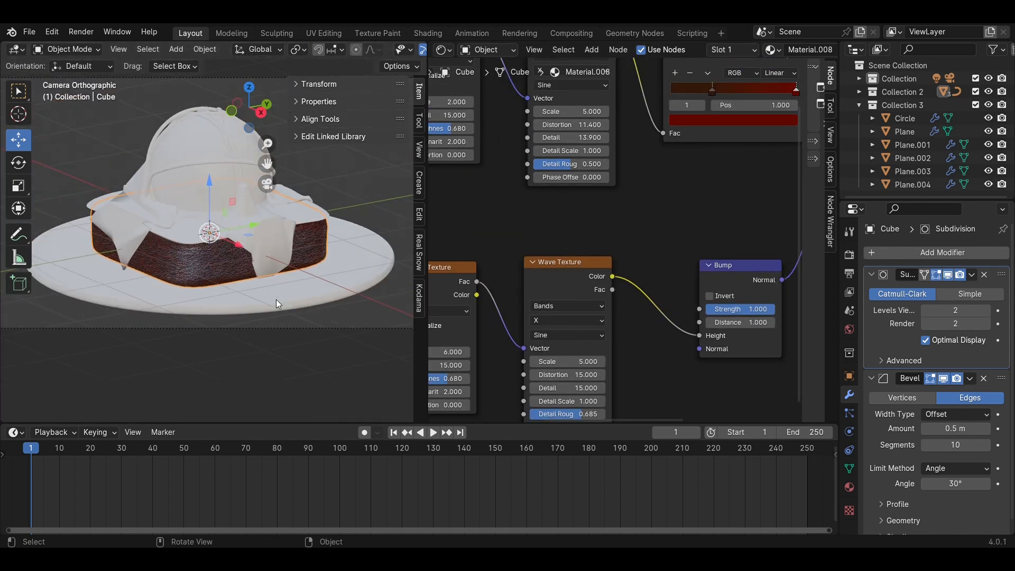
key("ctrl+s")
Step: Set the brownie's Principled BSDF Roughness to 0.5 and save the file
scroll(275, 299, "up", 4)
scroll(744, 177, "down", 2)
middle_click_drag(744, 177, 590, 256)
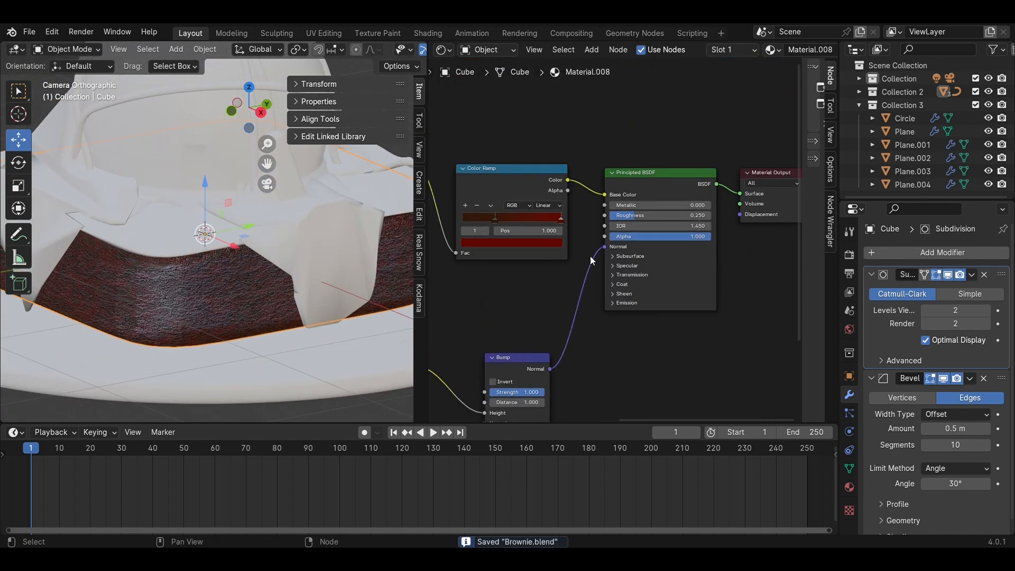
scroll(589, 255, "up", 2)
left_click_drag(648, 206, 680, 209)
double_click(681, 207)
type("0.5")
key("Return")
key("ctrl+s")
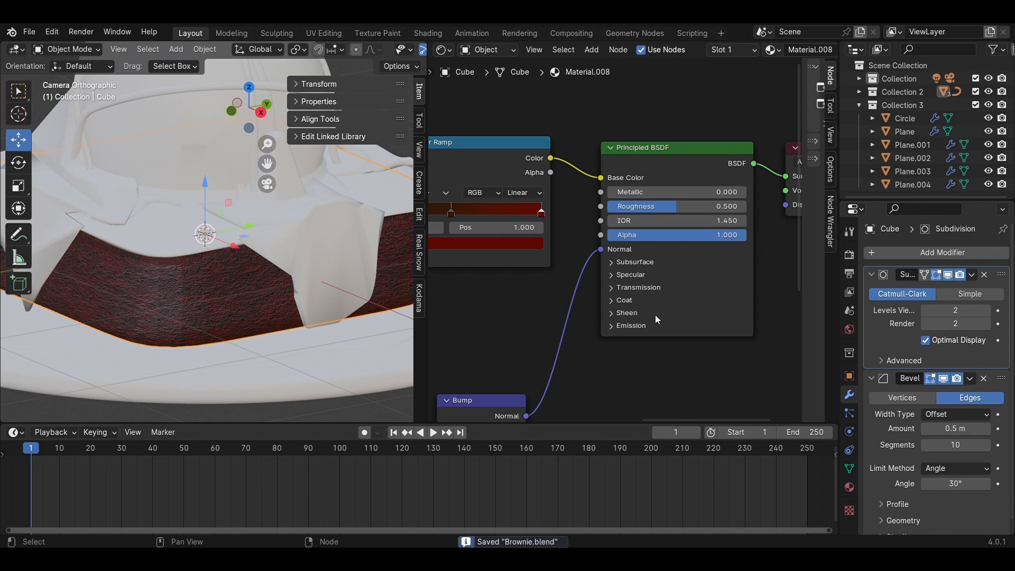
Step: Move the Color Ramp's dark brown stop to position 0 and brighten it to a lighter reddish brown
scroll(654, 315, "down", 1)
scroll(259, 333, "down", 3)
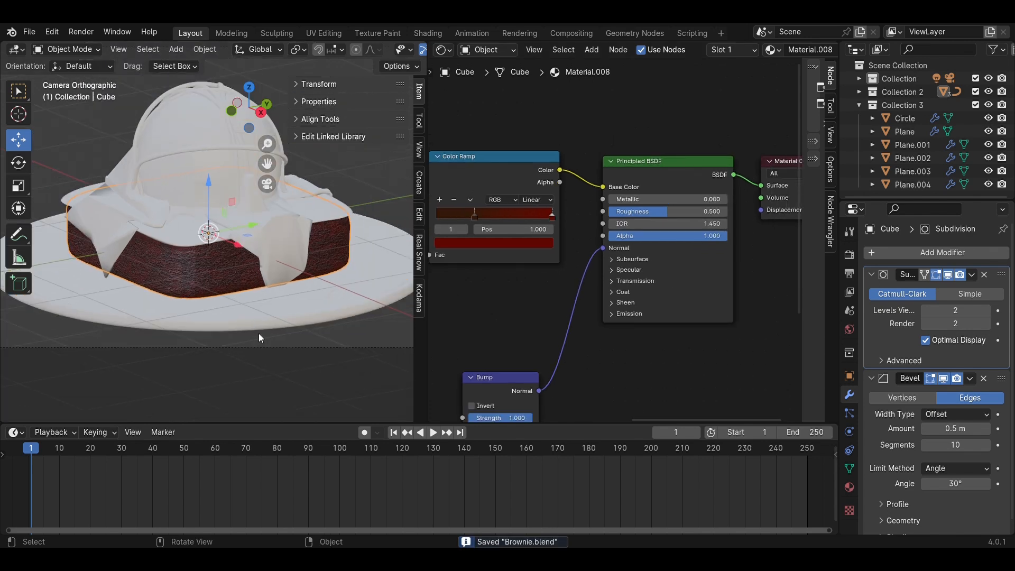
scroll(252, 310, "down", 2)
scroll(253, 307, "up", 5)
middle_click_drag(511, 288, 587, 303, "shift")
scroll(539, 265, "up", 3)
left_click_drag(531, 229, 461, 231)
left_click(530, 260)
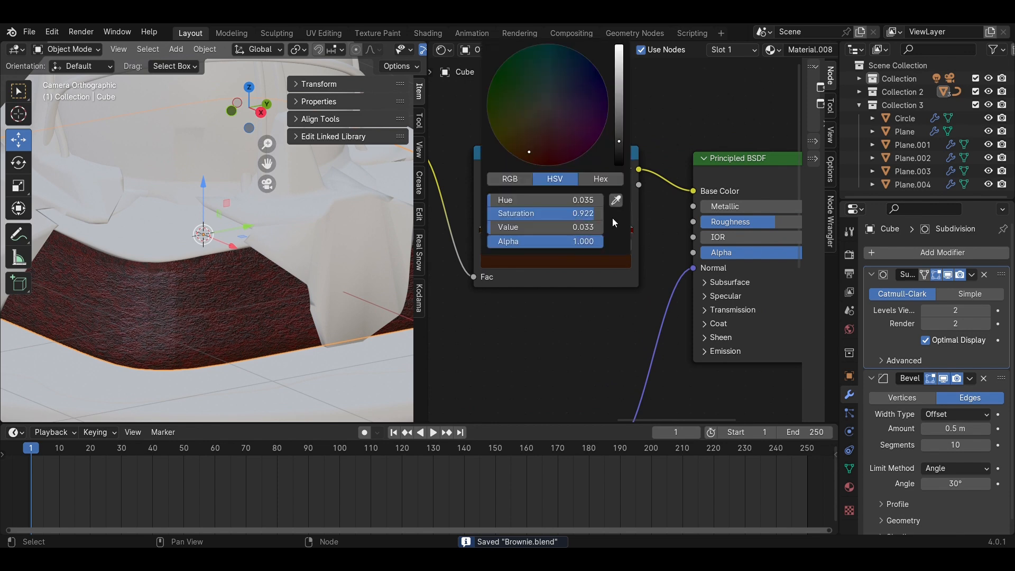
mouse_move(619, 141)
left_mouse_down()
mouse_move(619, 110)
mouse_move(619, 123)
left_mouse_up()
scroll(182, 322, "down", 5)
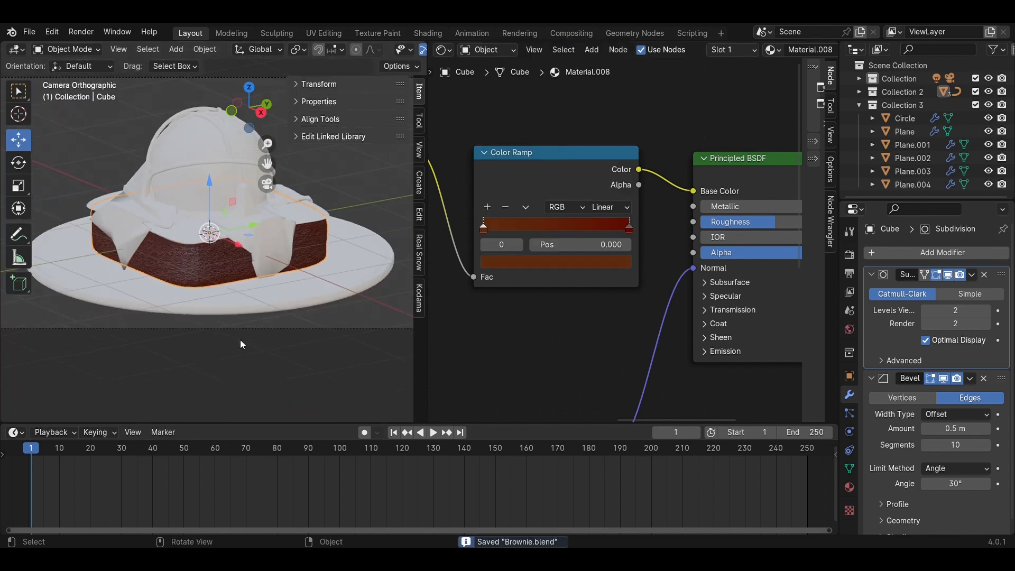
scroll(248, 338, "up", 6)
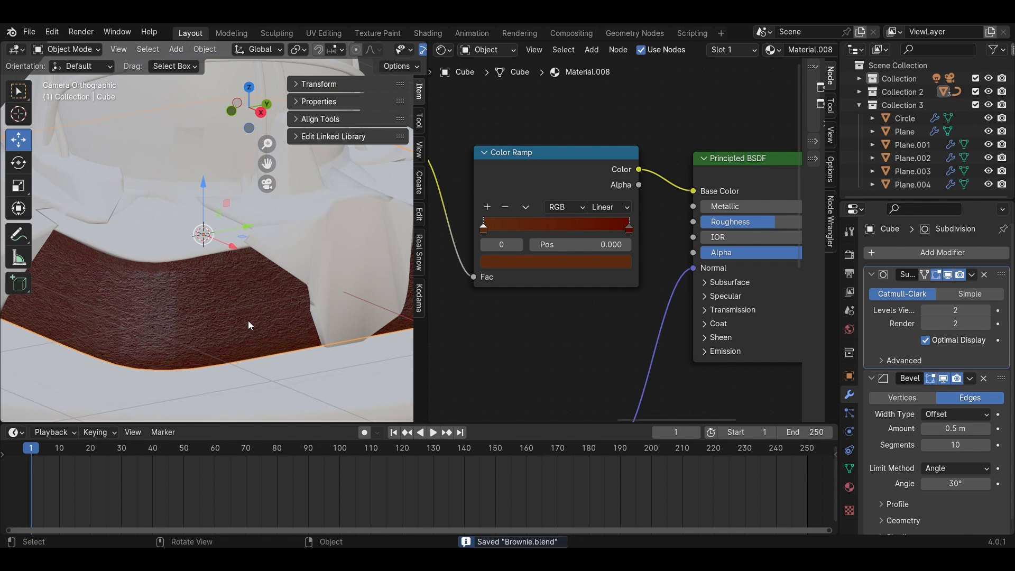
Step: Add an Image Texture to the brownie's top layer material, connect its Color to Base Color, and attach Mapping and Texture Coordinate nodes
left_click(236, 309)
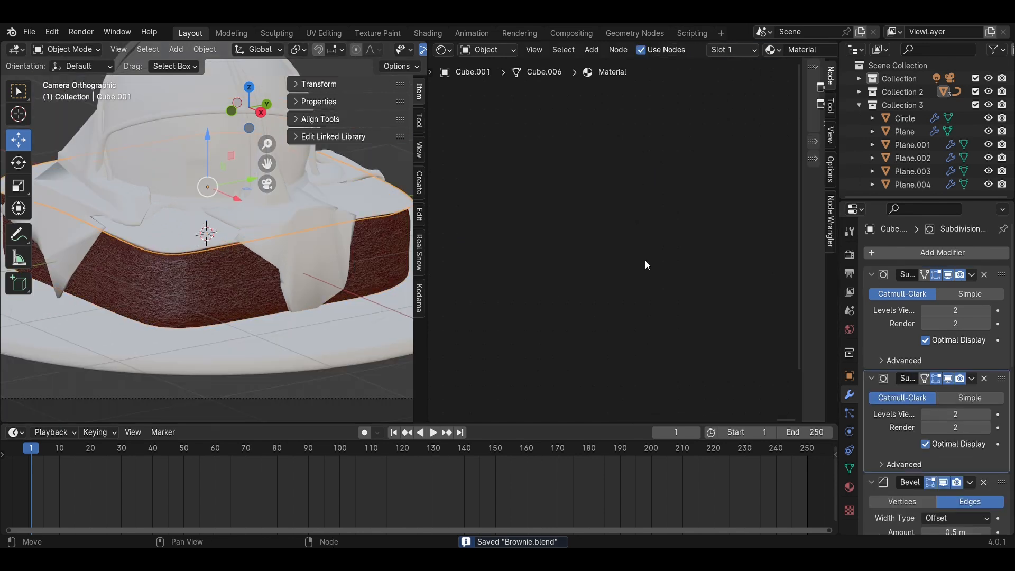
key("Home")
middle_click_drag(693, 192, 628, 288)
scroll(627, 288, "up", 2)
key("shift+a")
left_click(620, 287)
type("image")
key("Return")
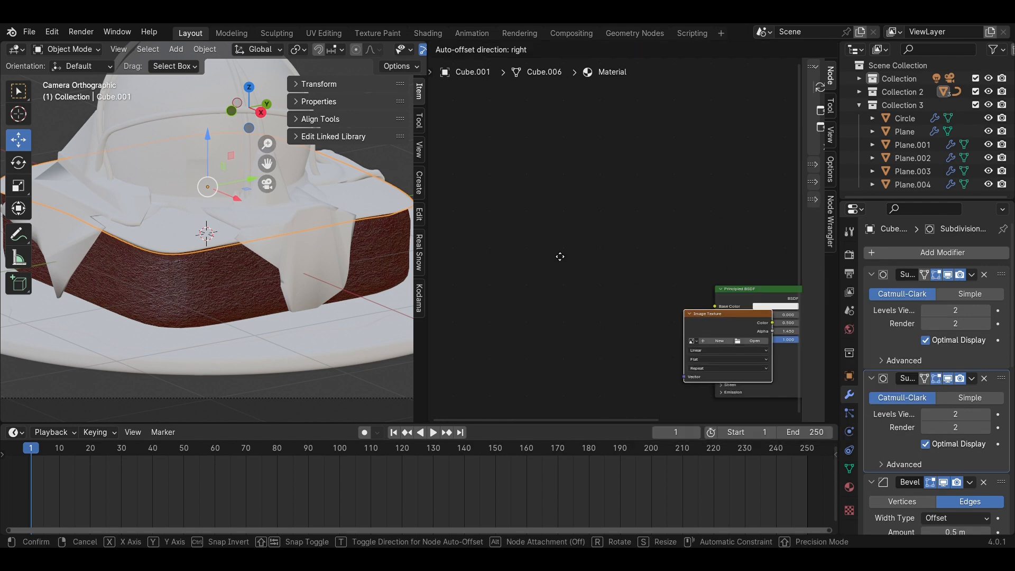
left_click(619, 280)
left_click_drag(645, 281, 718, 306)
key("ctrl+t")
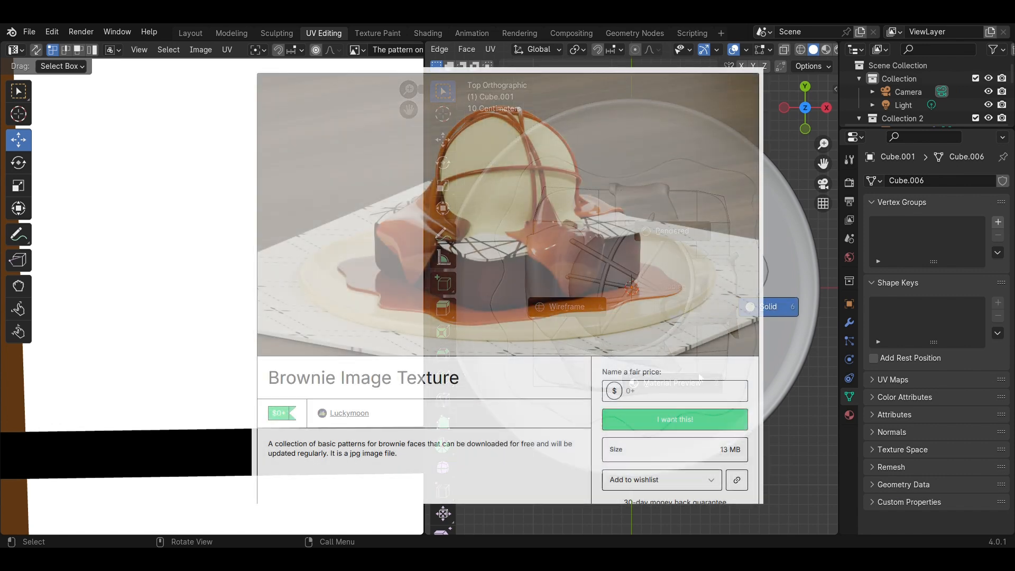
Step: Show the UV Editing viewport in Material Preview, then enlarge the top layer's UVs and move them over the pattern image
left_click(672, 374)
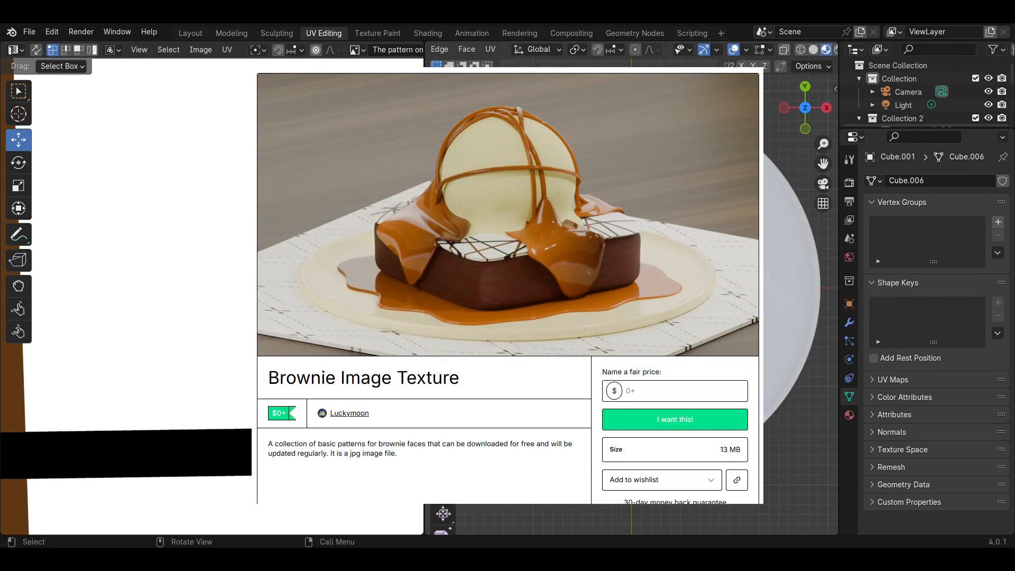
right_click(618, 344)
scroll(188, 224, "down", 12)
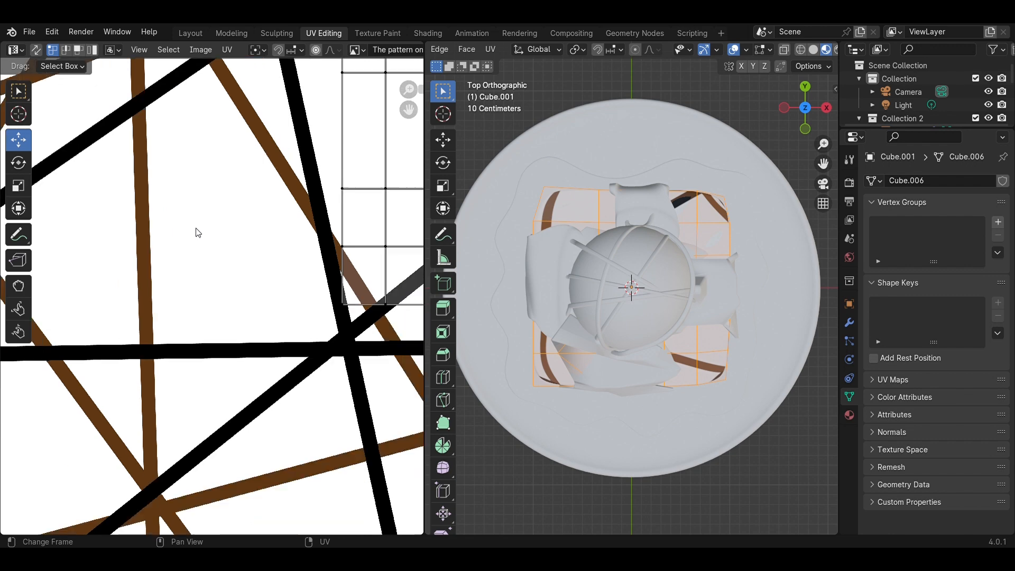
left_click_drag(332, 323, 233, 229)
key("s")
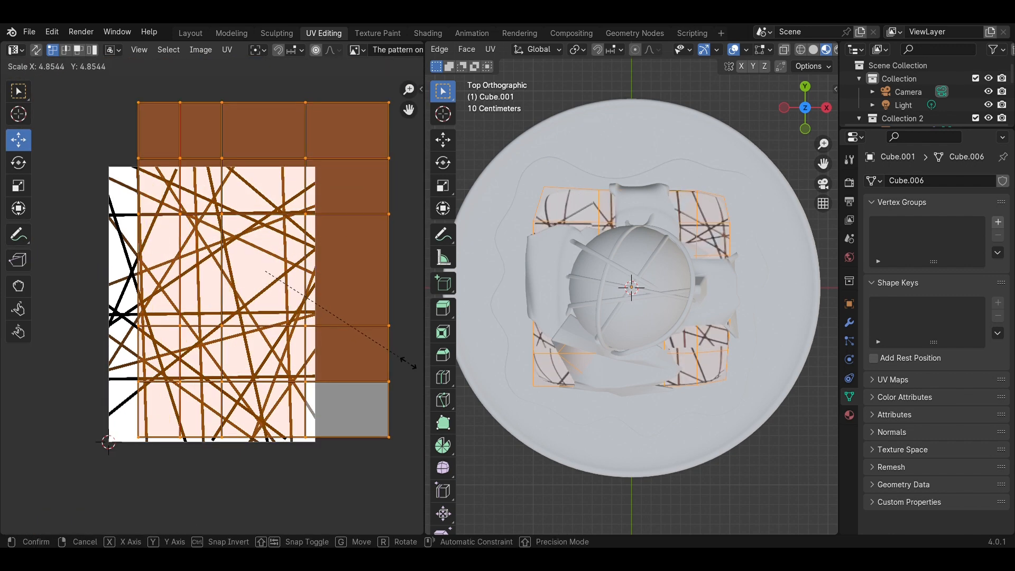
left_click(397, 359)
left_click_drag(318, 271, 270, 282)
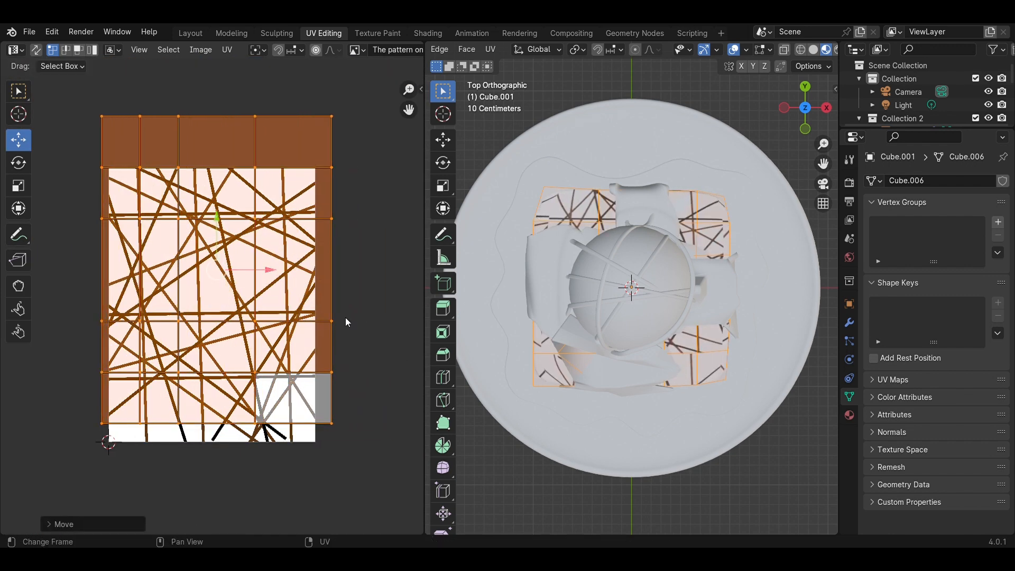
Step: Scale and reposition the top layer's UVs so they fit just inside the borders of the pattern image
key("s")
left_click(323, 310)
left_click_drag(226, 236, 226, 272)
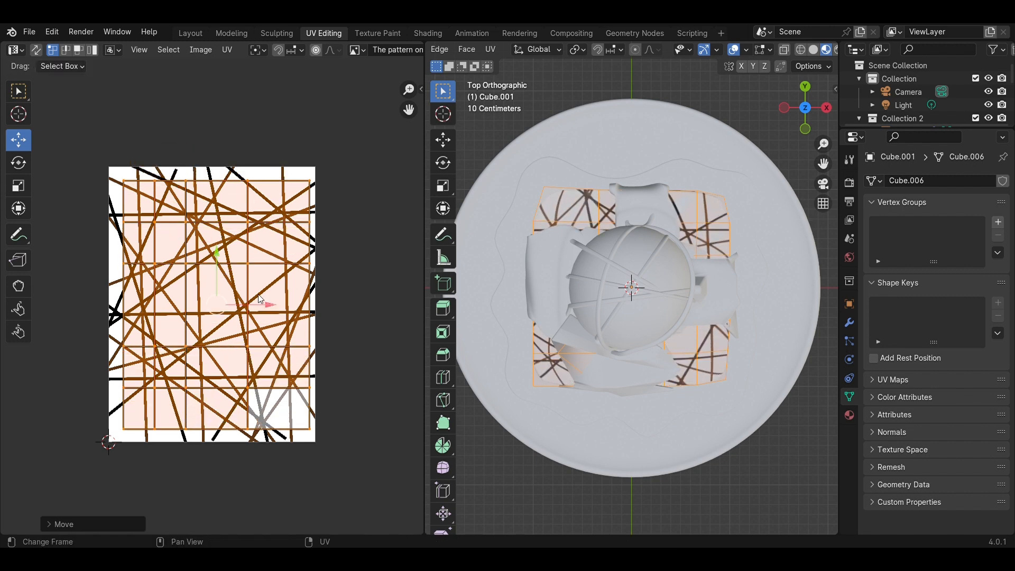
left_click_drag(267, 308, 259, 310)
key("s")
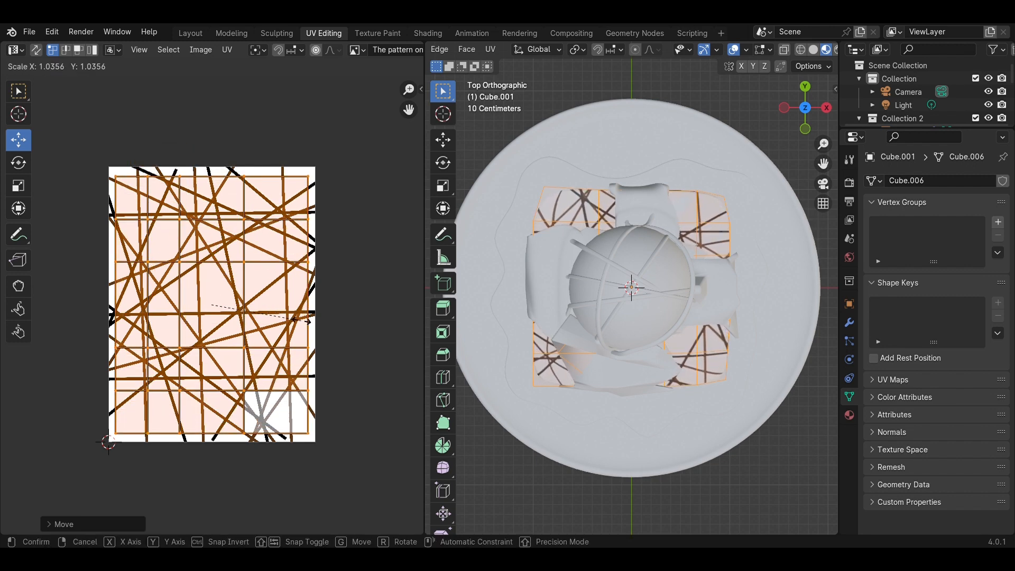
left_click(369, 305)
left_click(371, 306)
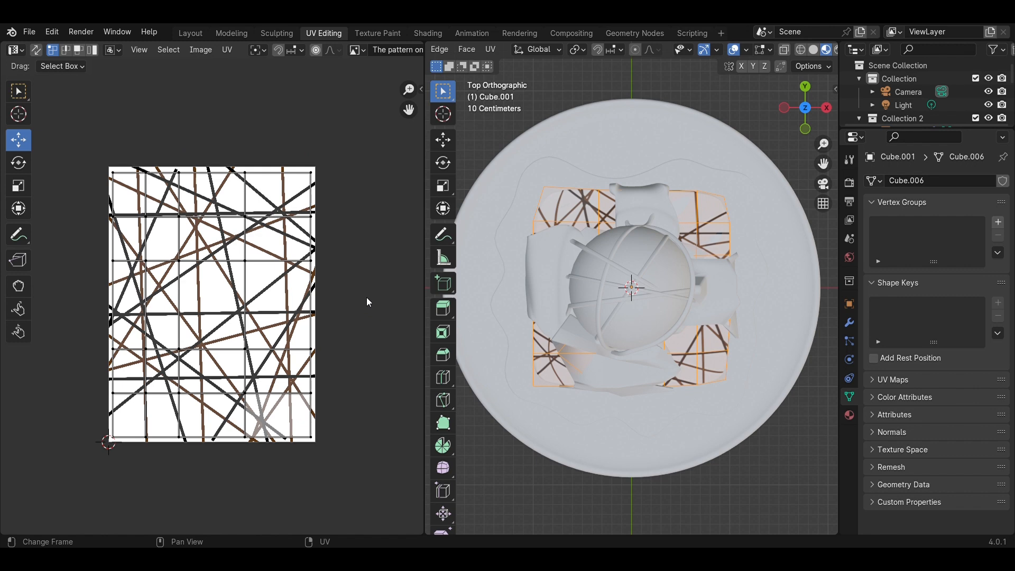
Step: Return to the Layout workspace, leave Edit Mode on the brownie's top layer, and save the file
left_click(191, 31)
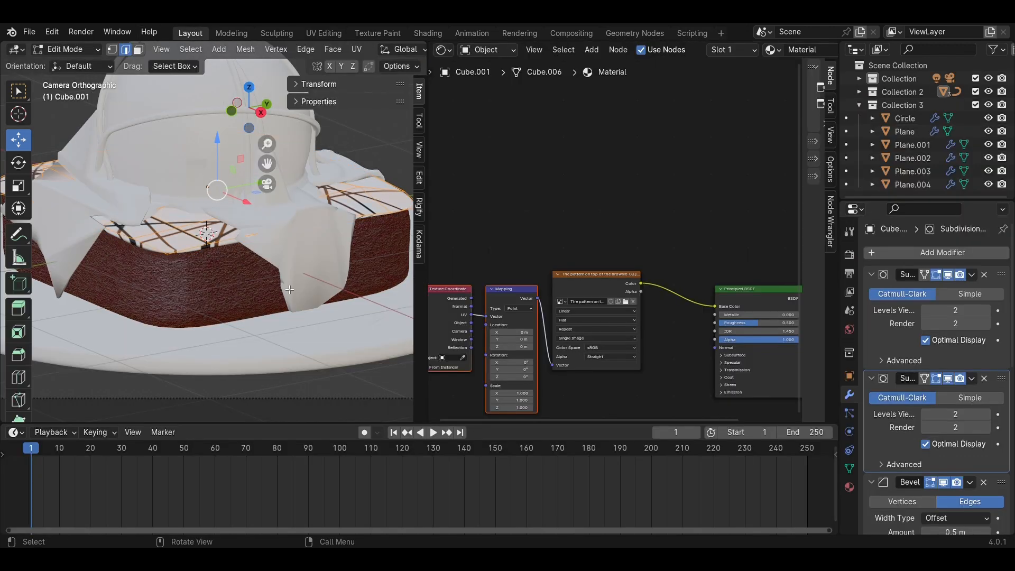
key("ctrl+s")
middle_click_drag(315, 294, 240, 244)
key("Tab")
key("ctrl+s")
Step: Select the syrup drip Plane.004 and set its Principled BSDF Base Color to orange with hue 0.026, saturation 0.990 and value 0.801
scroll(230, 257, "up", 4)
left_click(349, 273)
middle_click_drag(301, 288, 325, 274)
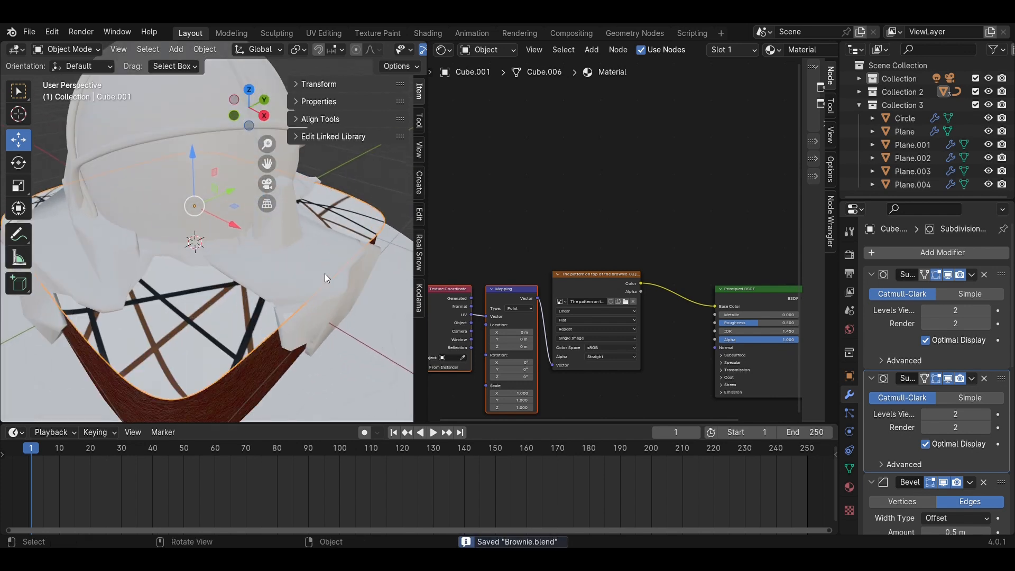
left_click(324, 273)
middle_click_drag(664, 277, 489, 182)
scroll(538, 213, "up", 4)
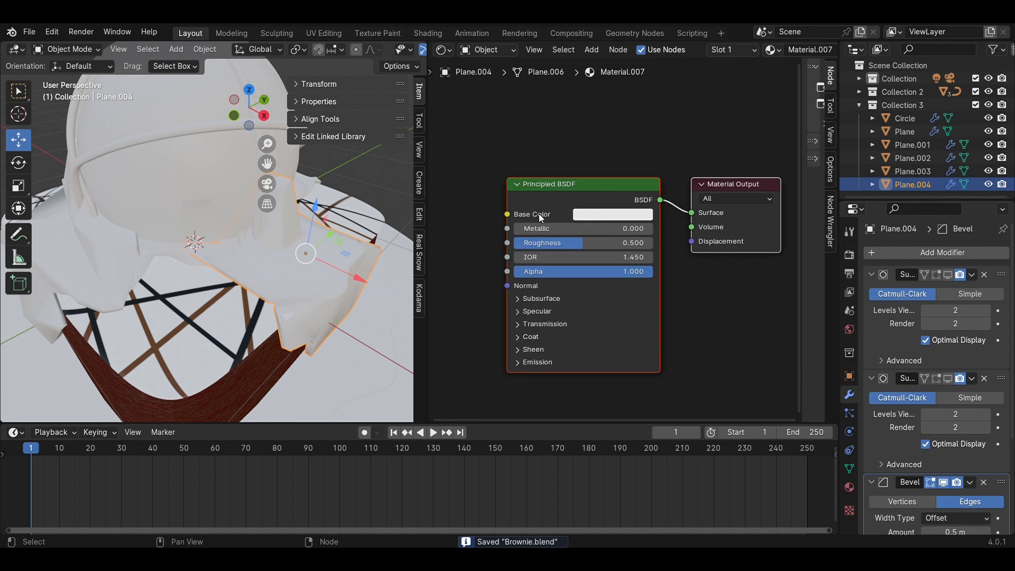
left_click(609, 208)
left_click_drag(628, 297, 616, 363)
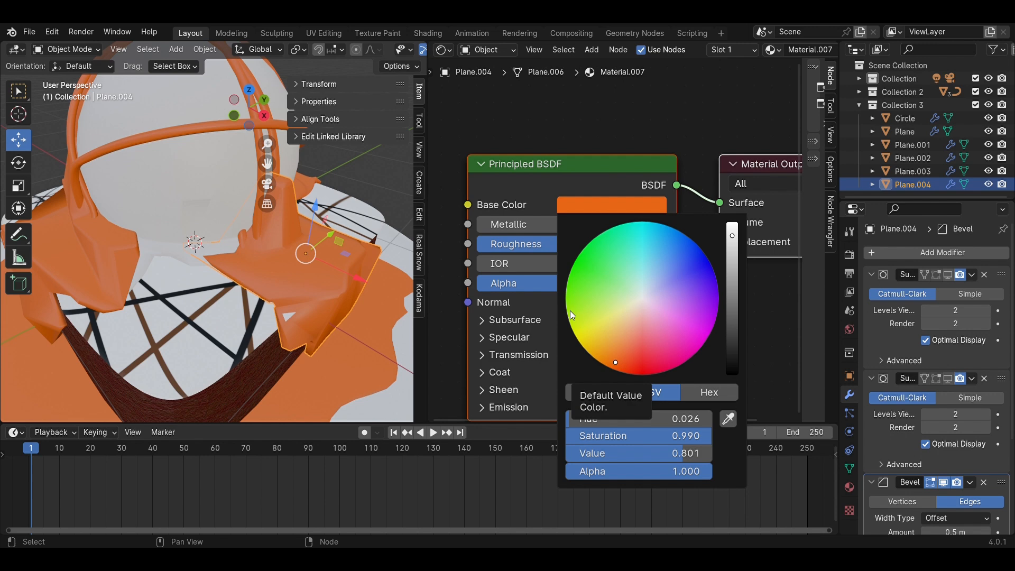
Step: Add a Color Ramp node to the syrup material and connect its Color to the Principled BSDF's Base Color
scroll(513, 313, "down", 2)
key("shift+a")
left_click(560, 240)
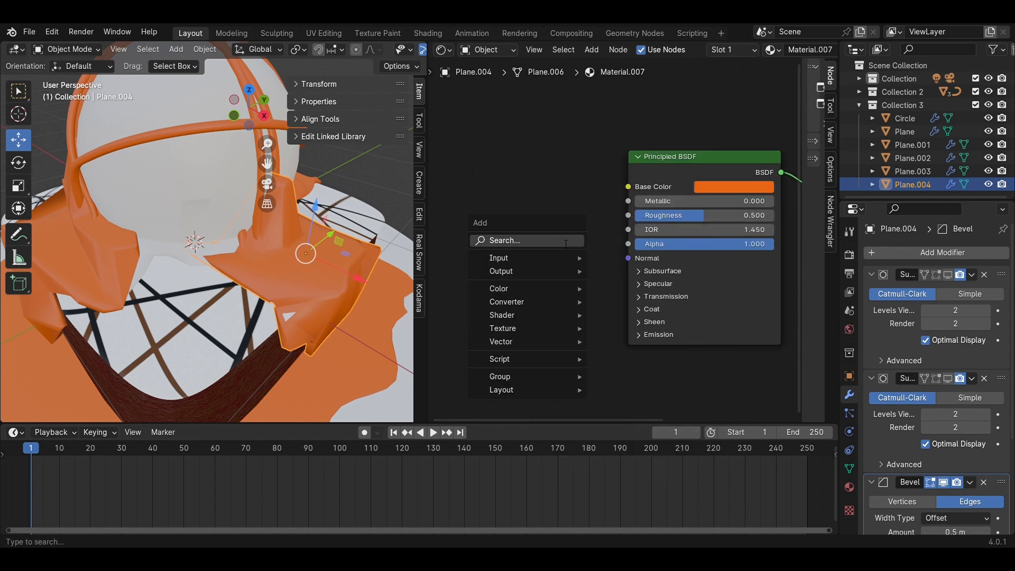
type("col")
left_click(587, 276)
left_click(485, 156)
left_click_drag(564, 189, 509, 191)
left_click_drag(581, 179, 627, 186)
Step: Add a Gradient Texture, connect its Color to the Color Ramp's Fac, and attach Mapping and Texture Coordinate nodes
middle_click_drag(455, 262, 623, 257)
key("shift+a")
left_click(551, 244)
type("gr")
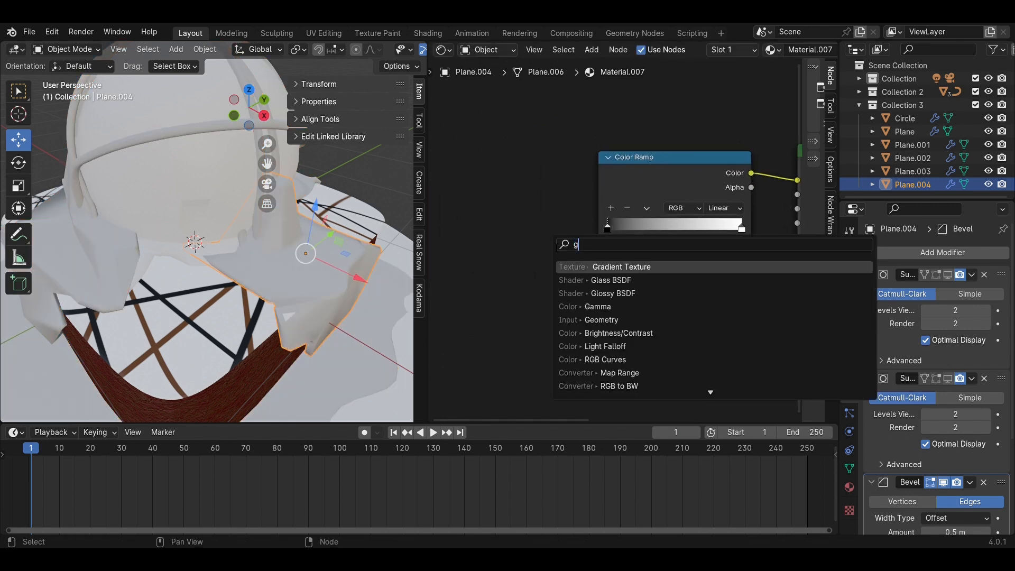
left_click(621, 267)
left_click(531, 181)
left_click_drag(556, 190, 586, 231)
key("ctrl+t")
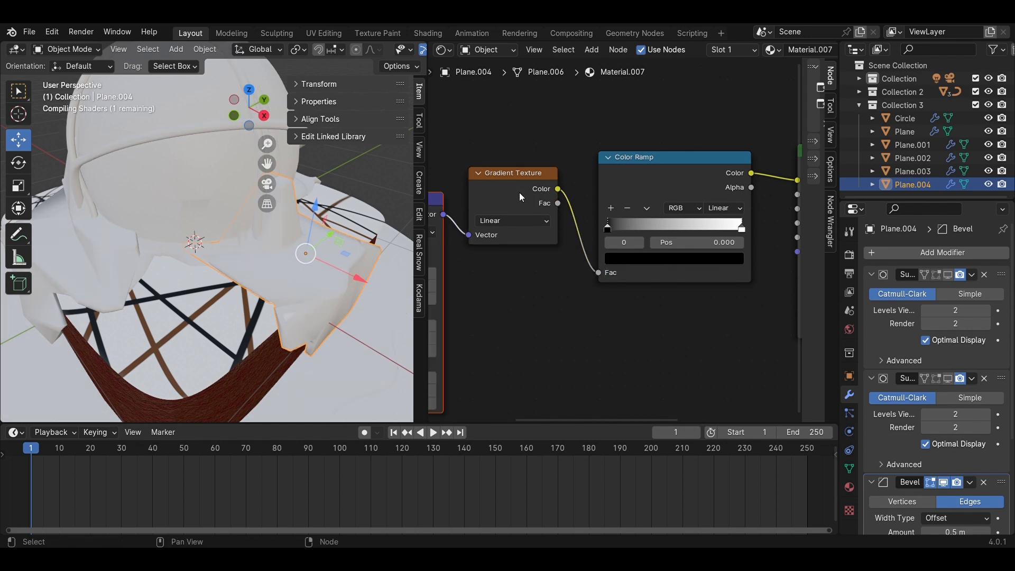
Step: Try a different vector type on the syrup material's Mapping node
scroll(660, 315, "up", 4)
middle_click_drag(600, 311, 769, 278)
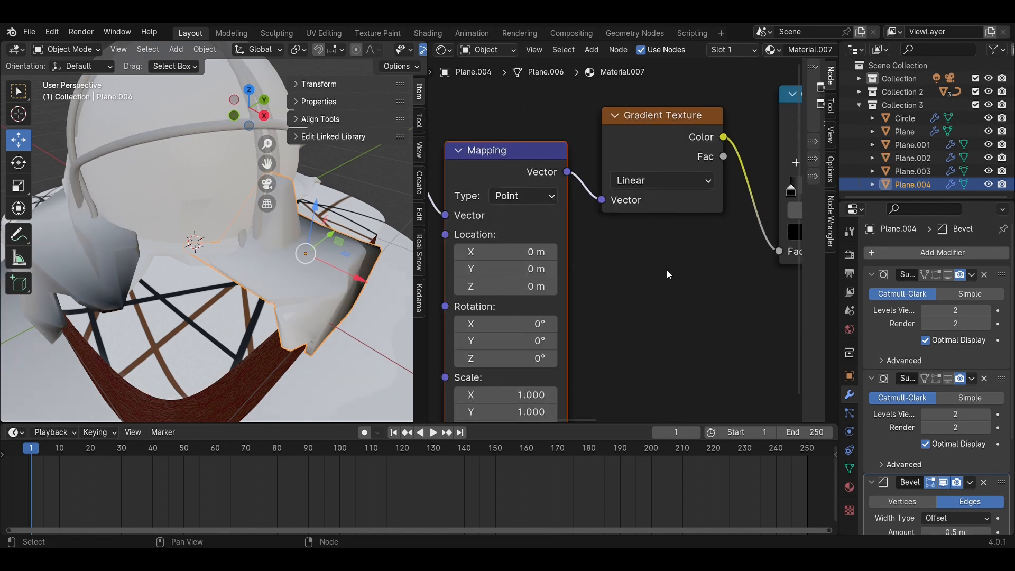
left_click(520, 198)
left_click(525, 249)
left_click(525, 198)
left_click(522, 215)
Step: Move the Color Ramp's black stop to position 0.120 and color it dark orange-brown with hue 0.026, saturation 0.988 and value 0.139
middle_click_drag(697, 305, 505, 350)
left_click_drag(611, 233, 631, 238)
left_click(637, 272)
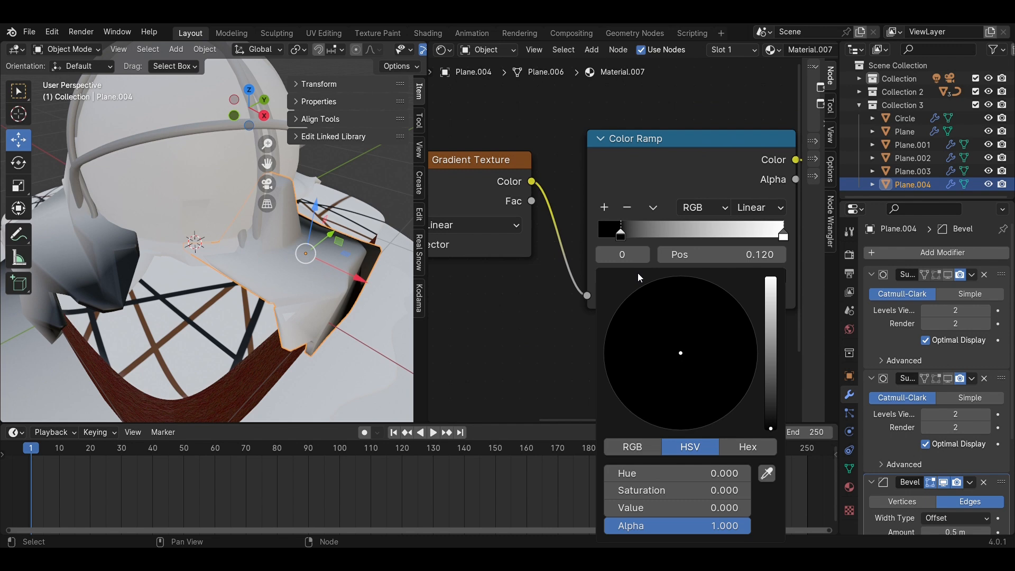
left_click_drag(767, 422, 770, 339)
left_click_drag(684, 347, 653, 420)
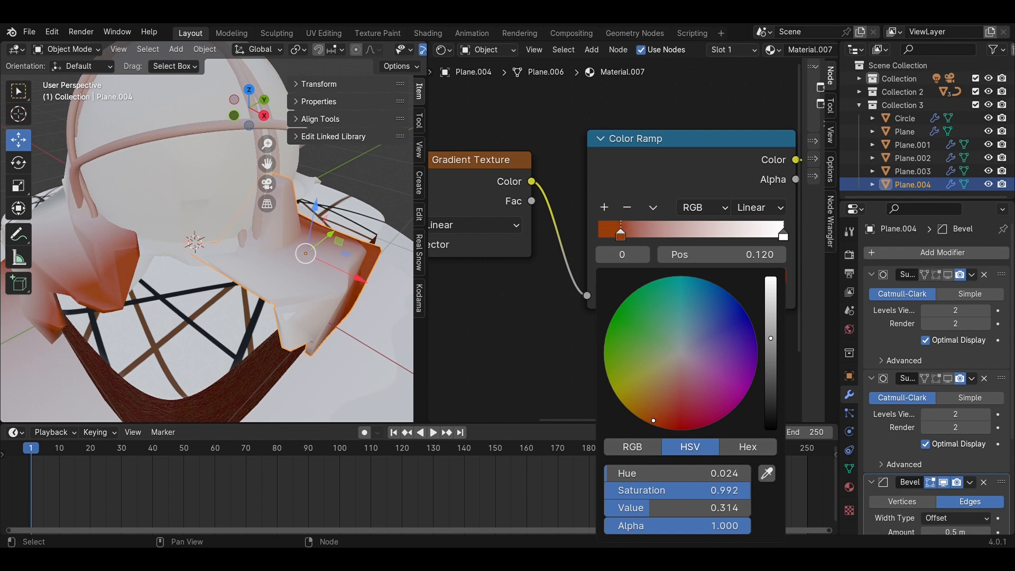
left_click_drag(770, 338, 770, 369)
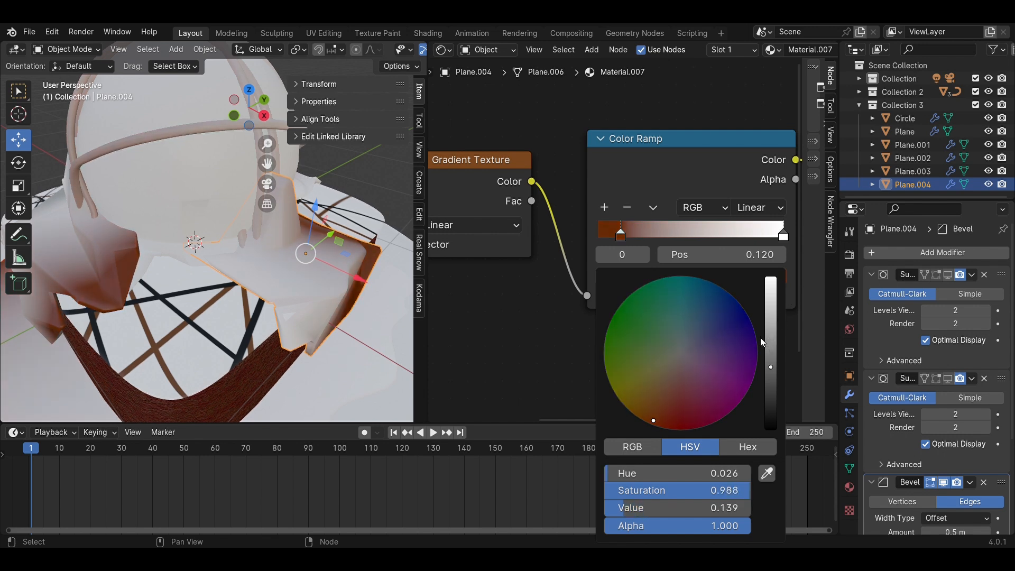
Step: Change the Color Ramp's white end stop to bright orange with hue 0.019, saturation 1 and value 1
left_click(783, 236)
left_click(714, 275)
left_click_drag(681, 358, 652, 425)
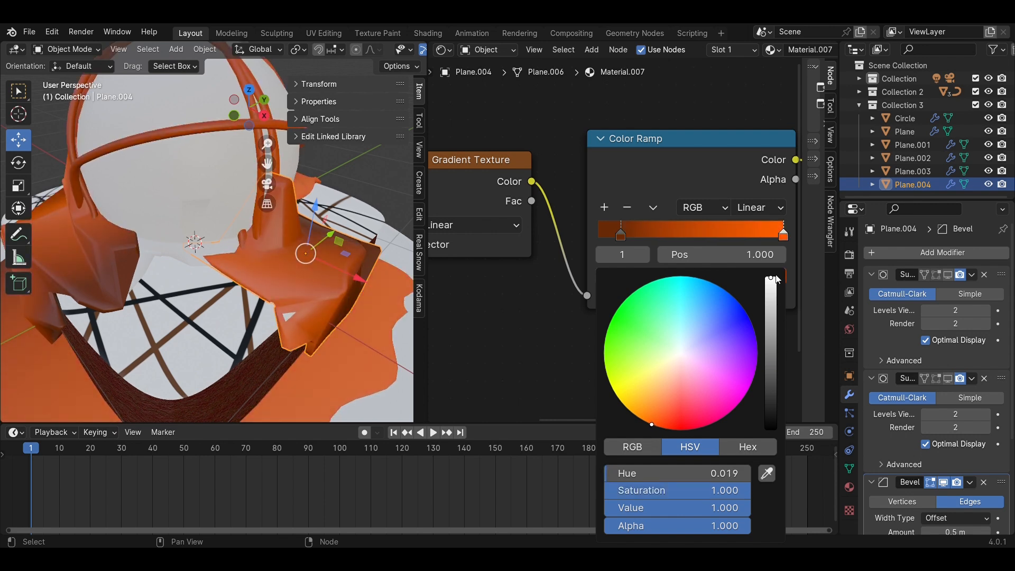
Step: Set the Color Ramp's end stop to hue 0.042 and value 0.723, move the dark stop to position 0, and save the file
mouse_move(771, 280)
left_mouse_down()
mouse_move(771, 316)
mouse_move(771, 295)
left_mouse_up()
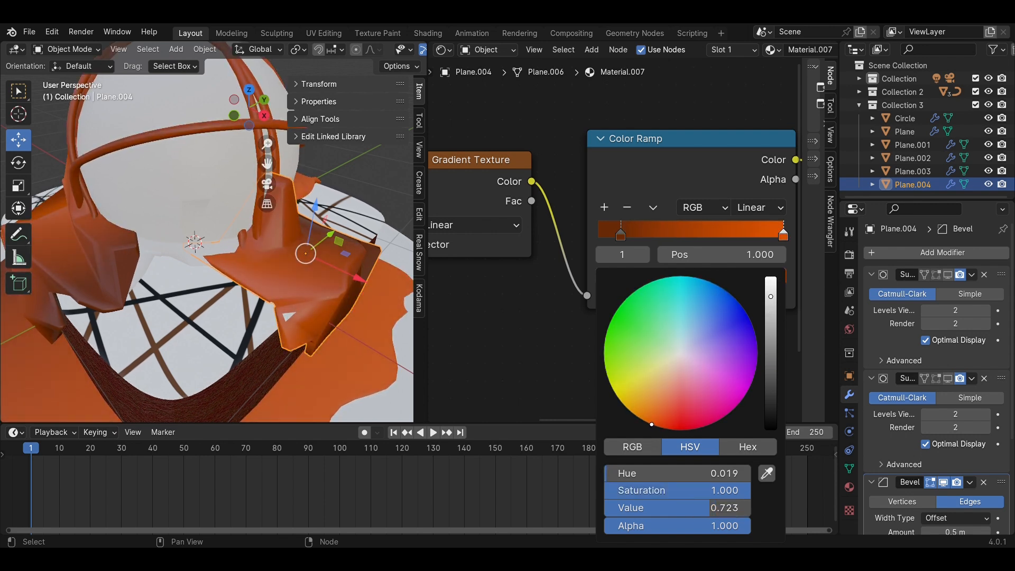
left_click_drag(655, 423, 639, 418)
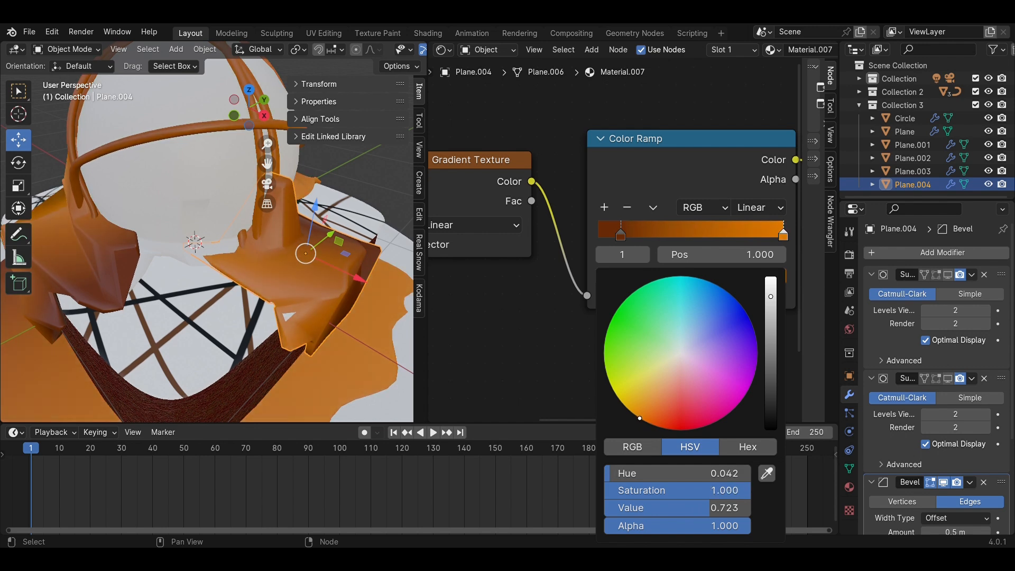
left_click_drag(620, 235, 598, 237)
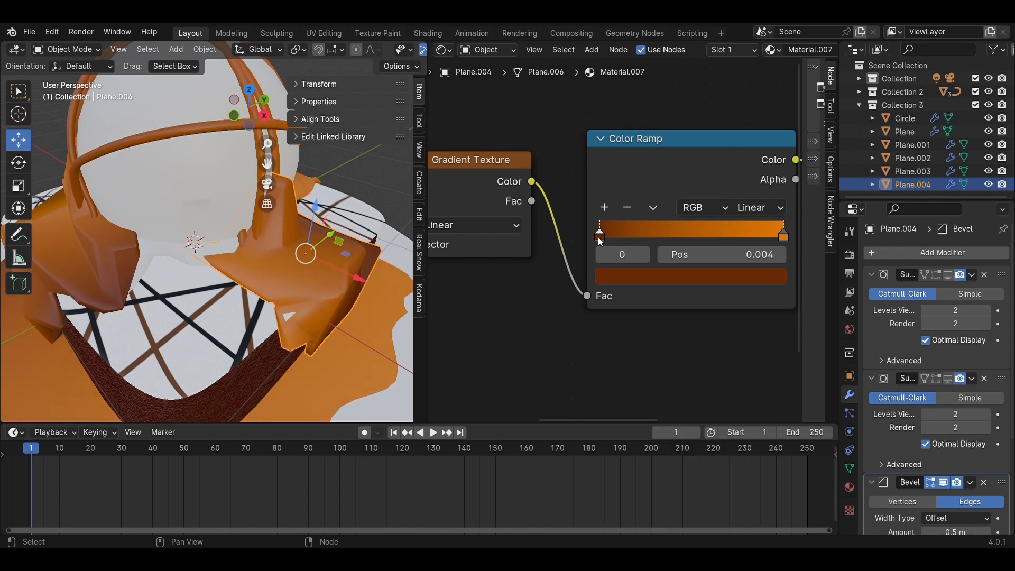
scroll(190, 280, "down", 6)
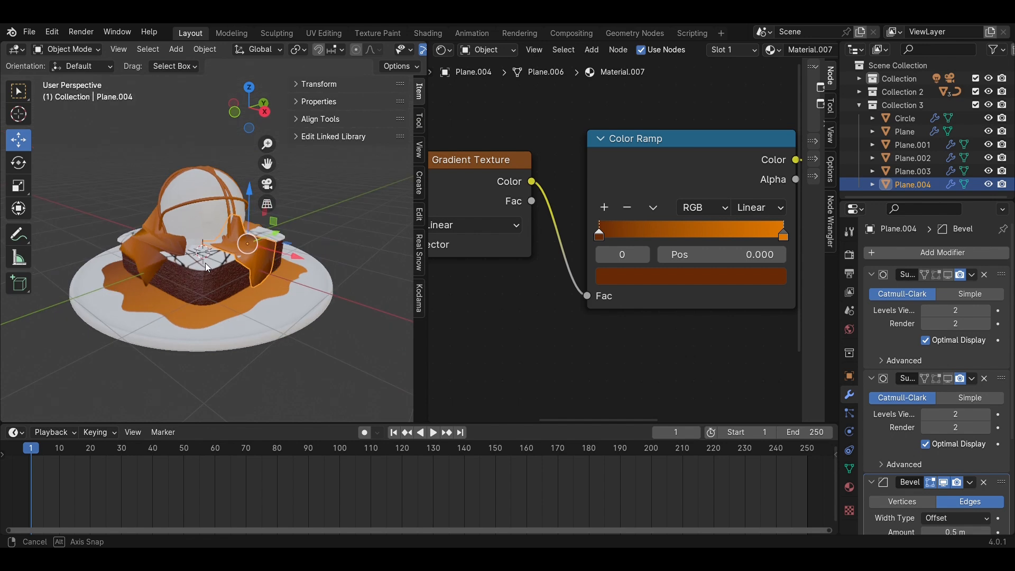
key("KP_0")
key("ctrl+s")
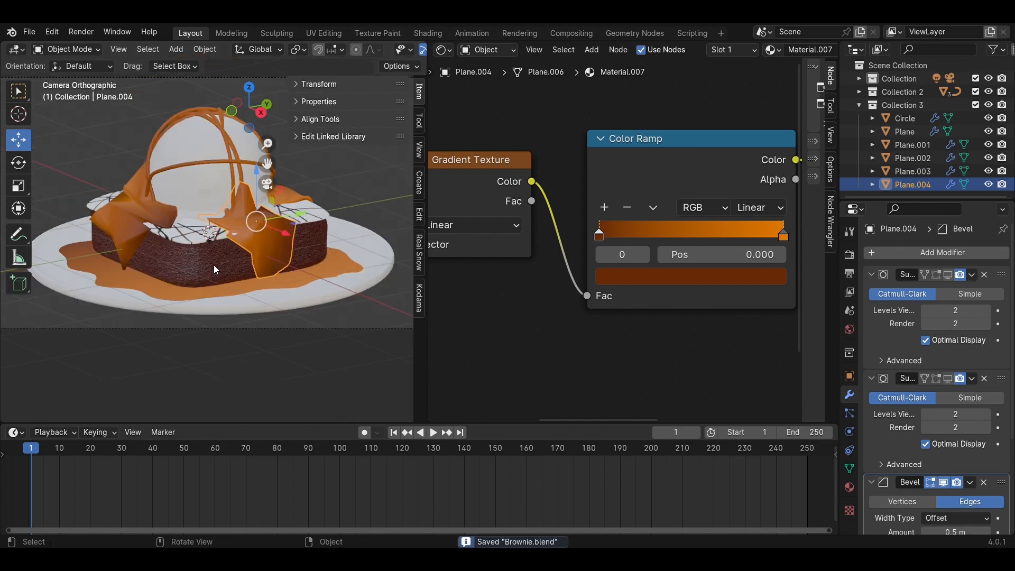
Step: Set the syrup material's Principled BSDF roughness to 0.096
middle_click_drag(727, 342, 487, 351)
middle_click_drag(660, 287, 521, 290)
left_click_drag(582, 227, 513, 226)
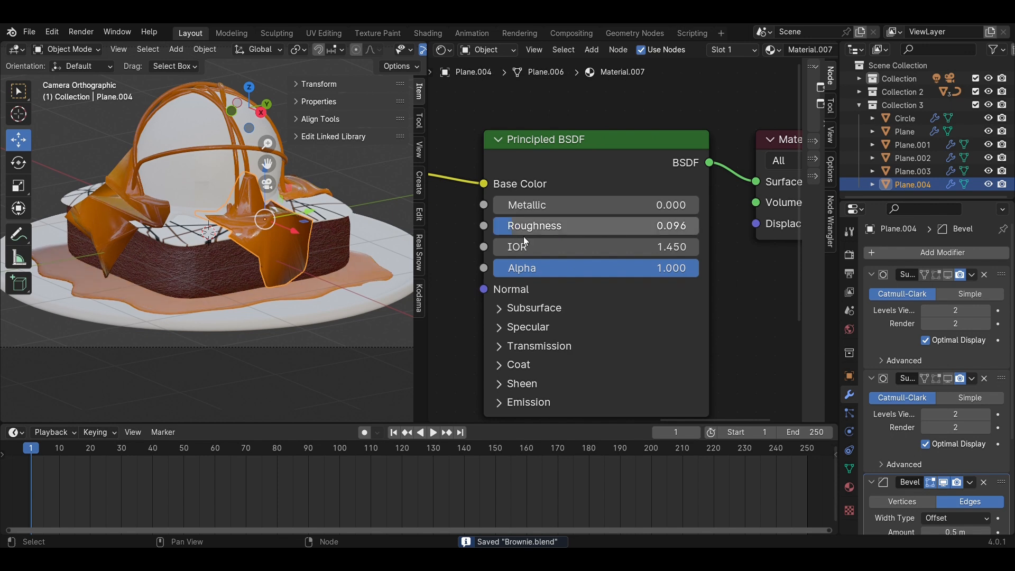
Step: Set the syrup material's transmission weight to 0.45 and save the file
left_click(543, 347)
middle_click_drag(636, 403, 650, 332)
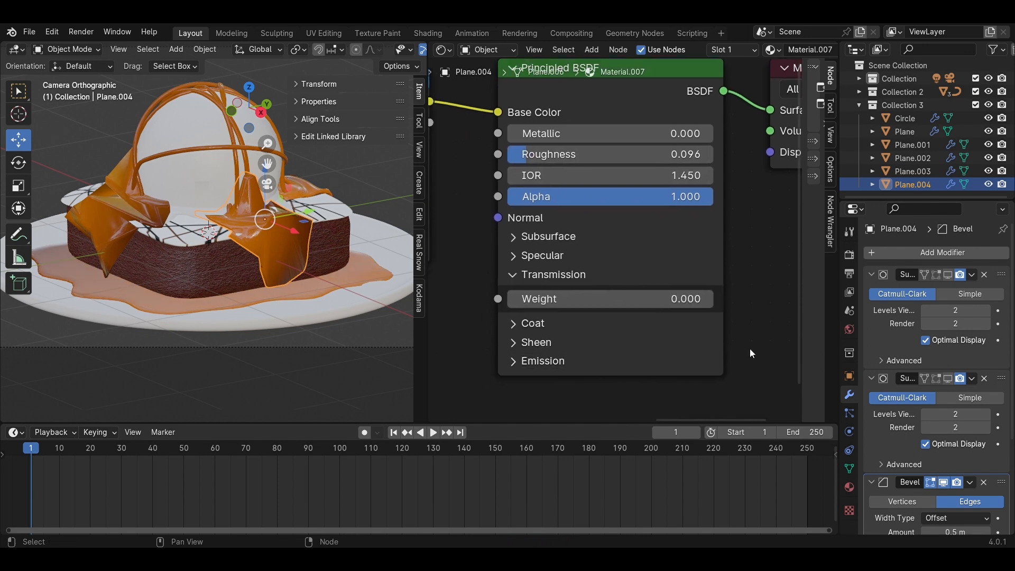
left_click(848, 489)
mouse_move(608, 298)
left_mouse_down()
mouse_move(703, 299)
mouse_move(601, 299)
left_mouse_up()
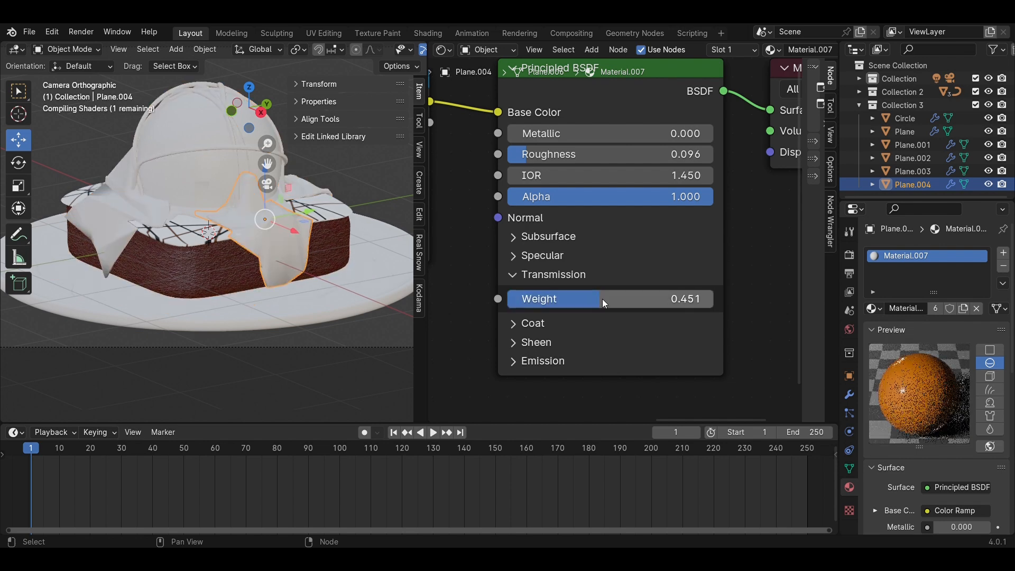
left_click(603, 301)
type(".45")
key("Return")
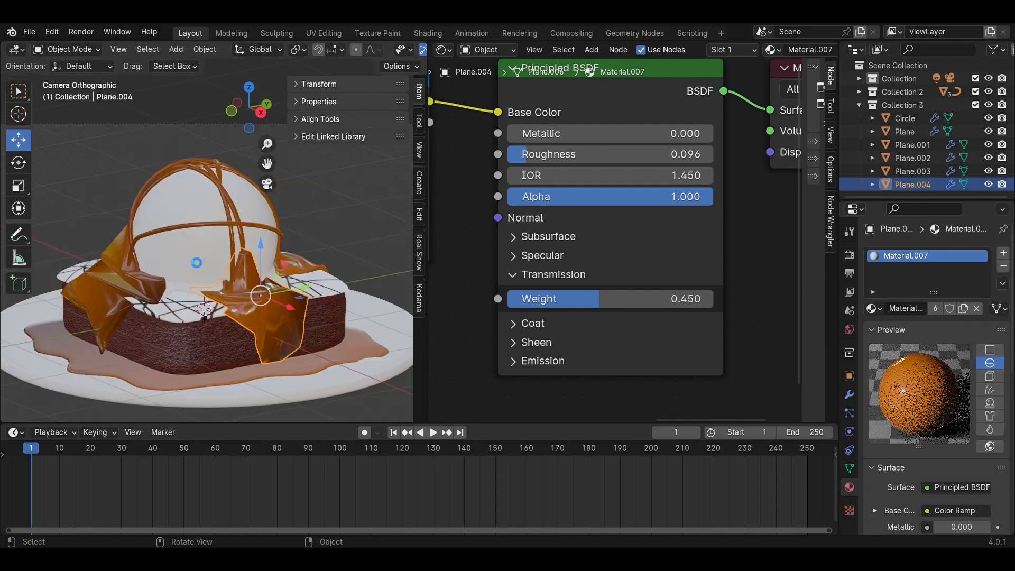
key("ctrl+s")
Step: Give the ice cream sphere a new material with a Noise Texture driving the Base Color, plus Mapping and Texture Coordinate nodes
middle_click_drag(209, 274, 192, 205)
left_click(193, 205)
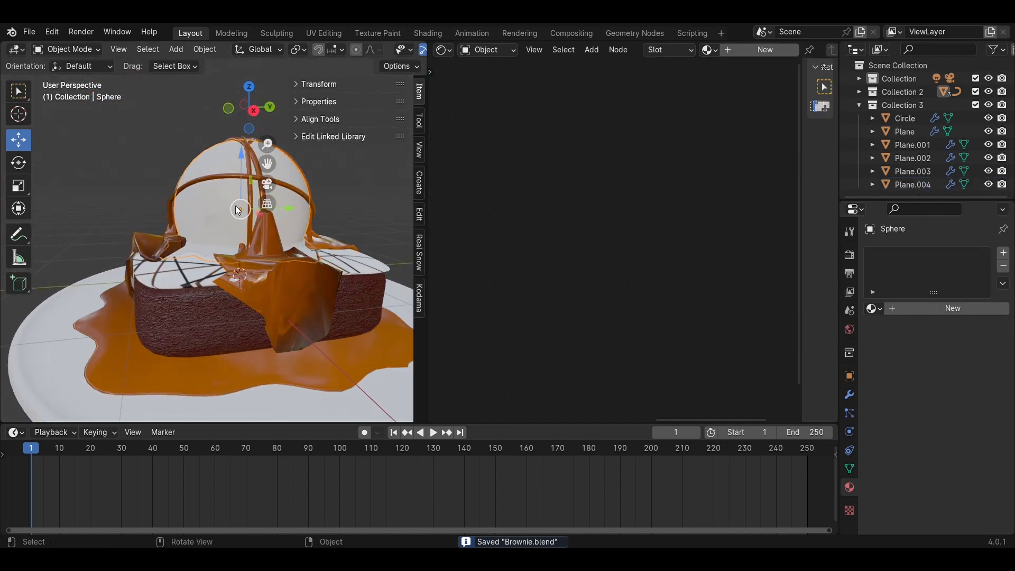
scroll(599, 287, "down", 5)
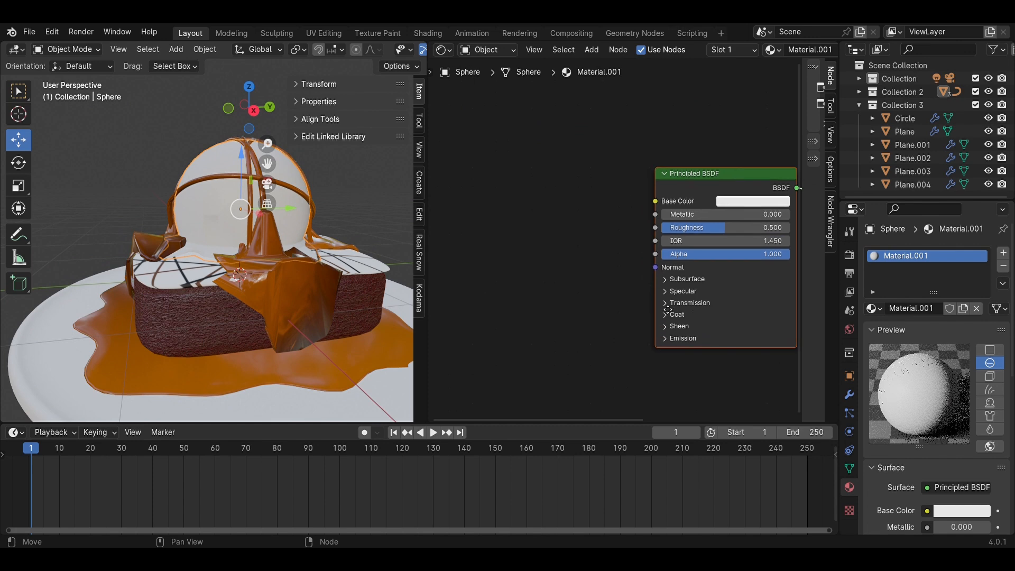
key("shift+a")
type("no")
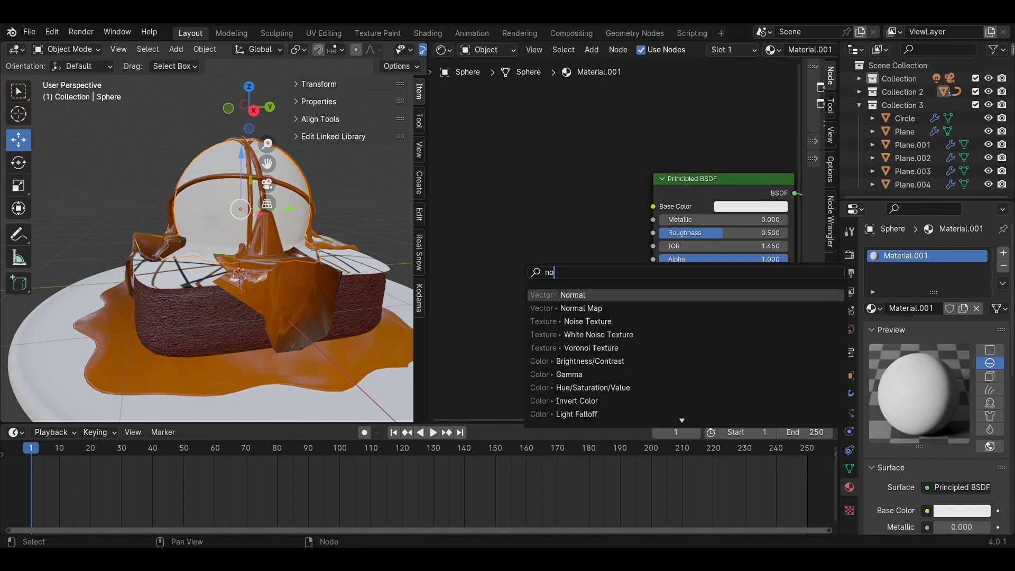
key("Down")
key("Down")
key("Return")
left_click(483, 158)
left_click_drag(566, 190, 651, 205)
key("ctrl+t")
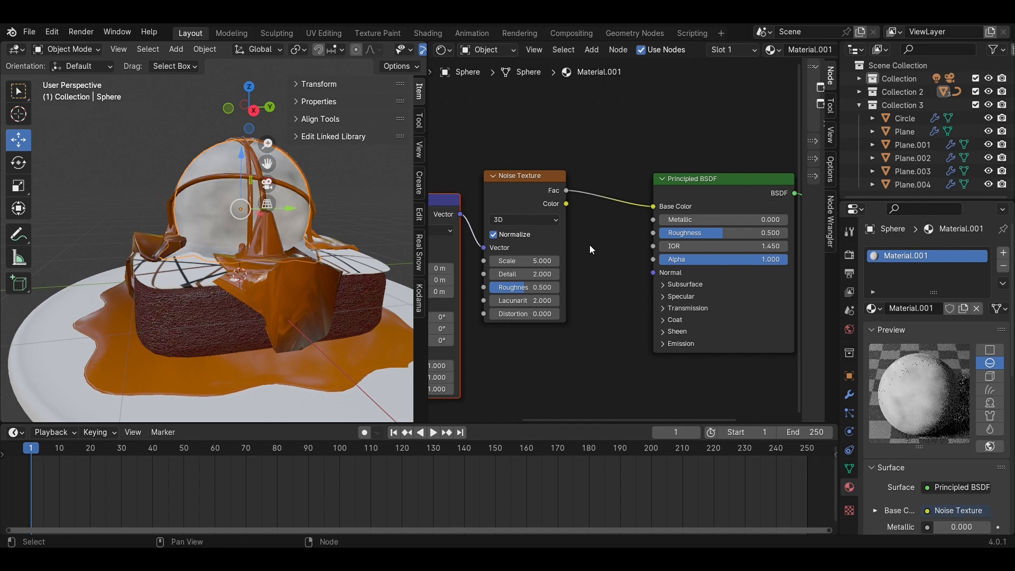
Step: Insert a Color Ramp between the Noise Texture's Fac output and the Principled BSDF's Base Color
key("shift+a")
left_click(589, 244)
type("c")
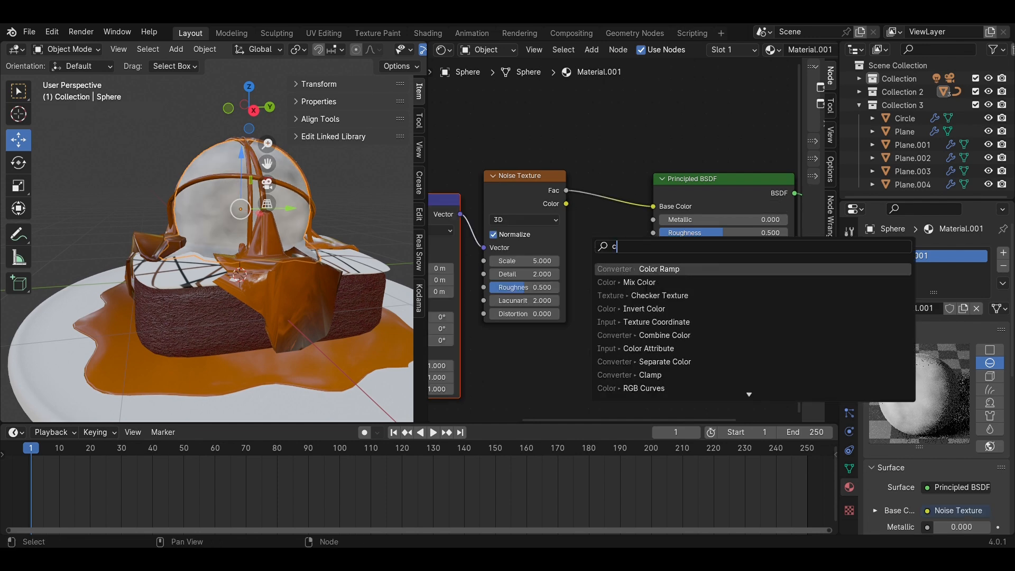
type("ol")
left_click(647, 283)
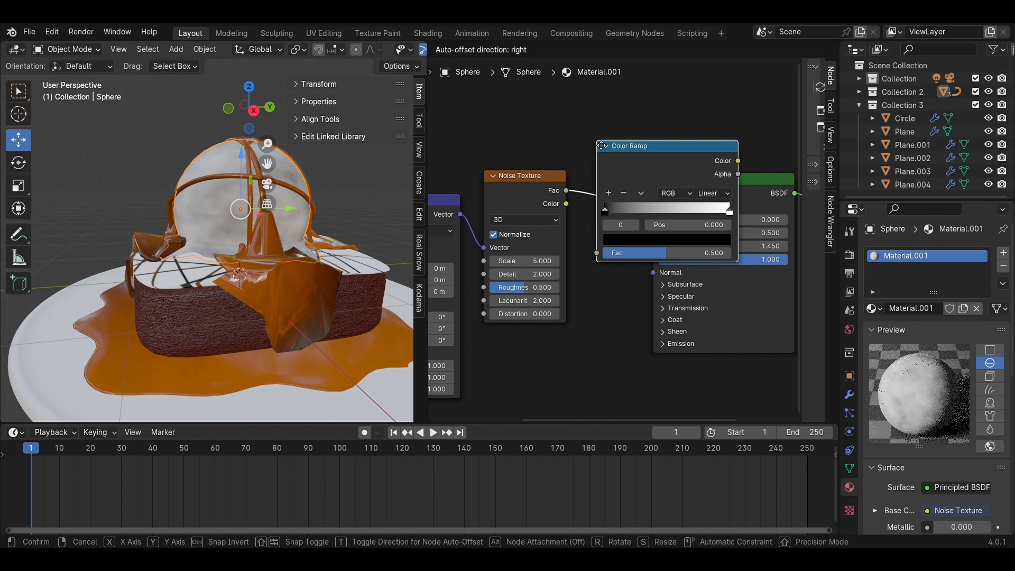
left_click(592, 112)
key("KP_0")
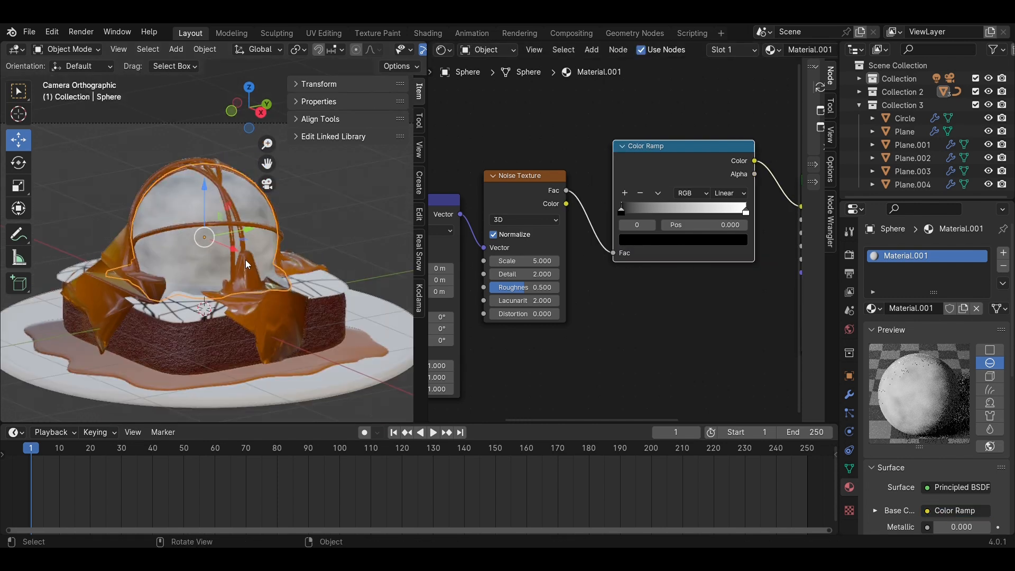
Step: Set the ice cream's Noise Texture to scale 6, detail 7.8 and roughness 1
scroll(606, 347, "up", 2)
mouse_move(571, 282)
left_mouse_down()
mouse_move(597, 282)
mouse_move(568, 270)
left_mouse_up()
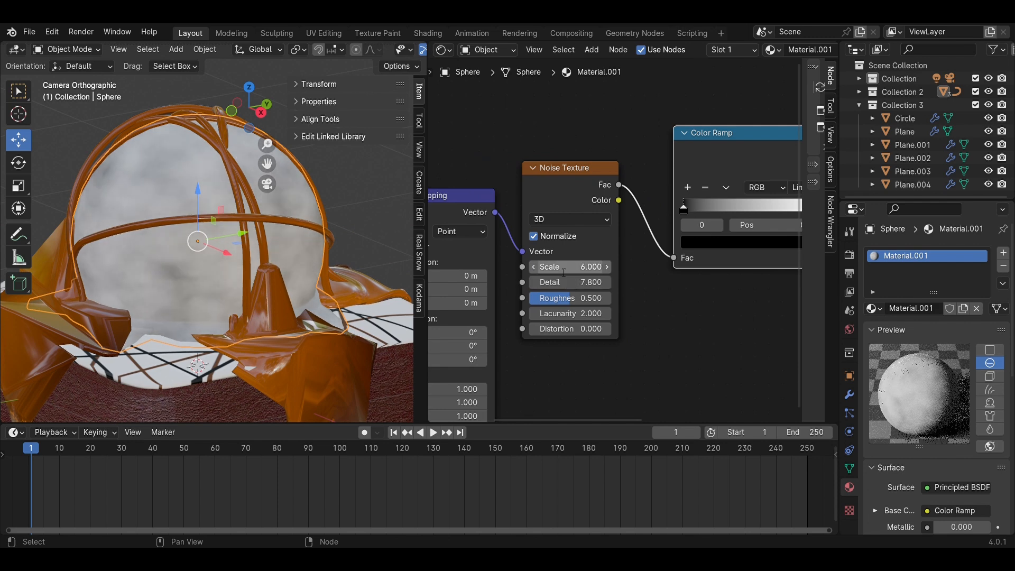
left_click(564, 271)
left_click(649, 317)
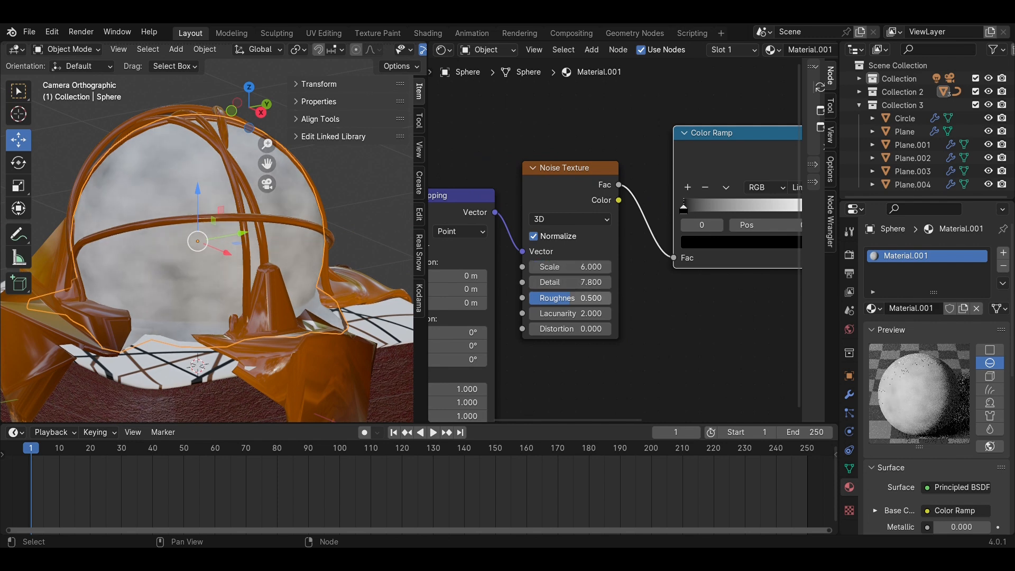
left_click_drag(574, 298, 621, 299)
Step: Add a Bump node, linking the Noise Texture's Fac to its Height and its Normal output to the Principled BSDF's Normal
scroll(732, 323, "down", 4)
middle_click_drag(739, 326, 658, 302)
key("shift+a")
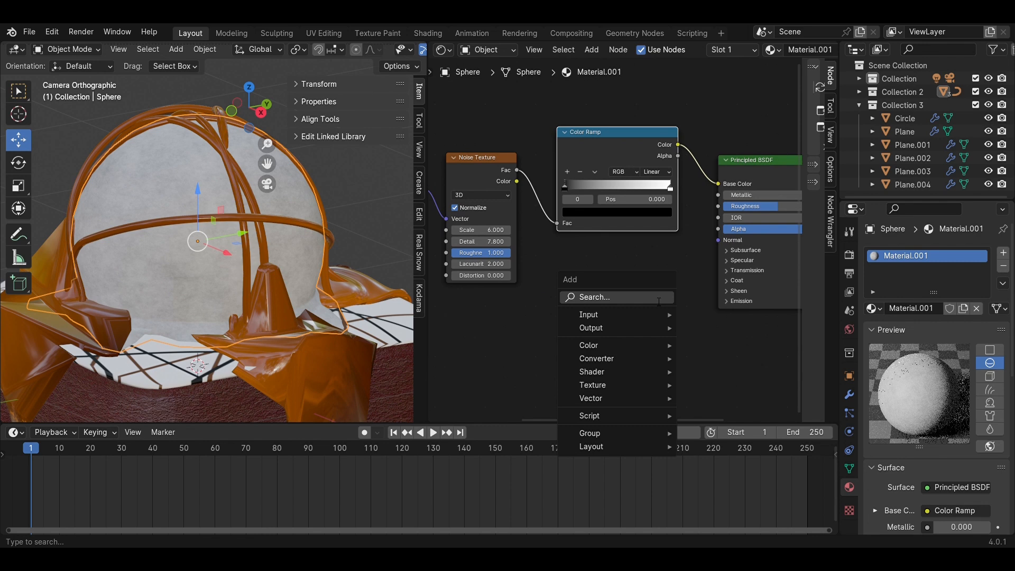
left_click(659, 301)
type("bump")
key("Return")
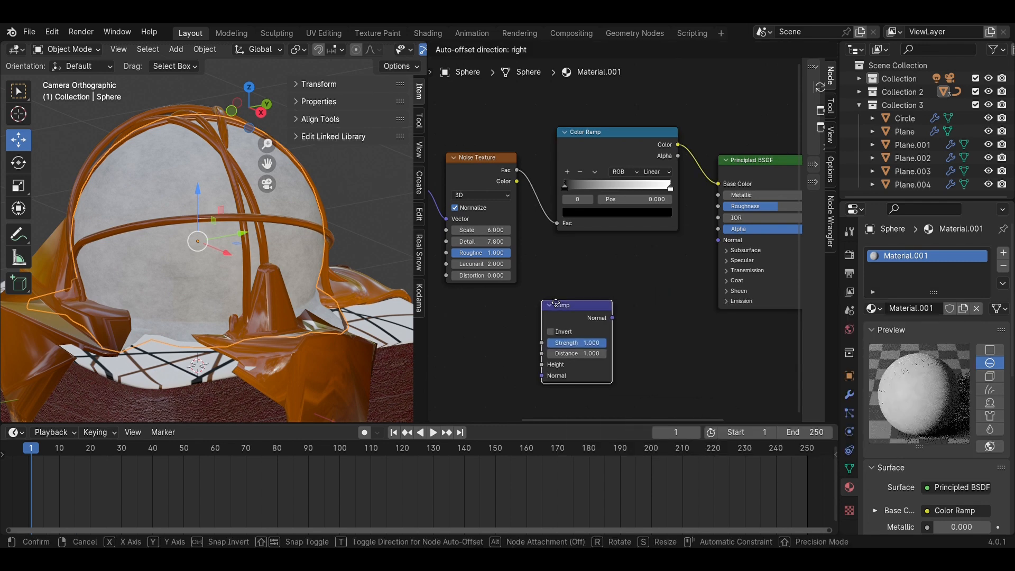
left_click(586, 291)
left_click_drag(642, 304, 720, 239)
left_click_drag(517, 170, 566, 335)
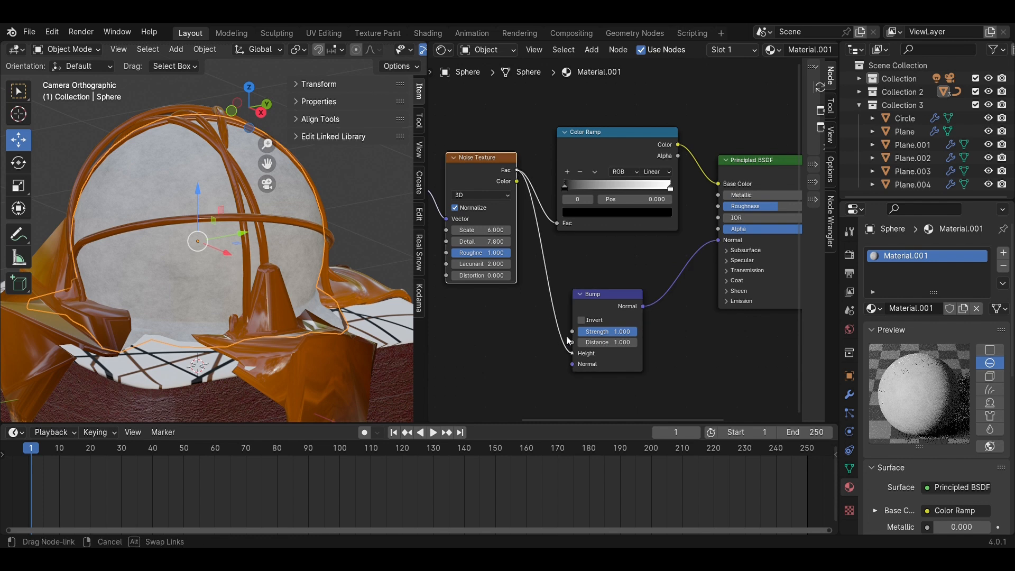
Step: Color the ice cream Color Ramp's black stop pale yellow with hue 0.177, saturation 0.728 and value 1
left_click(583, 211)
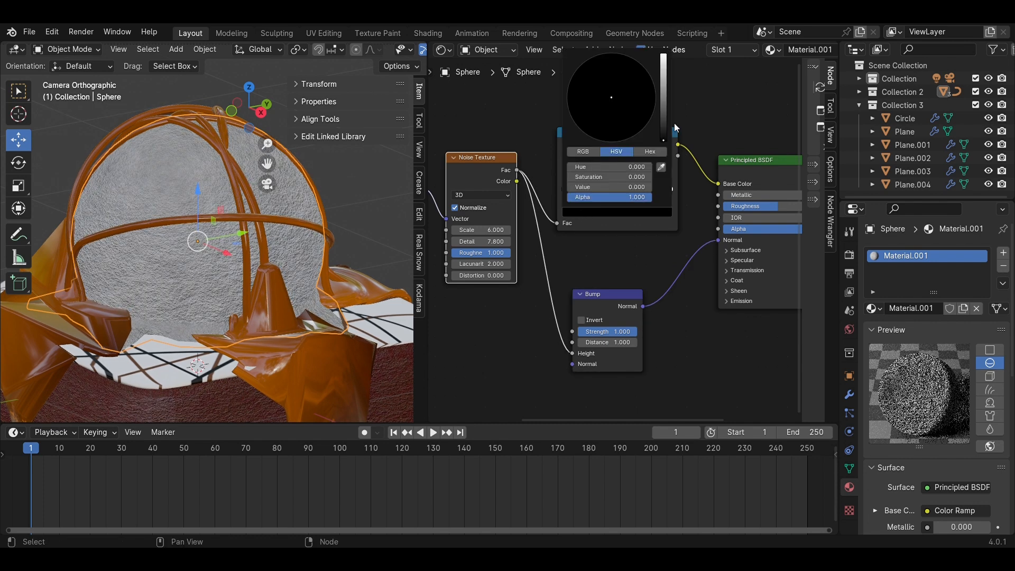
left_click_drag(664, 135, 663, 80)
left_click(585, 114)
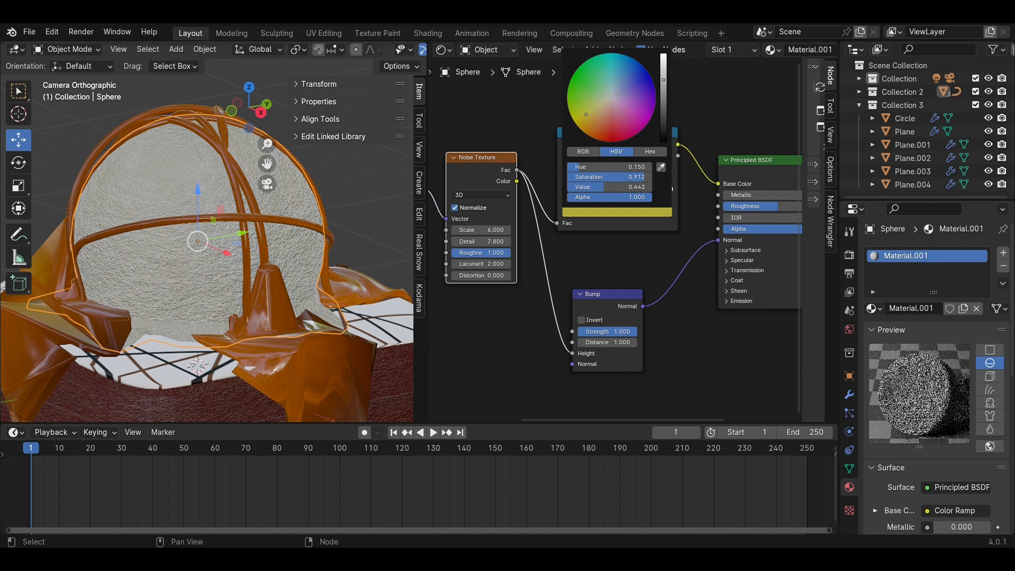
left_click_drag(664, 84, 664, 54)
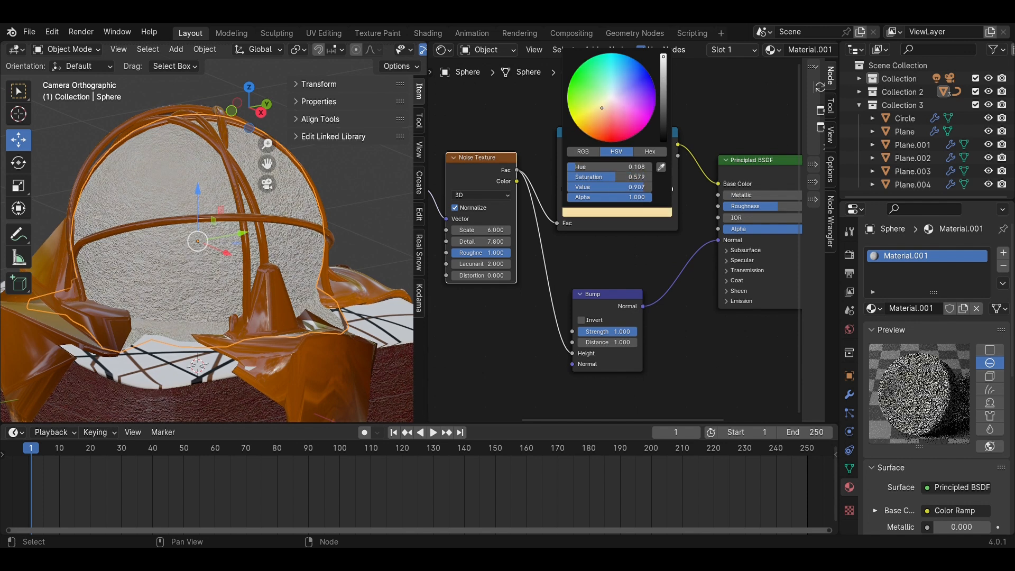
left_click_drag(602, 114, 600, 102)
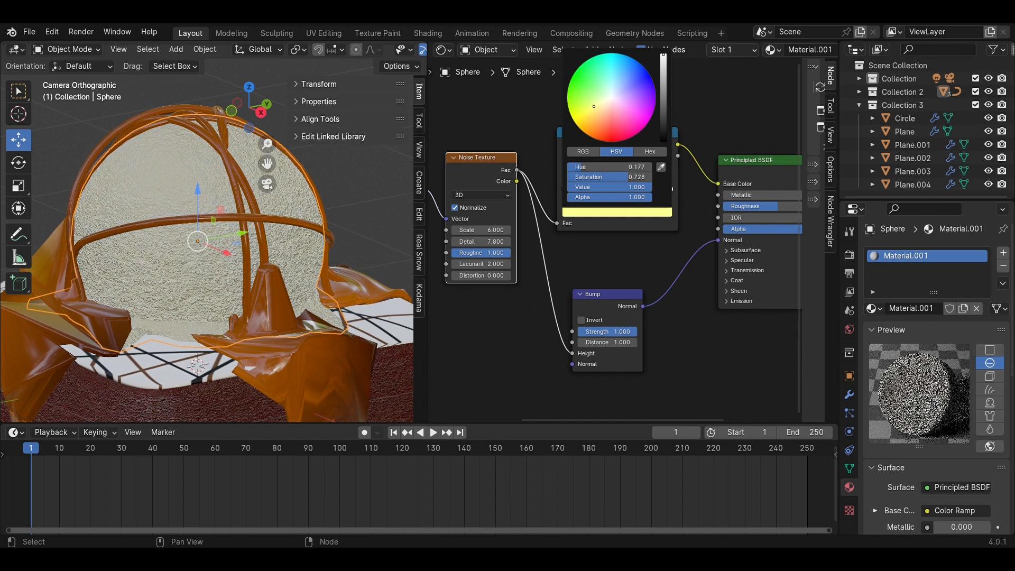
Step: Change the ice cream Color Ramp's white end stop at position 1 to a light cream yellow
left_click(670, 188)
left_click(636, 212)
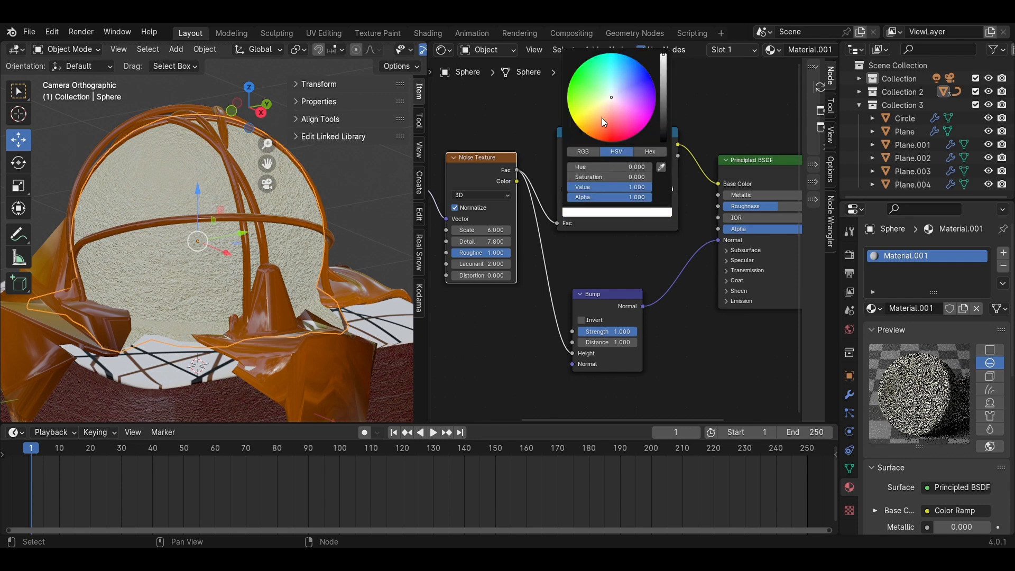
left_click(599, 108)
left_click(518, 306)
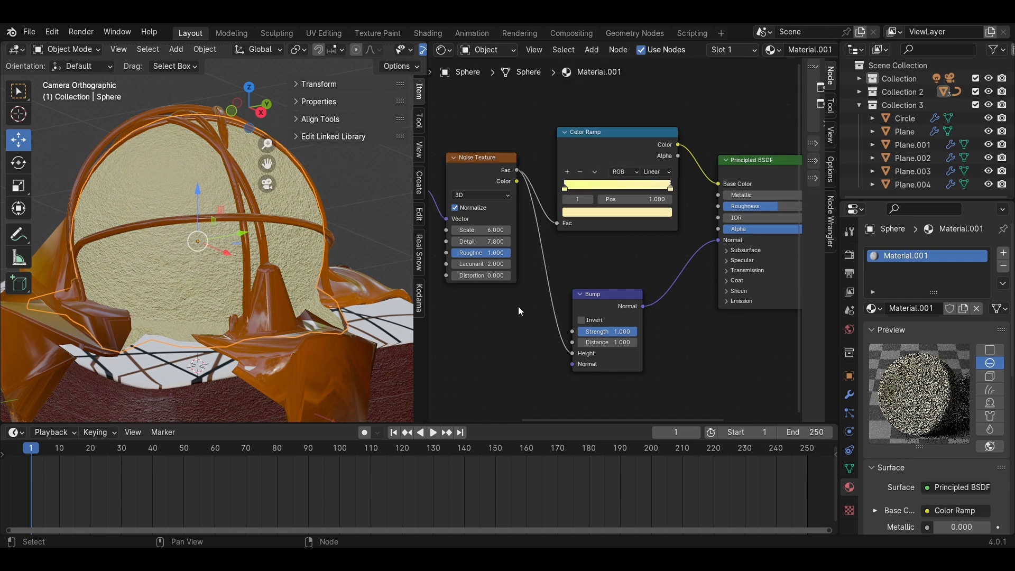
Step: Reduce the ice cream's Bump strength to 0.453 and save the file
left_click_drag(632, 332, 604, 332)
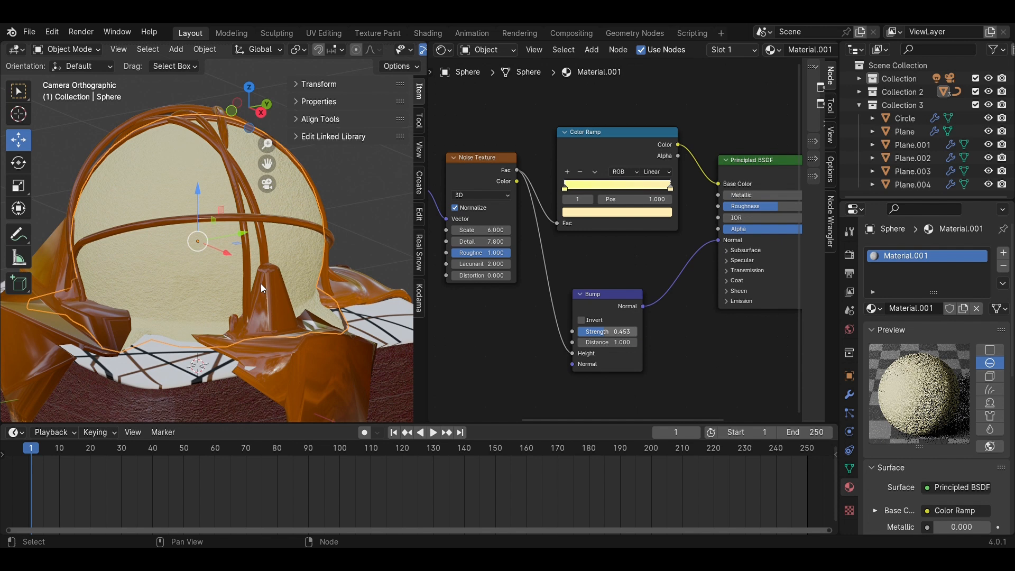
scroll(262, 282, "down", 3)
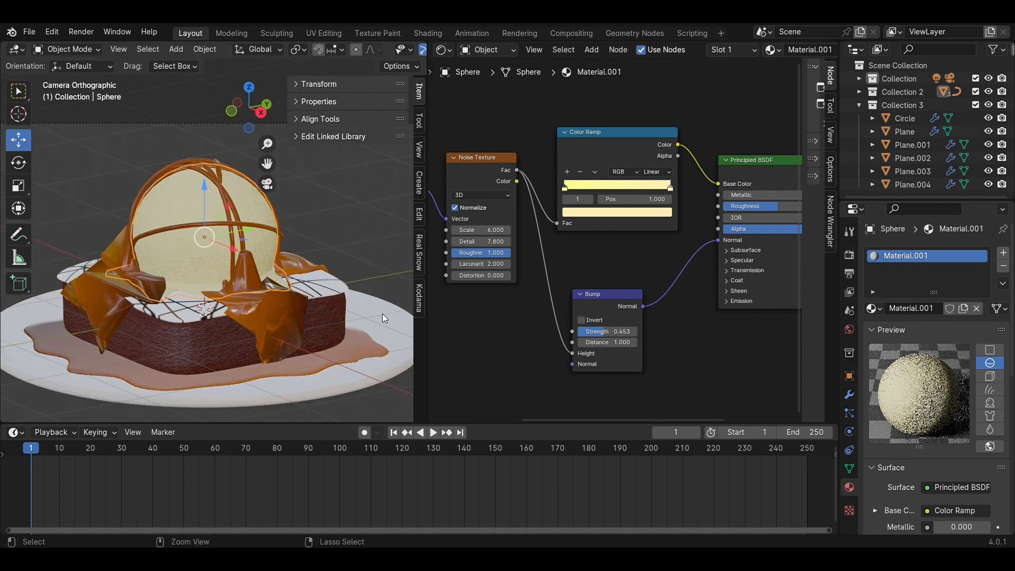
key("ctrl+s")
scroll(378, 315, "down", 2)
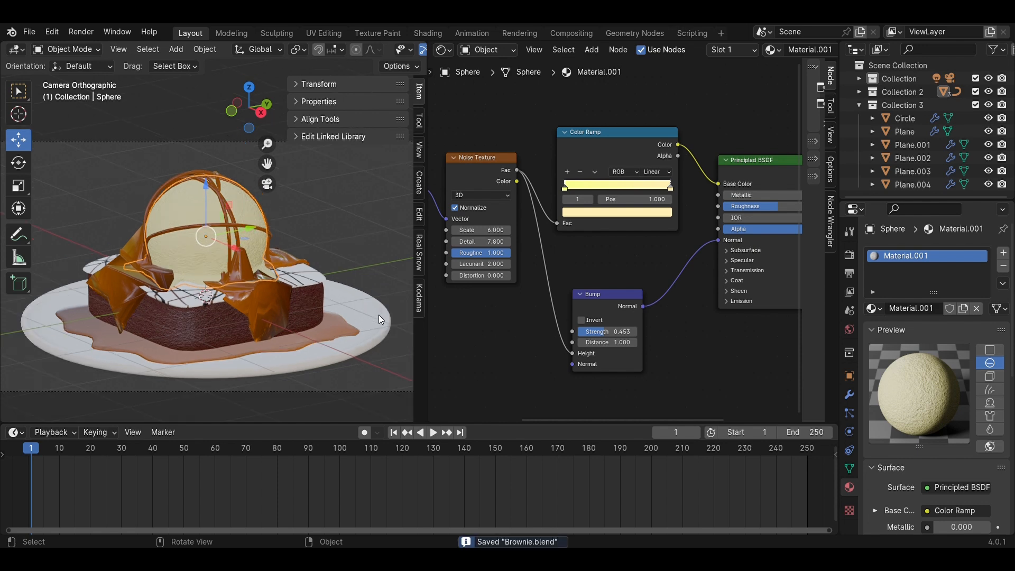
Step: Create a new material for the plate and give it a pale yellow base color
left_click(379, 315)
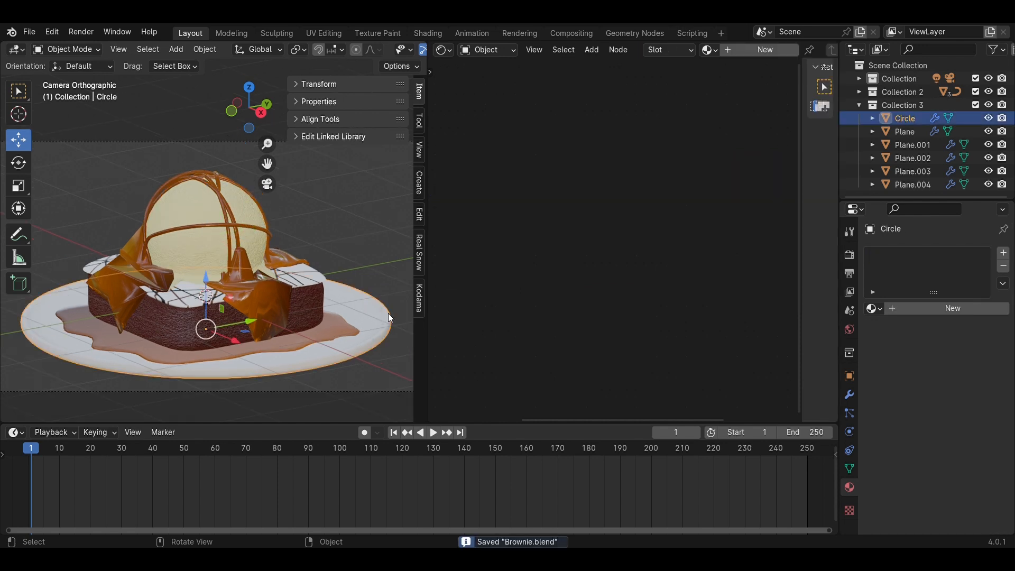
left_click(732, 50)
left_click(658, 184)
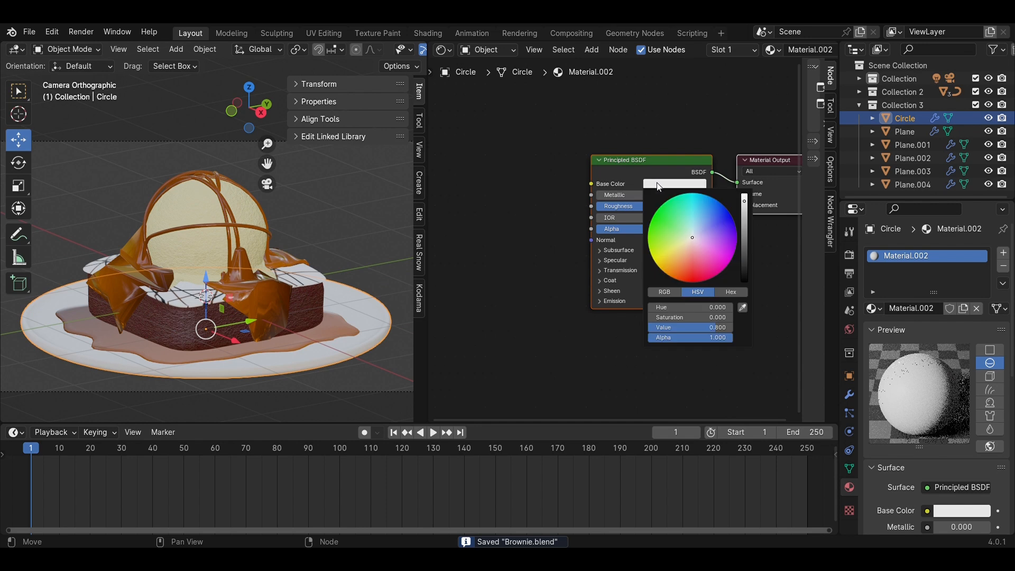
left_click_drag(686, 243, 677, 251)
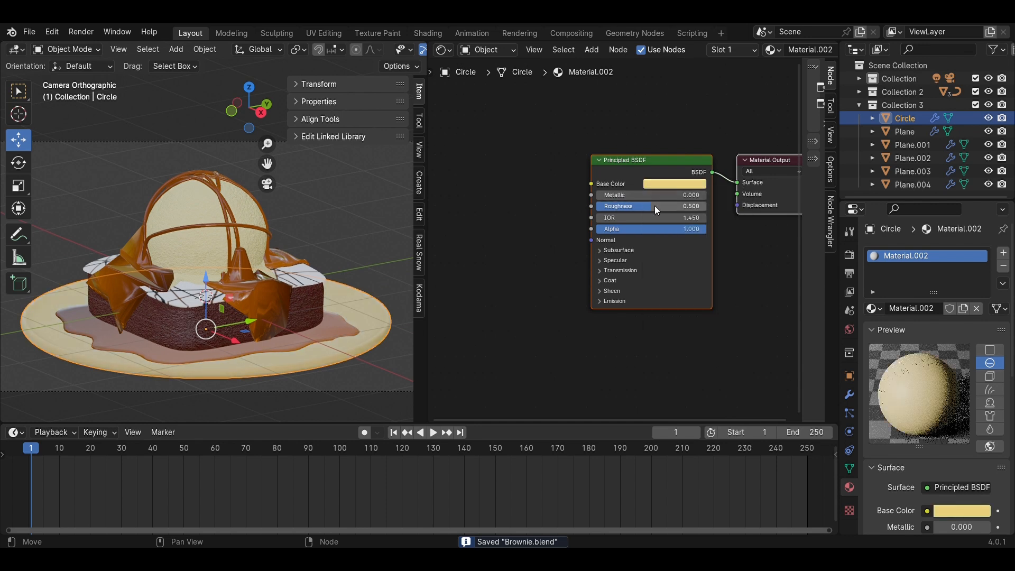
Step: Set the plate material's roughness to 0.150 and save the file
left_click_drag(655, 206, 597, 205)
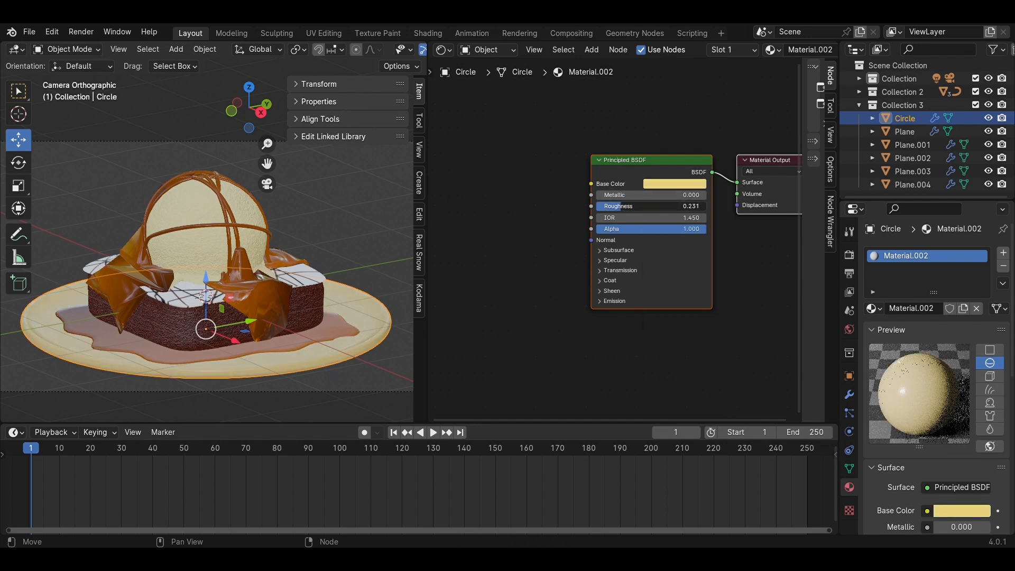
left_click(609, 206)
key("BackSpace")
key("Return")
scroll(659, 186, "up", 1)
key("ctrl+s")
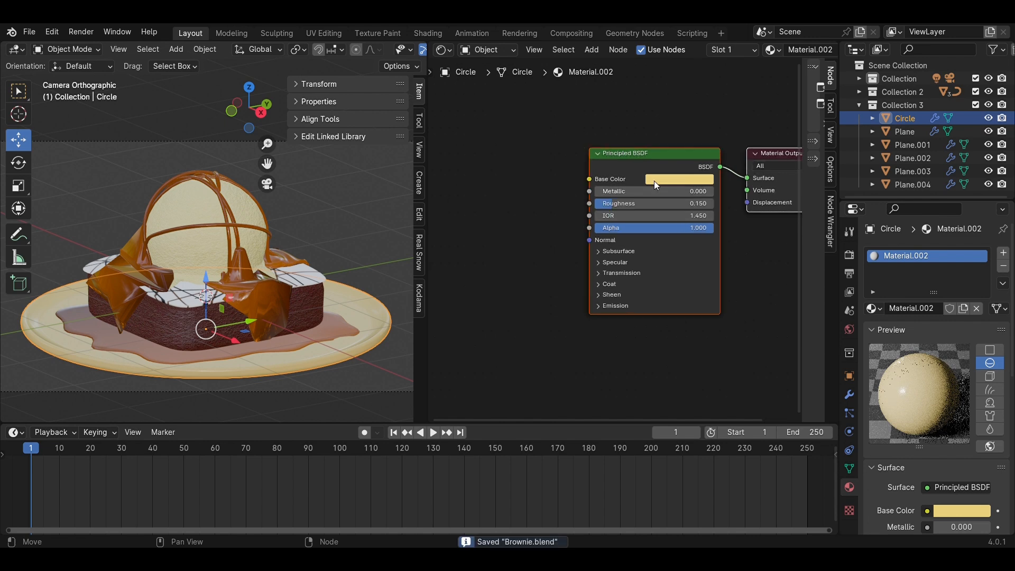
Step: Lighten the plate material's base color to a paler cream yellow
left_click(654, 181)
left_click_drag(756, 202, 755, 191)
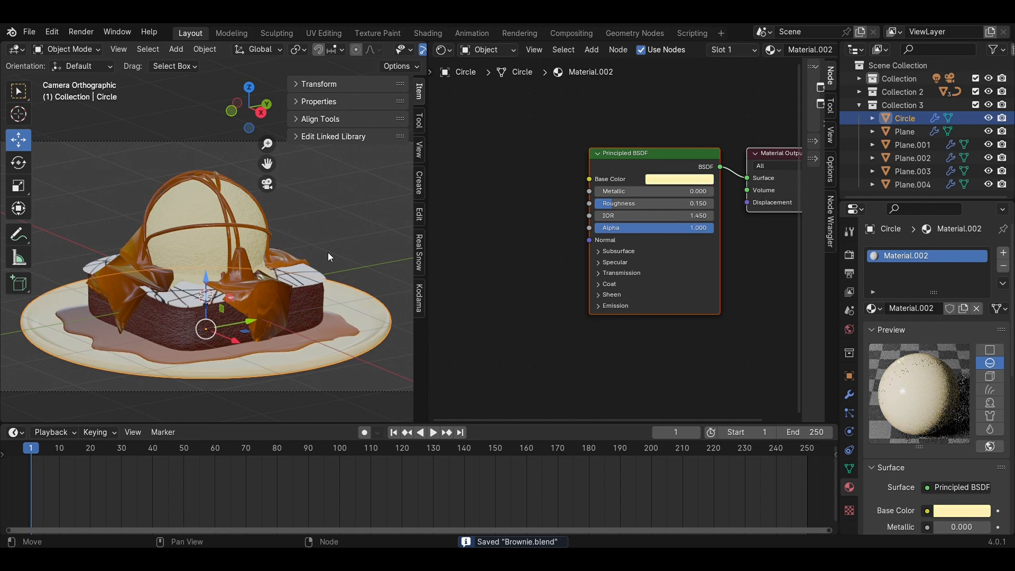
Step: Enable the viewport and edit-mode display of the Subdivision modifiers on the two syrup drips and save the file
left_click(251, 286)
left_click(849, 394)
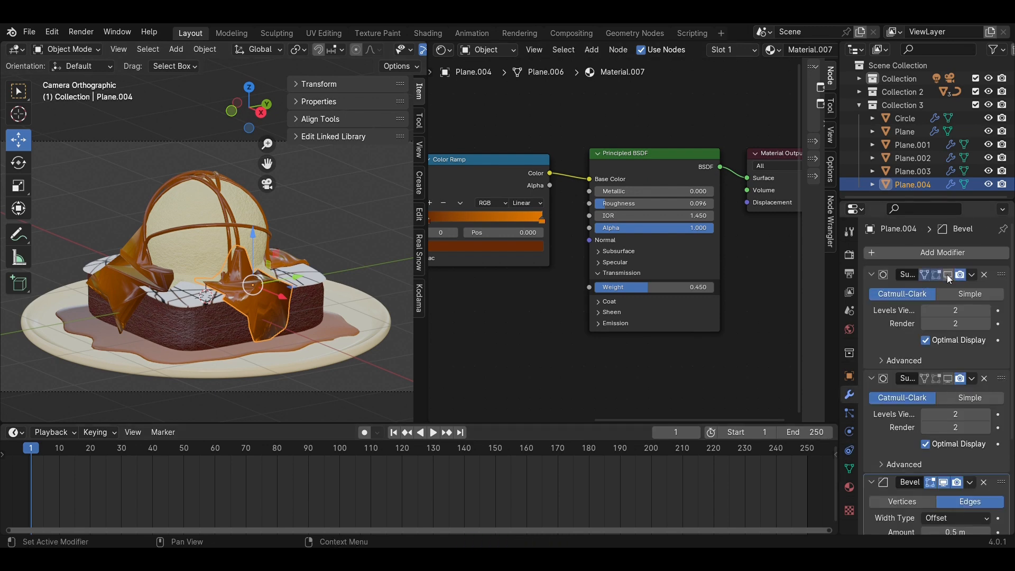
left_click(948, 275)
left_click(948, 379)
left_click(936, 379)
left_click(127, 290)
left_click(948, 292)
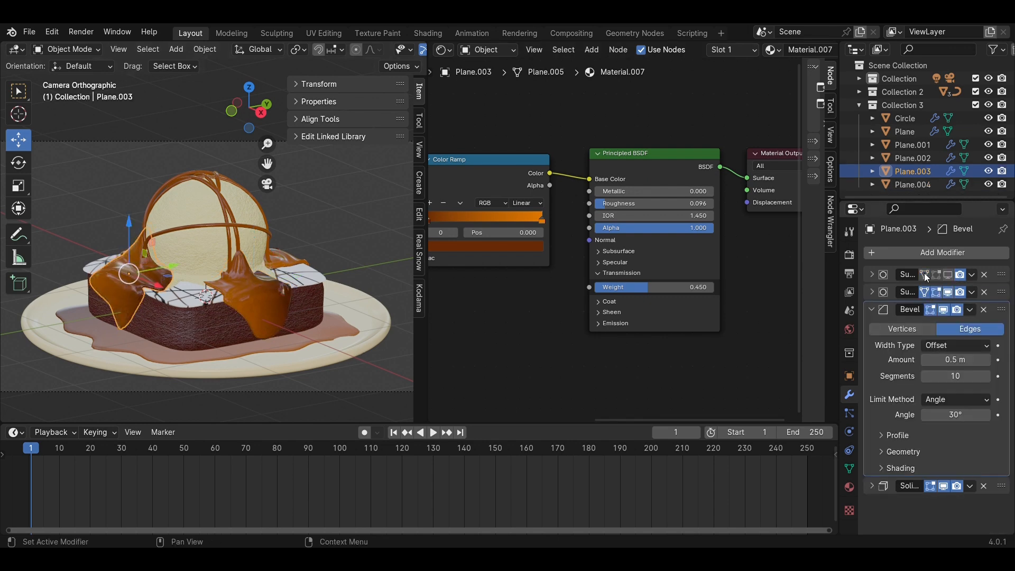
left_click(937, 274)
middle_click_drag(181, 264, 330, 292)
key("ctrl+s")
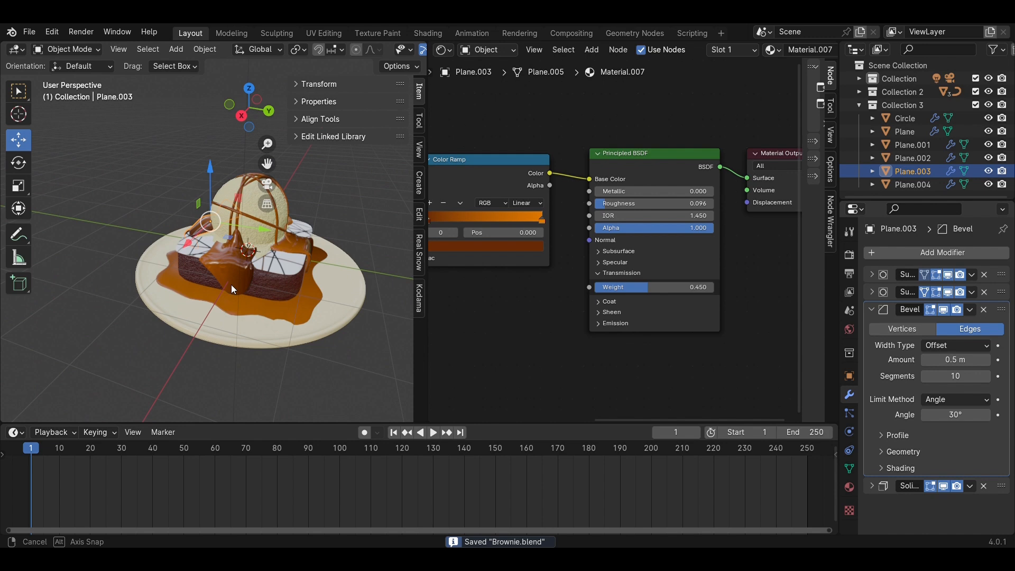
Step: Check the dessert in rendered shading through the camera, returning to material preview and saving the file
middle_click_drag(232, 289, 325, 284)
key("KP_0")
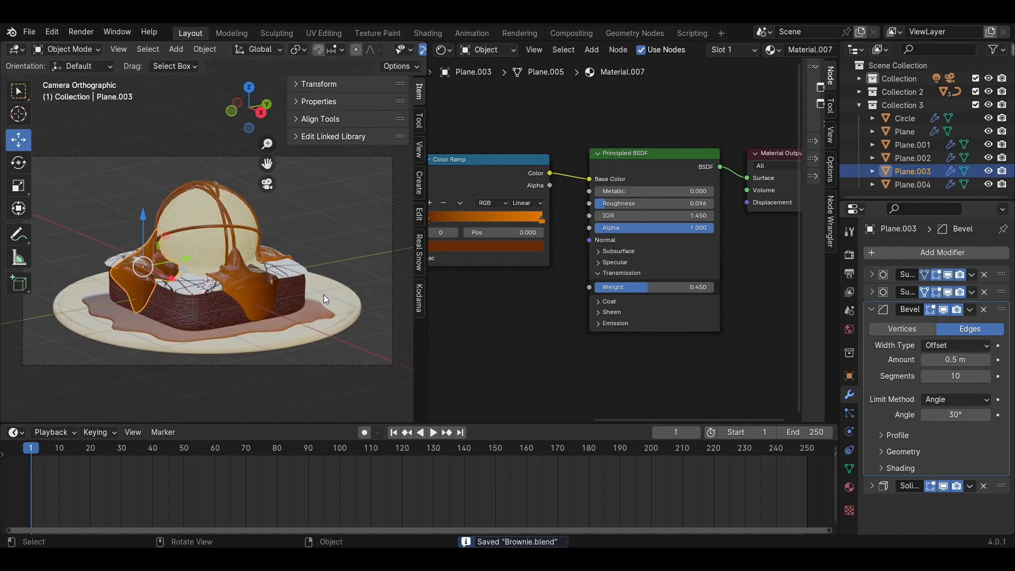
key("z")
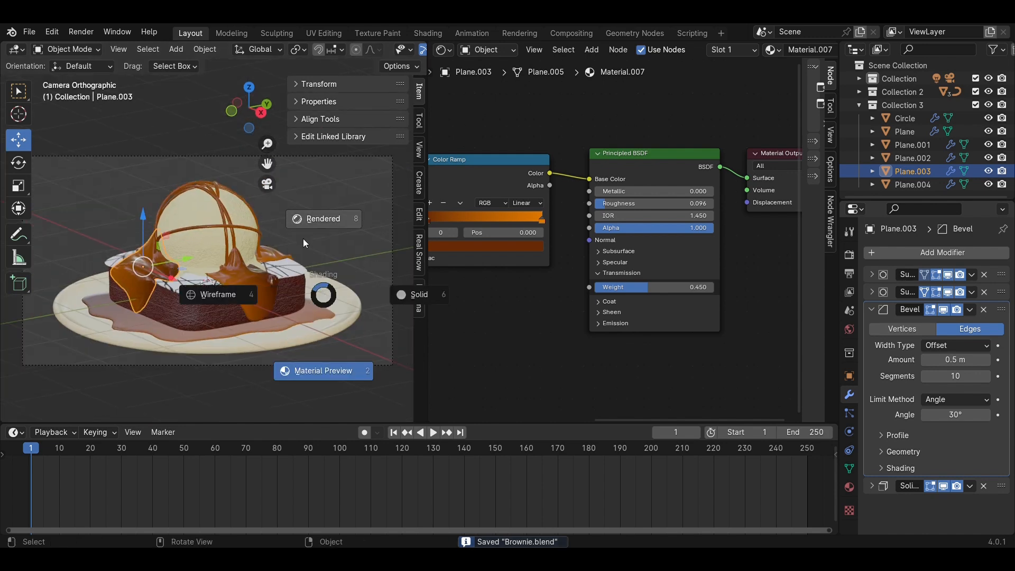
left_click(302, 237)
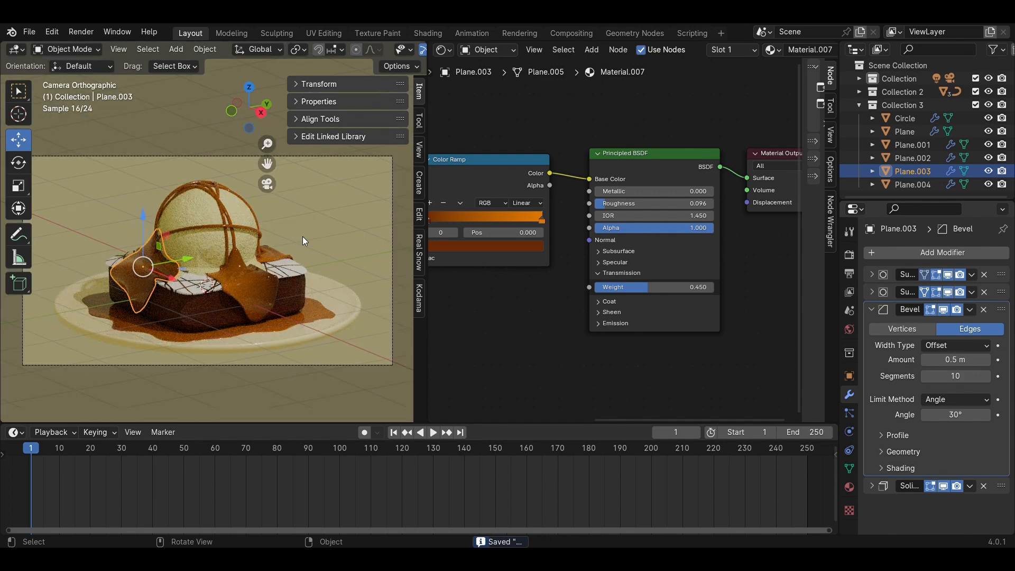
key("z")
left_click(318, 310)
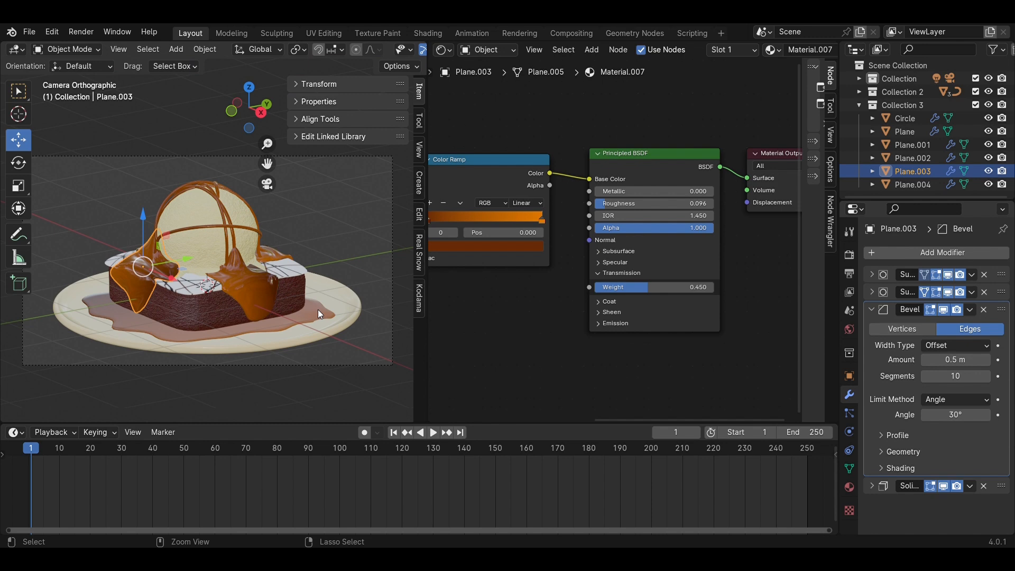
key("ctrl+s")
Step: Turn the shader editor area into a 3D viewport and add a new collection to the scene
left_click(441, 51)
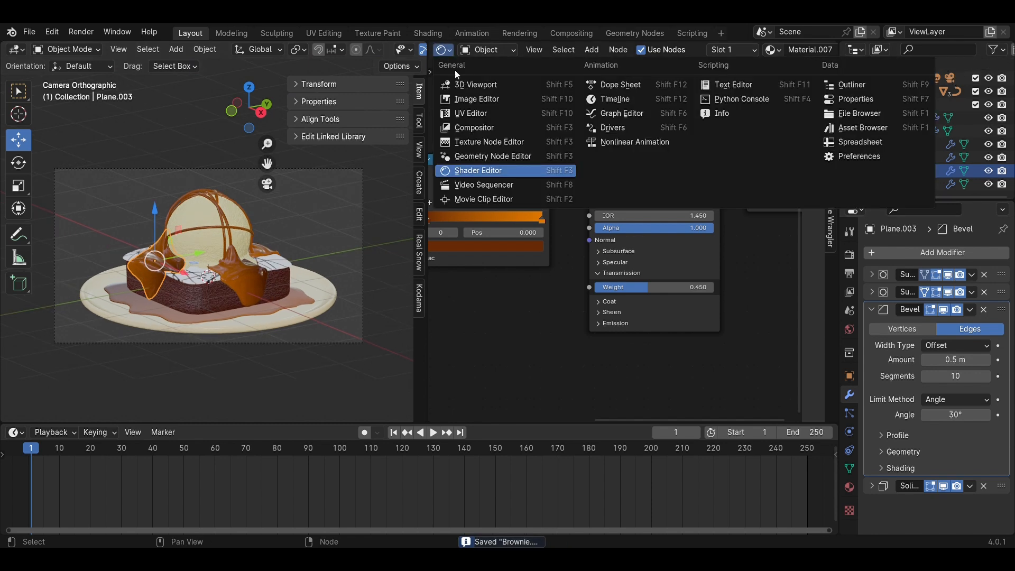
left_click(476, 85)
middle_click_drag(477, 101, 598, 329)
scroll(597, 334, "down", 3)
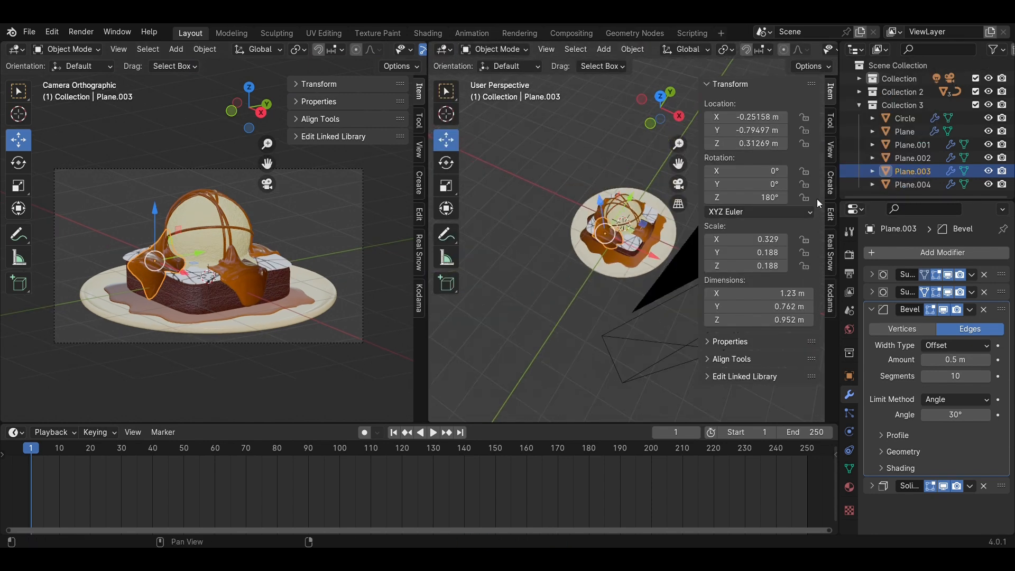
left_click(859, 105)
right_click(871, 141)
left_click(871, 141)
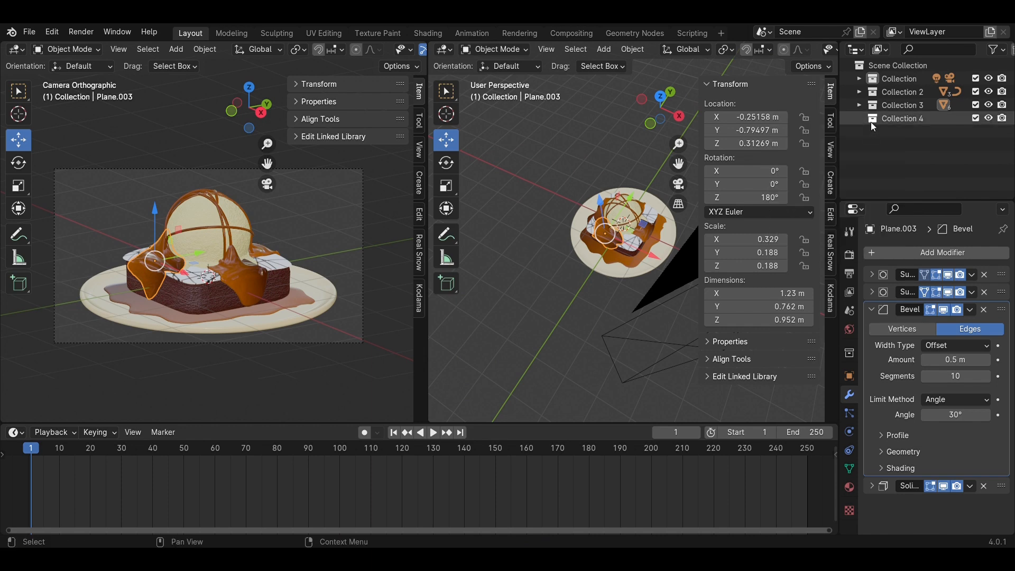
Step: Add a plane to the new collection and scale it up to about 5 m per side
key("shift+a")
mouse_move(528, 287)
left_click(612, 289)
key("s")
left_click(1002, 265)
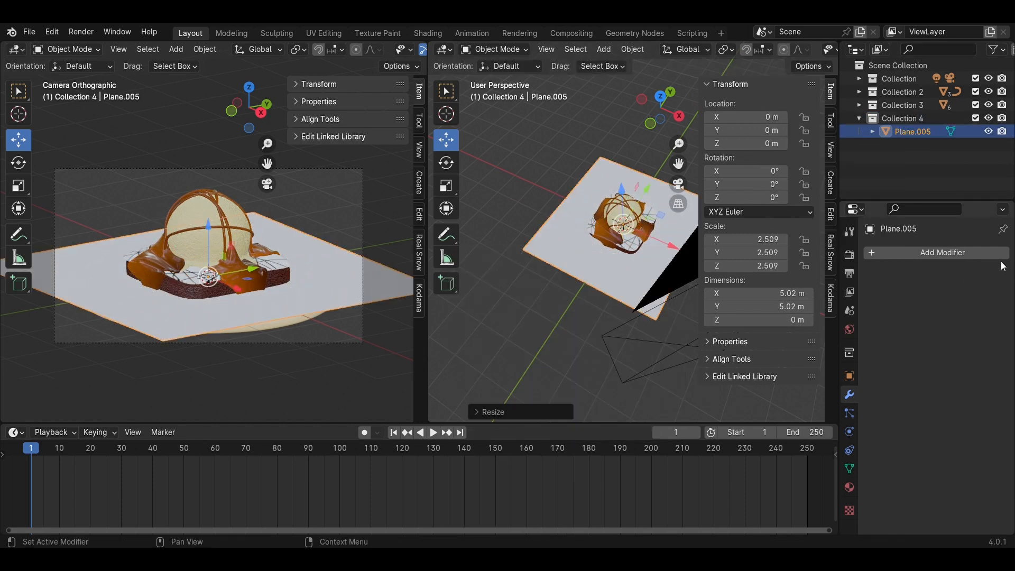
Step: Add a Solidify modifier to the plane with a thickness of 0.015 m
left_click(969, 251)
mouse_move(939, 296)
left_click(824, 230)
double_click(953, 312)
key("BackSpace")
type(".015")
key("Return")
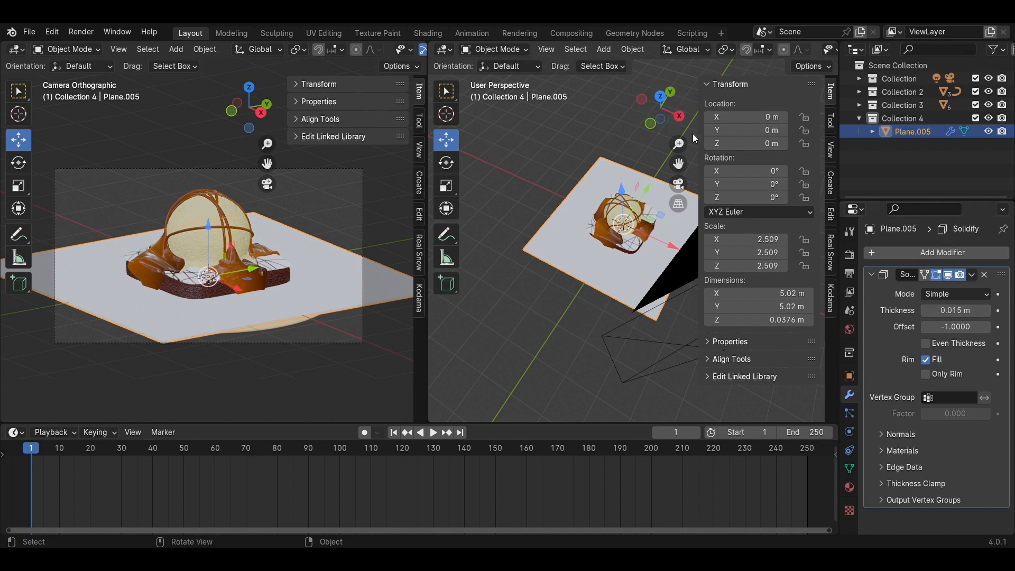
Step: Lower the plane to sit just under the plate, at a Z location of about -0.343 m
left_click(680, 118)
scroll(582, 284, "up", 6)
middle_click_drag(646, 255, 560, 252, "shift")
left_click_drag(585, 227, 613, 293)
scroll(613, 294, "up", 4)
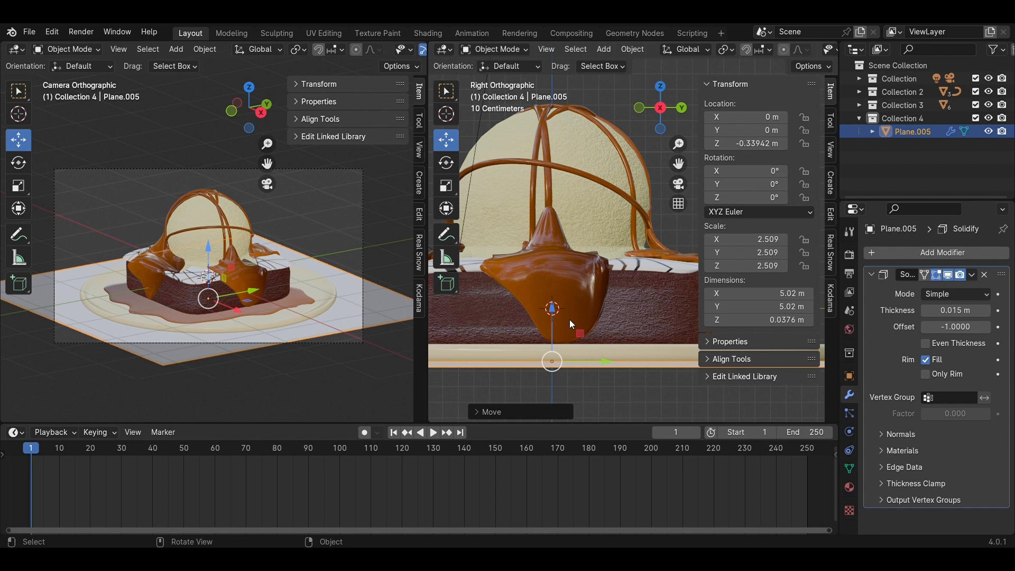
left_click_drag(550, 313, 551, 313)
scroll(601, 344, "down", 3)
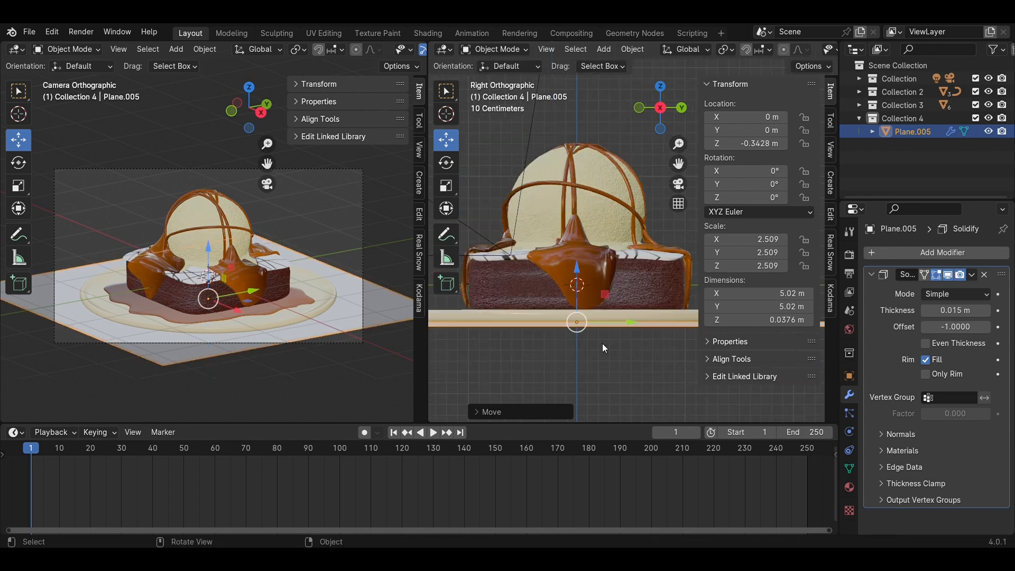
Step: Rotate the plane 45 degrees in the top view
left_click(660, 87)
scroll(646, 322, "down", 3)
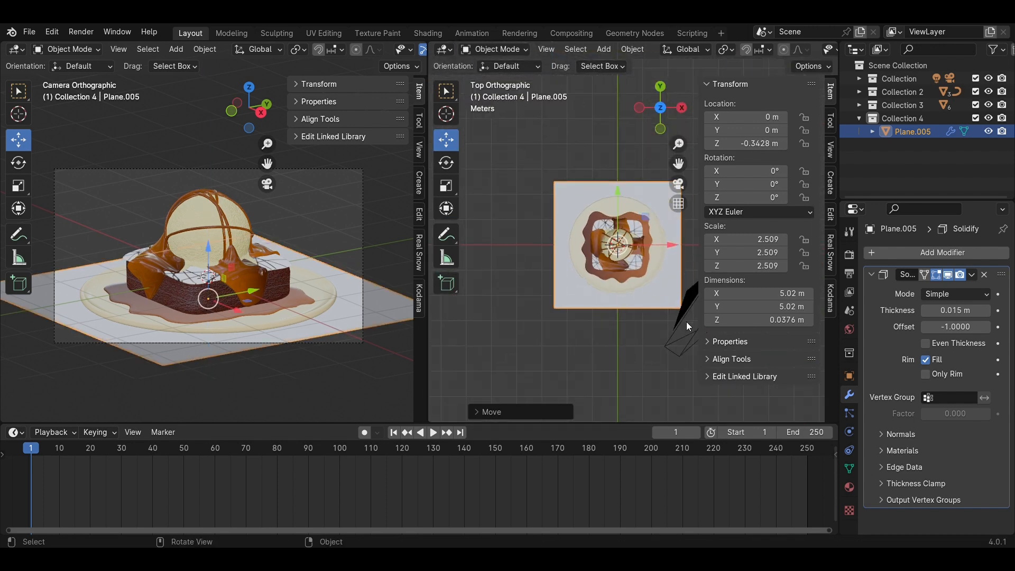
key("r")
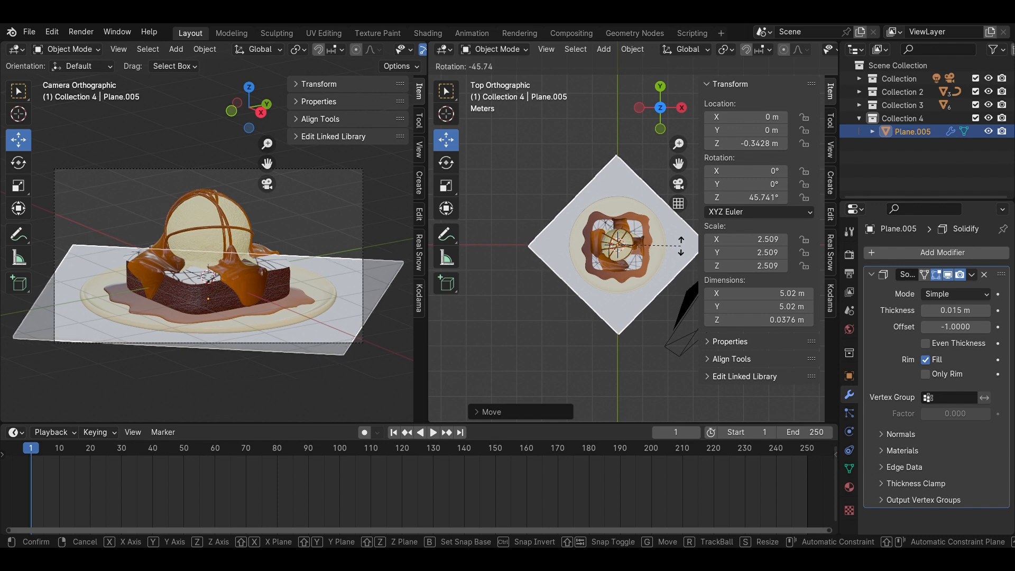
type("45")
key("Return")
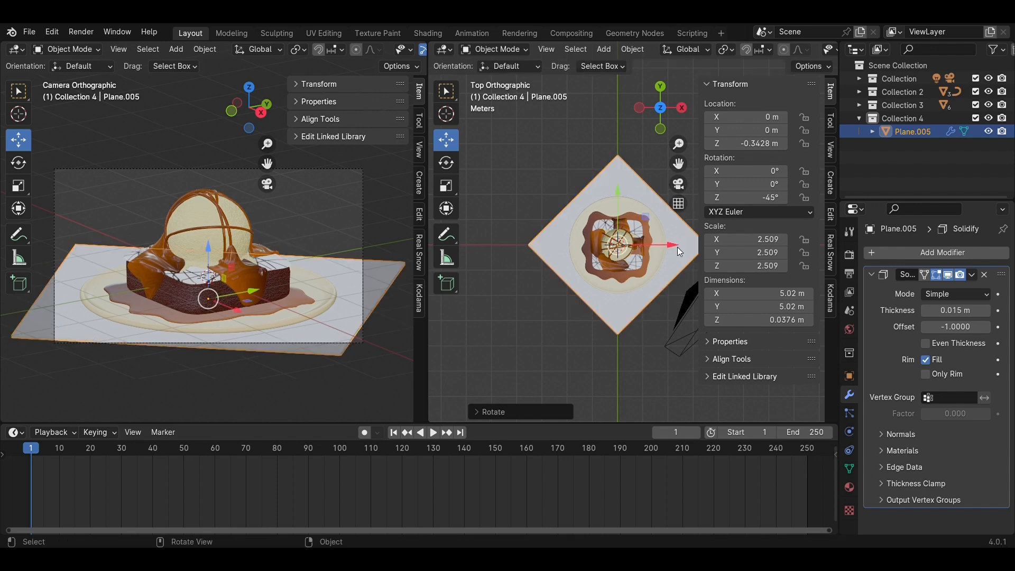
left_click(581, 370)
Step: Rotate the plane further freehand, to about -69° around Z
middle_click_drag(585, 366, 668, 295)
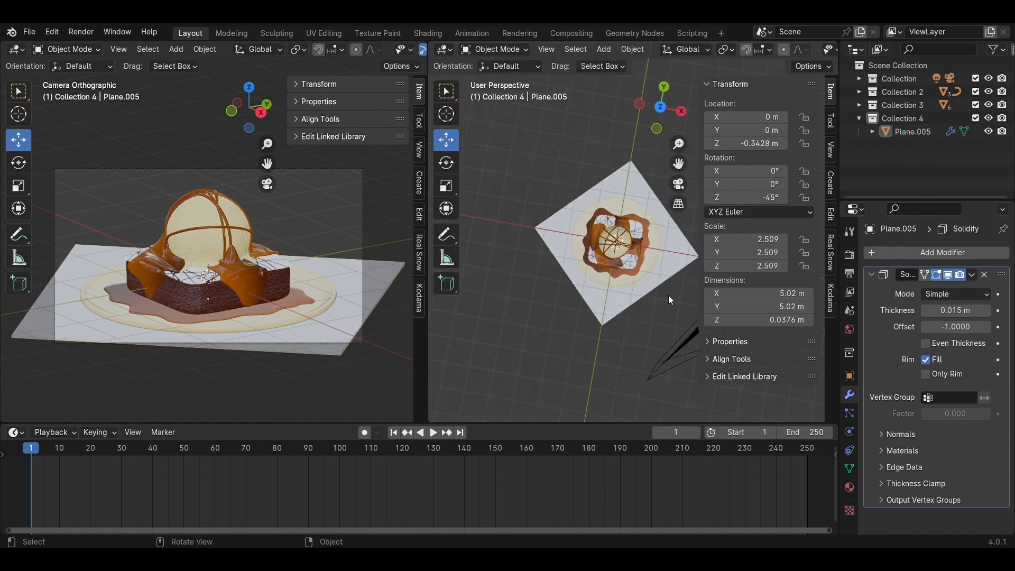
left_click(680, 282)
key("r")
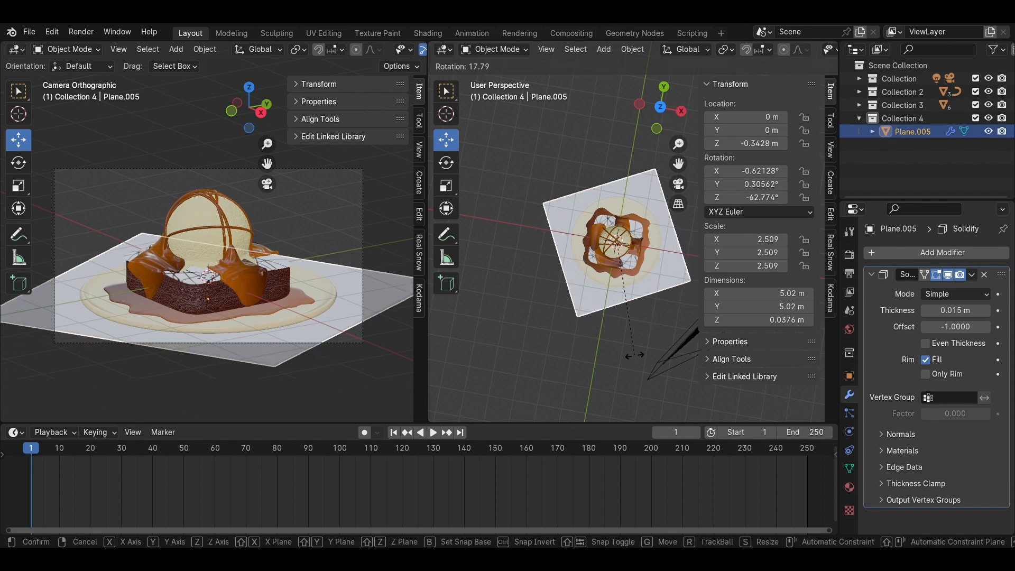
left_click(622, 354)
left_click(616, 367)
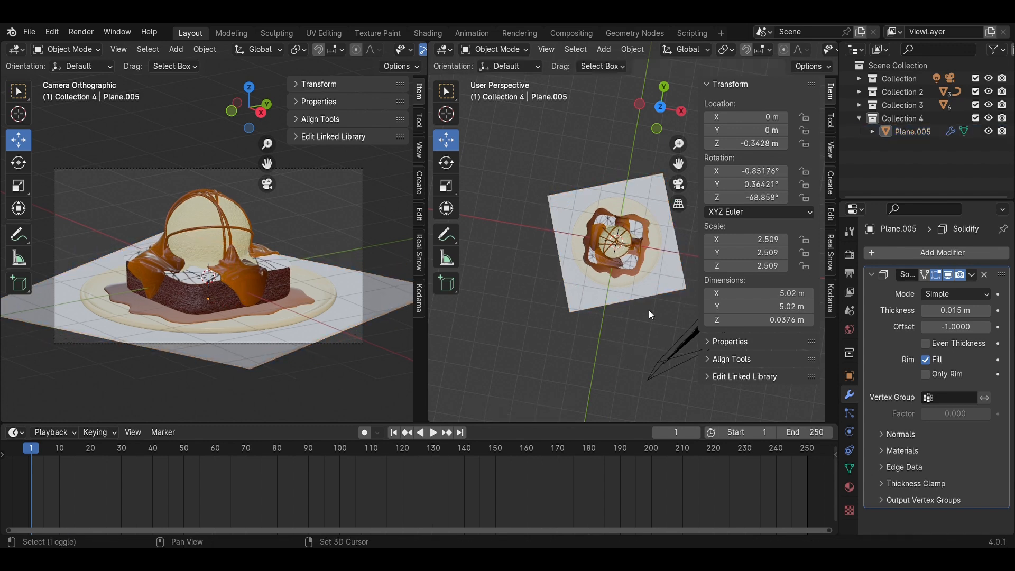
Step: Duplicate the plane and place the copy below the original, at a Z location of about -0.82 m
key("shift+a")
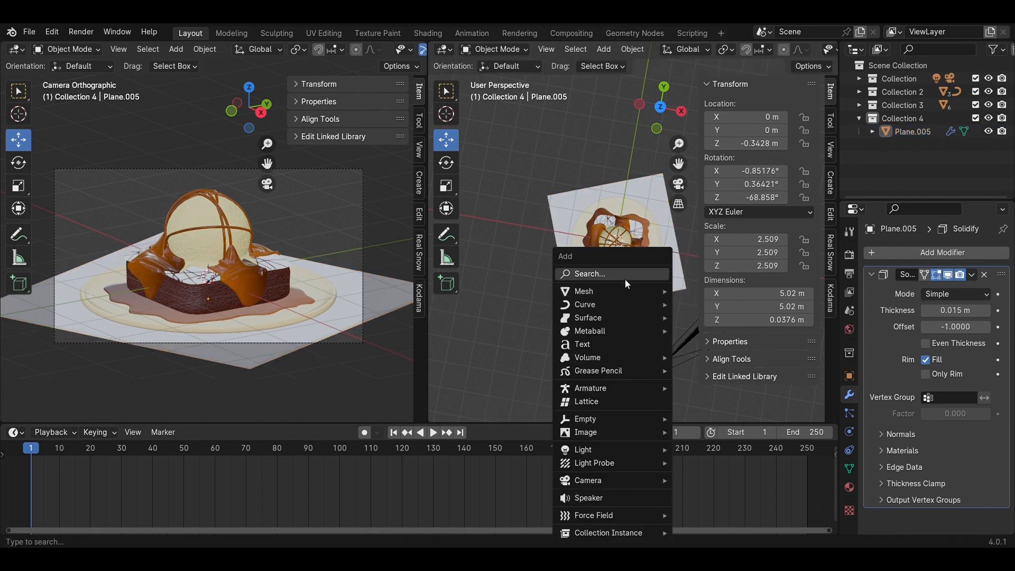
left_click(680, 266)
left_click(680, 265)
key("shift+d")
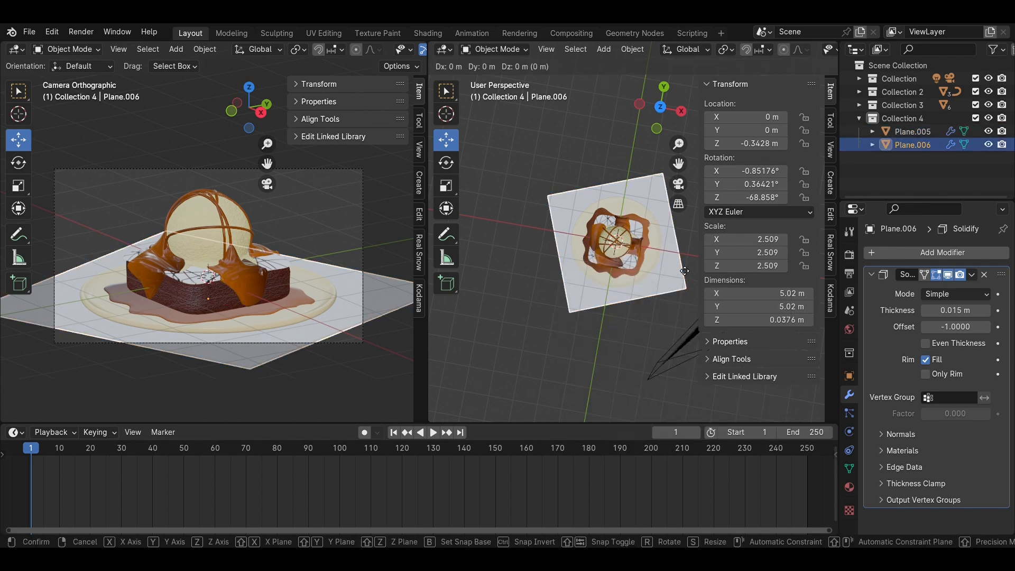
key("x")
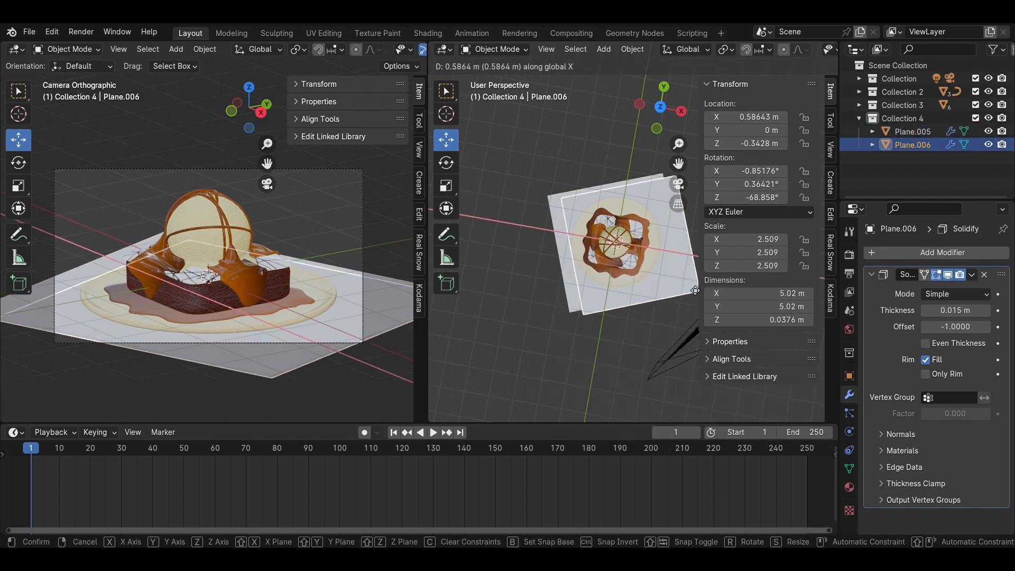
key("z")
left_click(613, 239)
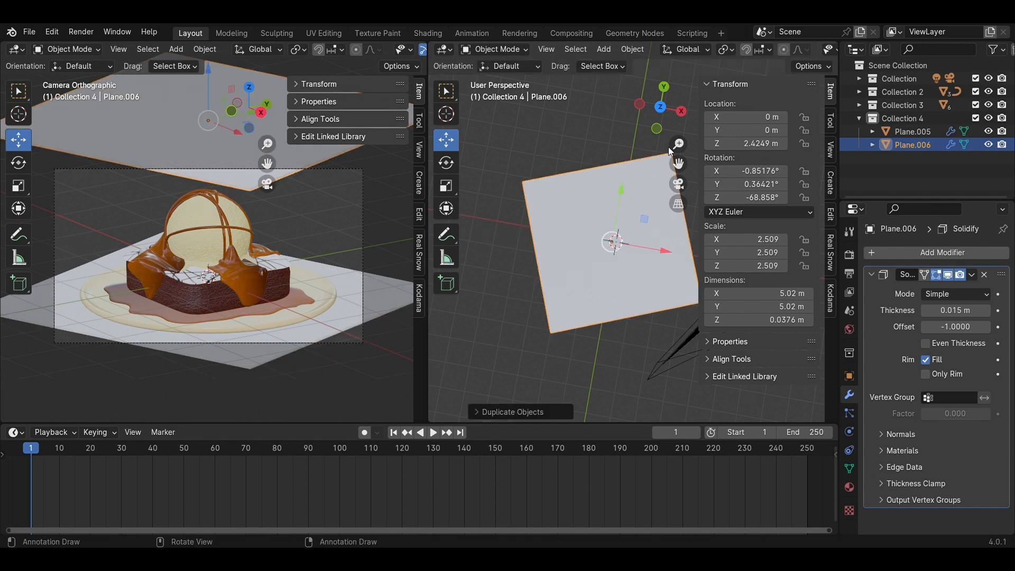
left_click(681, 111)
scroll(655, 208, "up", 2)
left_click_drag(613, 131, 613, 248)
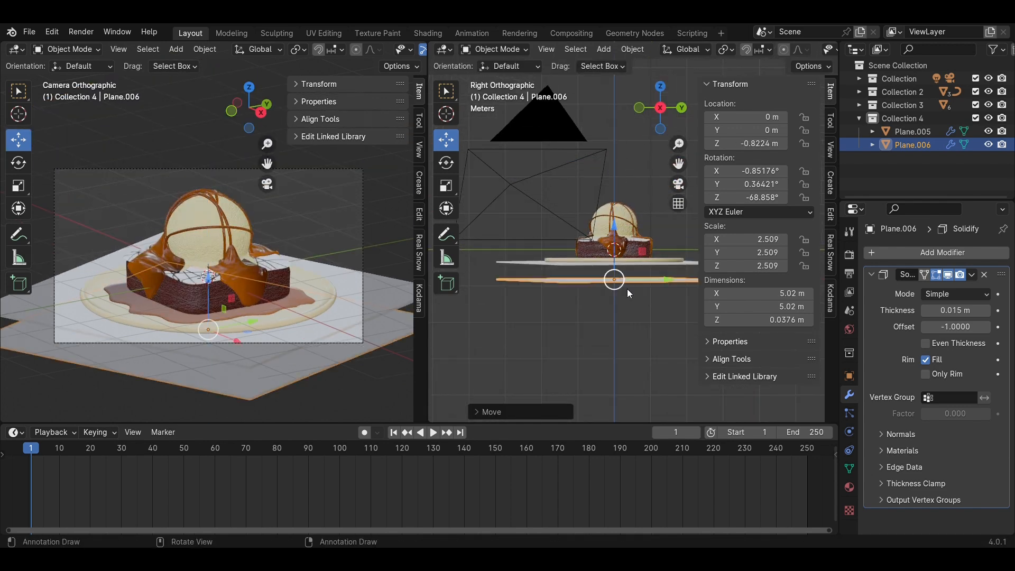
Step: Enlarge the duplicated plane to about 9.6 m per side and set its X, Y and Z rotation to 0
left_click(660, 86)
key("s")
left_click(757, 314)
left_click(759, 197)
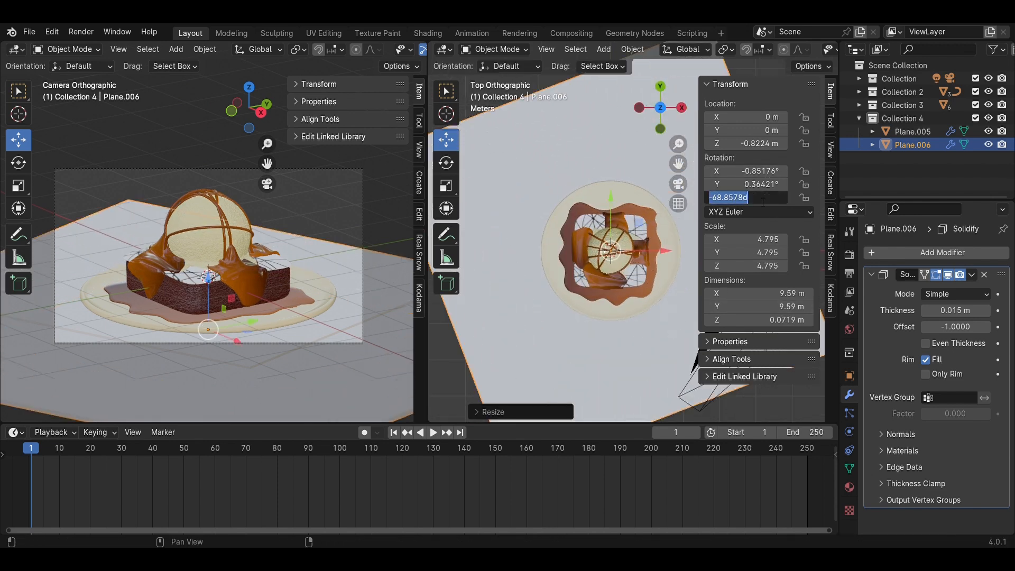
type("0")
key("Return")
left_click(760, 184)
type("0")
key("Return")
left_click(760, 171)
type("0")
key("Return")
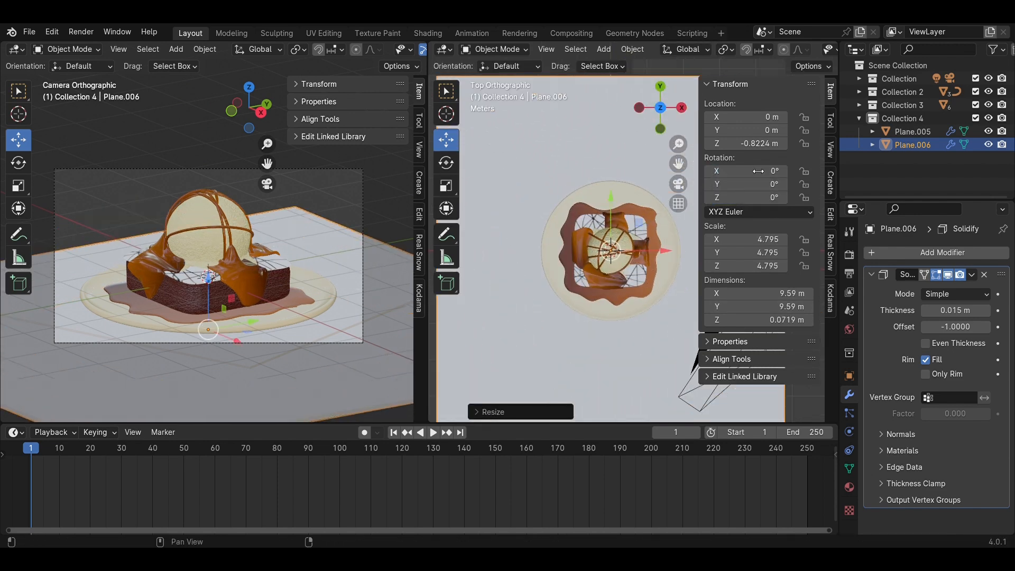
Step: Raise the large plane to just beneath the smaller one, at a Z location of about -0.43 m
left_click(683, 109)
scroll(630, 274, "up", 4)
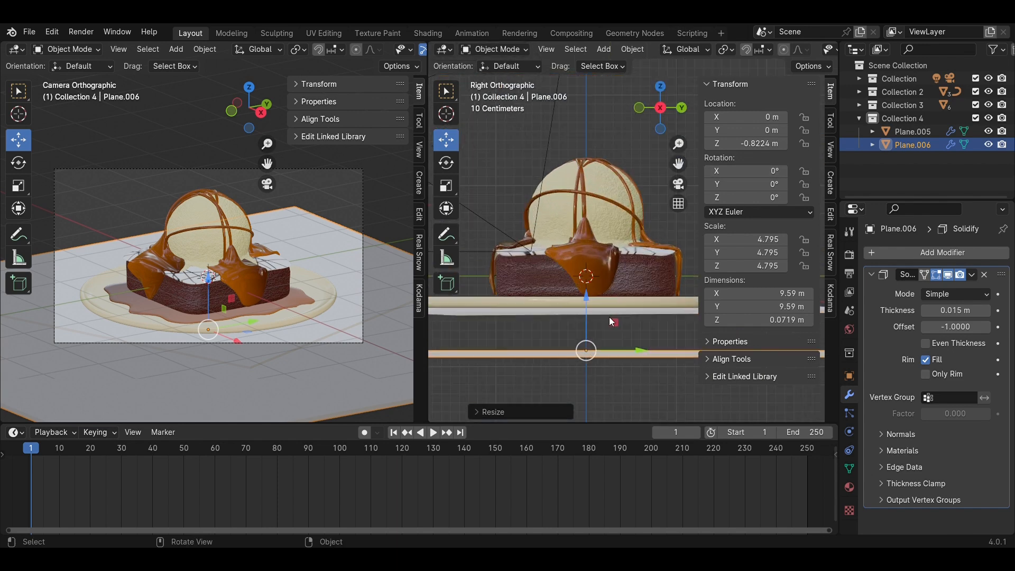
left_click_drag(585, 315, 606, 281)
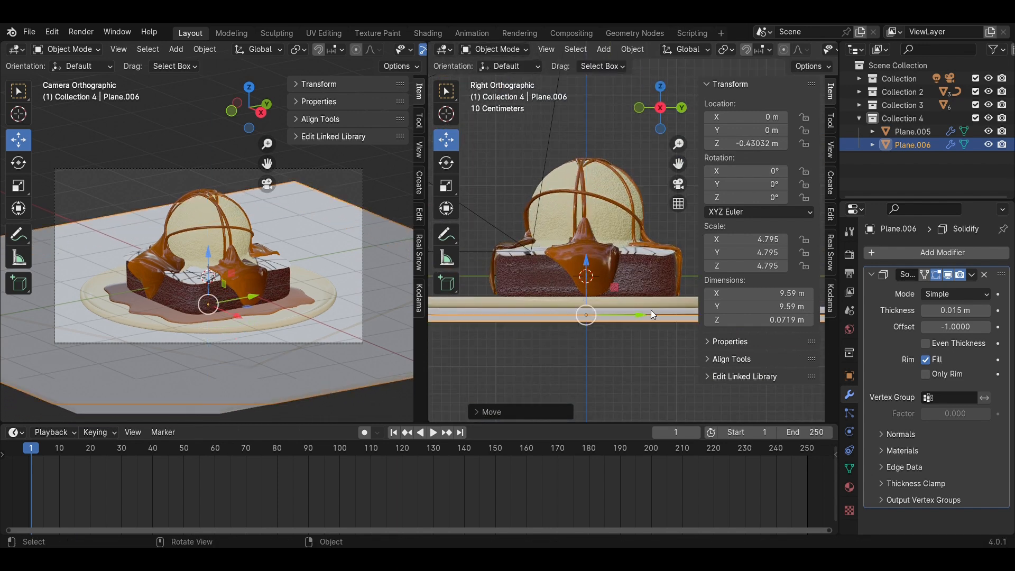
Step: Scale the large plane up to about 22.5 m per side and save the file
left_click(660, 87)
scroll(653, 315, "down", 6)
key("s")
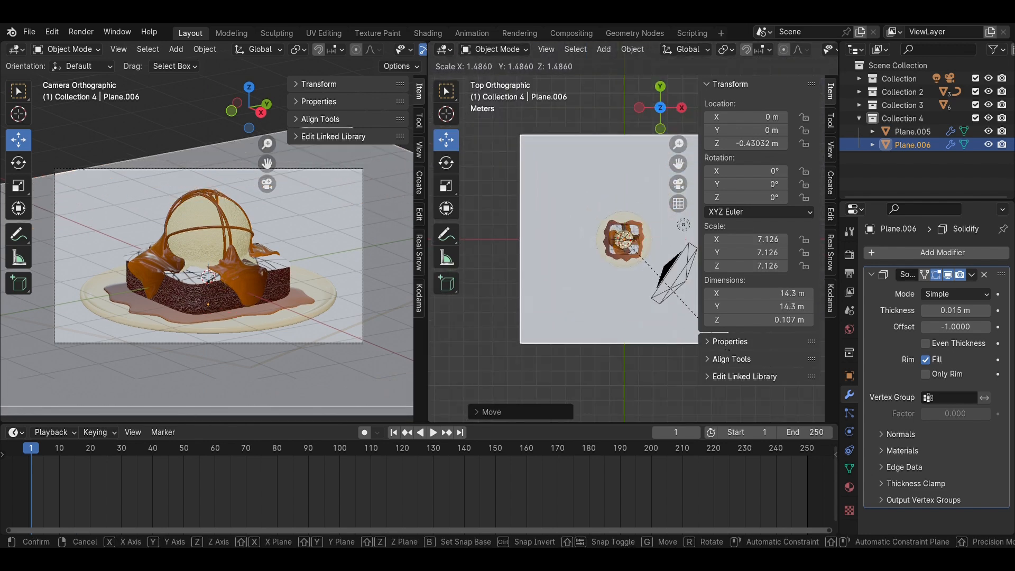
left_click(818, 381)
key("ctrl+s")
left_click(449, 318)
middle_click_drag(637, 337, 578, 252)
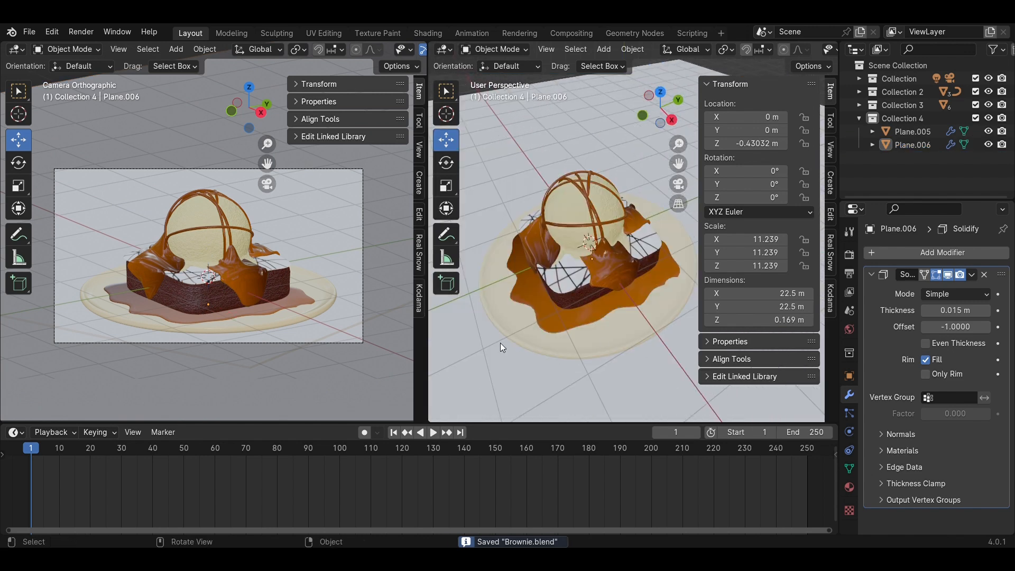
Step: Bring back the shader editor for the smaller plane under the plate and create a new material
left_click(350, 317)
left_click(446, 50)
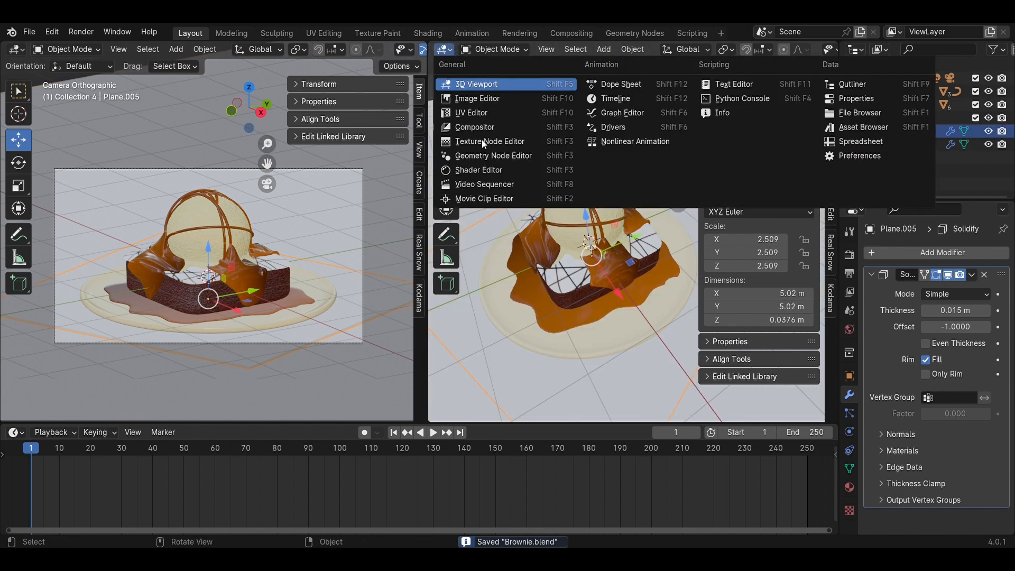
left_click(485, 169)
left_click(750, 53)
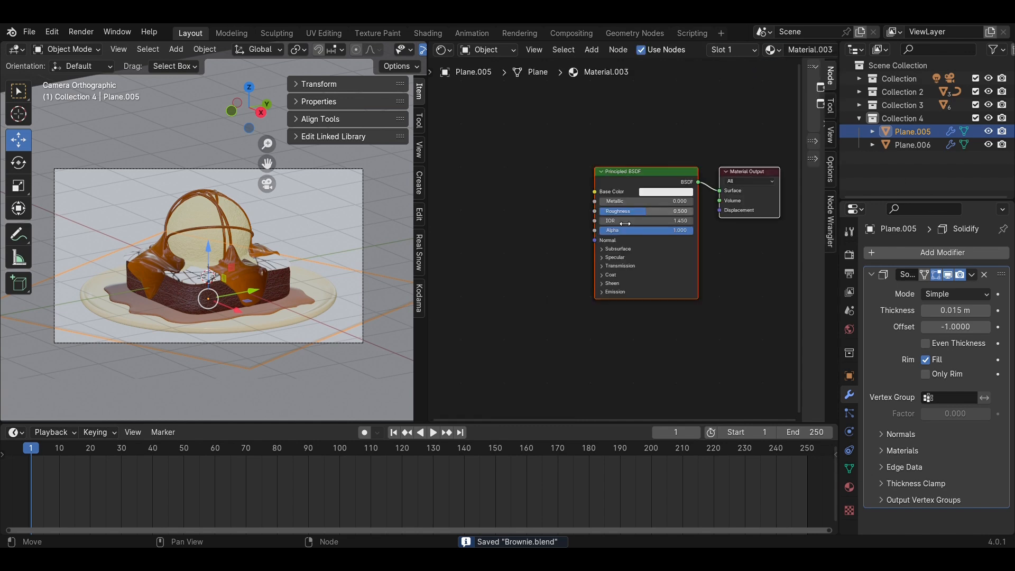
Step: Add an Image Texture node to the smaller plane's material, link its color to Base Color, and attach texture coordinate and mapping nodes
key("shift+a")
left_click(546, 232)
type("sn")
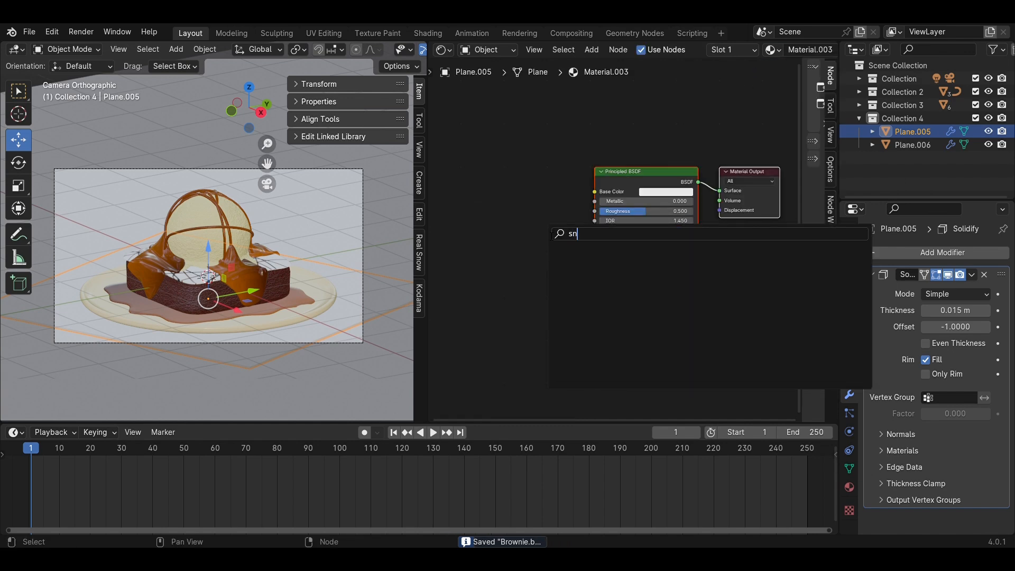
key("BackSpace")
key("BackSpace")
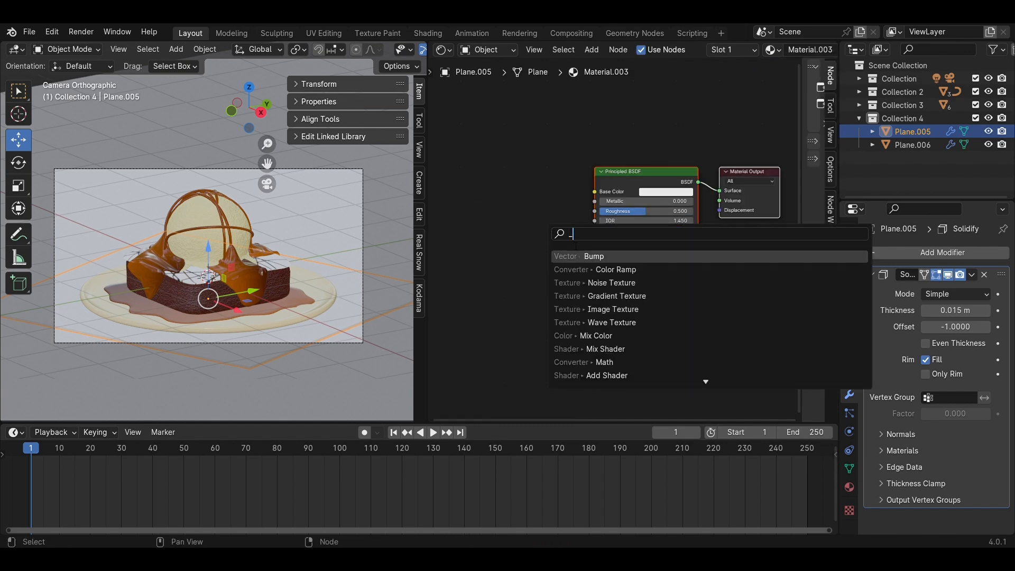
type("ima")
key("Return")
left_click(508, 182)
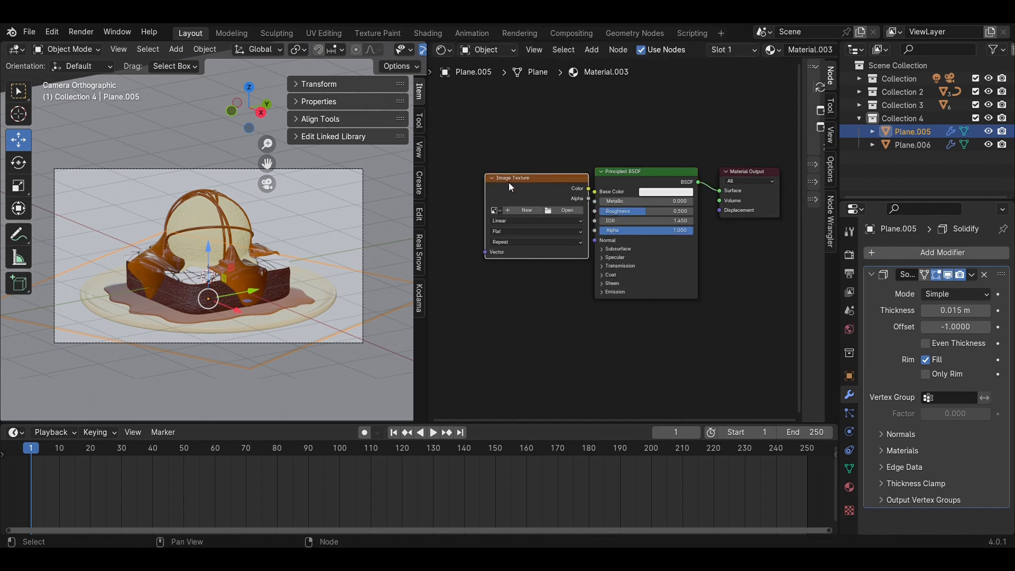
left_click_drag(559, 182, 594, 191)
key("ctrl+t")
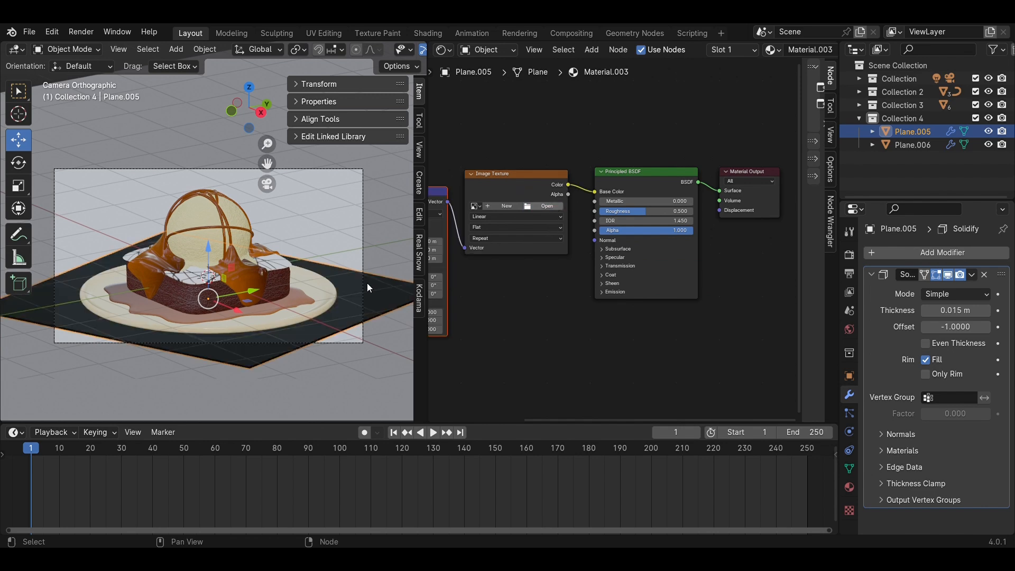
Step: Load the image "ดาวน์โหลด (1).jpg" into the smaller plane's texture node and save the file
scroll(232, 334, "up", 6)
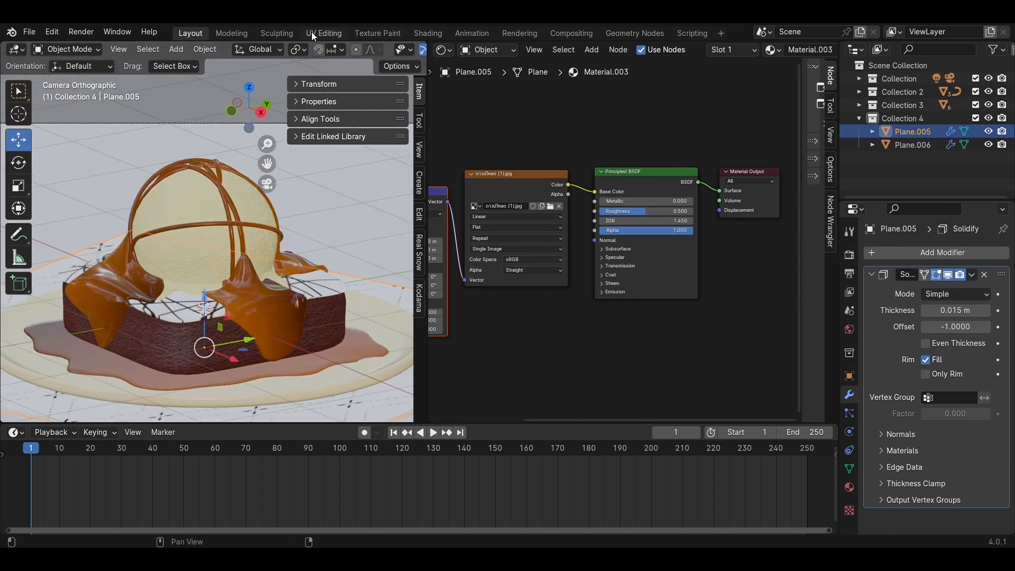
left_click(322, 33)
scroll(529, 238, "down", 5)
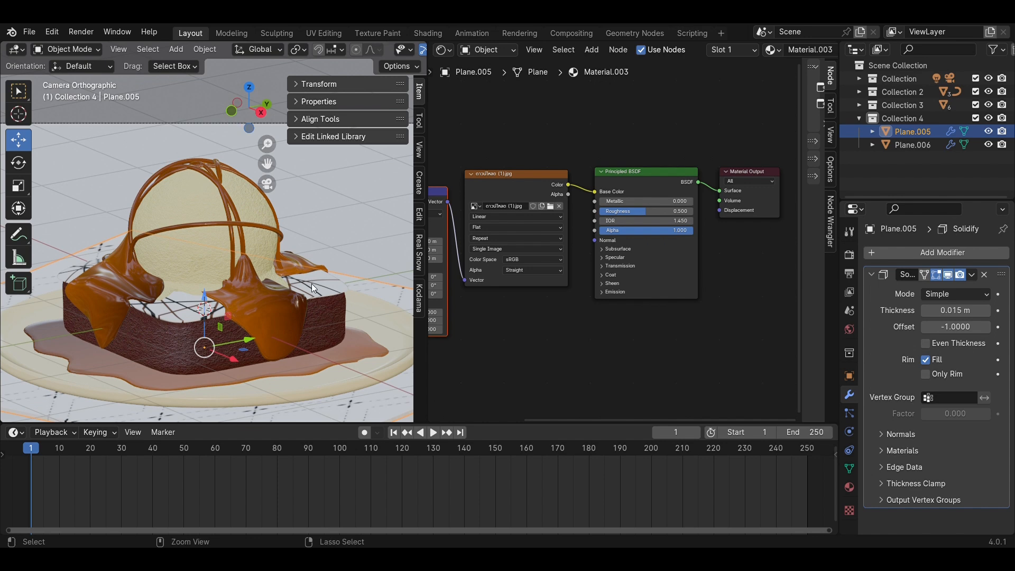
key("ctrl+s")
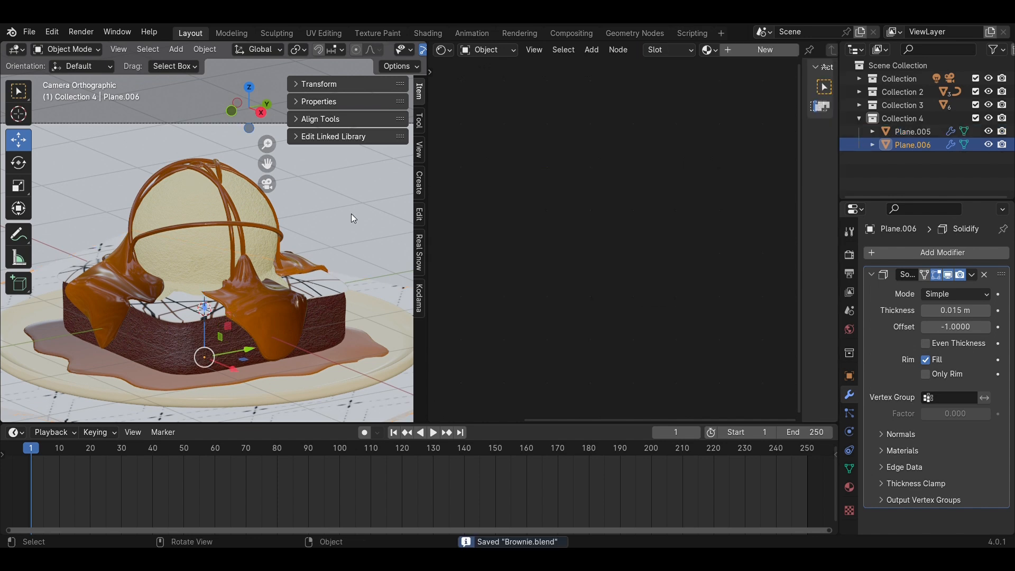
Step: Create a new material for the large plane and add an Image Texture node to it
left_click(791, 50)
key("shift+a")
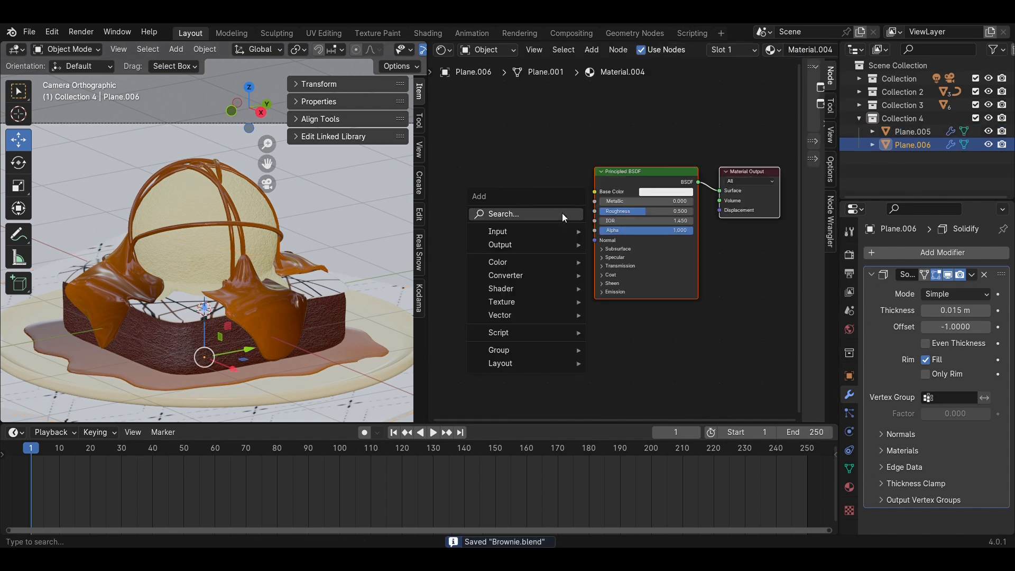
left_click(562, 214)
type("im")
key("Return")
left_click(459, 160)
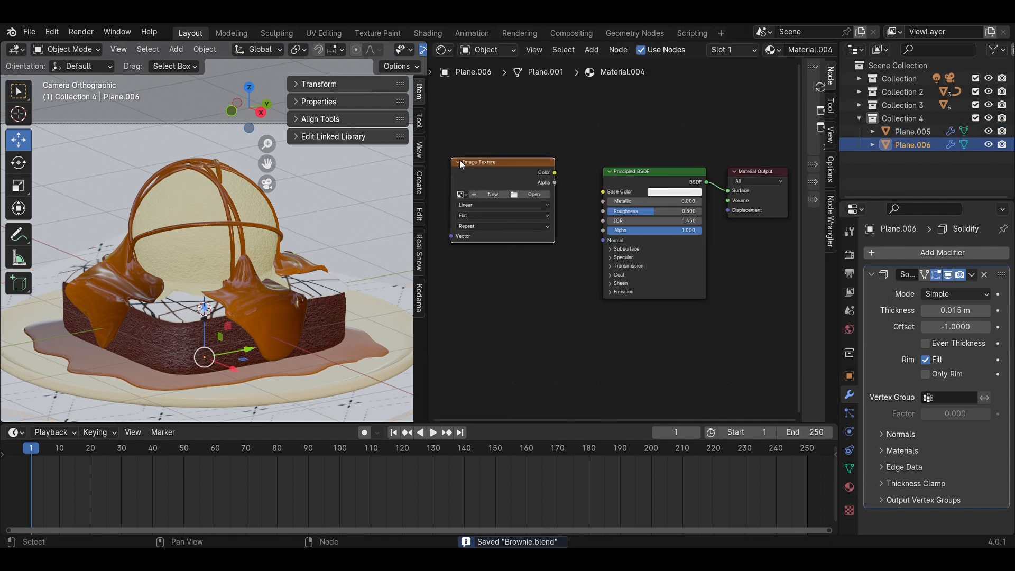
Step: Feed the large plane's Base Color from the Siberian Larch wood image, with texture coordinate and mapping nodes attached
left_click_drag(554, 173, 602, 191)
left_click(514, 169)
key("ctrl+t")
left_click(540, 196)
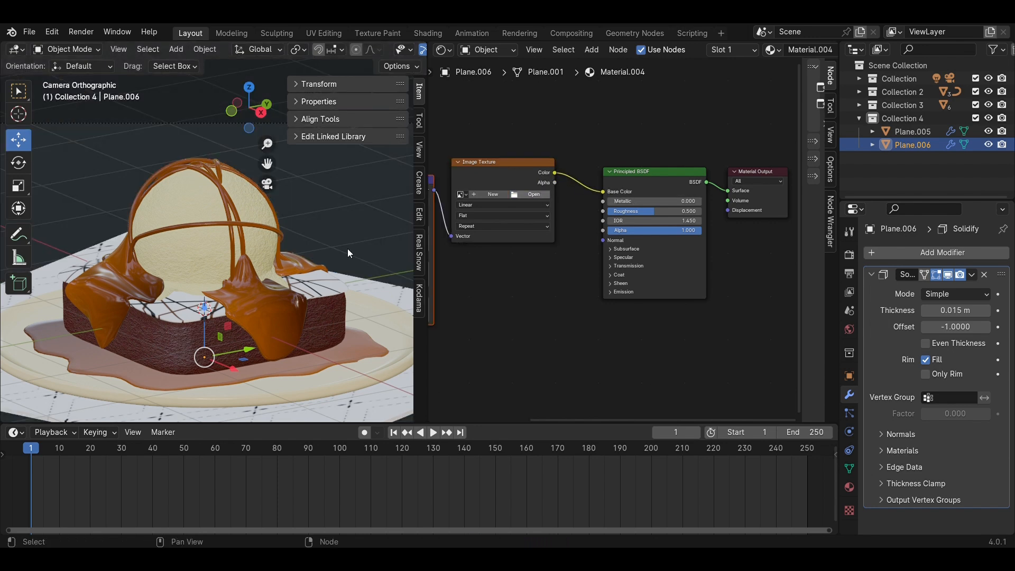
scroll(322, 327, "down", 5)
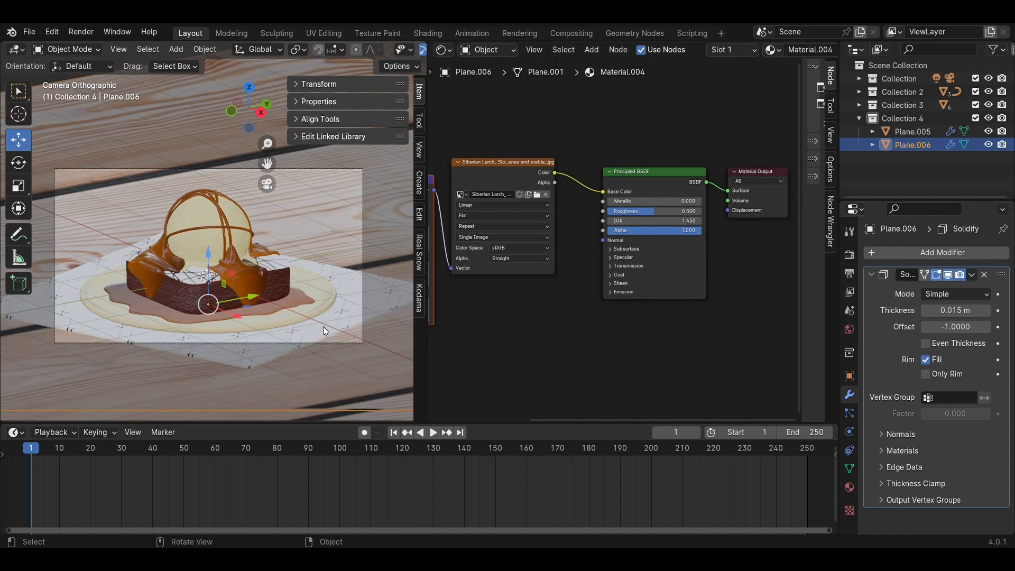
Step: Set the wood texture's mapping scale to 5 on X and 2 on Y, and save the file
scroll(324, 325, "up", 2)
middle_click_drag(530, 318, 702, 305)
scroll(645, 337, "up", 6)
left_click_drag(614, 321, 612, 323)
left_click(611, 325)
type("5")
key("Return")
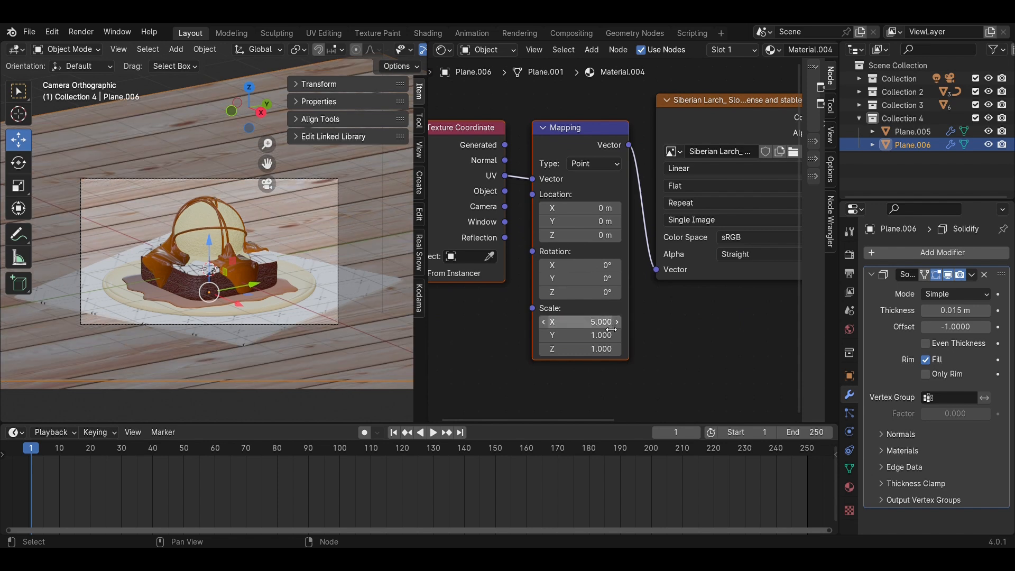
left_click(603, 339)
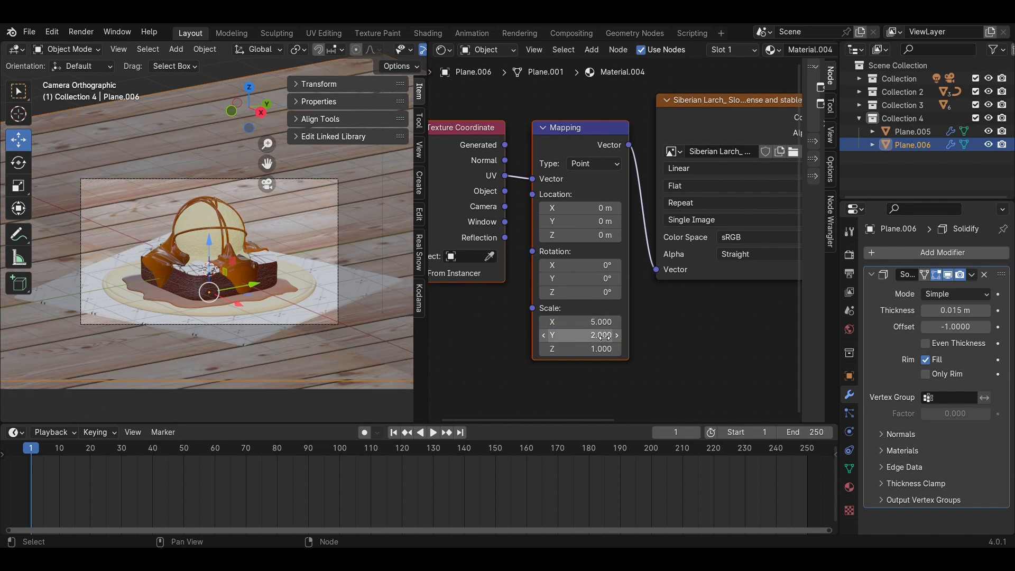
key("ctrl+s")
Step: Preview the wood table in rendered shading, then return to material preview
key("z")
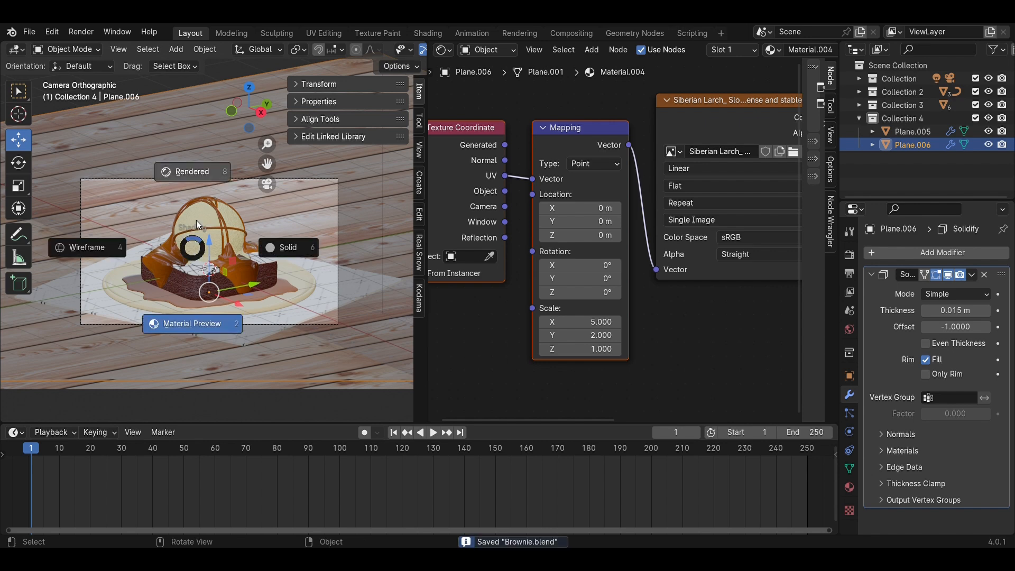
left_click(198, 169)
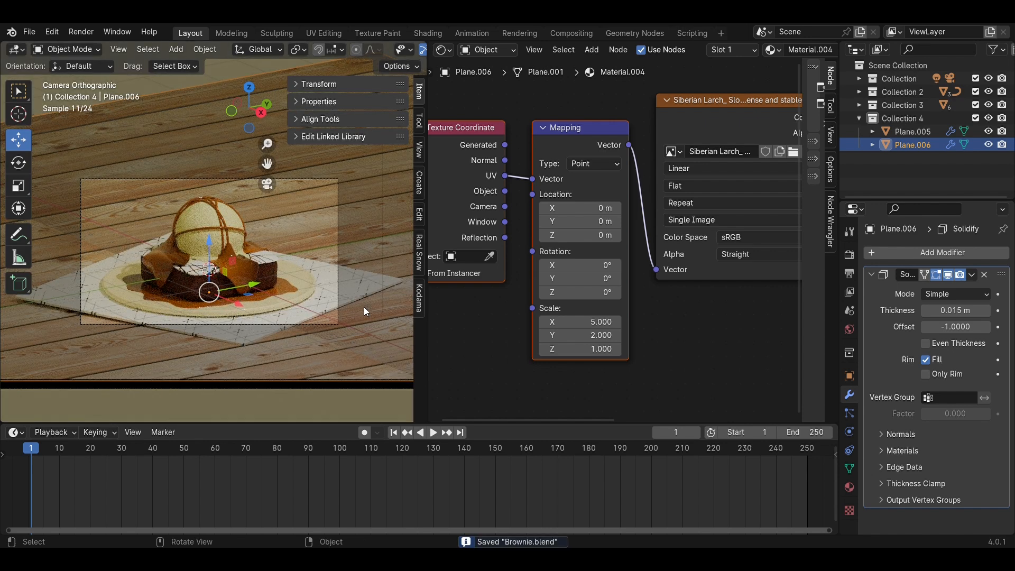
key("z")
left_click(454, 306)
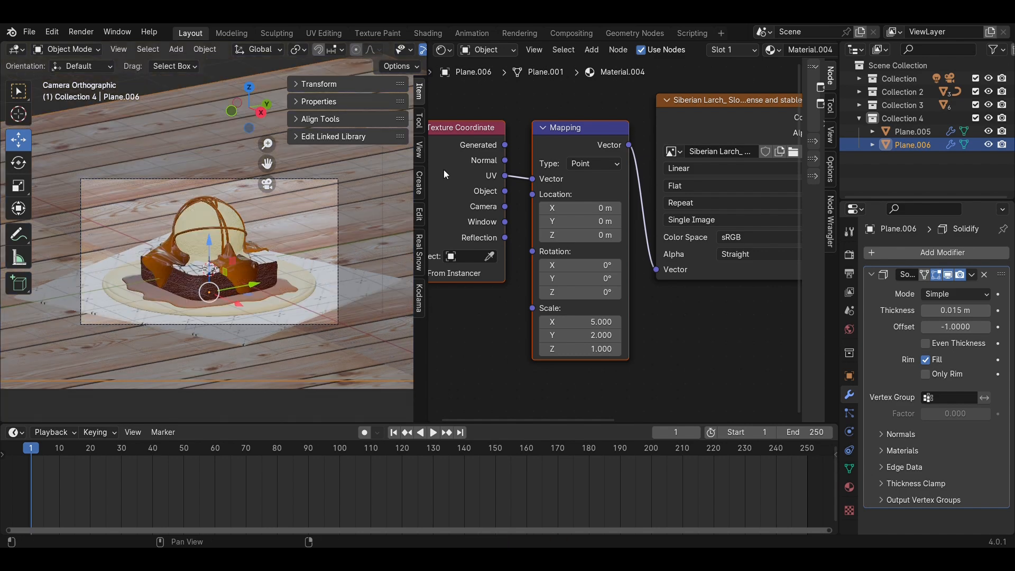
Step: Replace the shader editor with a second 3D viewport and save the file
left_click(445, 49)
left_click(495, 85)
left_click_drag(653, 116, 650, 303)
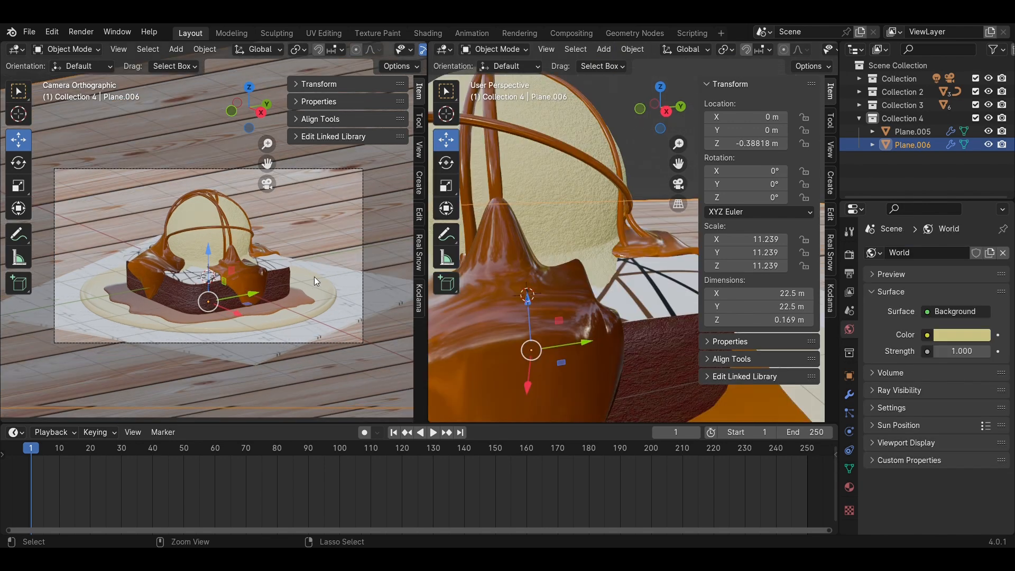
key("ctrl+s")
Step: Check the camera view of the dessert once more in rendered shading and restore material preview
key("z")
left_click(287, 200)
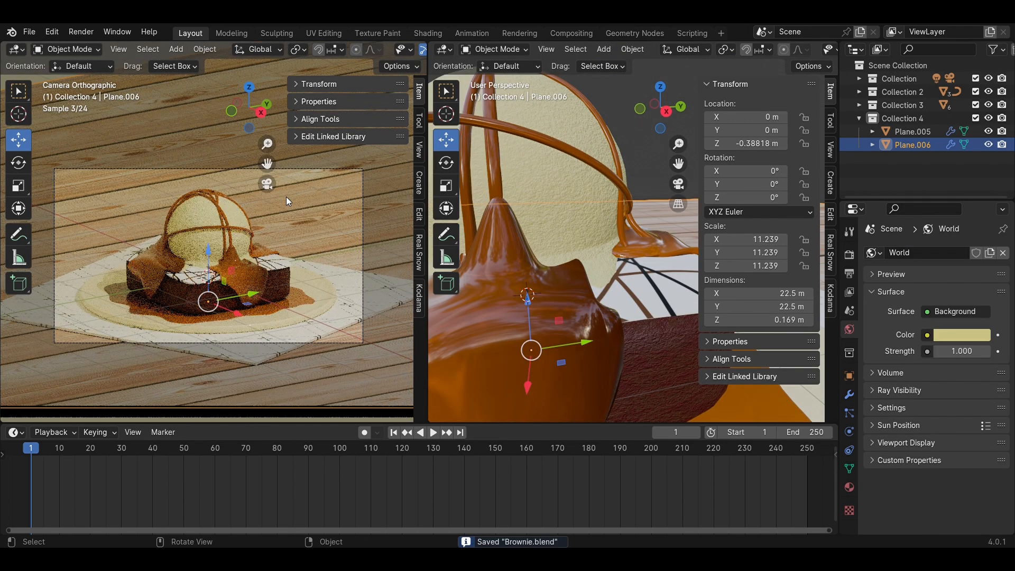
key("z")
left_click(301, 276)
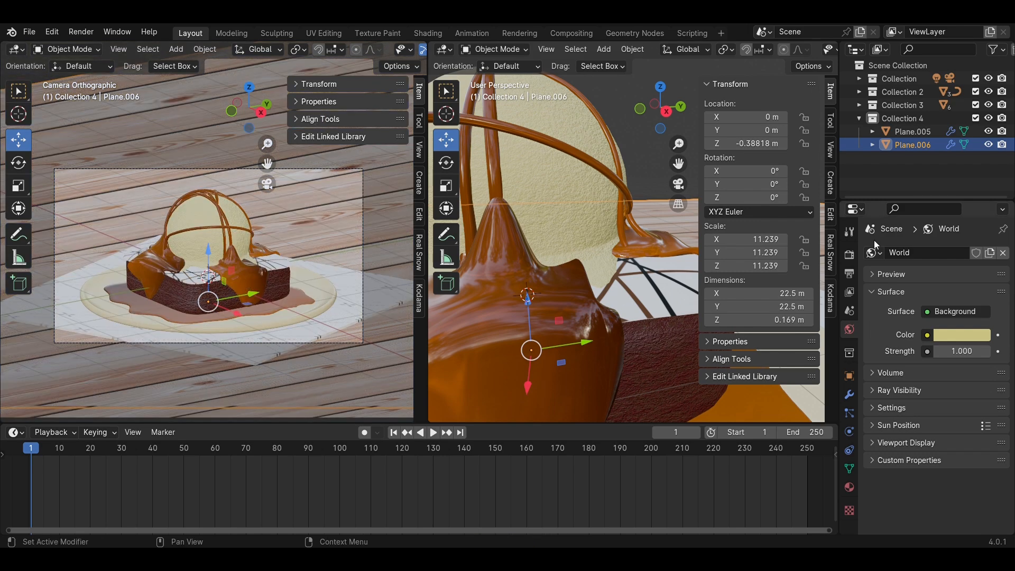
Step: Switch the render engine to EEVEE, show the camera view in rendered shading, and save the file
left_click(849, 254)
left_click(967, 253)
left_click(951, 266)
key("z")
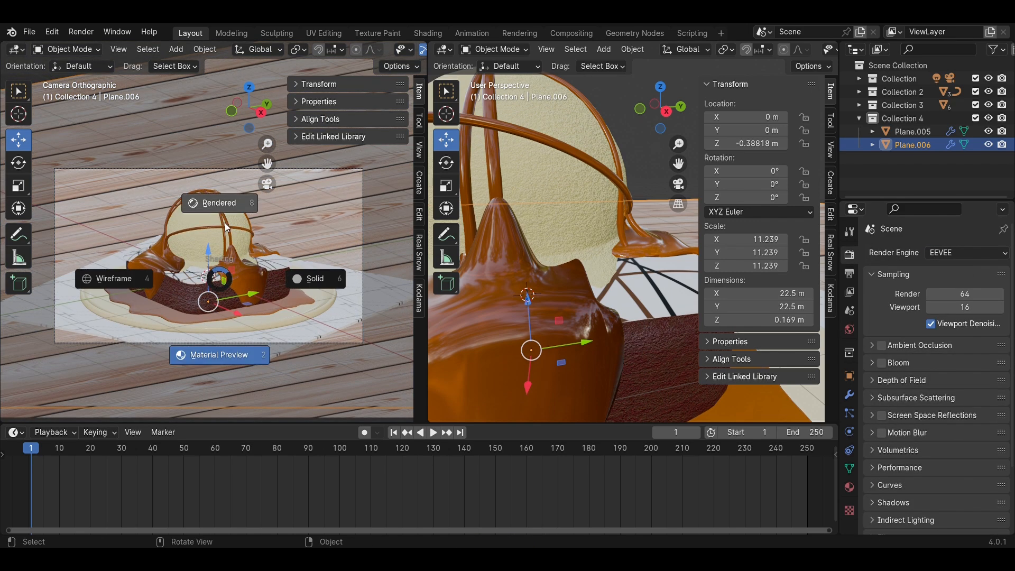
left_click(224, 223)
scroll(367, 287, "down", 3)
key("ctrl+s")
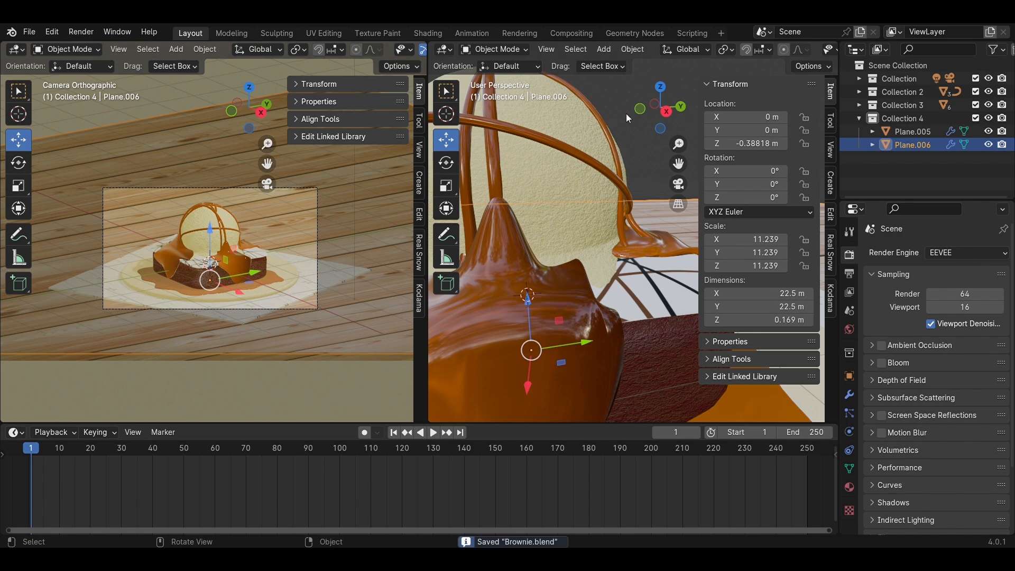
Step: Select the existing light and move it along Y to about 2.09 m
left_click(660, 88)
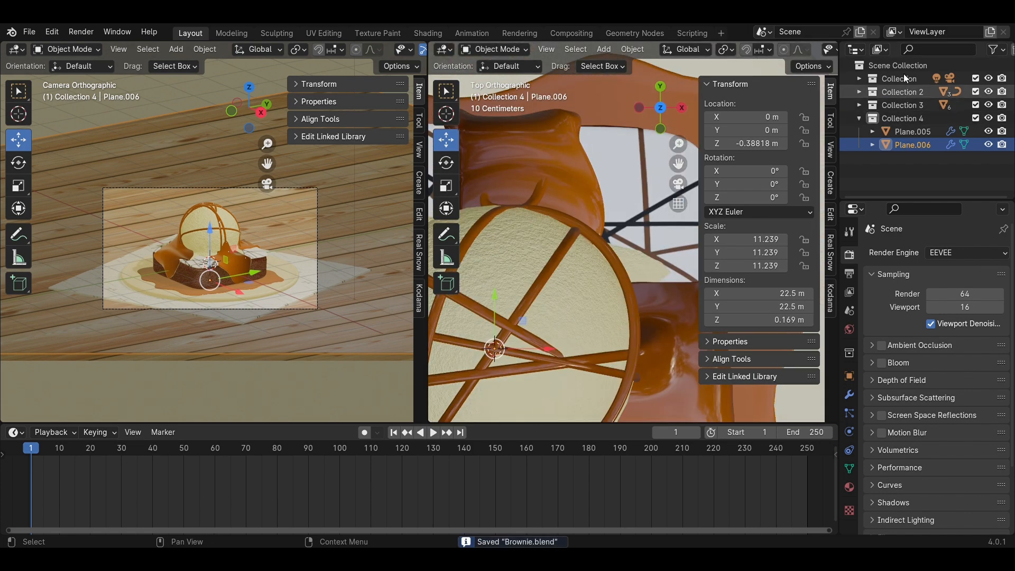
left_click(859, 78)
scroll(585, 307, "down", 8)
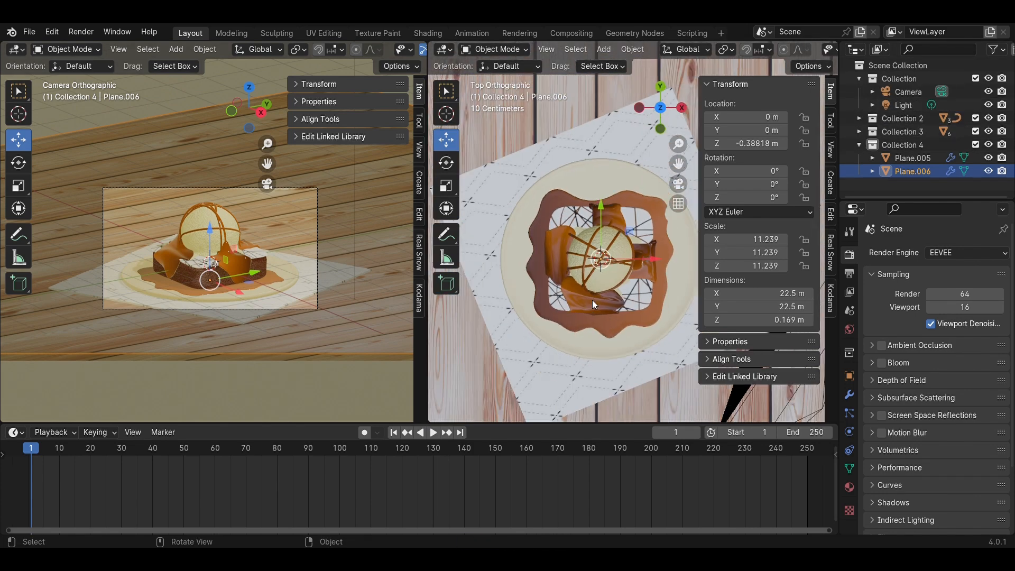
left_click(660, 107)
left_click(660, 86)
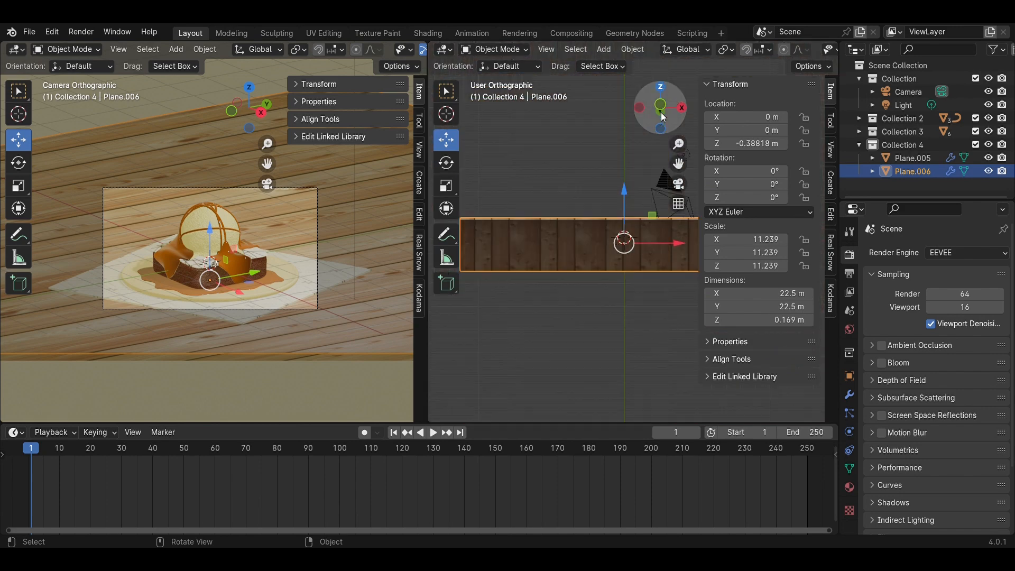
left_click(660, 86)
left_click_drag(678, 163, 636, 204)
left_click(630, 251)
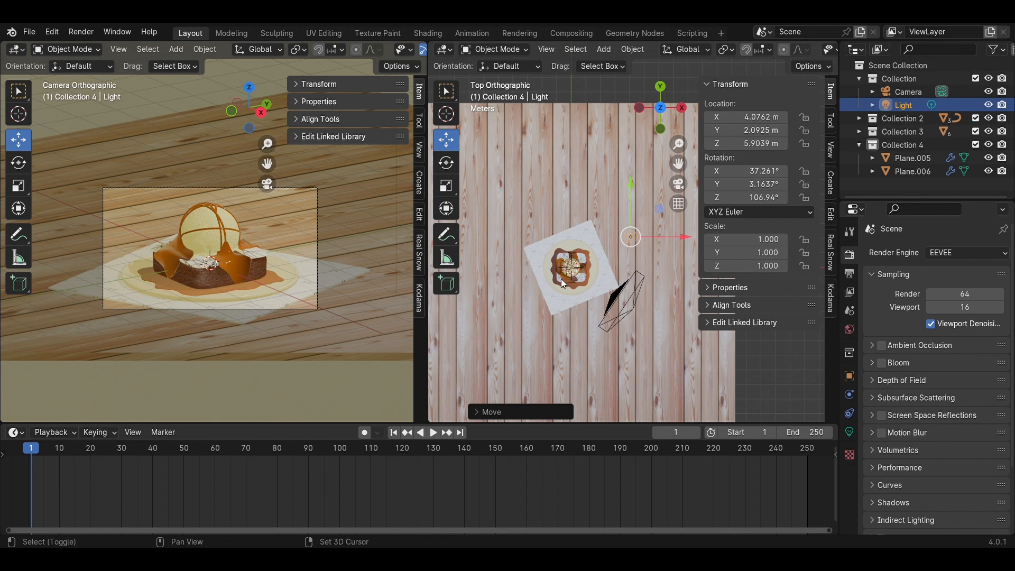
Step: Add an area light at the origin and scale it up to about 3.14
key("shift+a")
mouse_move(528, 449)
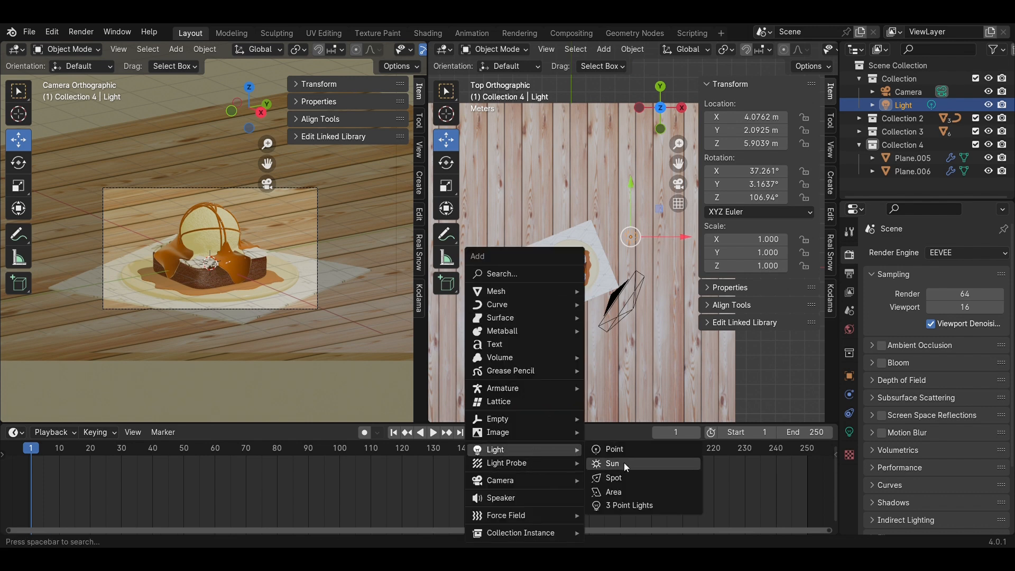
left_click(626, 493)
key("s")
left_click(759, 340)
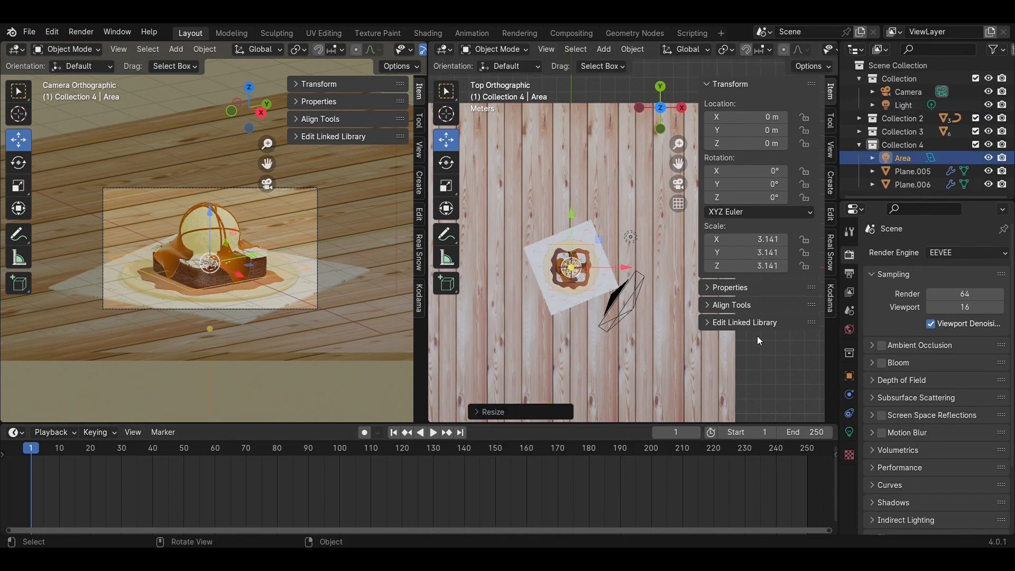
Step: Tilt the area light about 59° on X and move it to about Y -6.09 m, Z 3.22 m
left_click(681, 107)
left_click_drag(597, 189, 599, 139)
key("r")
left_click(641, 181)
left_click_drag(639, 190, 550, 192)
Step: Set the area light's power to 350 W and move it closer, to about Y -4.89 m, Z 2.72 m
left_click(848, 433)
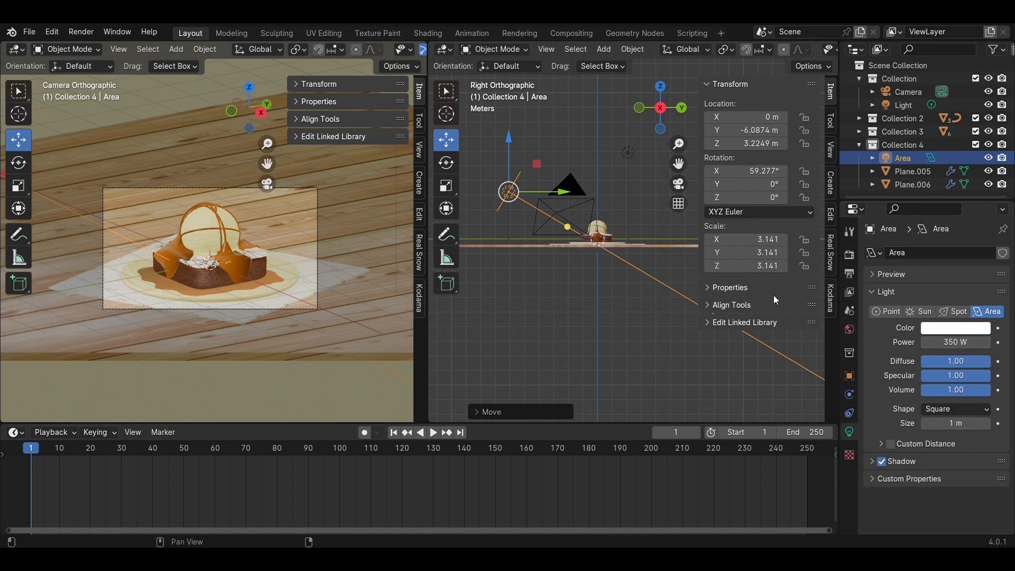
left_click_drag(511, 149, 580, 202)
middle_click_drag(641, 225, 591, 245, "shift")
Step: Duplicate the area light along Y to the other side of the dessert, at about Y 4.38 m
key("shift+d")
key("y")
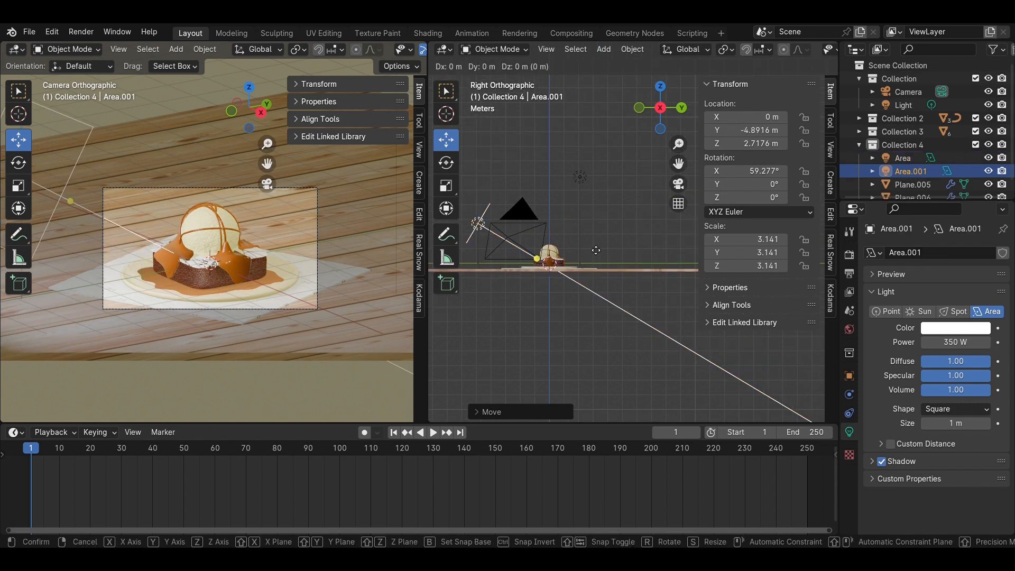
left_click(748, 247)
Step: Mirror the duplicated area light on the global Y axis and shift it to about Y 4.57 m
right_click(610, 285)
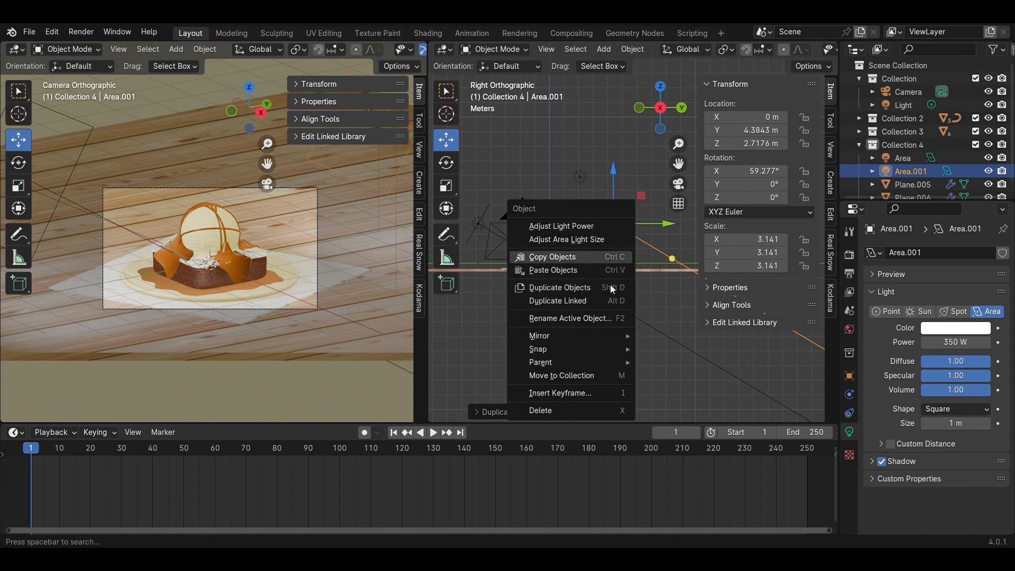
mouse_move(614, 336)
left_click(693, 365)
key("g")
key("y")
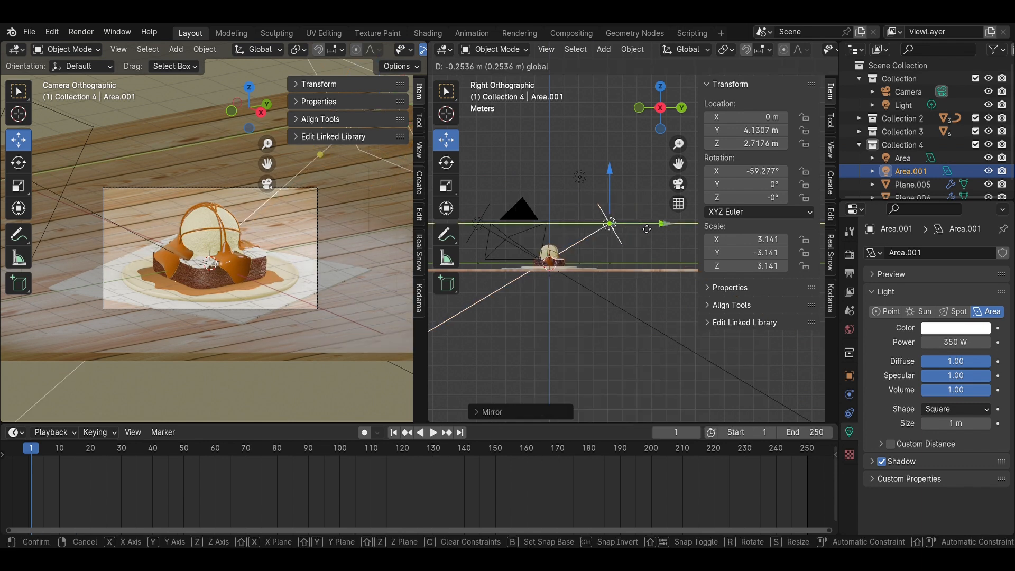
left_click(645, 232)
Step: Duplicate the mirrored area light along X to about -6.10 m
scroll(624, 245, "down", 2)
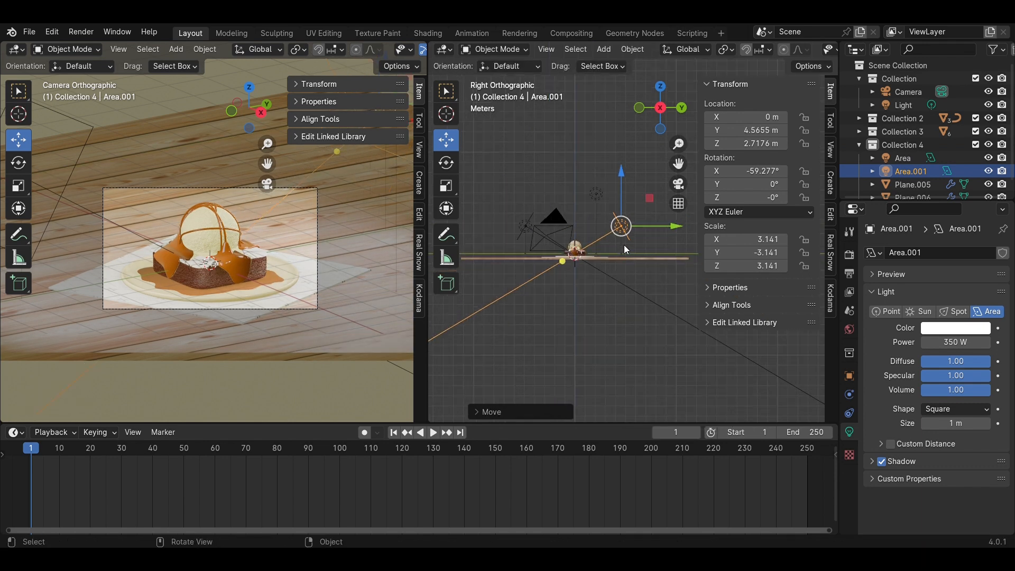
left_click(656, 93)
key("shift+d")
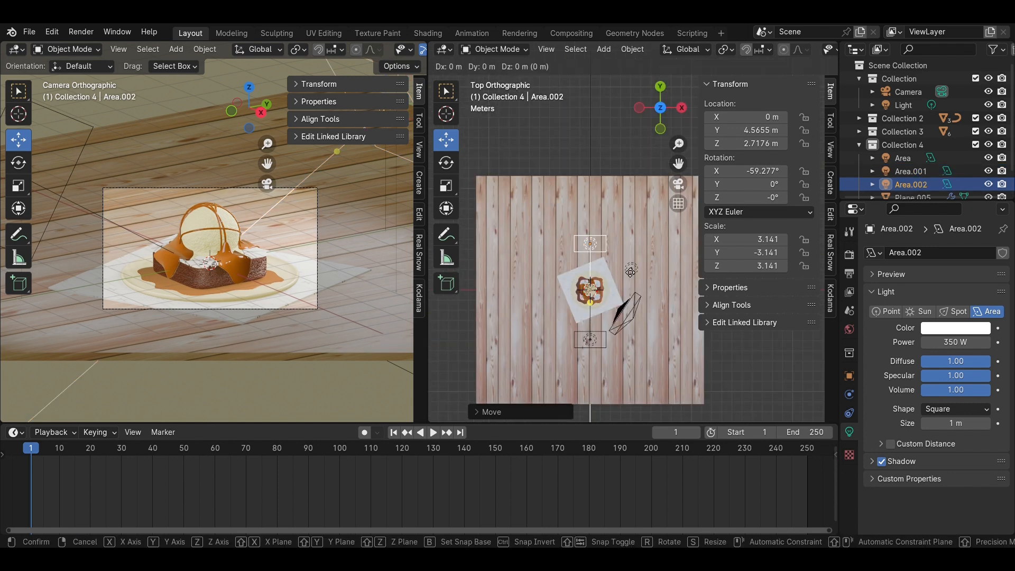
key("x")
left_click(568, 266)
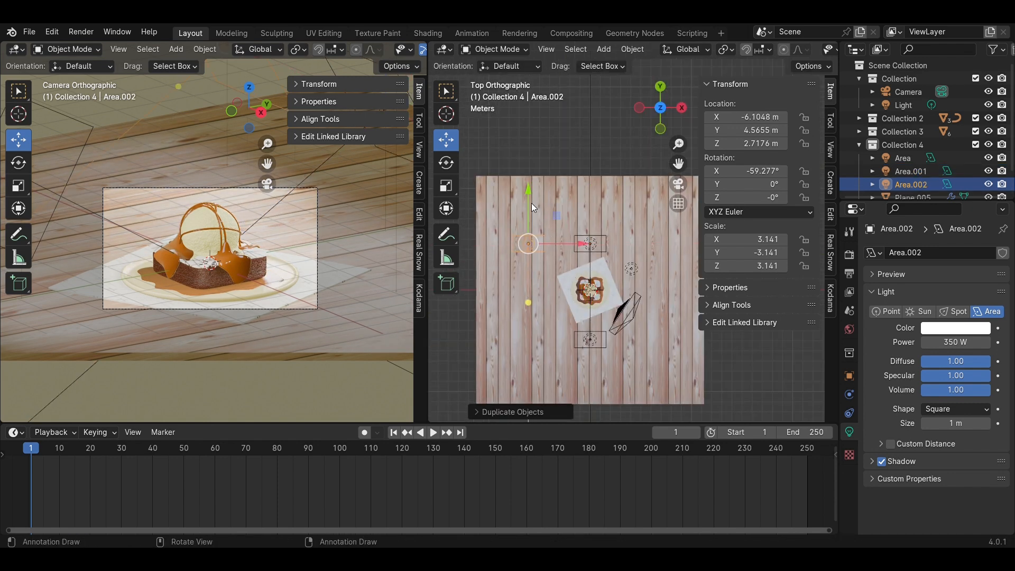
Step: Move the third area light along Y to about -0.18 m and rotate it by 90° in the top view
key("g")
key("y")
left_click(615, 306)
type("r")
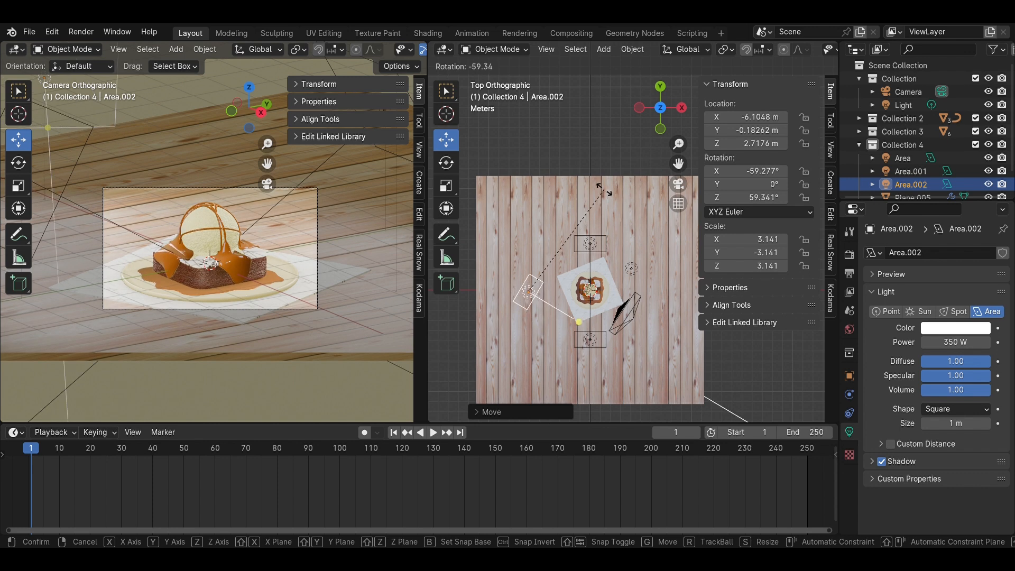
type("90")
key("Return")
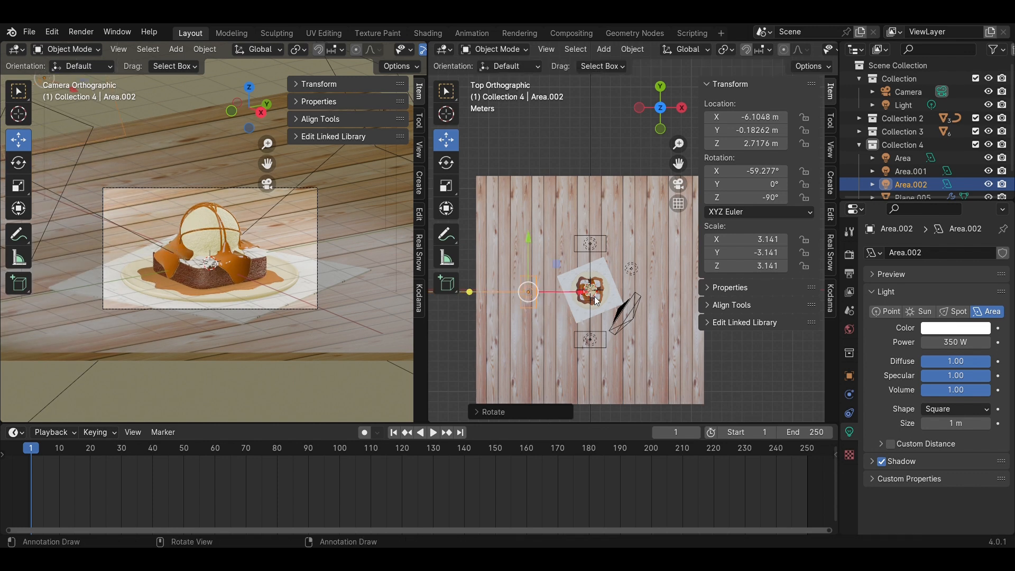
Step: Mirror the third area light on the global X axis to face the dessert and enlarge it to a scale of about 6.18
right_click(523, 291)
mouse_move(523, 292)
left_click(584, 304)
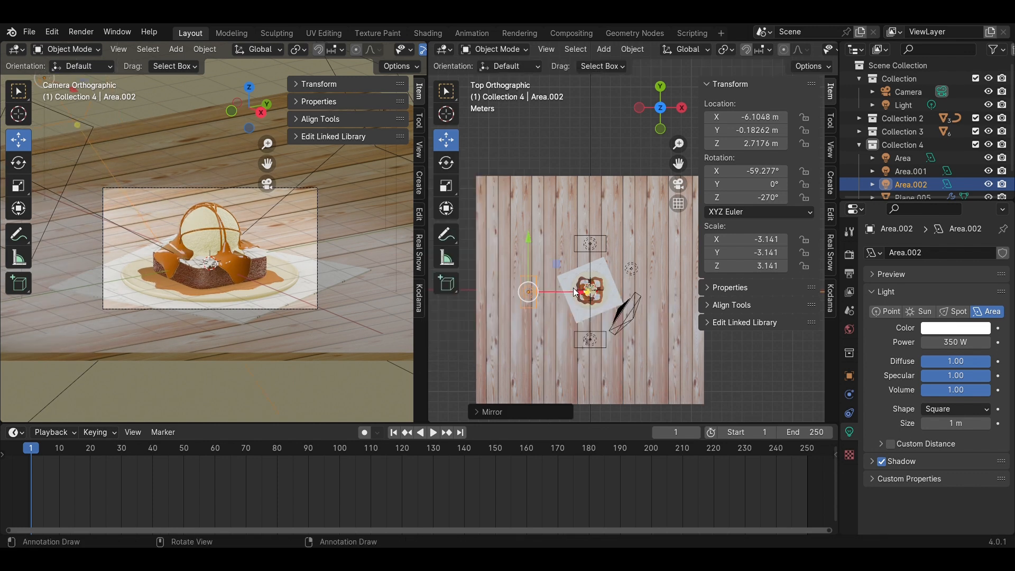
key("s")
left_click(642, 296)
Step: Shift the enlarged area light along Y to about 3.10 m and turn it toward the dessert, to about -291° in Z
key("g")
key("y")
left_click(641, 308)
key("r")
left_click(606, 336)
key("g")
key("y")
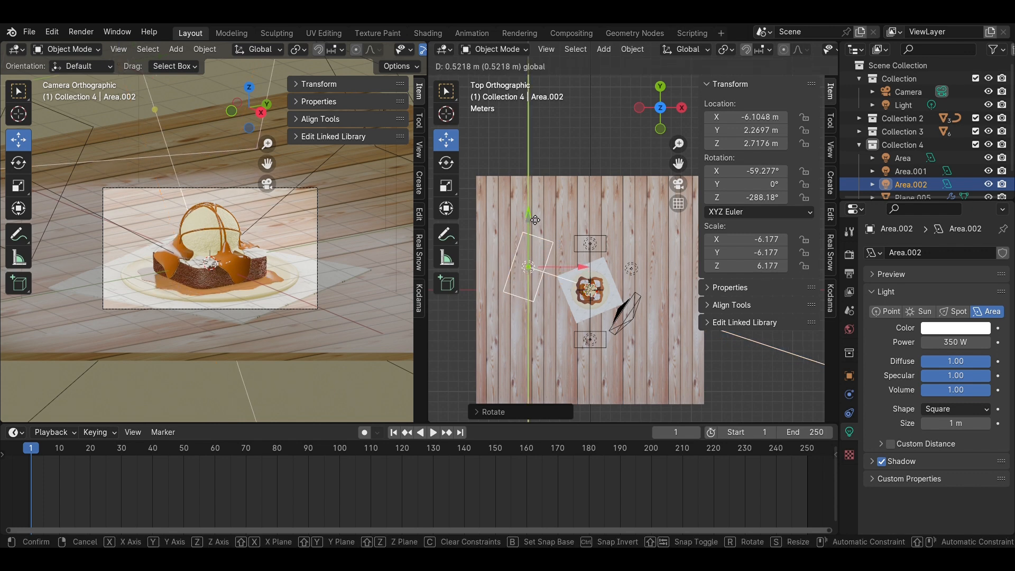
left_click(596, 272)
key("r")
left_click(594, 274)
Step: Set the enlarged area light's power to 200 W and save the file
left_click(955, 342)
type("200")
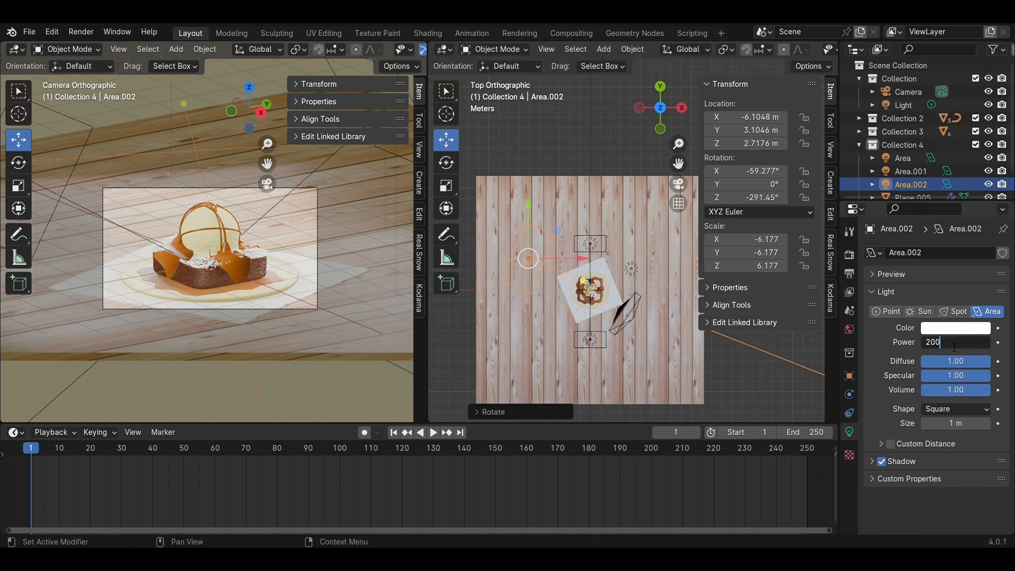
key("Return")
key("ctrl+s")
scroll(287, 271, "up", 2)
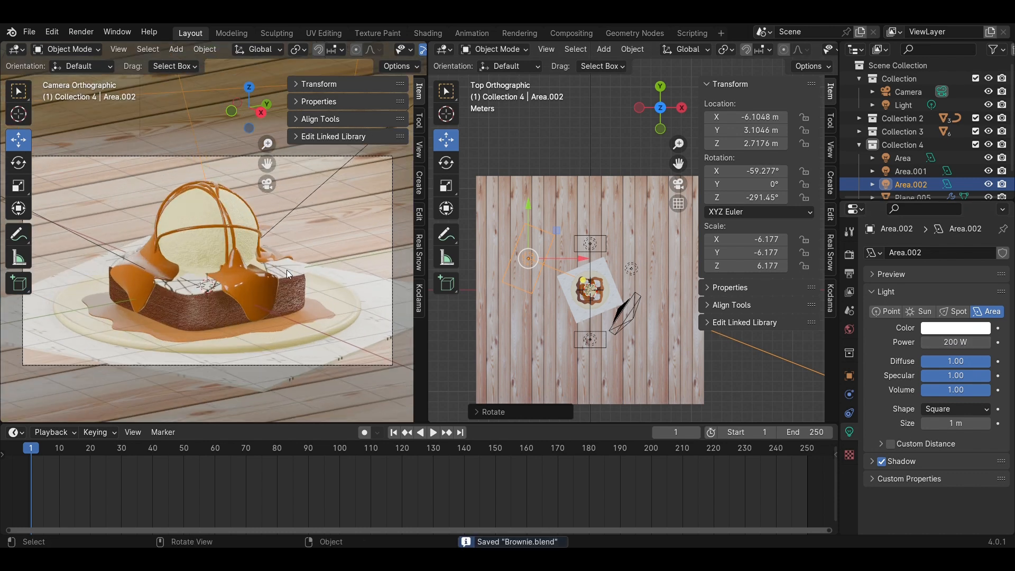
Step: Set the power of the other two area lights, behind and in front of the dessert, to 200 W and save the file
left_click(597, 249)
left_click(942, 342)
type("200")
key("Return")
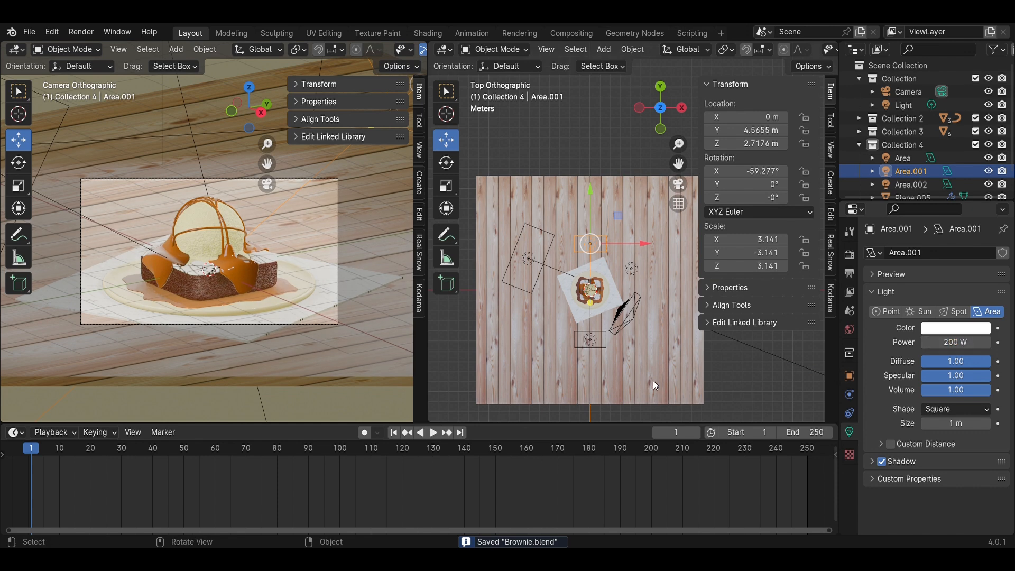
left_click(590, 339)
left_click(962, 343)
type("200")
key("Return")
key("ctrl+s")
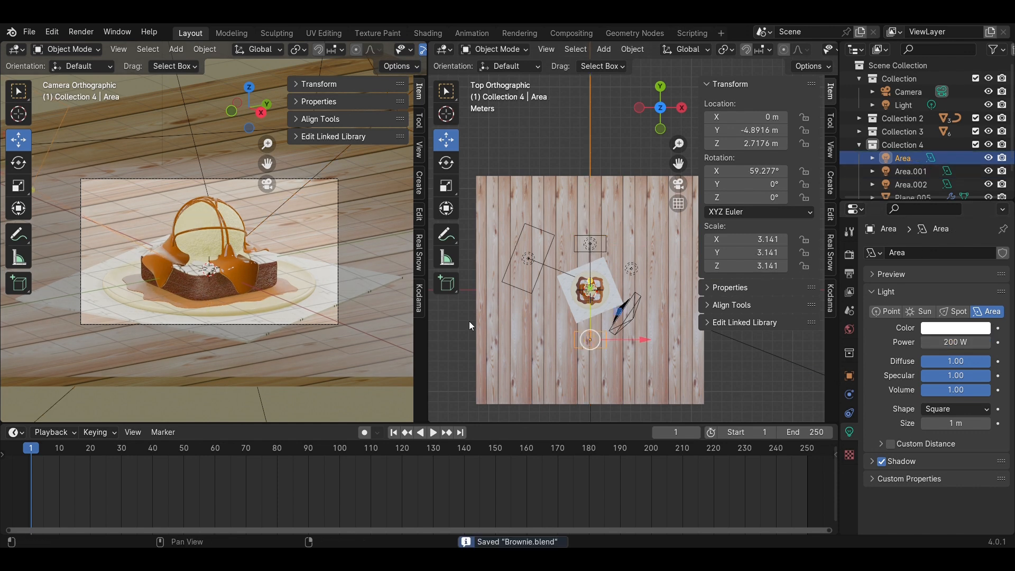
Step: Switch the scene's render engine to Cycles
left_click(849, 255)
left_click(948, 252)
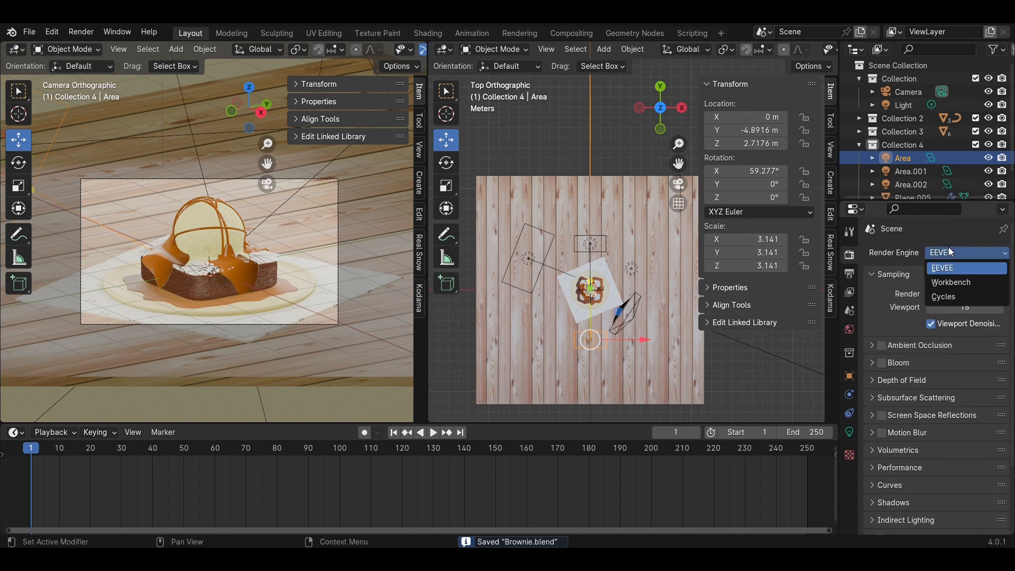
left_click(957, 297)
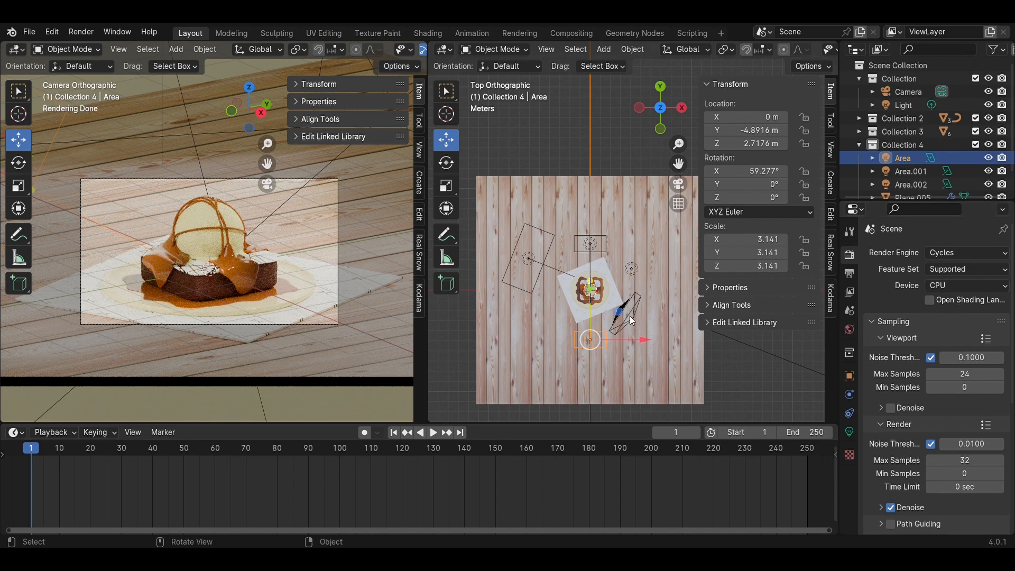
Step: Raise the syrup puddle on the plate along Z to about -0.26 m in the front view and save the file
left_click(662, 127)
scroll(623, 306, "up", 6)
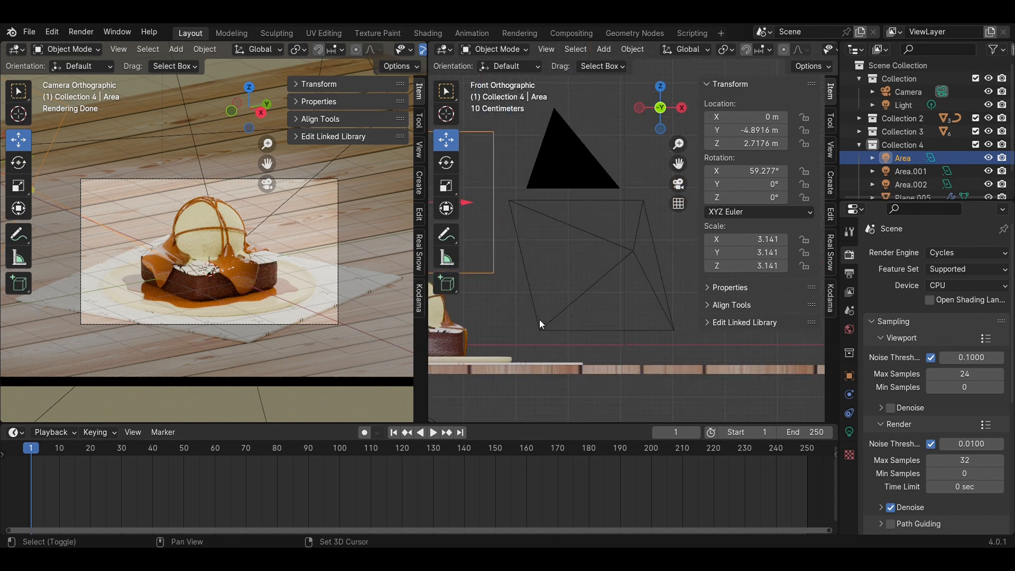
scroll(288, 266, "up", 2)
scroll(655, 237, "up", 4)
middle_click_drag(655, 237, 495, 295, "shift")
scroll(608, 278, "up", 1)
middle_click_drag(608, 277, 582, 261, "shift")
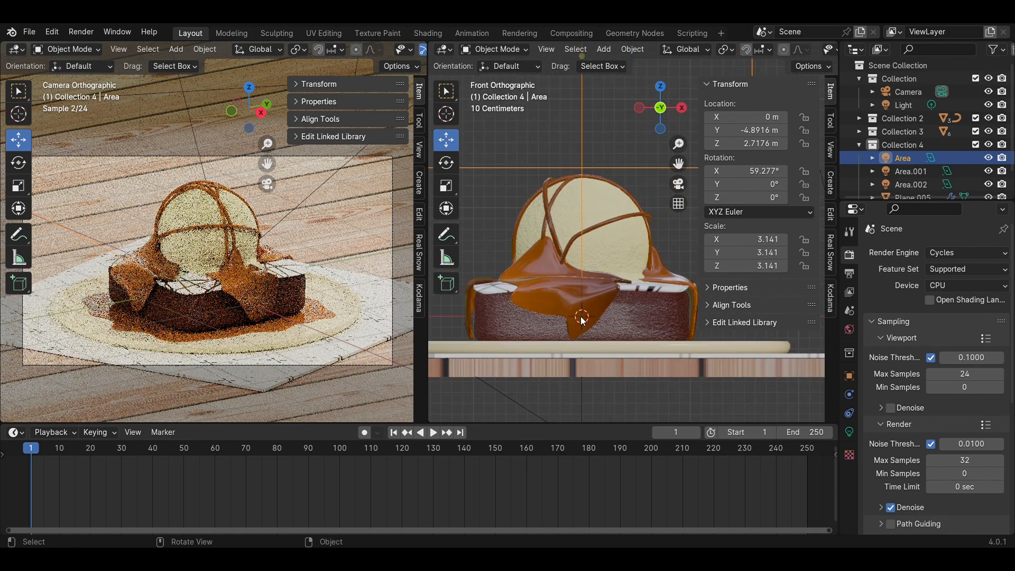
scroll(592, 344, "down", 2)
middle_click_drag(622, 389, 594, 300, "shift")
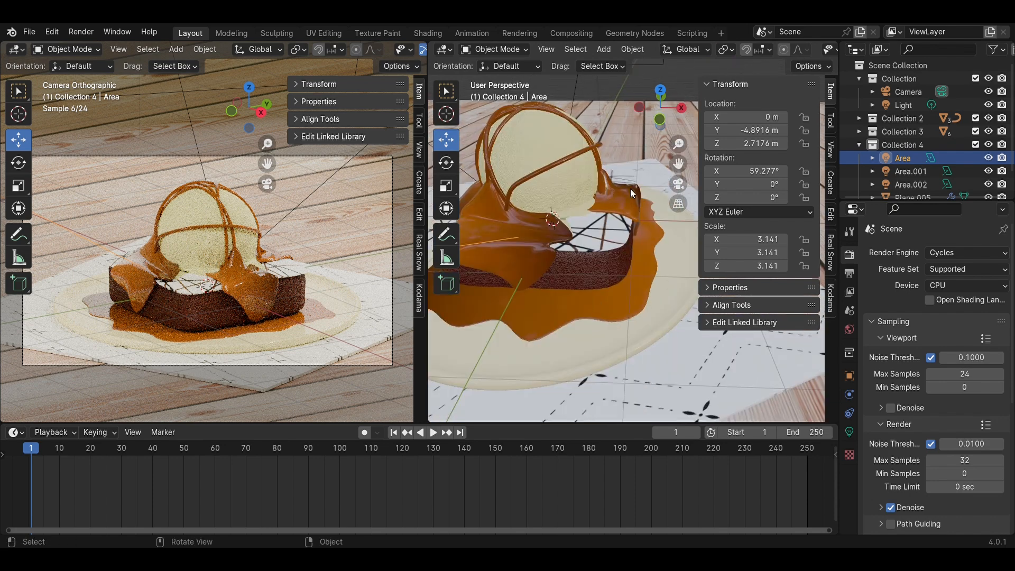
left_click(588, 266)
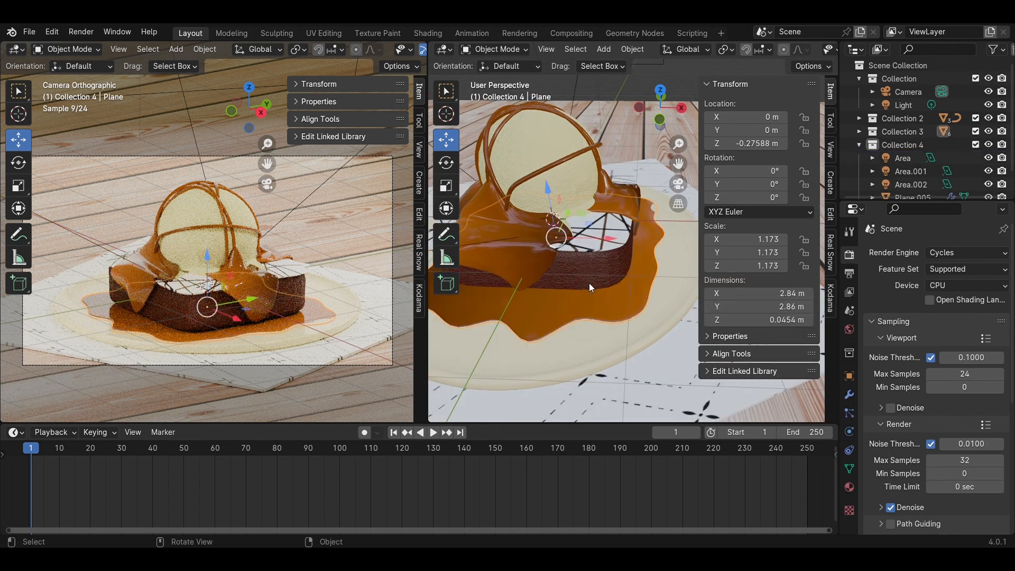
key("KP_1")
scroll(568, 214, "up", 7)
middle_click_drag(585, 250, 502, 228, "shift")
key("g")
key("z")
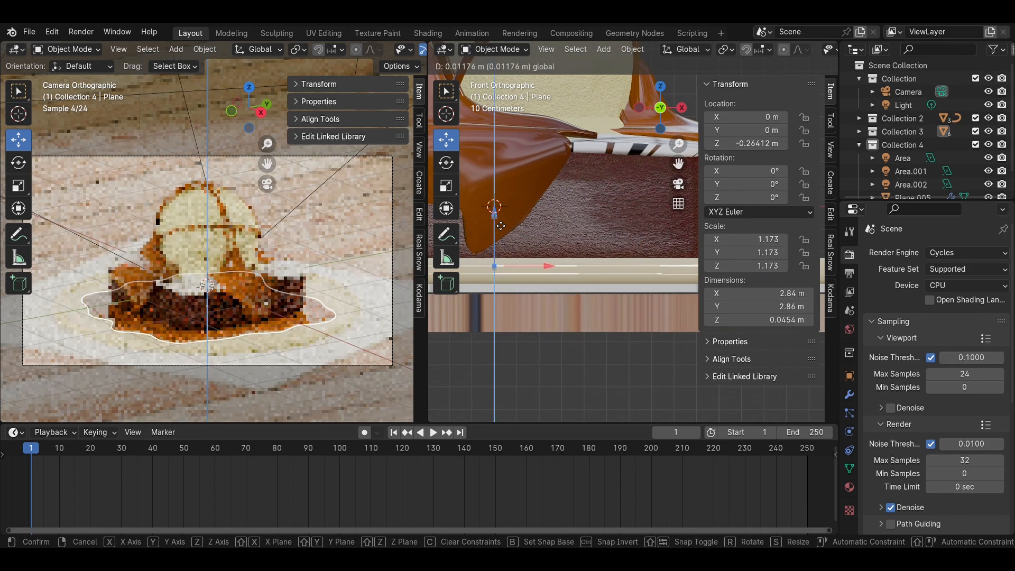
left_click(501, 224)
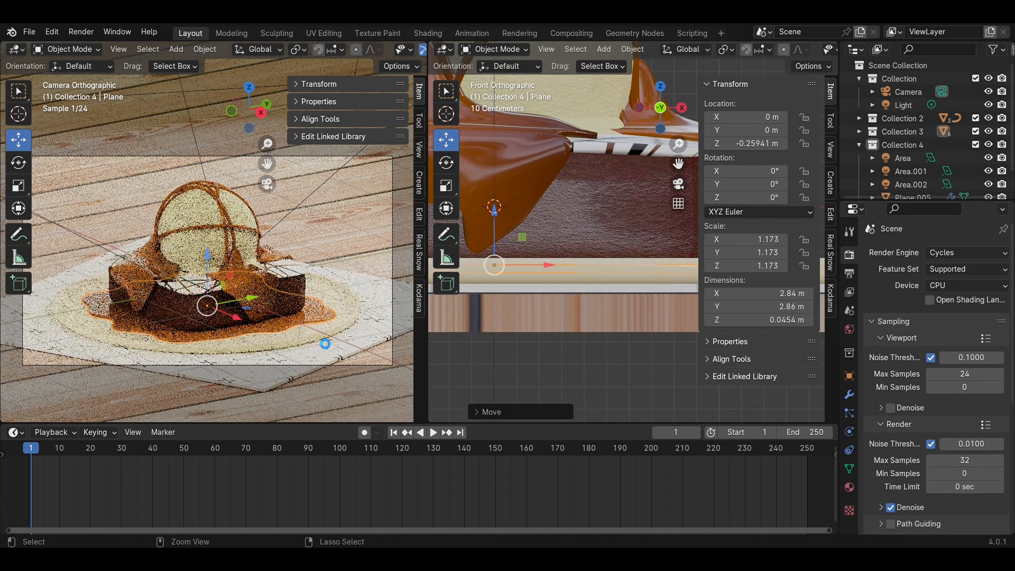
key("ctrl+s")
Step: Switch the camera view to Material Preview shading and render the image
key("z")
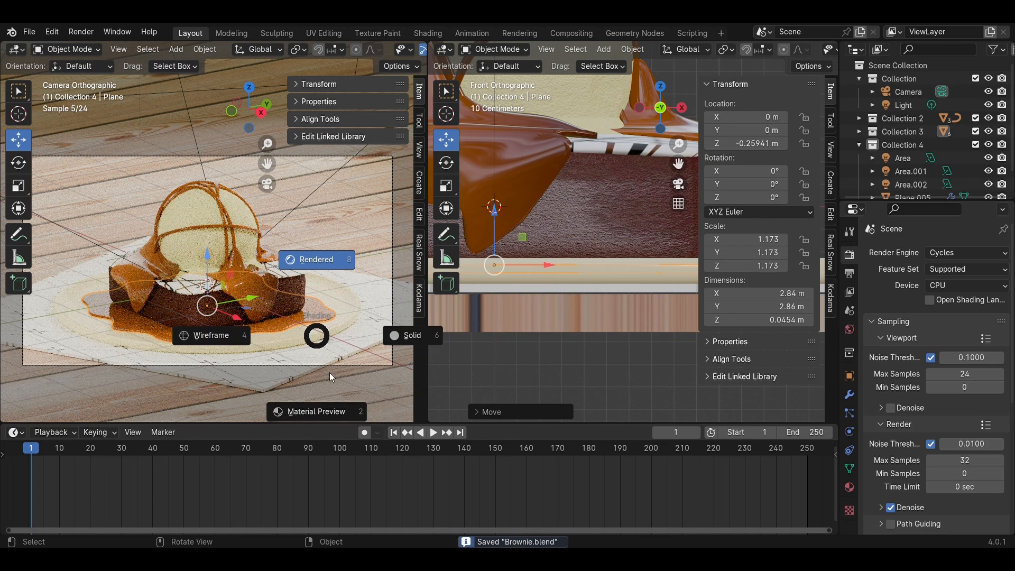
left_click(328, 401)
left_click(79, 32)
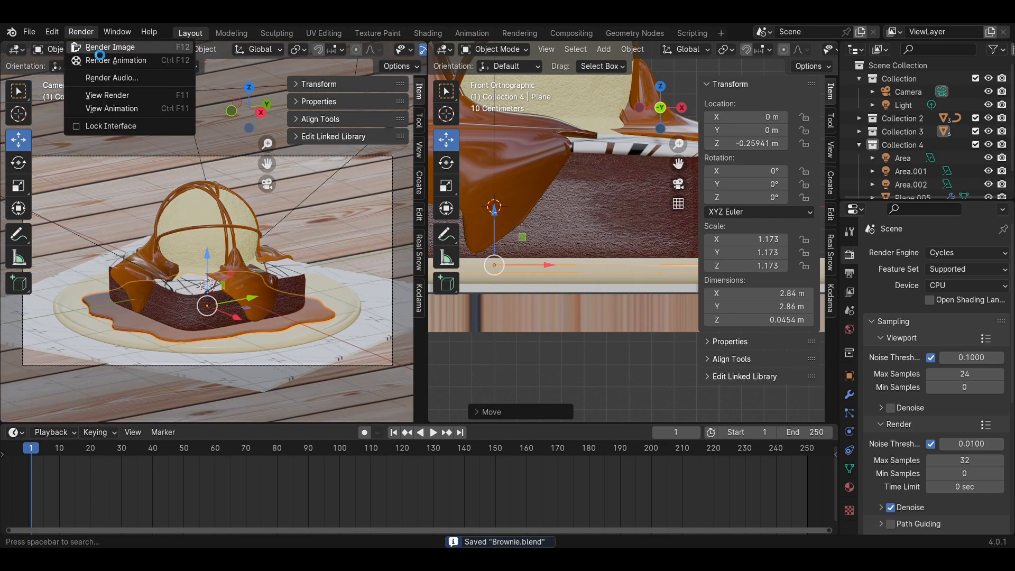
left_click(95, 44)
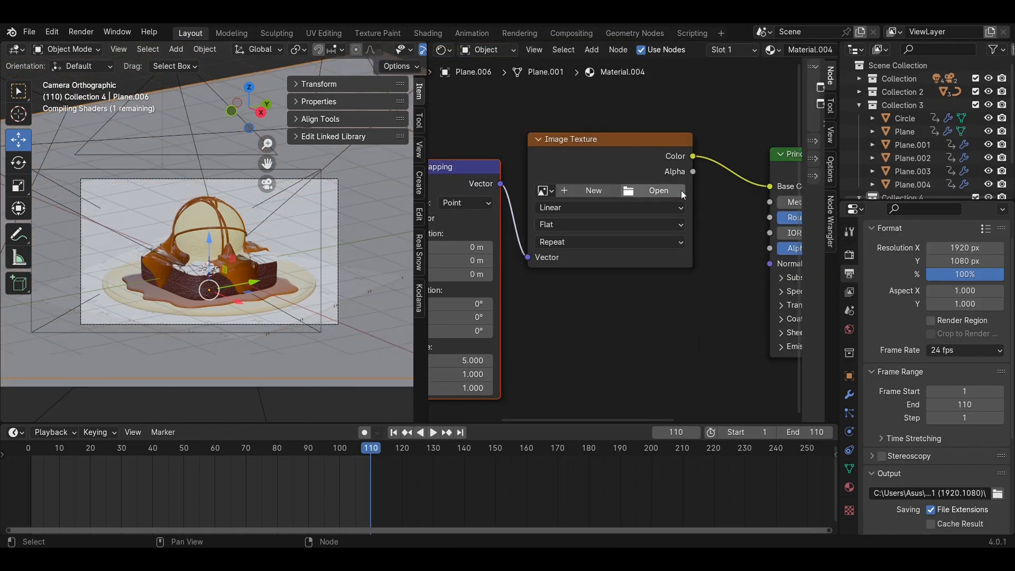
Step: Load "California elm_ wood decor.jpg" into the table's Image Texture node, preview it in Rendered shading, and return to Material Preview
left_click(681, 194)
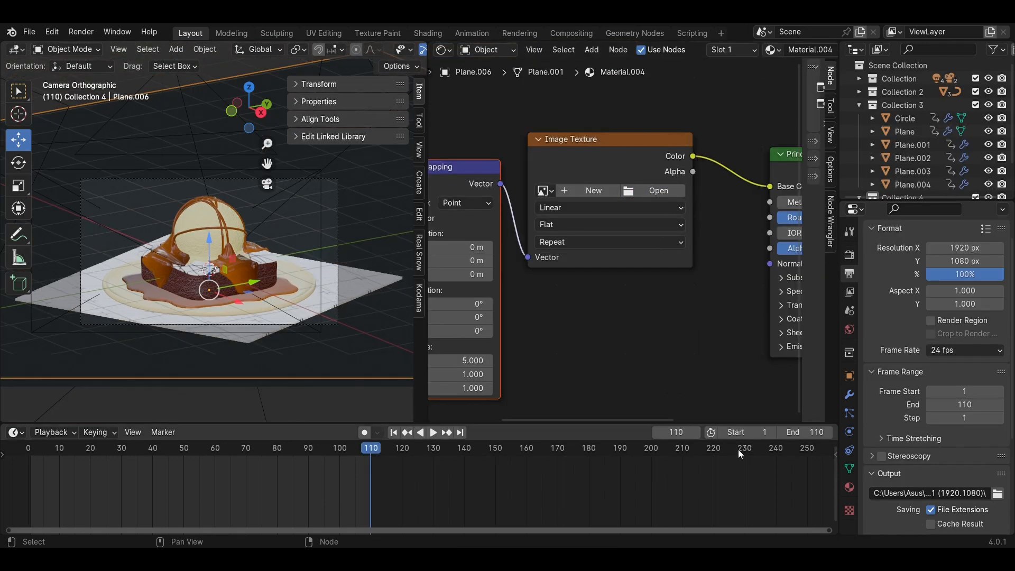
key("z")
left_click(260, 269)
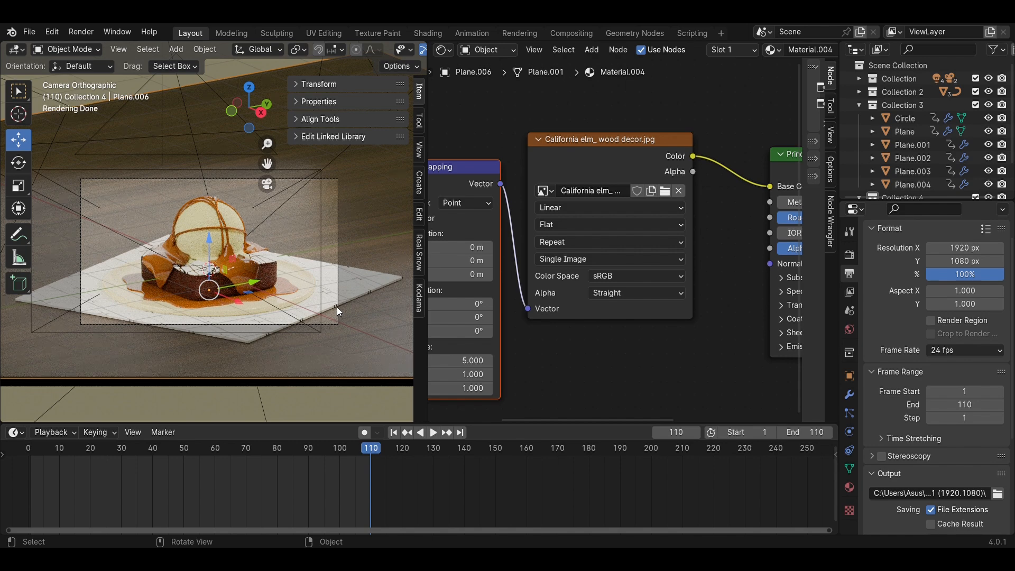
key("z")
left_click(344, 394)
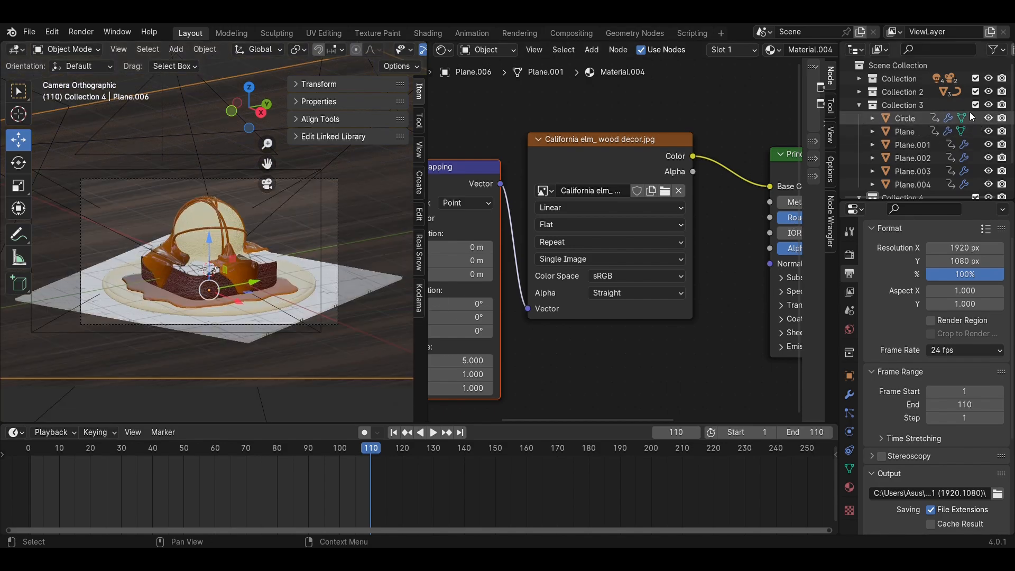